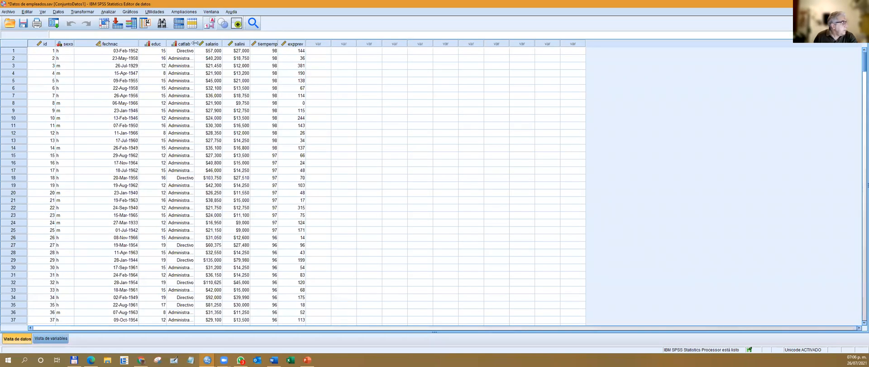
Widen the catlab column in the data view to 14 so its category labels fit.
left_click(195, 52)
left_click(188, 58)
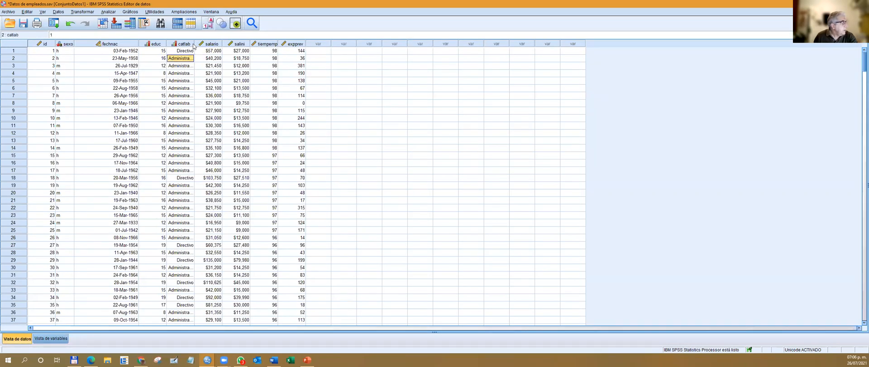
left_click_drag(194, 43, 211, 43)
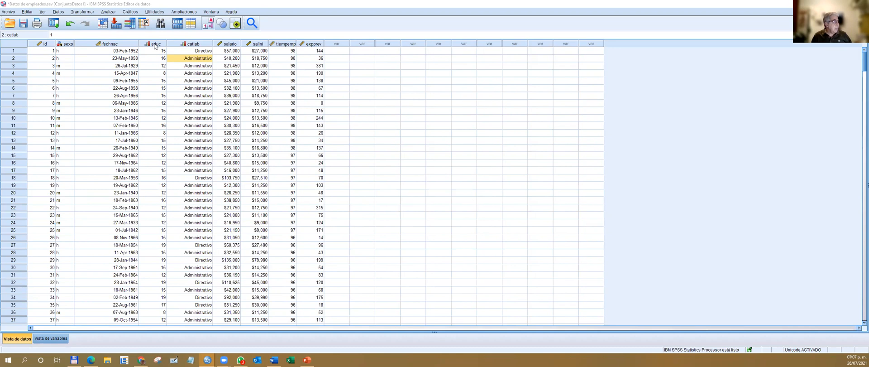
Set the measurement level of the catlab variable to Nominal and return to the data view.
double_click(194, 47)
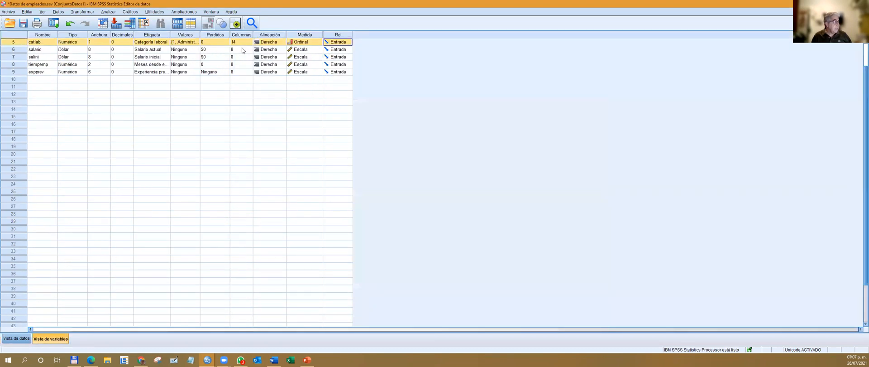
left_click(318, 45)
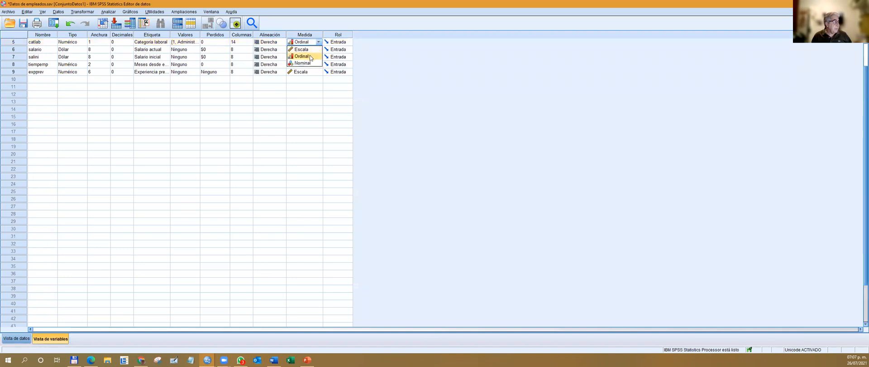
left_click(312, 65)
left_click(23, 23)
double_click(20, 46)
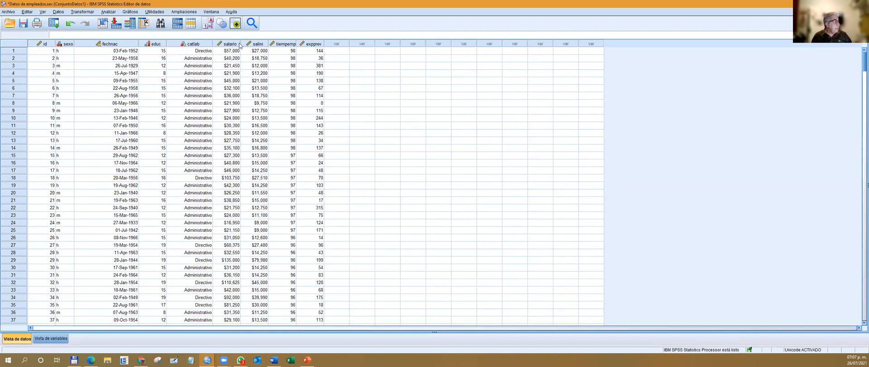
Widen the salario, salini and expprev columns in the data view to 10, 11 and 10.
left_click_drag(241, 43, 283, 44)
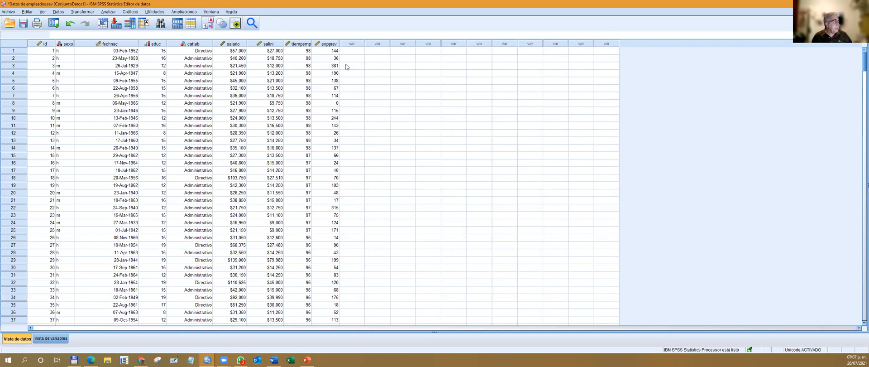
mouse_move(340, 43)
left_mouse_down()
mouse_move(358, 43)
mouse_move(345, 44)
left_mouse_up()
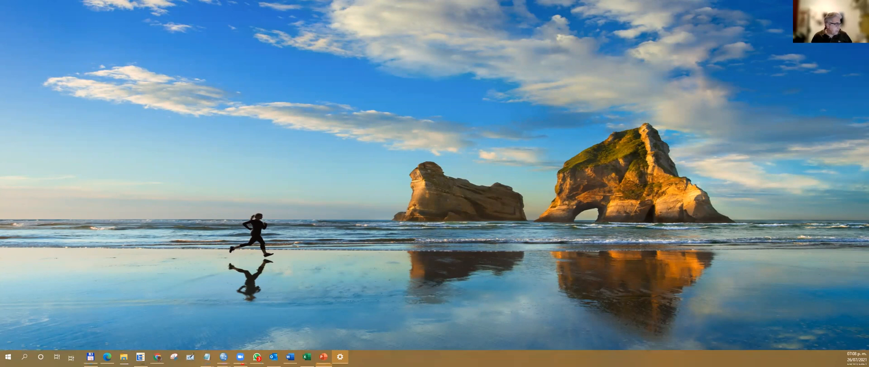
Bring back the Datos de empleados data editor and, in the variable view, set salario's decimals to 2 and tiempemp's width to 3.
mouse_move(261, 358)
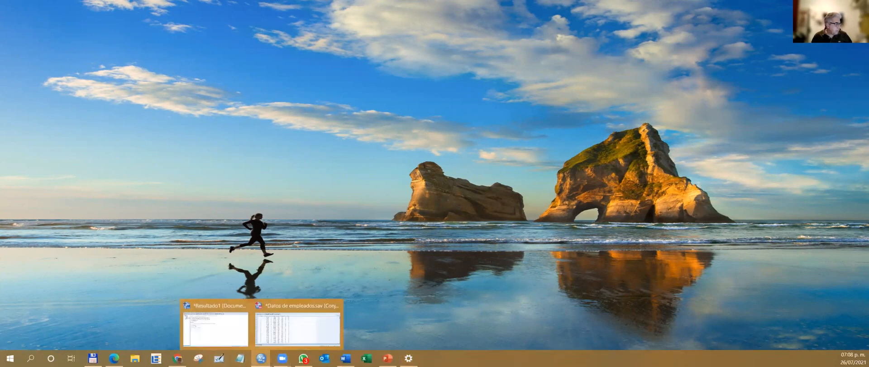
left_click(273, 342)
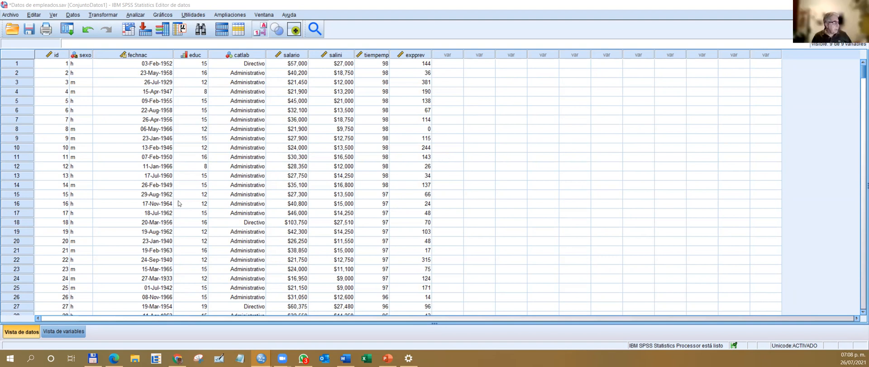
left_click(77, 334)
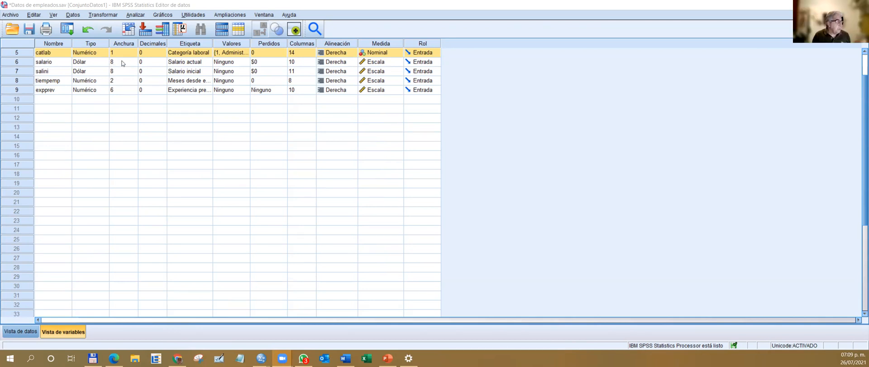
left_click(122, 61)
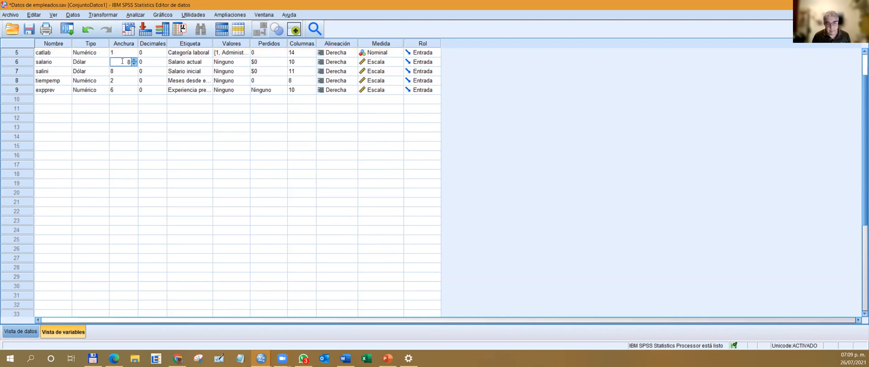
left_click(163, 62)
type("2")
left_click(162, 64)
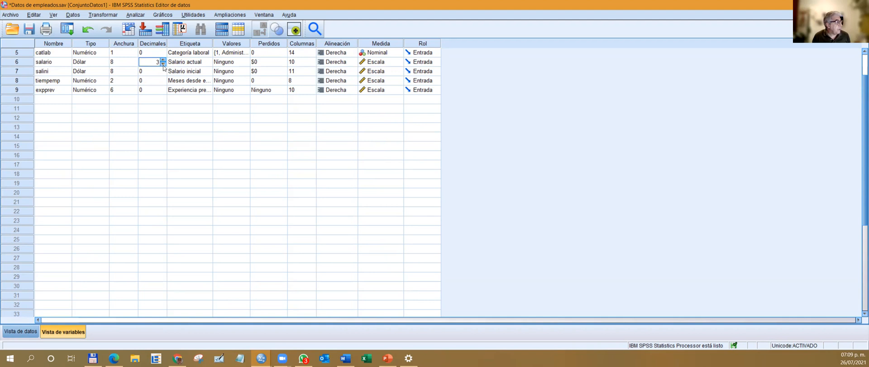
left_click(136, 77)
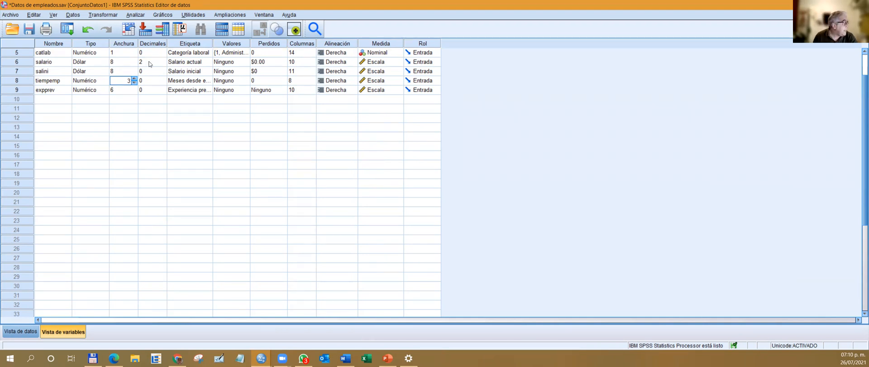
Try a string length of 7 characters for the sexo variable, and undo that change.
scroll(187, 99, "up", 2)
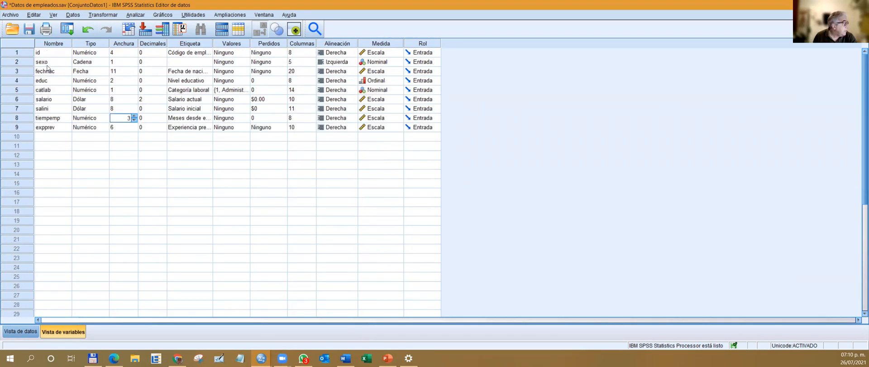
double_click(105, 63)
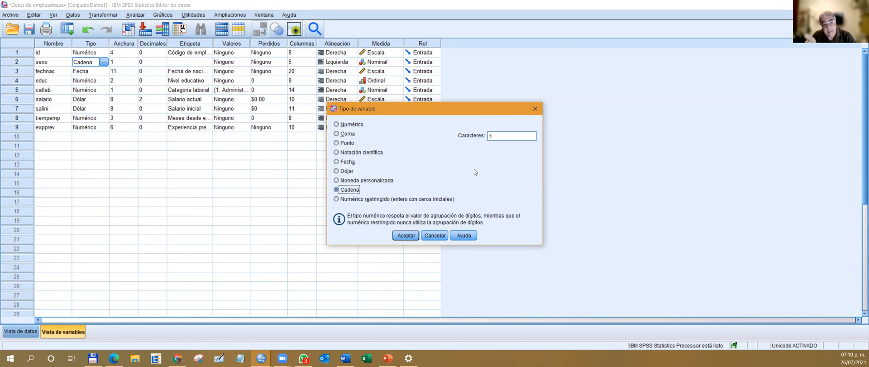
left_click(500, 136)
type("1")
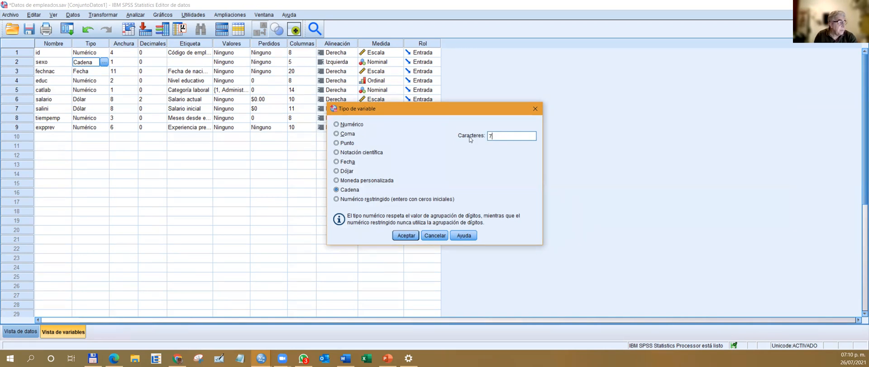
left_click(406, 235)
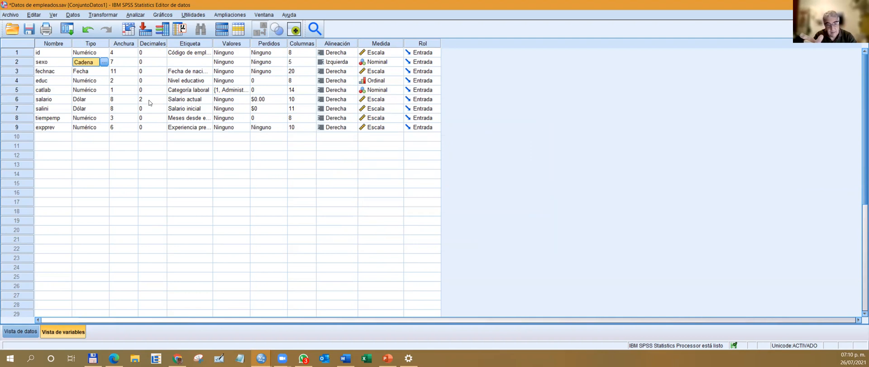
key("ctrl+z")
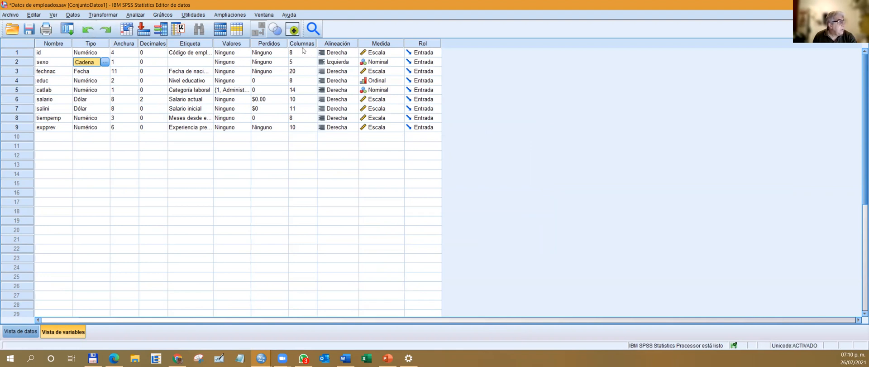
Narrow the fechnac column in the data view to 10 and check its column setting in the variable view.
left_click(306, 45)
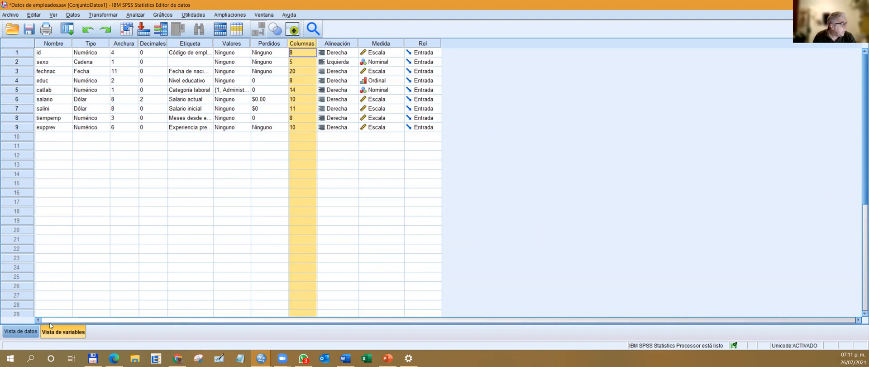
left_click(20, 331)
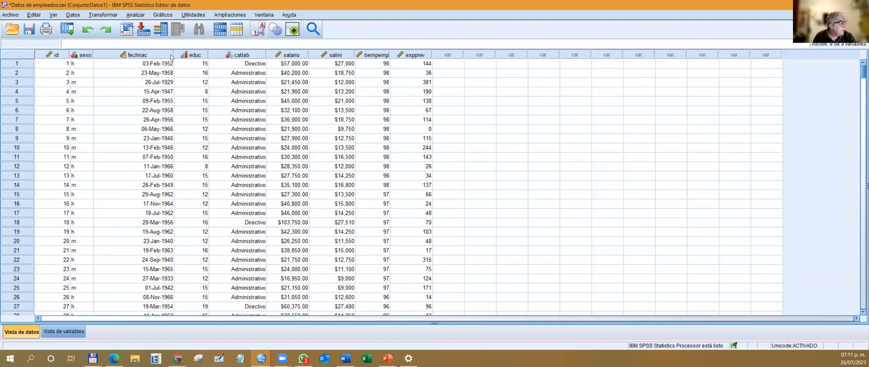
left_click_drag(174, 55, 135, 55)
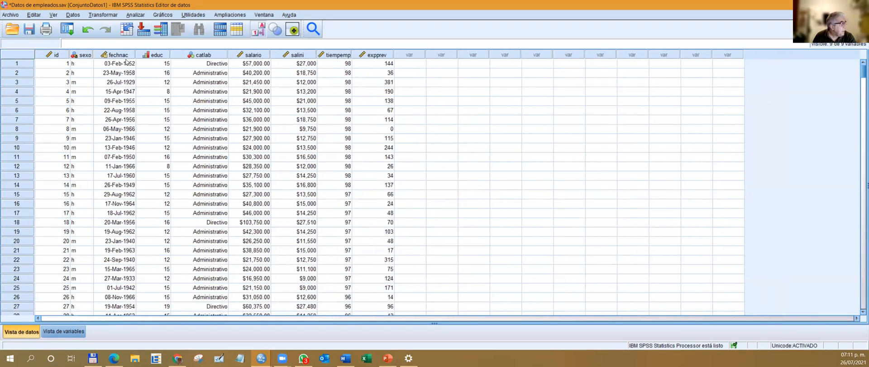
double_click(126, 54)
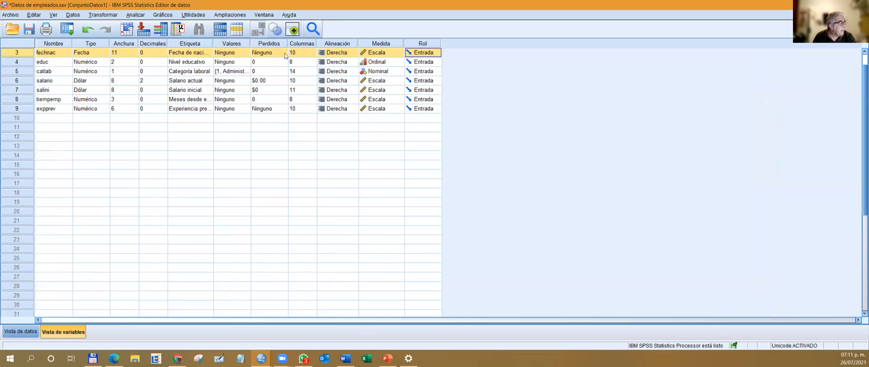
Widen the data view columns fechnac to 12 and educ to 11, and check their settings in the variable view.
double_click(19, 51)
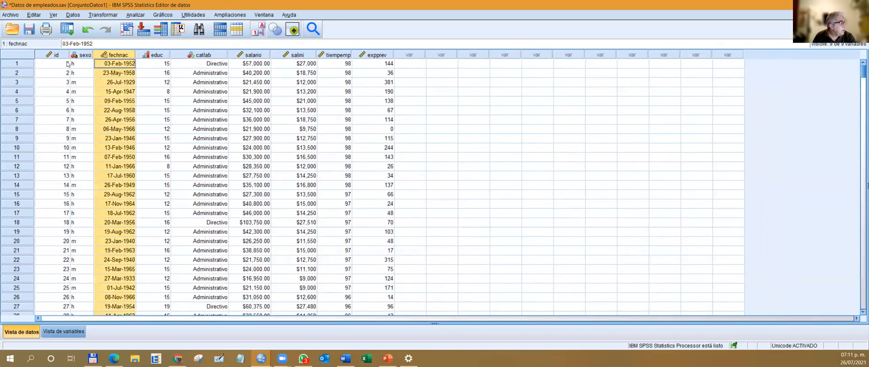
left_click_drag(136, 55, 189, 55)
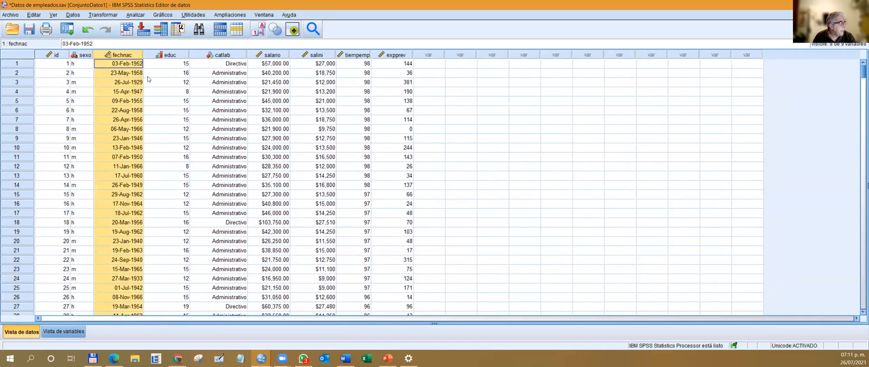
double_click(122, 56)
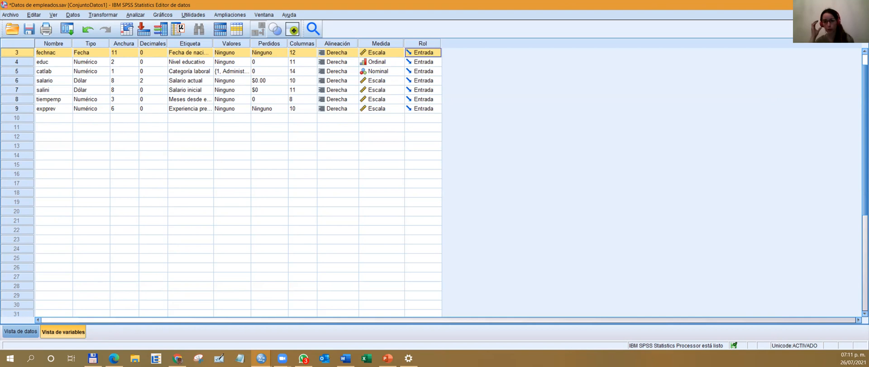
Switch to the Actividad Práctica Nº 2 presentation in PowerPoint and go to the Objetivos slide.
left_click(388, 358)
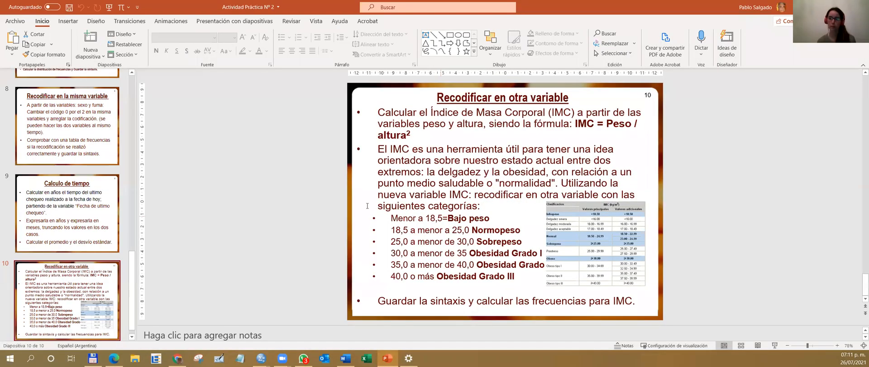
left_click(67, 127)
scroll(81, 119, "up", 3)
scroll(81, 119, "up", 10)
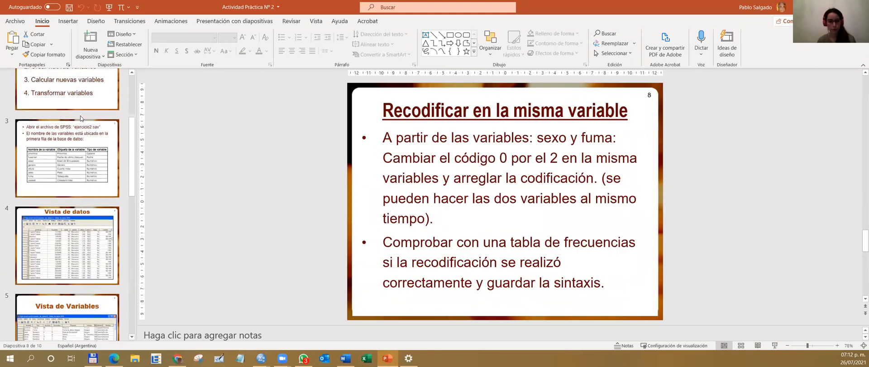
left_click(102, 187)
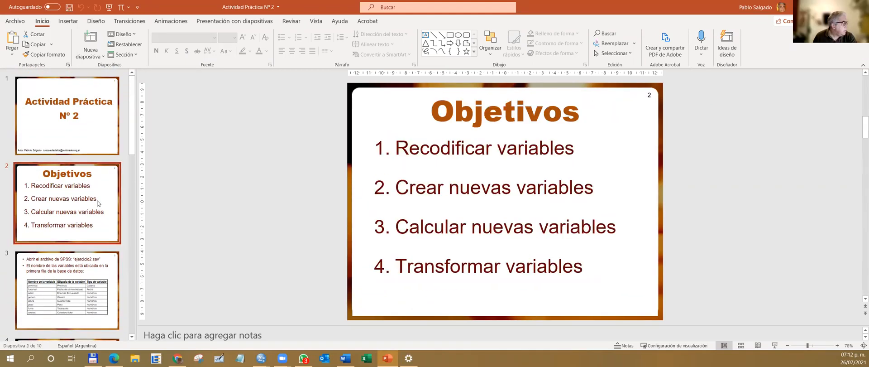
Present the slides from Objetivos through Vista de datos and end the slide show.
left_click(774, 345)
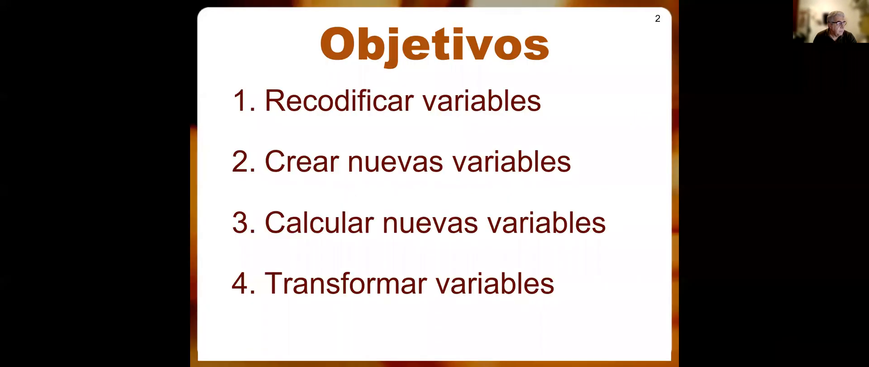
left_click(565, 185)
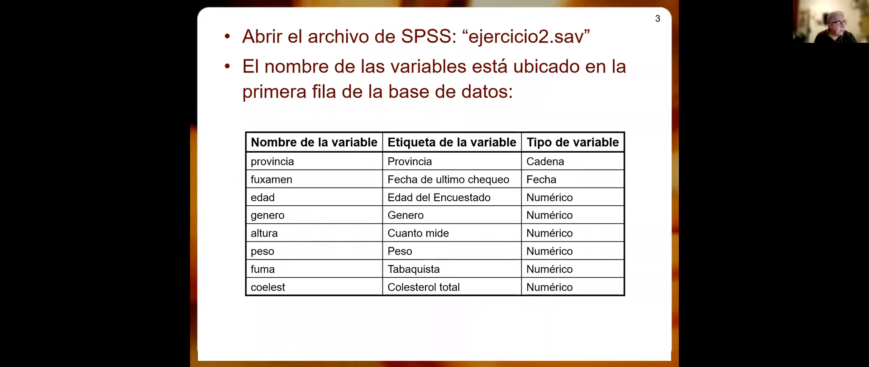
key("Right")
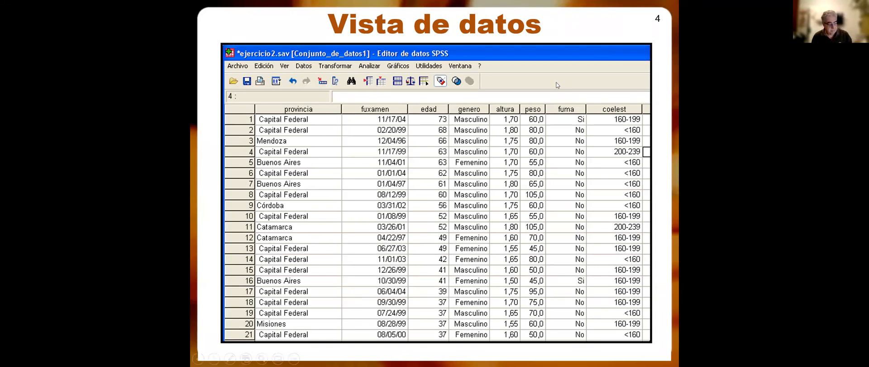
key("Escape")
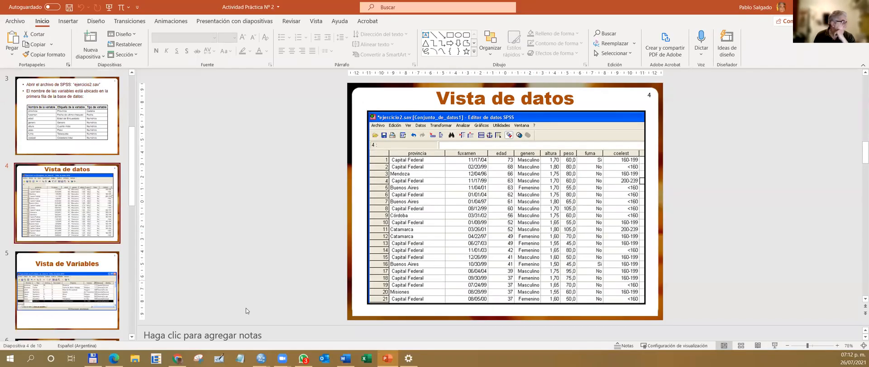
Switch to Total Commander and open the data file ejercicio2.sav from the Trabajo Practico 2 folder in SPSS.
left_click(93, 358)
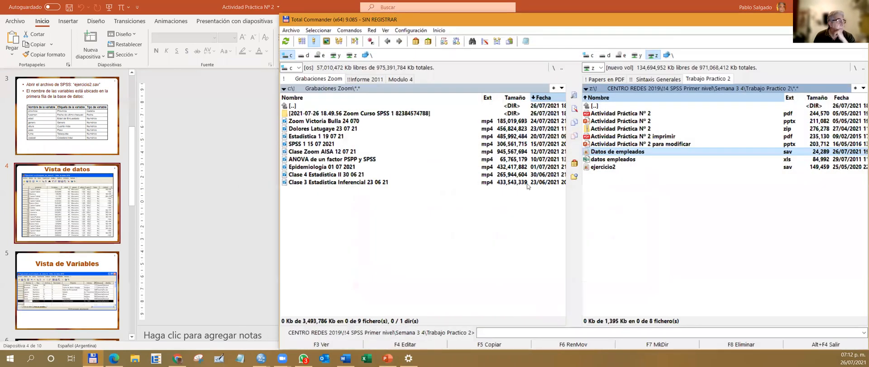
left_click(609, 169)
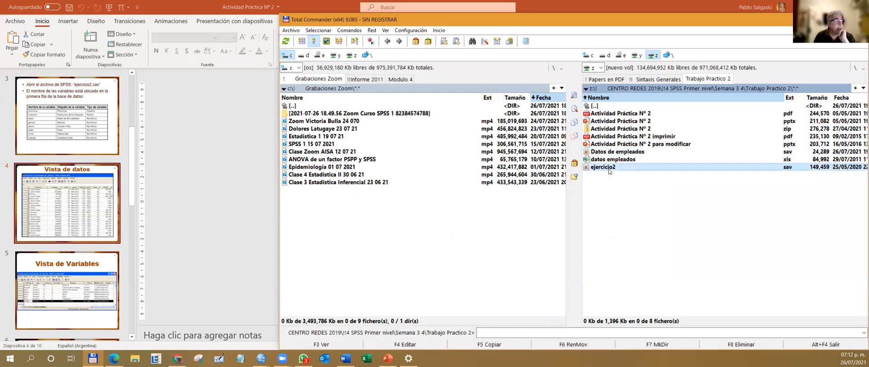
double_click(609, 167)
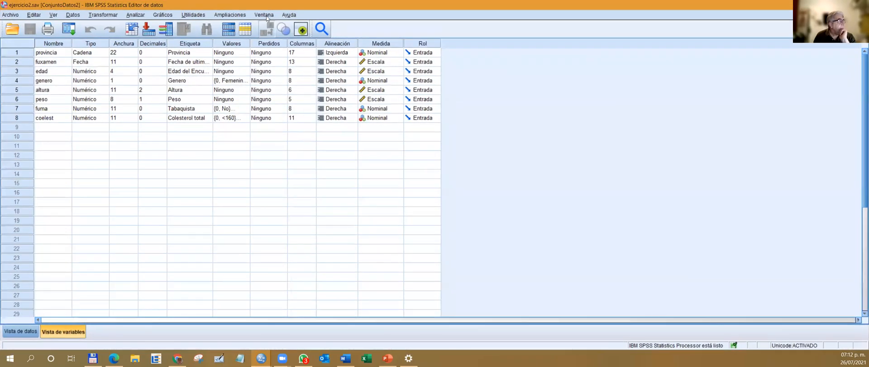
Switch to the Datos de empleados.sav dataset window and close it, saving the changes.
left_click(267, 17)
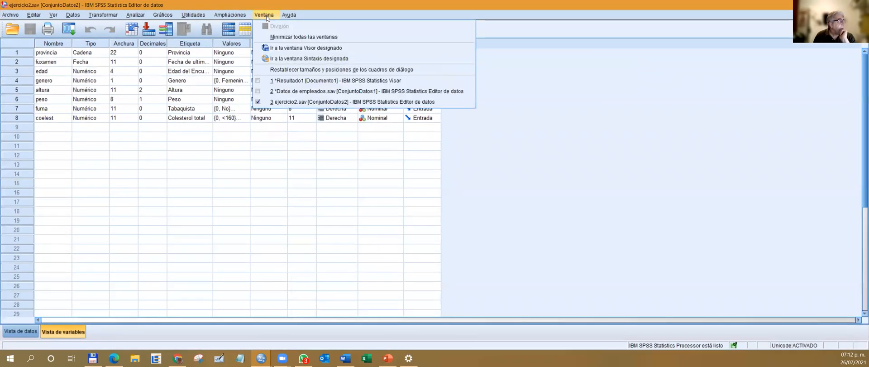
left_click(300, 92)
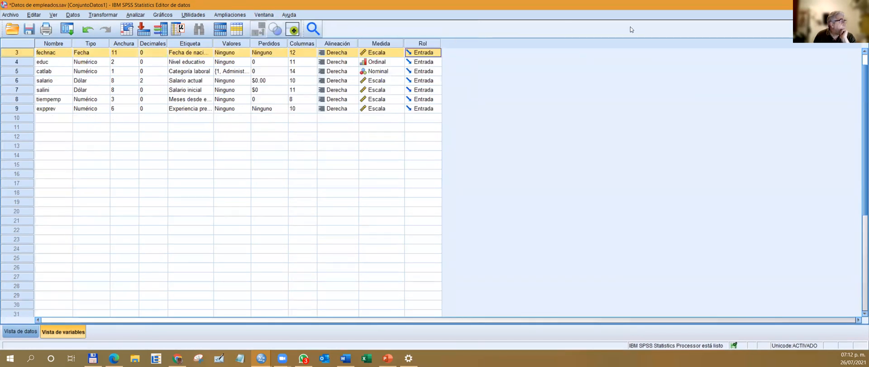
left_click(859, 5)
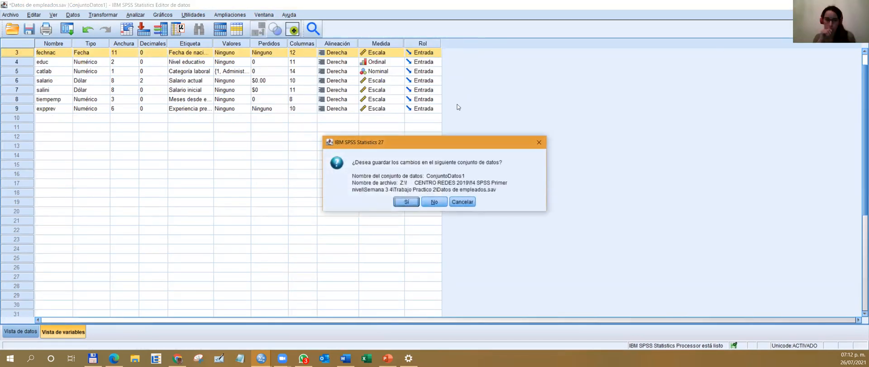
left_click(401, 202)
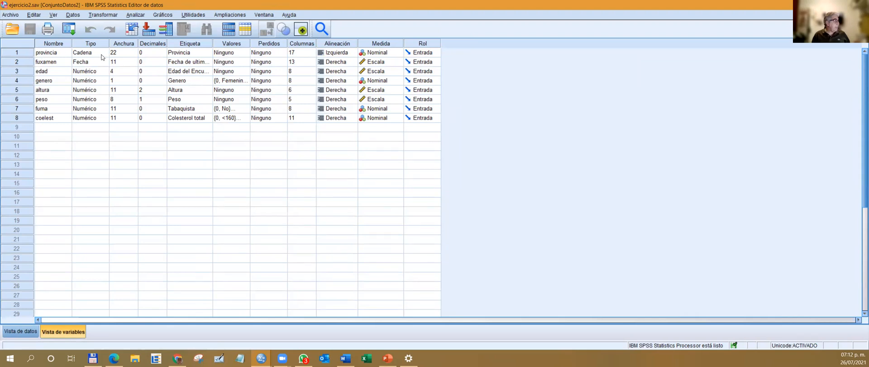
Widen the Etiqueta column in the variable view of ejercicio2.sav and go to the provincia variable in the data view.
left_click_drag(213, 43, 241, 44)
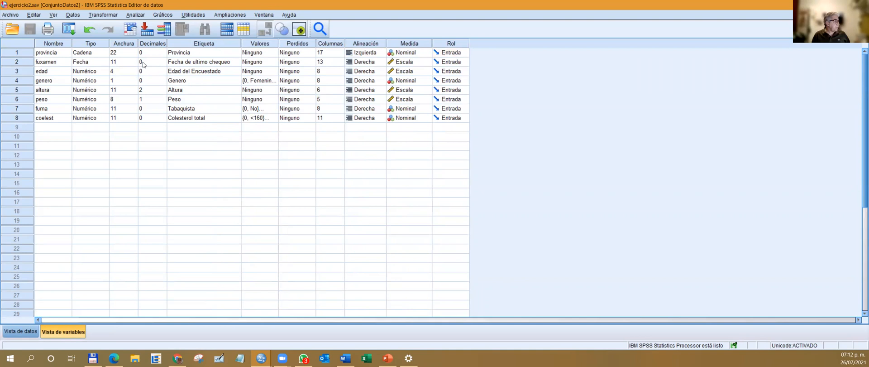
double_click(19, 53)
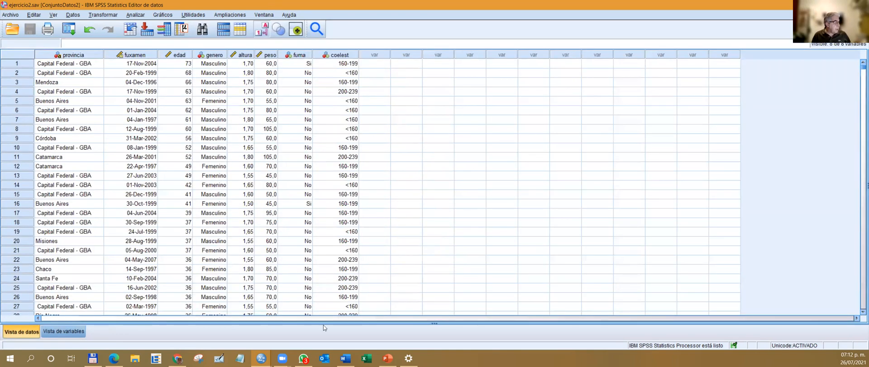
Switch to the Actividad Práctica Nº 2 presentation in PowerPoint and present the slide Recodificar en la misma variable.
left_click(387, 358)
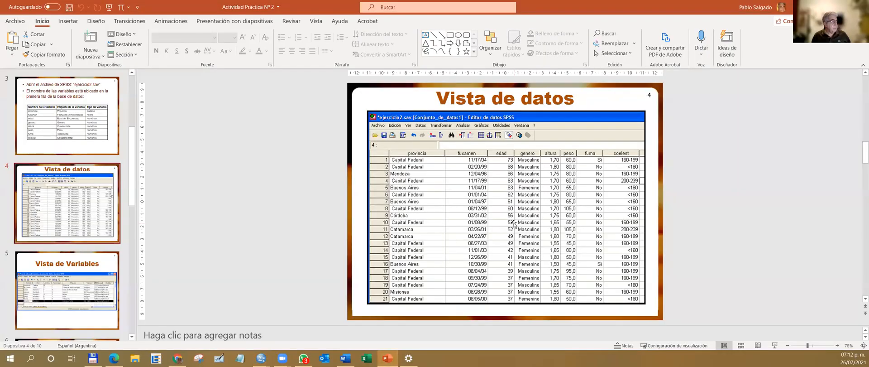
scroll(453, 221, "down", 1)
scroll(514, 224, "down", 1)
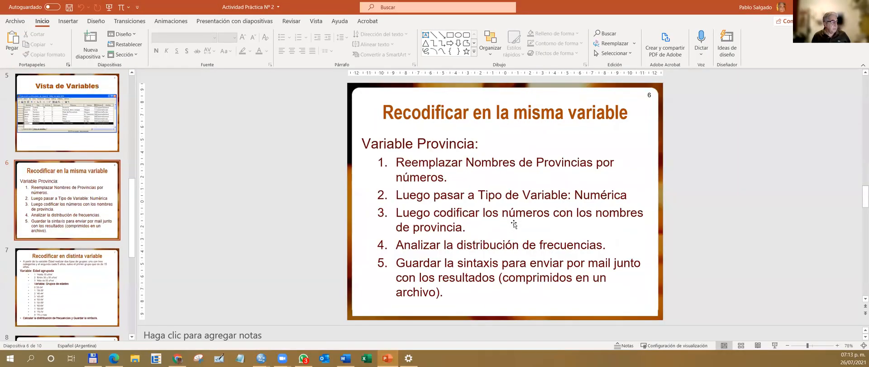
left_click(775, 345)
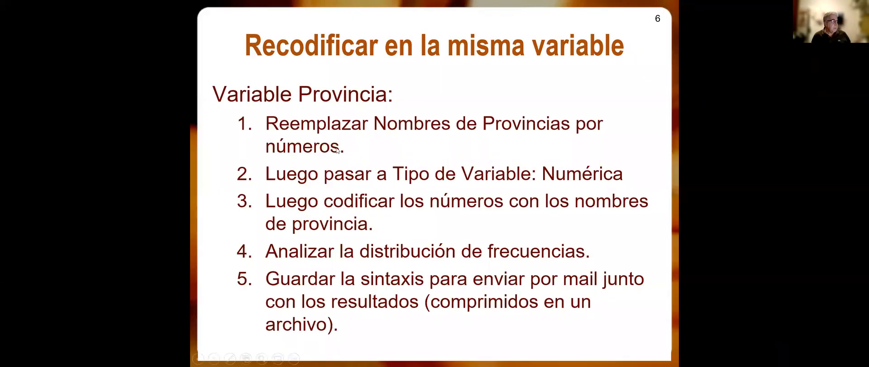
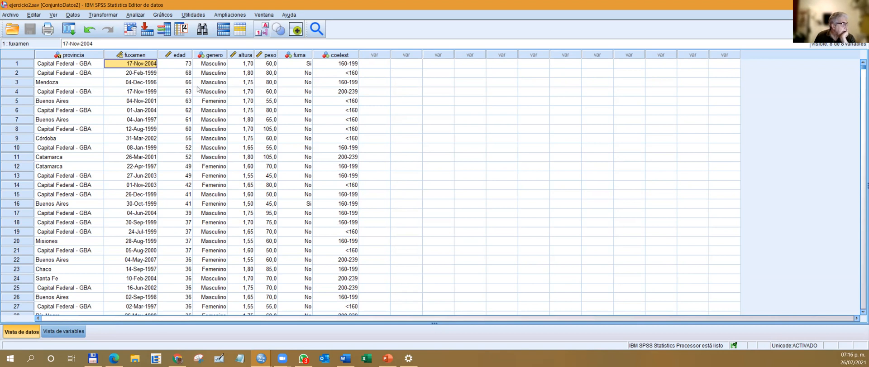
Undo the last edit in the ejercicio2.sav data view and select the provincia value of case 1.
left_click(45, 65)
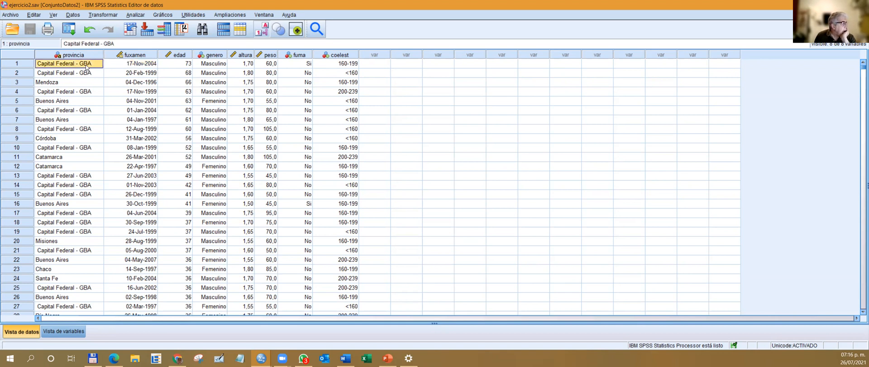
left_click(65, 43)
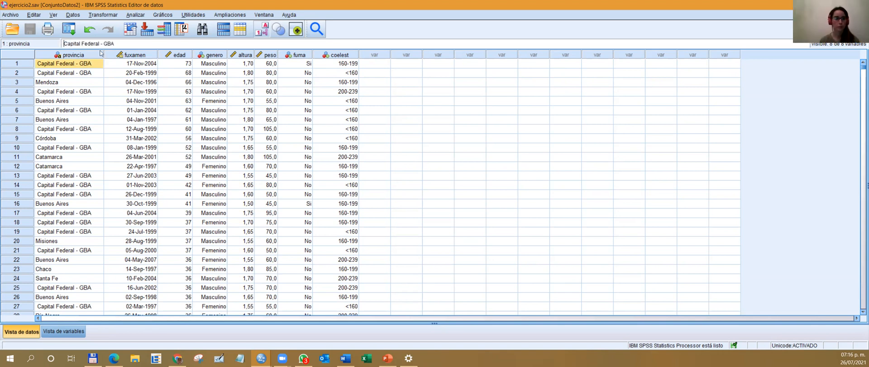
mouse_move(101, 53)
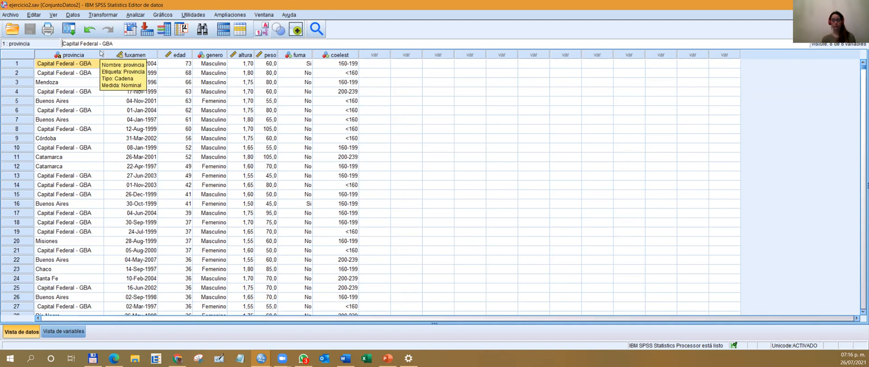
left_click(89, 29)
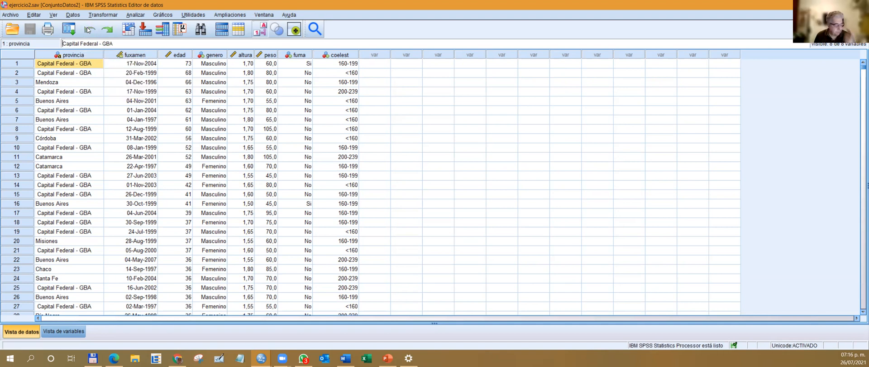
left_click(40, 67)
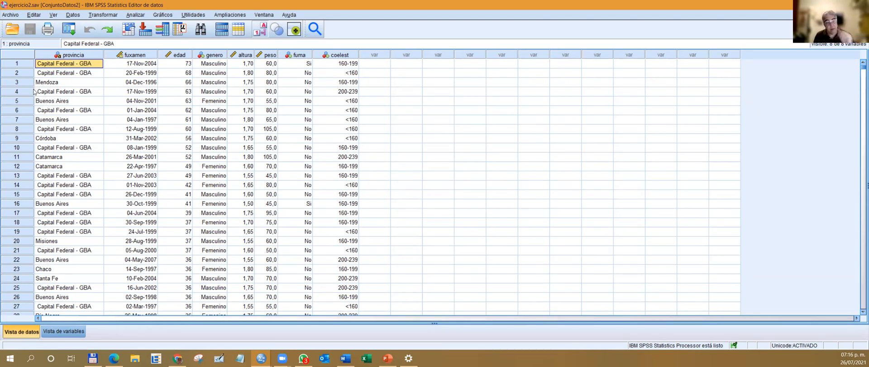
Examine the provincia and fuxamen variables in the data view, looking through the exam dates of the cases.
left_click(62, 56)
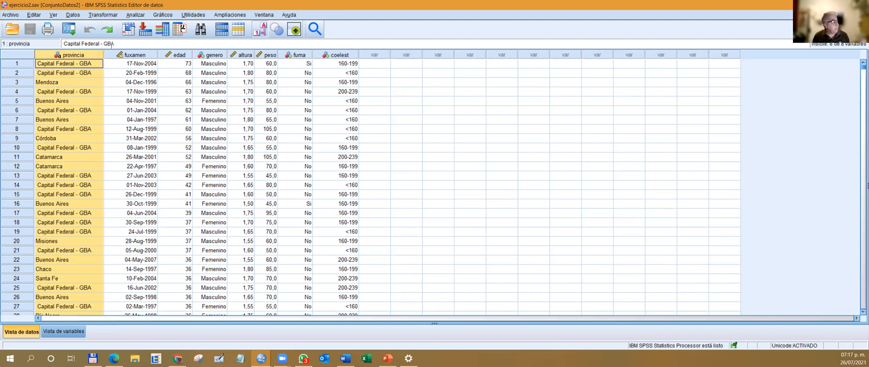
left_click(140, 55)
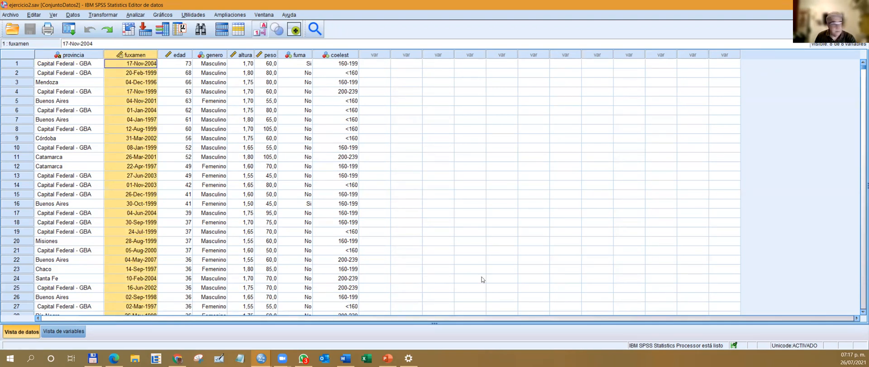
left_click(139, 64)
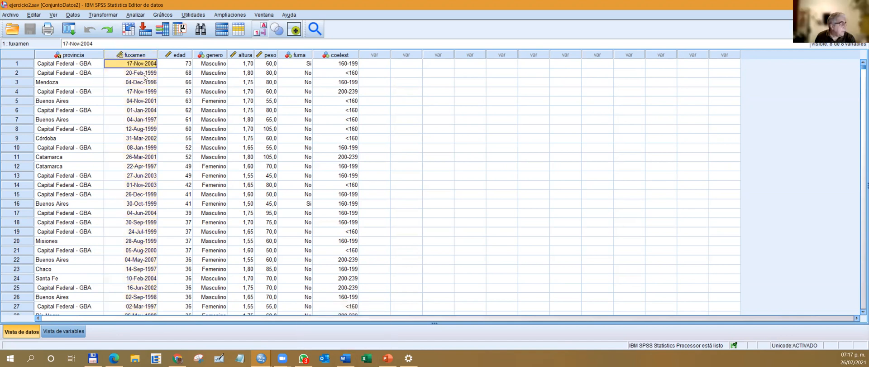
scroll(138, 77, "down", 8)
scroll(135, 79, "down", 9)
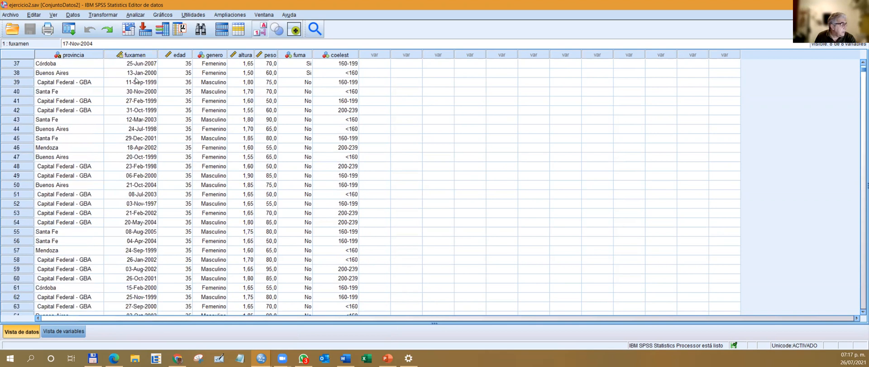
scroll(134, 80, "up", 7)
scroll(135, 80, "up", 10)
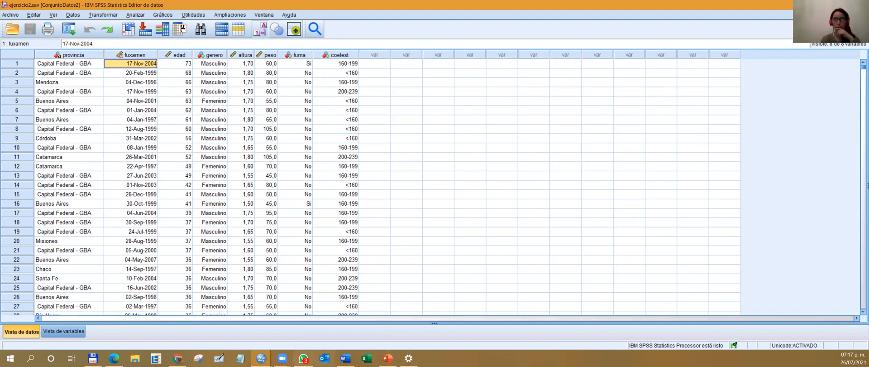
Switch to the Actividad Práctica Nº 2 presentation in PowerPoint and present the slide Calculo de tiempo.
mouse_move(261, 358)
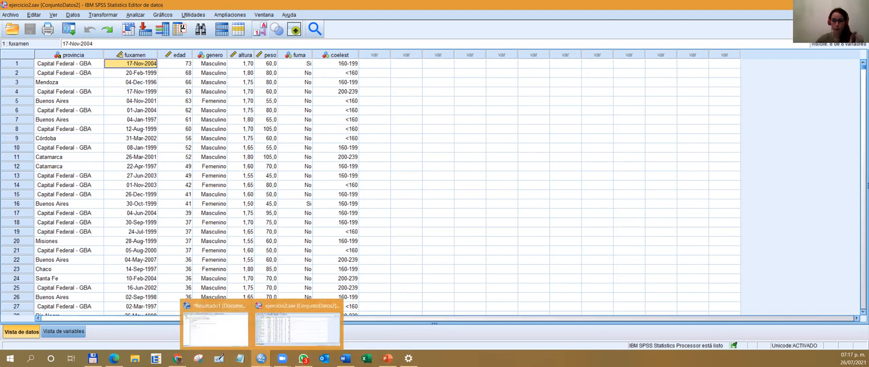
mouse_move(303, 358)
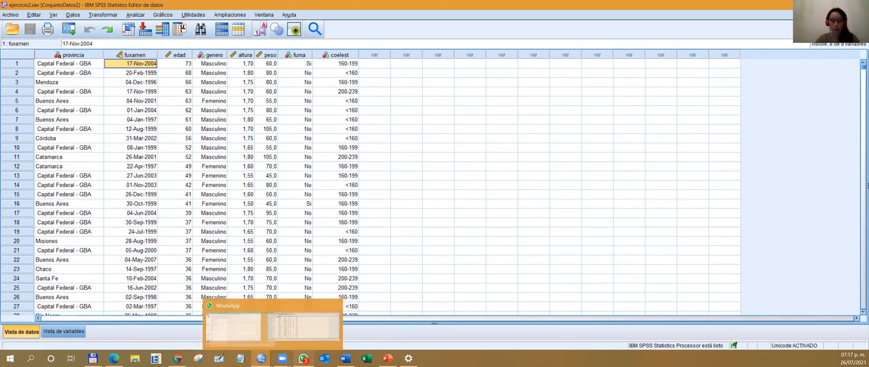
left_click(388, 357)
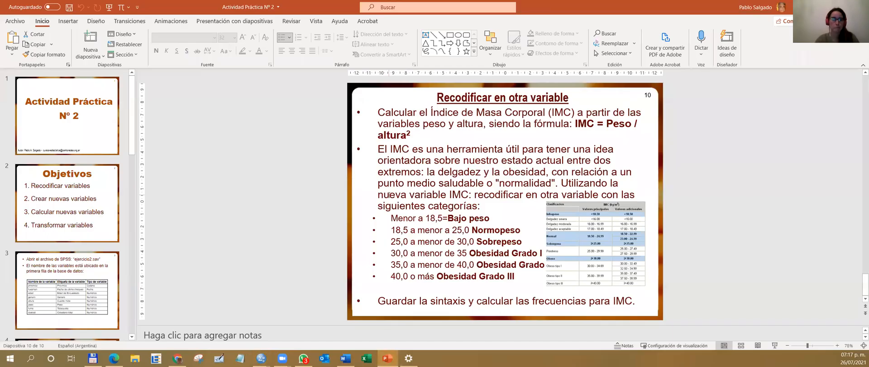
left_click(67, 204)
left_click(96, 279)
scroll(95, 279, "down", 2)
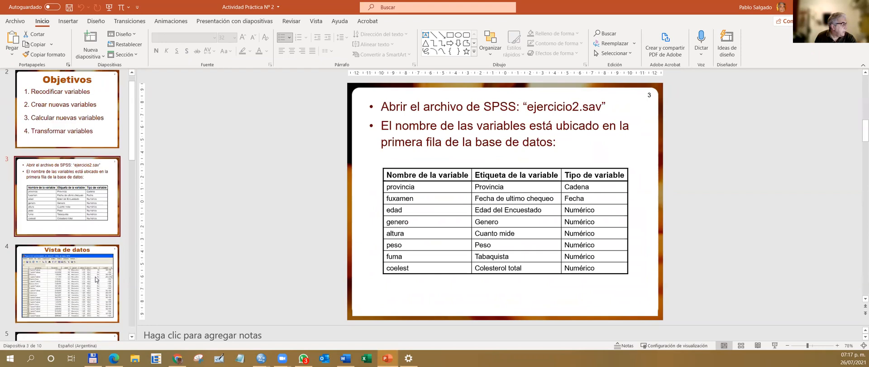
scroll(95, 279, "down", 3)
left_click(90, 170)
scroll(89, 198, "down", 3)
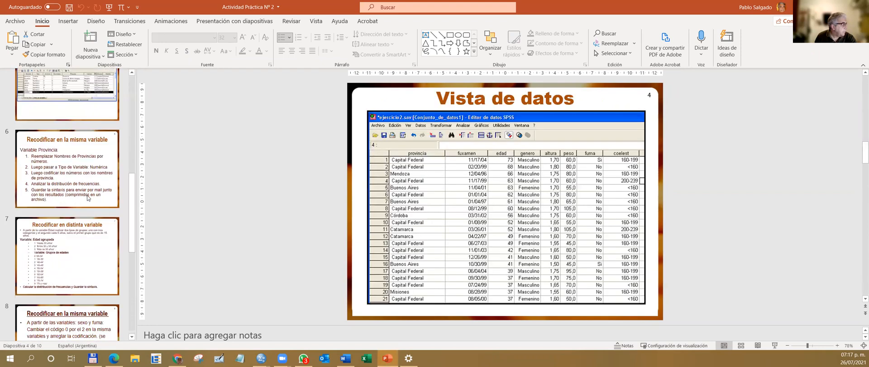
scroll(88, 198, "down", 1)
left_click(88, 154)
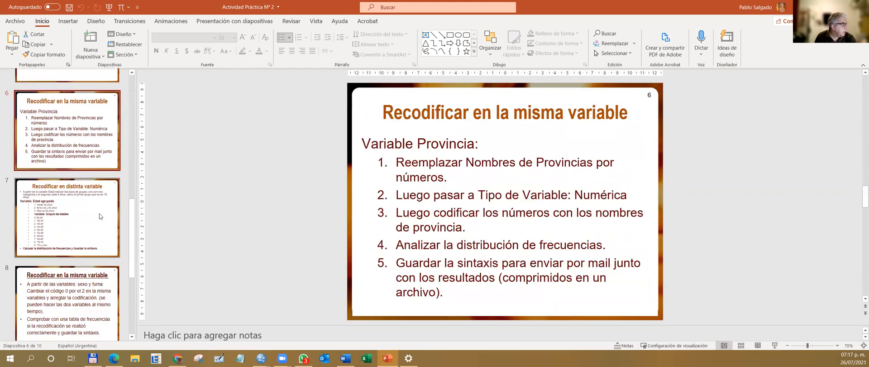
left_click(91, 297)
scroll(91, 297, "down", 3)
left_click(68, 199)
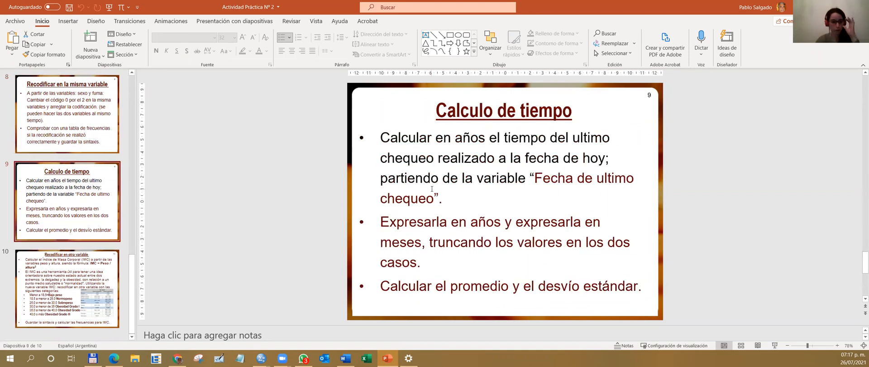
left_click(774, 345)
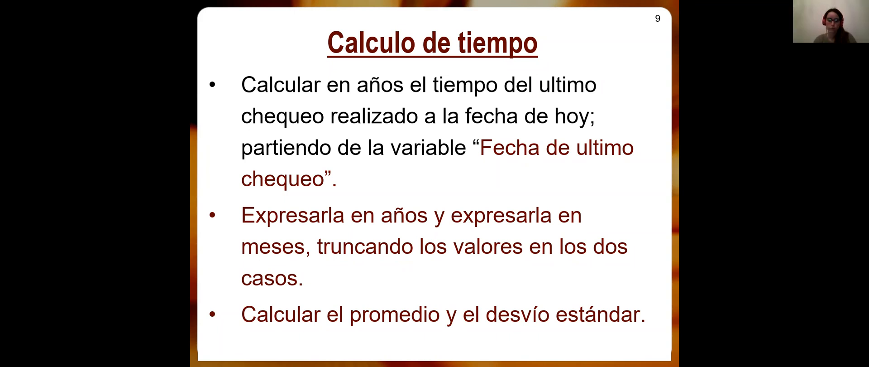
key("Escape")
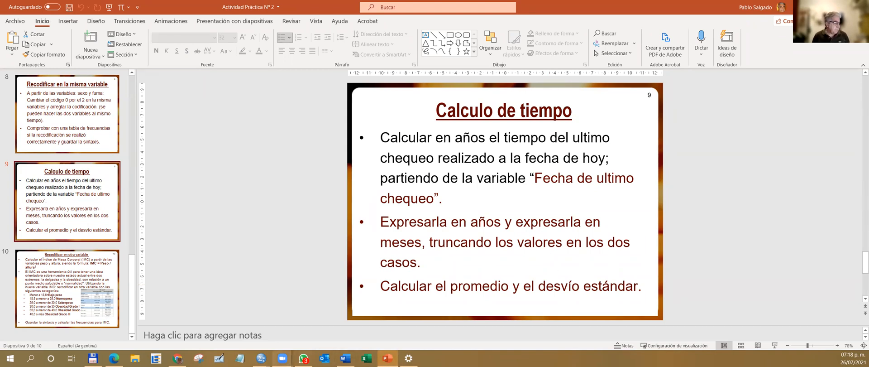
Switch to the ejercicio2.sav data window in SPSS and open the date and time wizard.
mouse_move(261, 358)
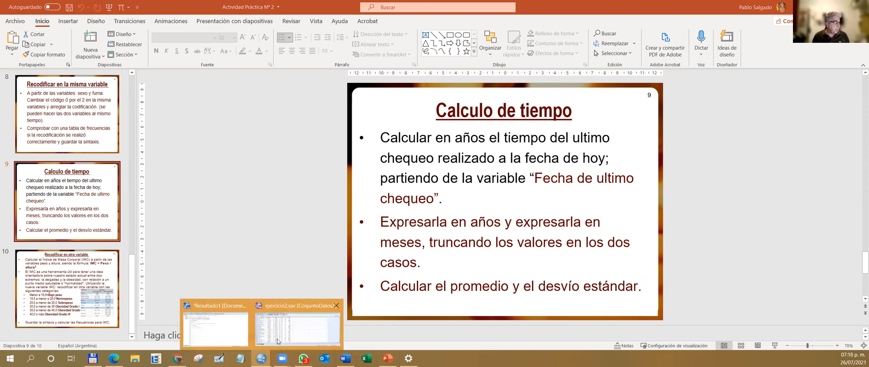
left_click(280, 339)
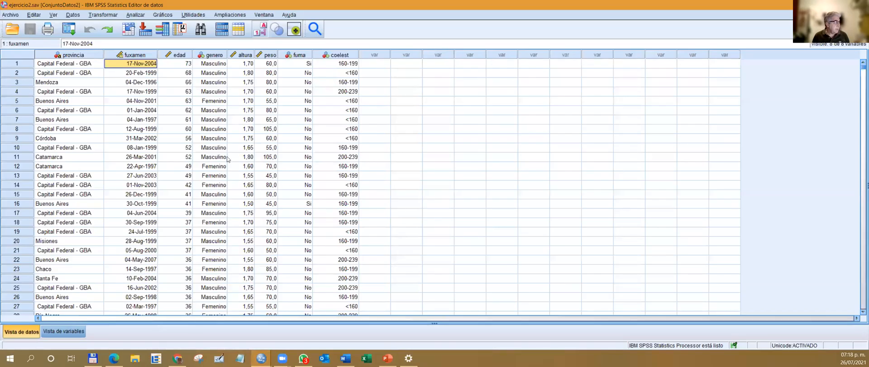
left_click(111, 15)
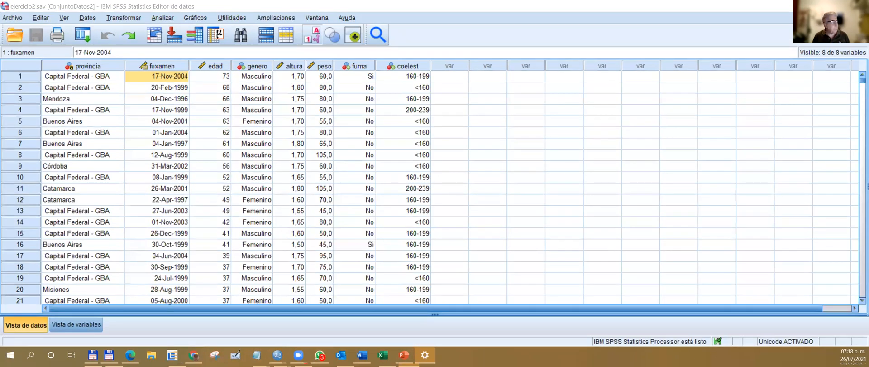
left_click(124, 17)
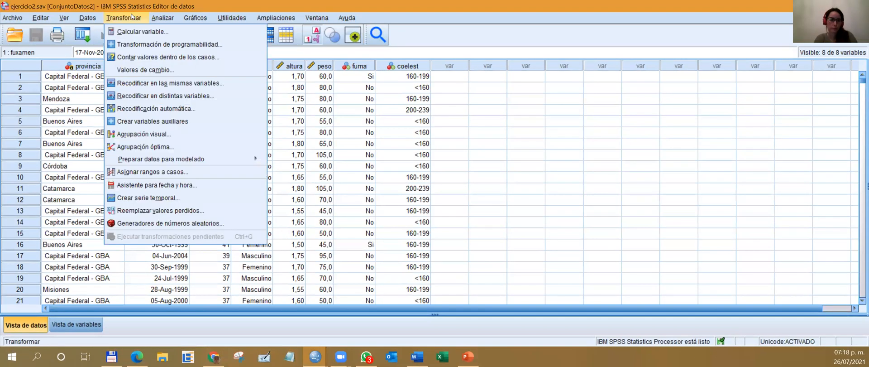
left_click(153, 185)
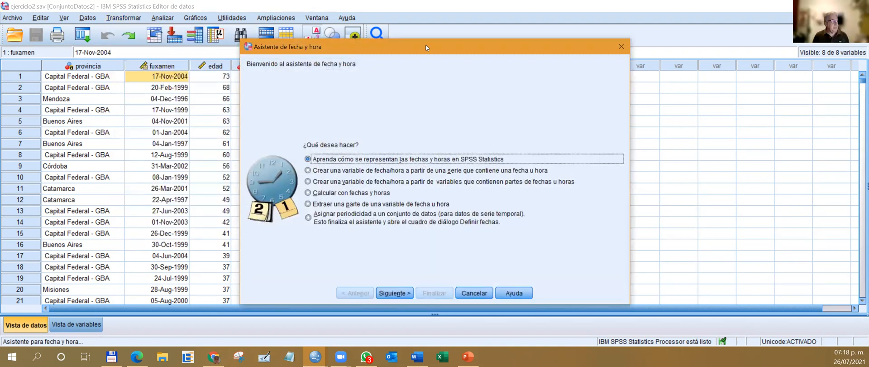
left_click_drag(425, 44, 415, 26)
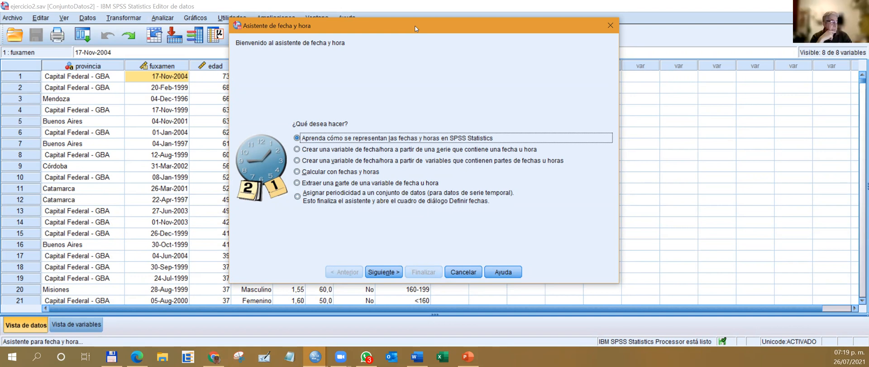
Choose to calculate with dates and times, using the task that computes the number of time units between two dates.
left_click(327, 171)
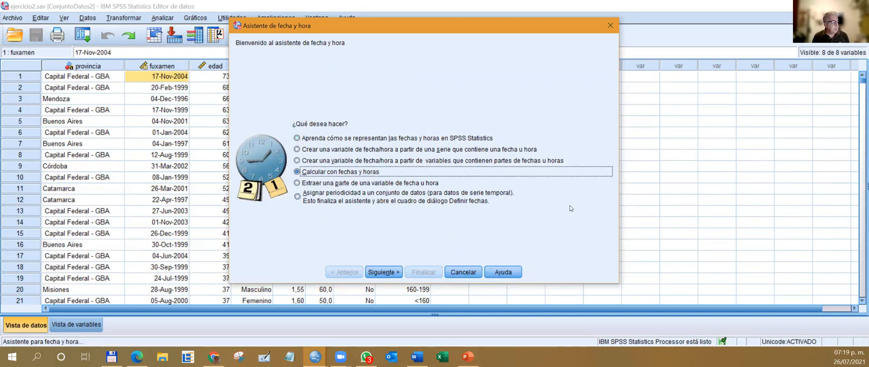
left_click(383, 272)
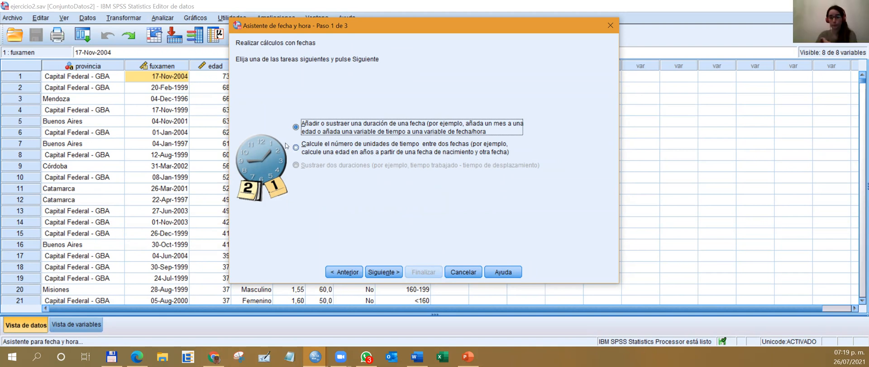
left_click(312, 150)
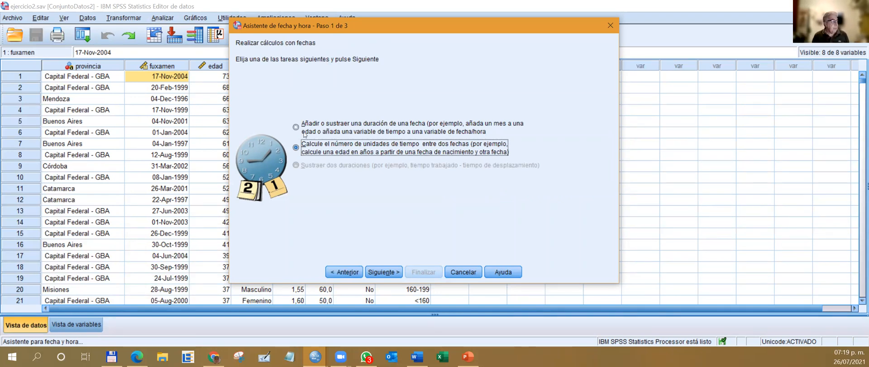
left_click(388, 272)
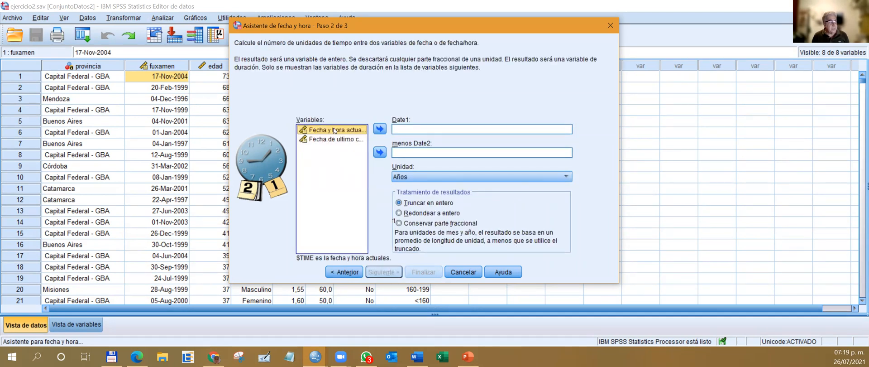
Subtract Fecha de ultimo chequeo [fuxamen] from Fecha y hora actuales [$TIME], with the unit Años and the result truncated to an integer.
left_click(381, 130)
left_click(342, 133)
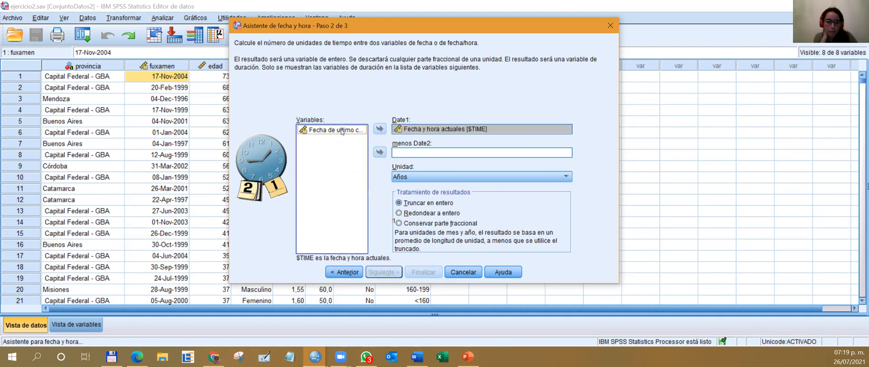
left_click(380, 152)
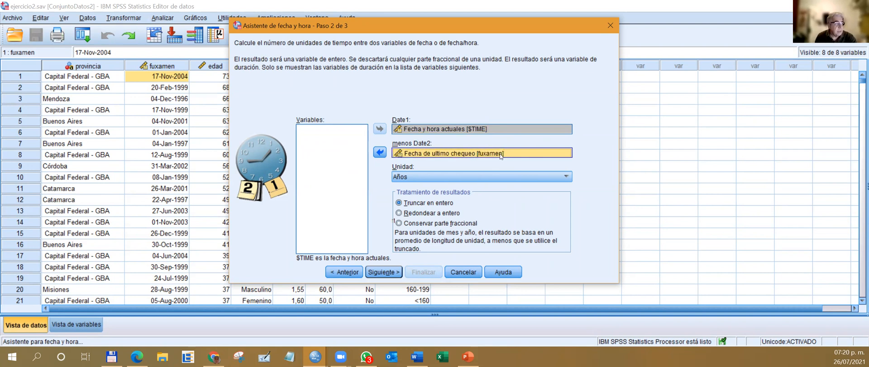
left_click(566, 177)
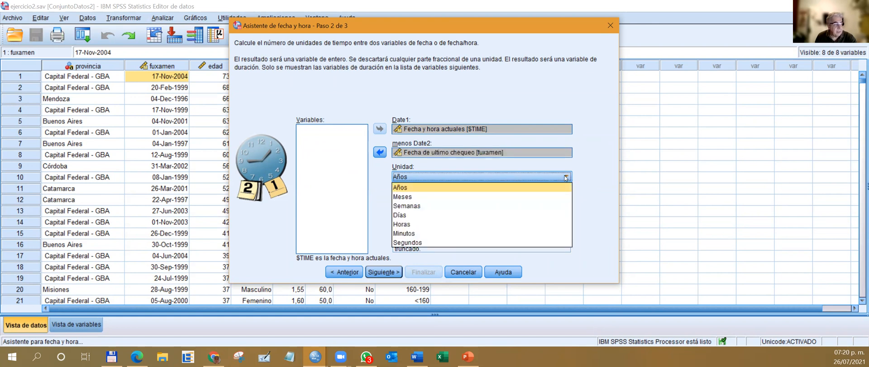
left_click(565, 177)
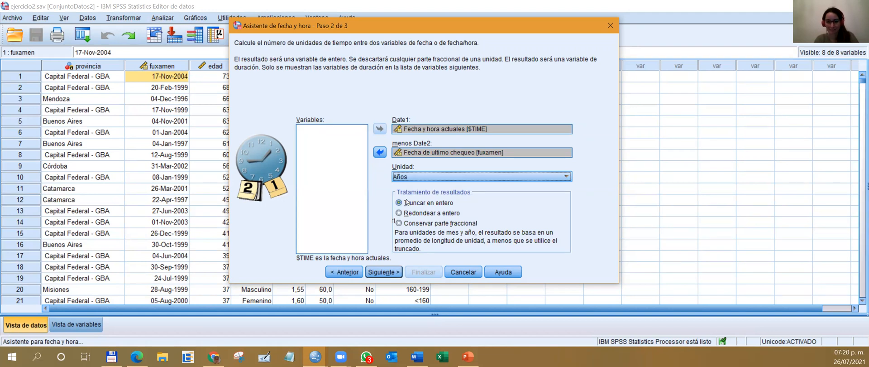
left_click(407, 217)
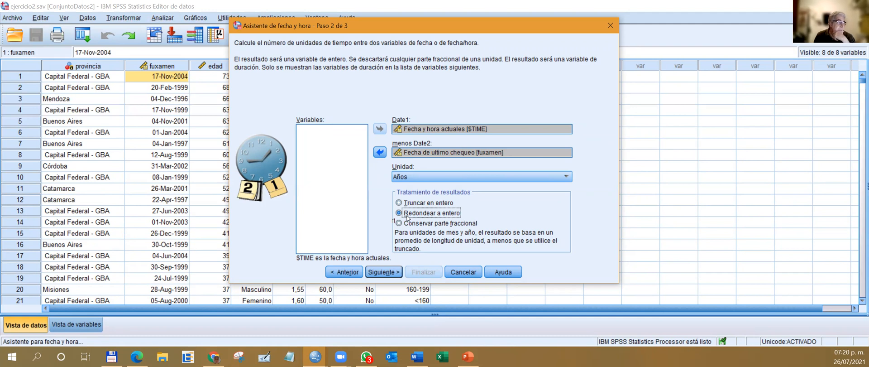
left_click(431, 203)
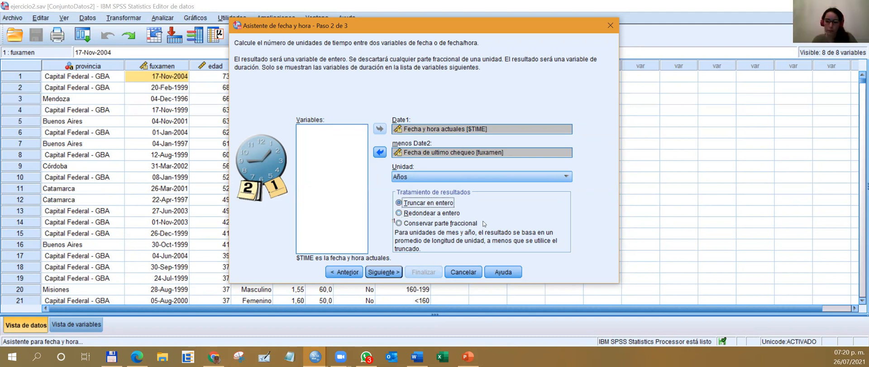
Advance to the wizard's final step, then switch to PowerPoint and consult the Calculo de tiempo slide, highlighting the variable Fecha de ultimo chequeo.
left_click(384, 272)
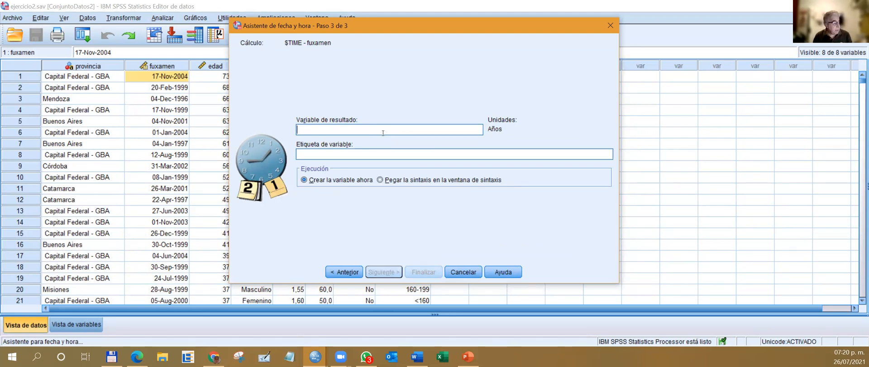
left_click(469, 356)
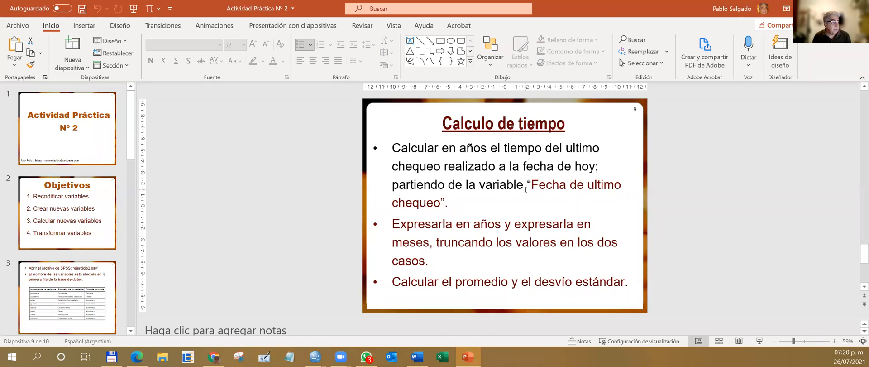
left_click_drag(531, 185, 442, 205)
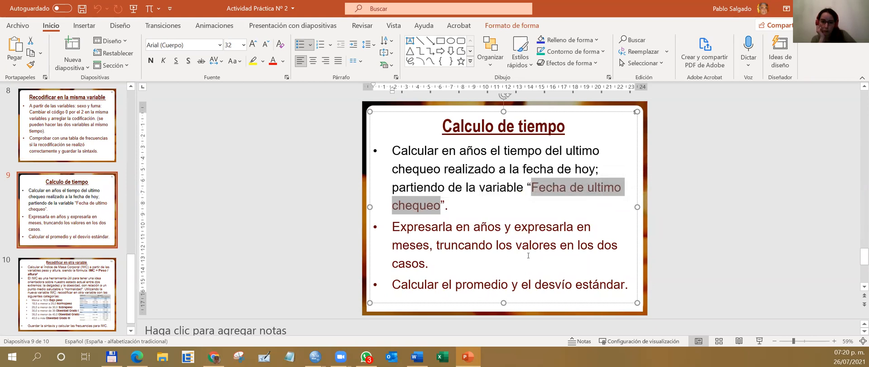
scroll(534, 265, "down", 1)
scroll(490, 242, "up", 1)
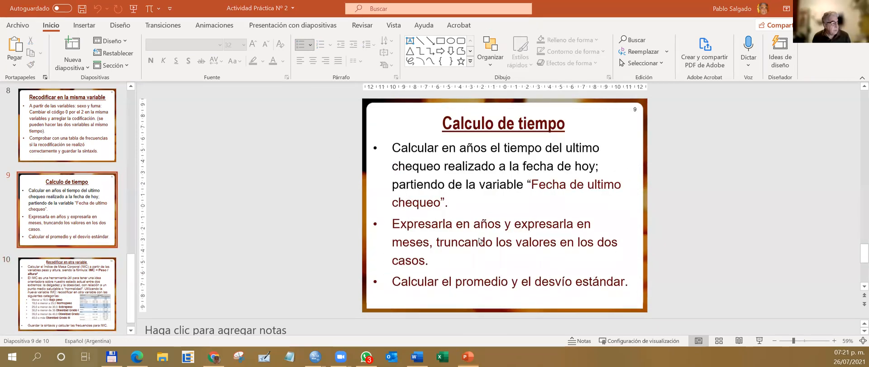
Switch back to the SPSS date and time wizard and name the result variable Tiempo_seguimiento_año.
key("super+Tab")
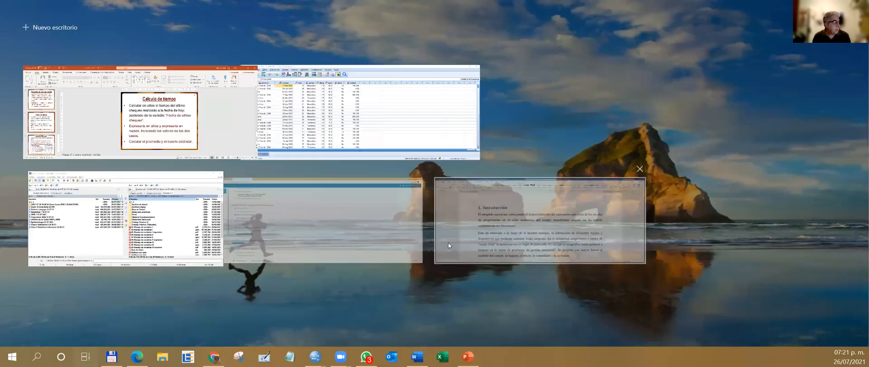
left_click(370, 110)
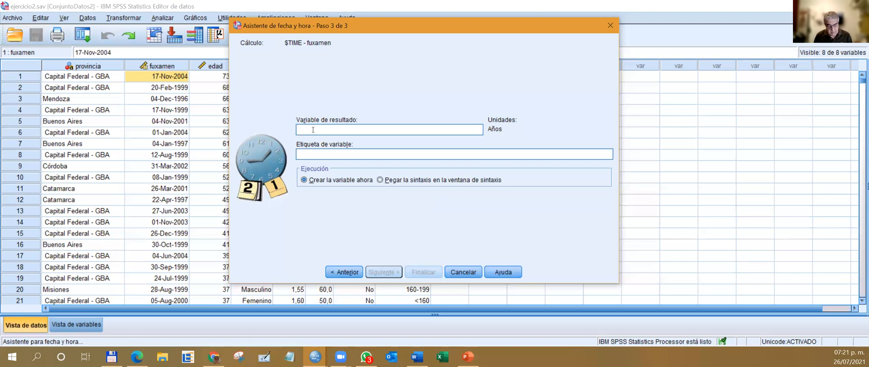
type("Tiempo_seguimiento")
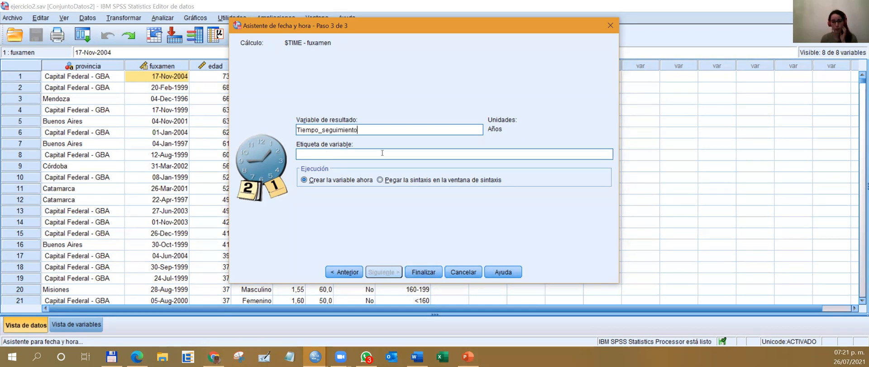
type("_año")
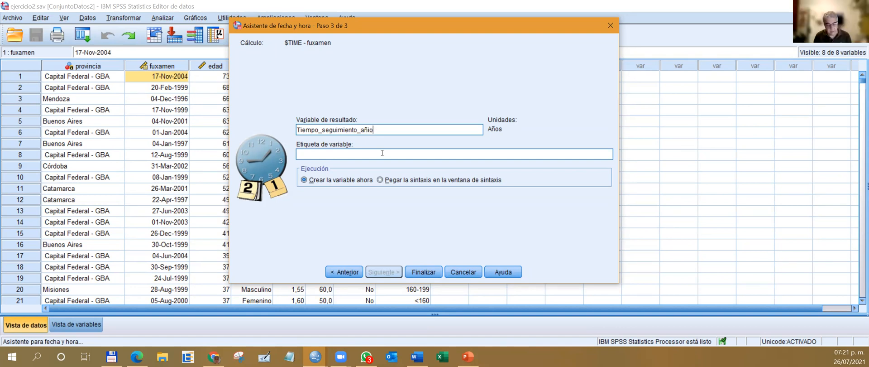
key("BackSpace")
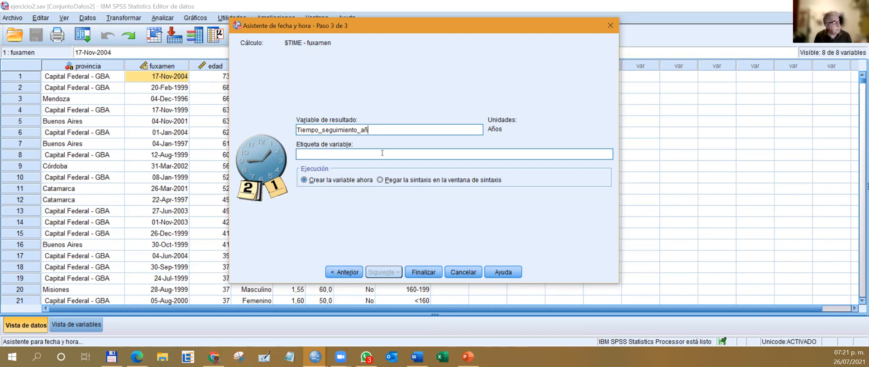
Label the result variable "Tiempo de seguimiento en años" and finish the wizard by pasting the syntax into the syntax window.
type("o")
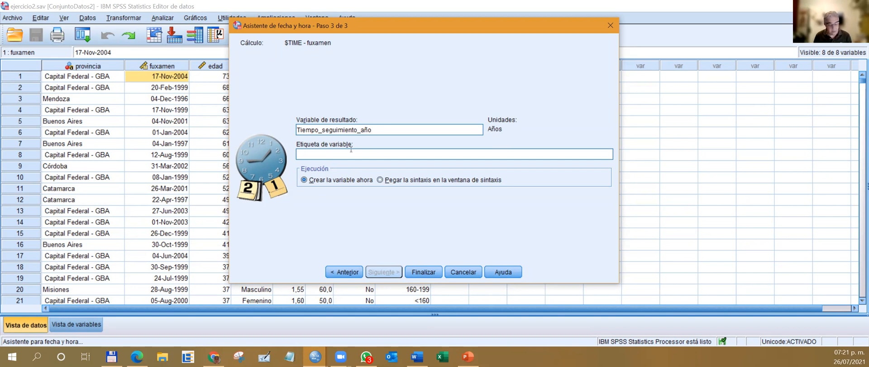
type("Tiempo d")
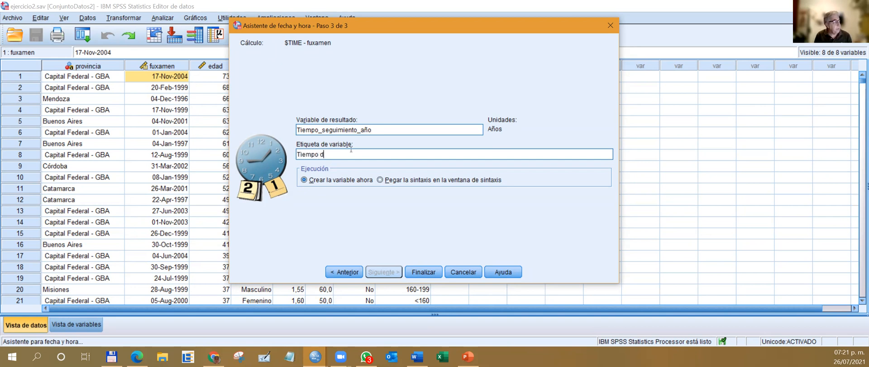
type("e seguimiento en años")
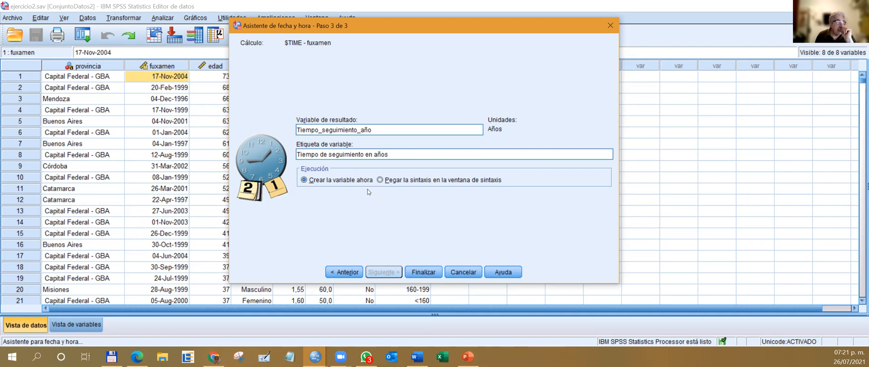
left_click(395, 180)
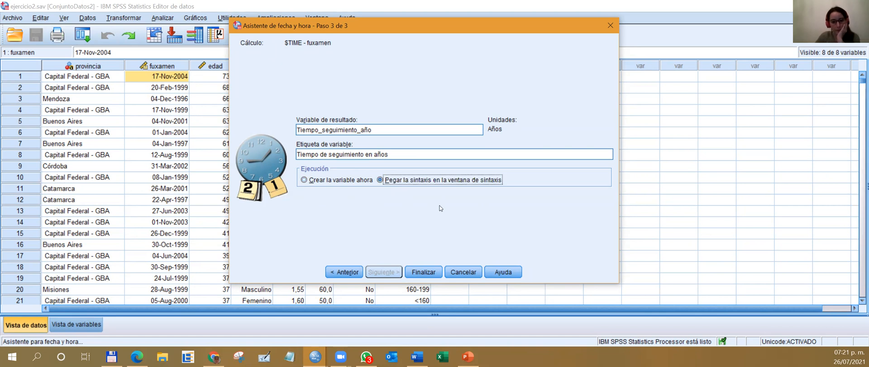
left_click(424, 272)
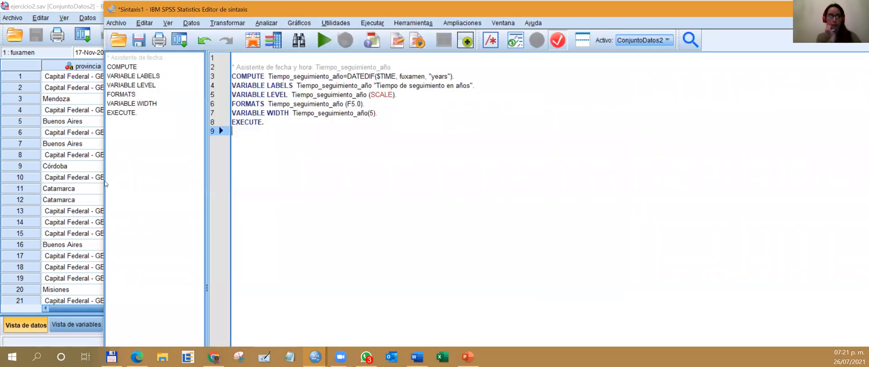
Rearrange the syntax editor window so that part of the data sheet shows beside it.
left_click_drag(103, 179, 327, 179)
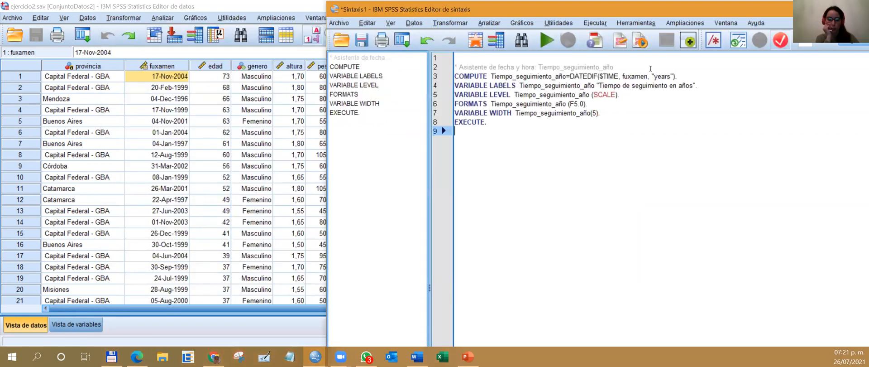
left_click_drag(690, 4, 690, 10)
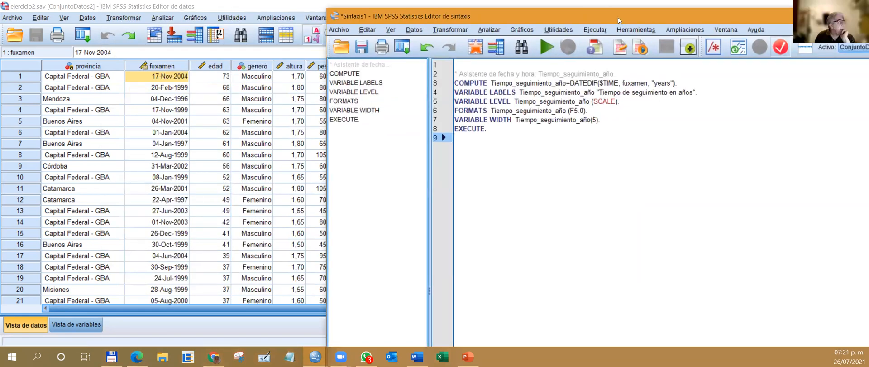
left_click_drag(618, 17, 527, 14)
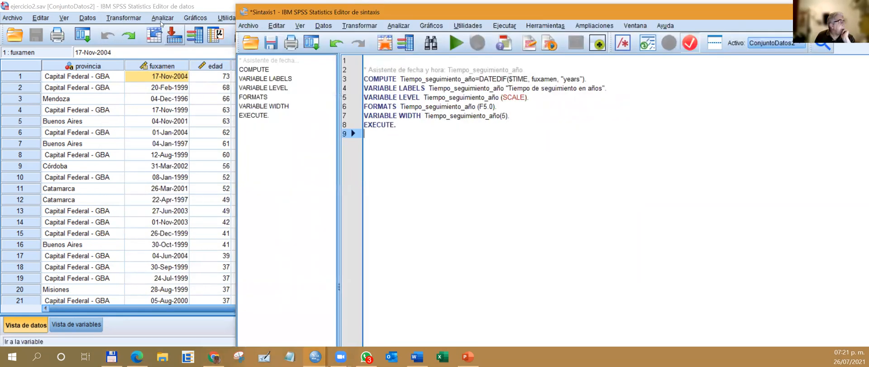
Look up the description of $Time among the Fecha/hora actual functions of Calcular variable, then close the dialog.
left_click(351, 26)
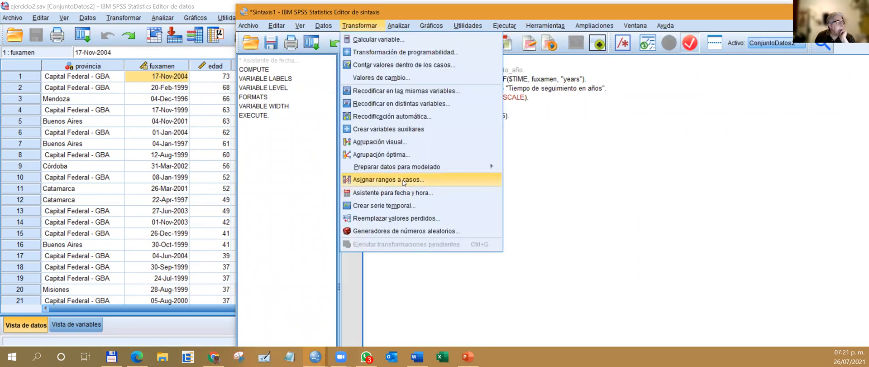
left_click(659, 111)
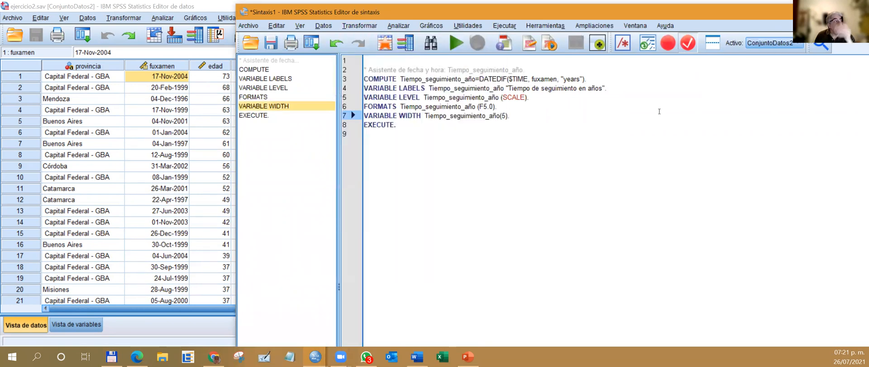
left_click(350, 26)
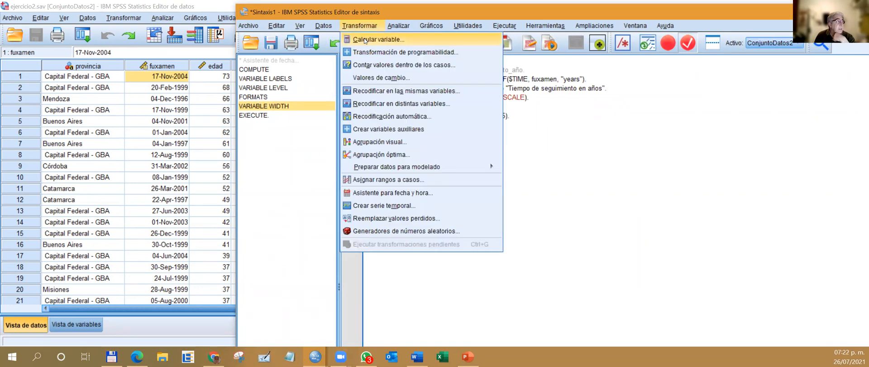
left_click(365, 36)
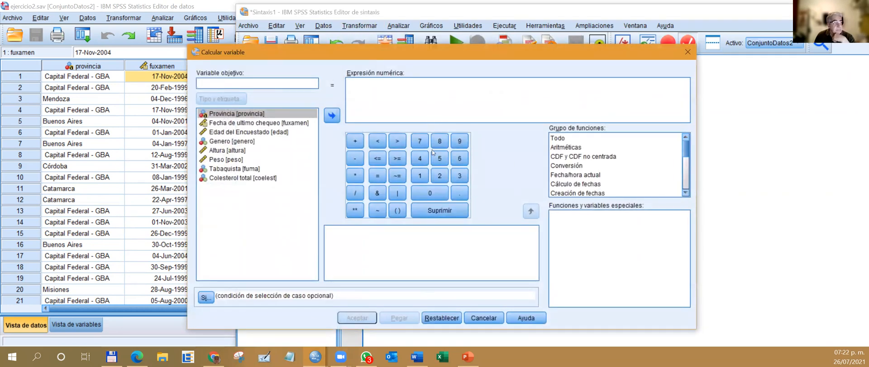
left_click(585, 174)
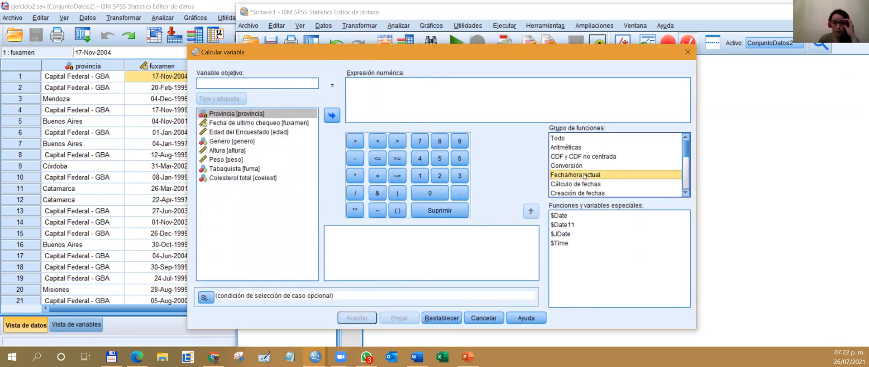
left_click(563, 243)
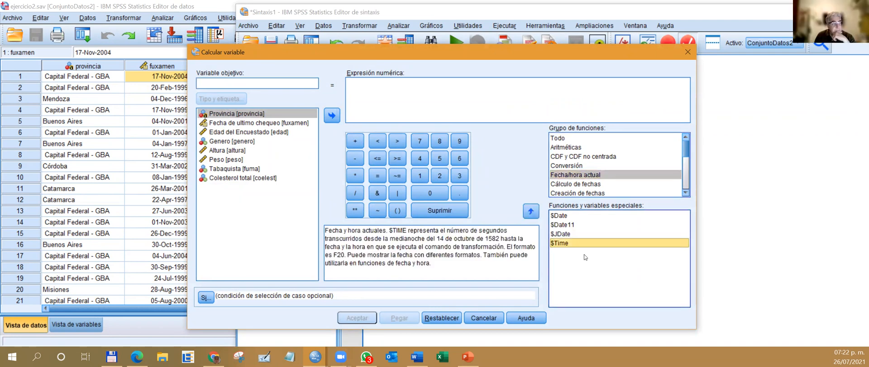
left_click(685, 53)
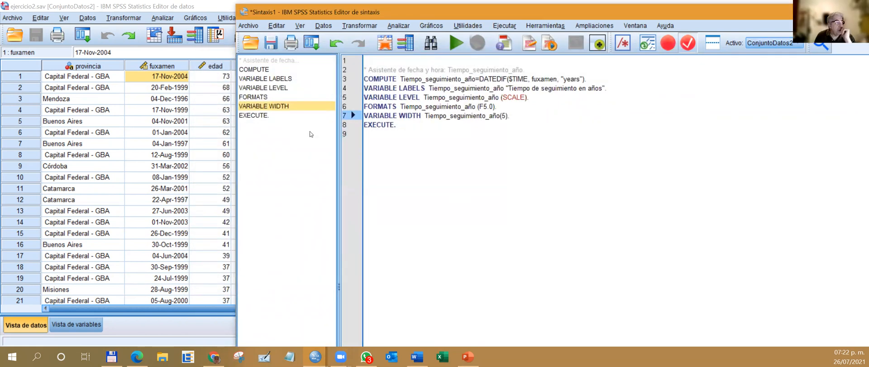
Run the whole pasted syntax for Tiempo_seguimiento_año and adjust the new column's width in the data sheet so its full name fits.
left_click_drag(413, 129, 365, 63)
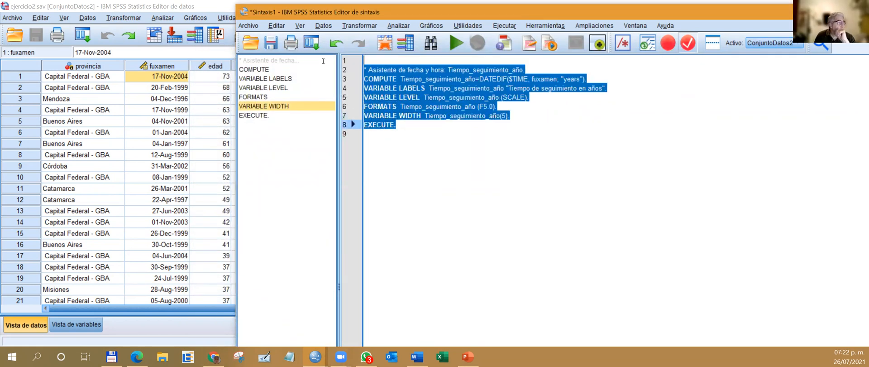
left_click(457, 42)
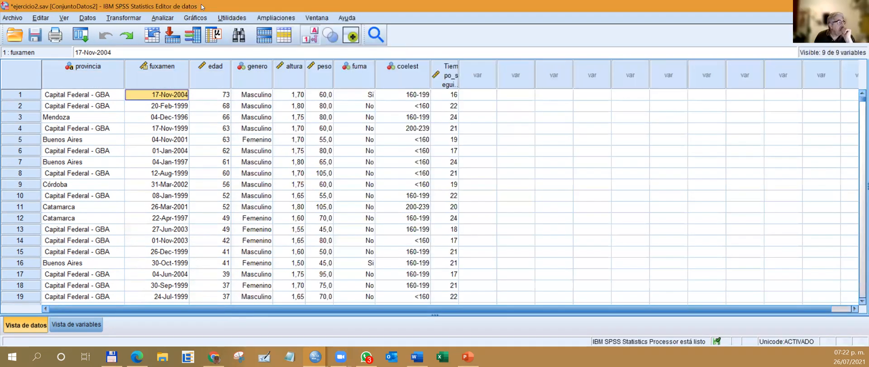
left_click_drag(458, 81, 517, 73)
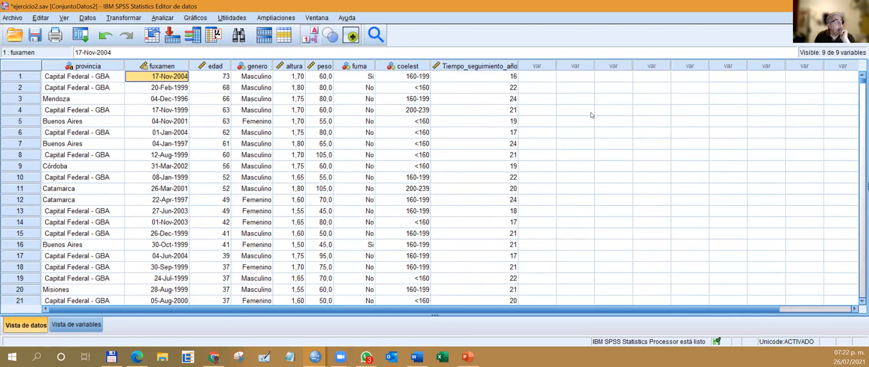
left_click_drag(518, 67, 477, 67)
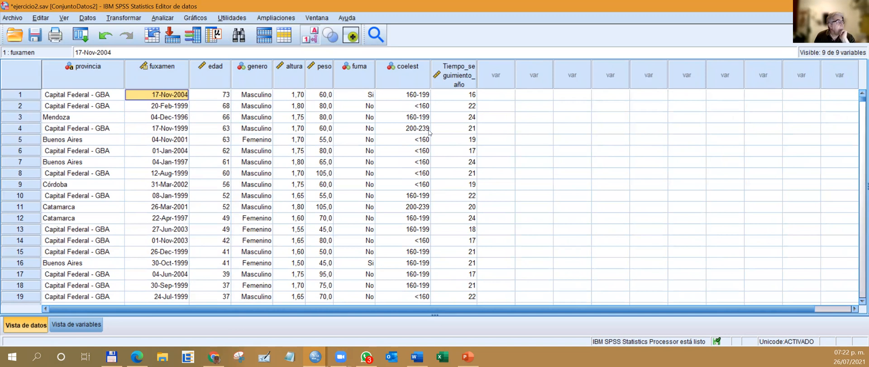
Start the date and time wizard again, choosing to calculate the number of time units between two dates.
left_click(129, 18)
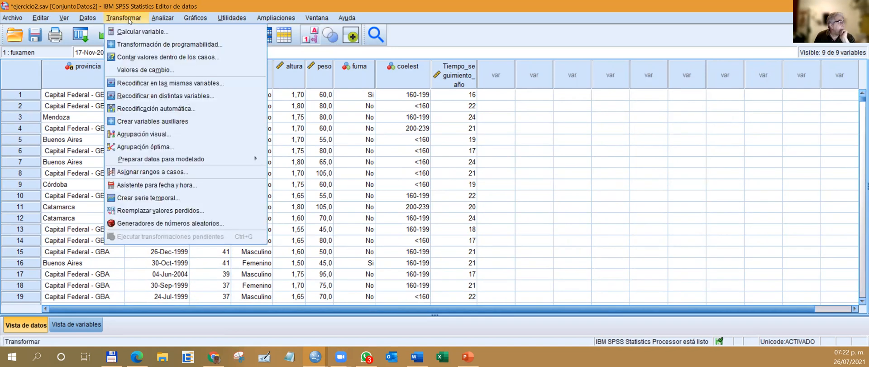
left_click(140, 184)
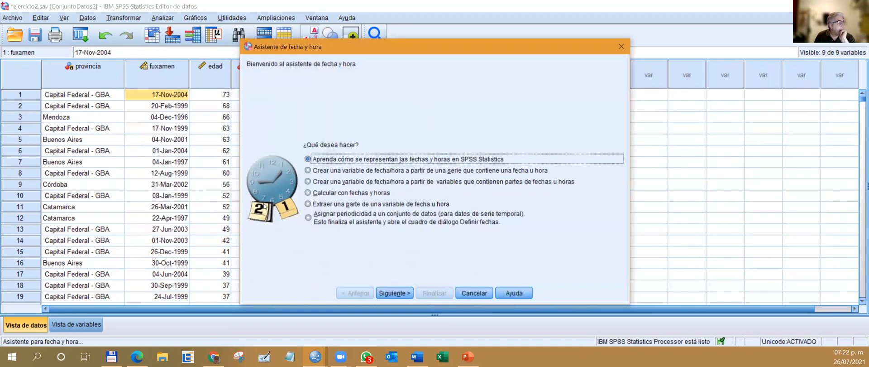
left_click(354, 194)
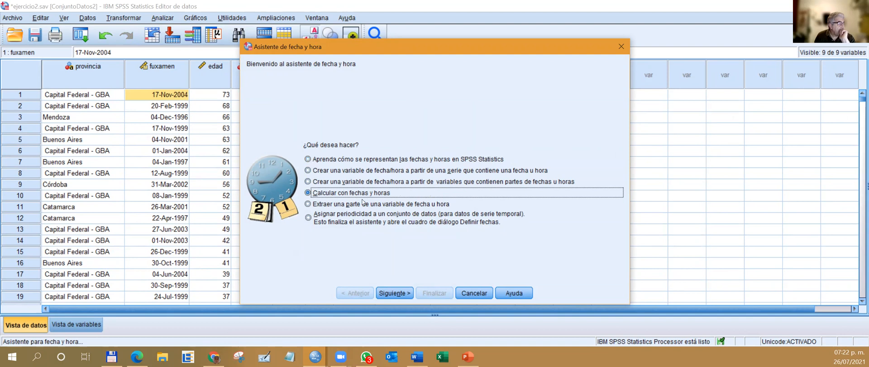
left_click(395, 293)
left_click(362, 166)
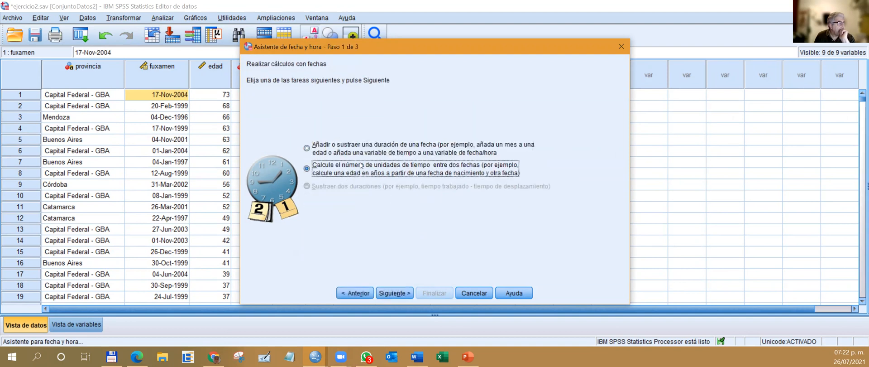
left_click(395, 293)
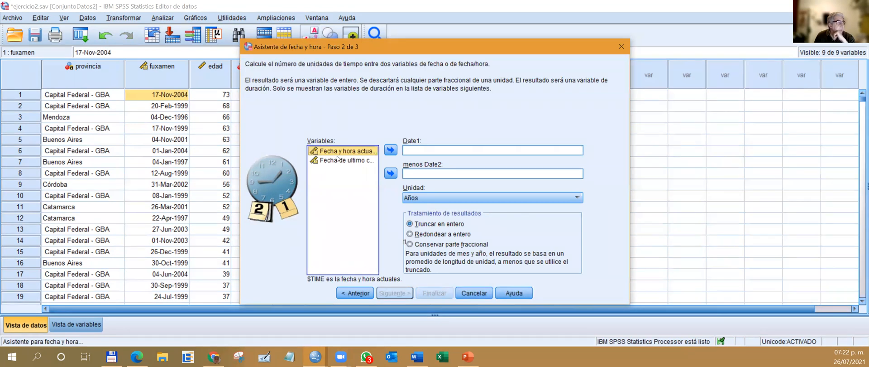
Set the calculation to $TIME minus fuxamen in Meses, keeping the result truncated to an integer, and proceed to the result settings.
left_click(391, 151)
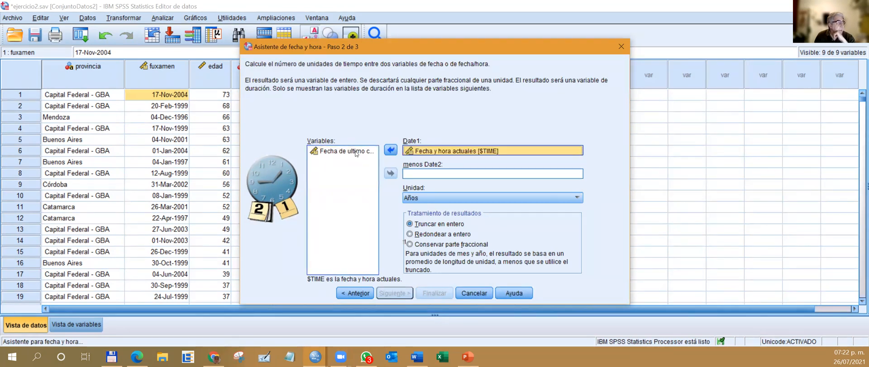
left_click(356, 152)
left_click(391, 173)
left_click(444, 197)
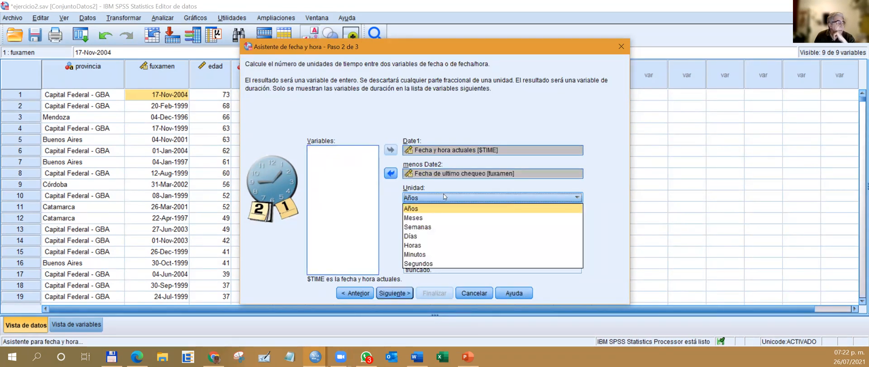
left_click(453, 218)
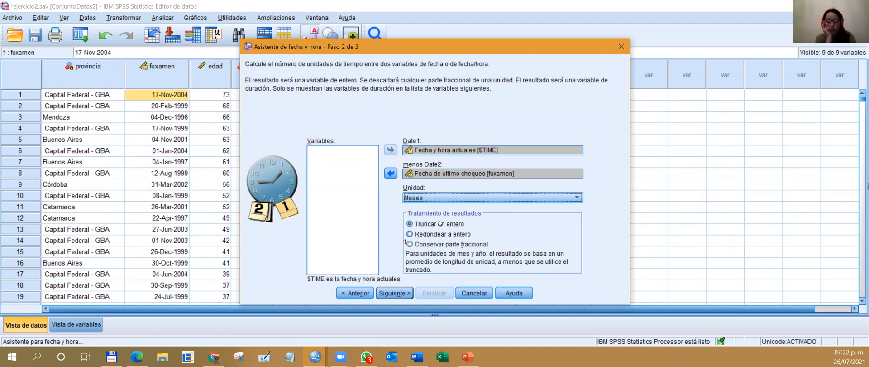
left_click(394, 293)
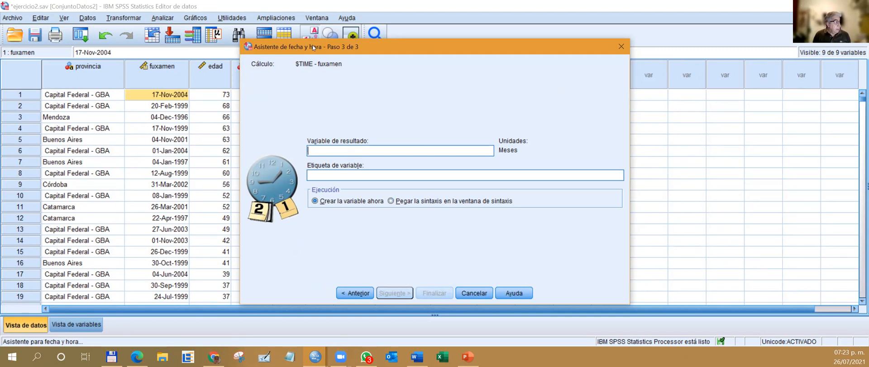
Move the wizard off the existing data columns and name the result variable Tiempo_seguimiento_meses.
left_click_drag(314, 48, 363, 122)
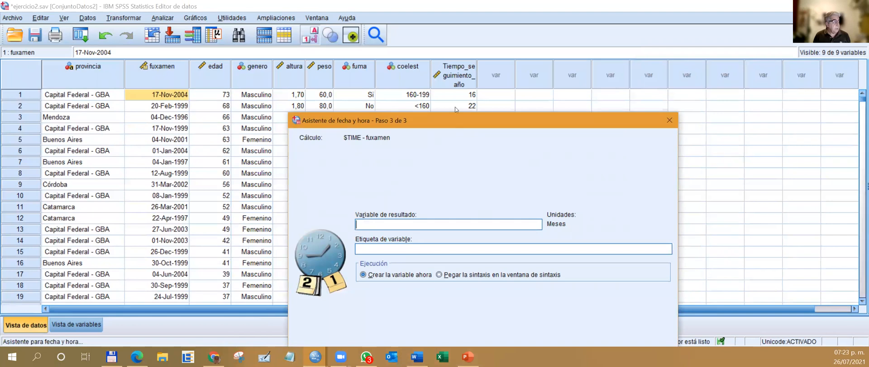
type("mpo_se")
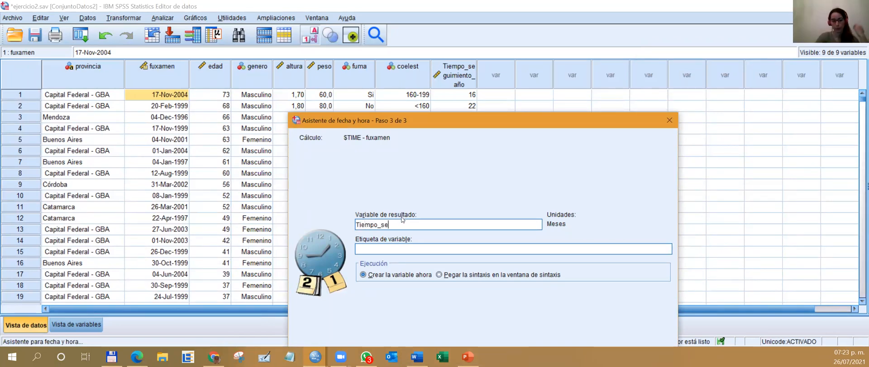
type("gio,")
key("BackSpace")
key("BackSpace")
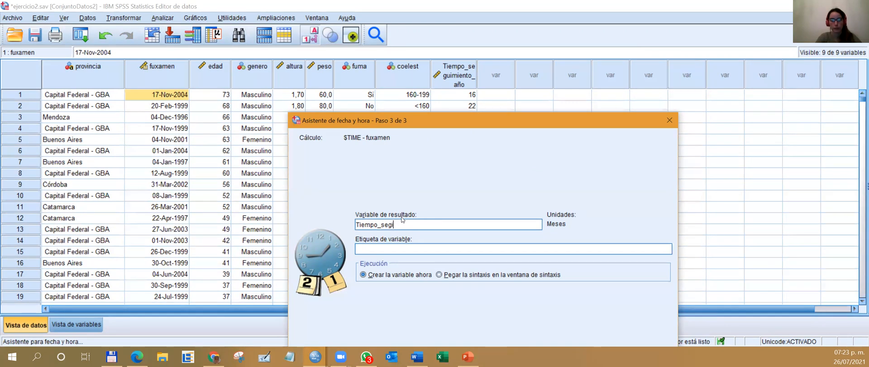
left_click(315, 356)
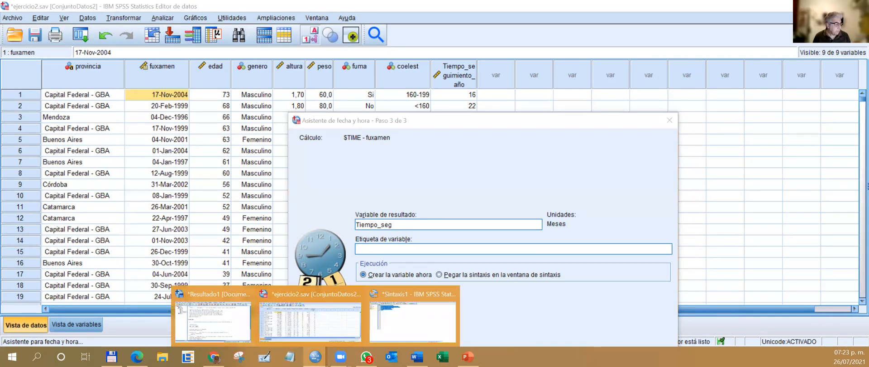
left_click(388, 324)
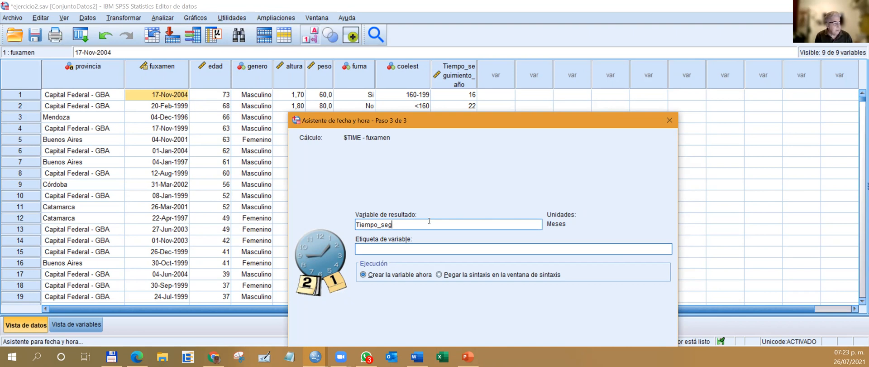
type("miento_meses")
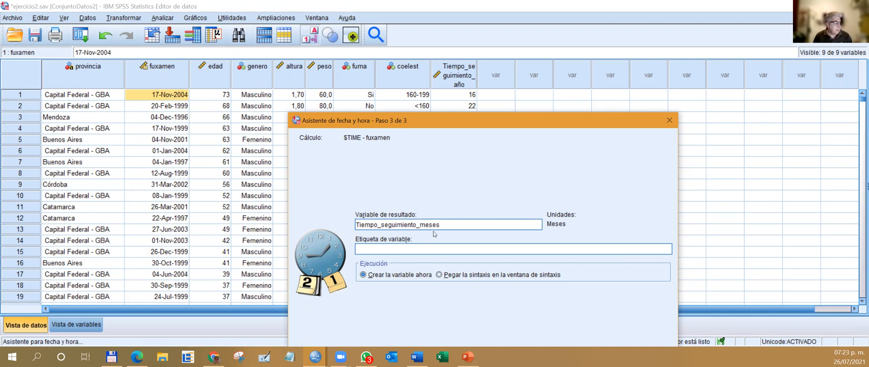
Copy the result variable's name into its label and edit the label to read "Tiempo de seguimiento en meses".
left_click_drag(447, 223, 304, 219)
key("ctrl+c")
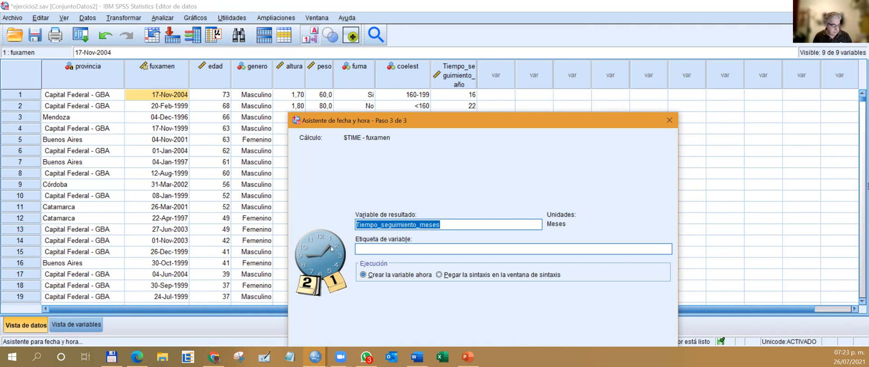
left_click(364, 247)
key("ctrl+v")
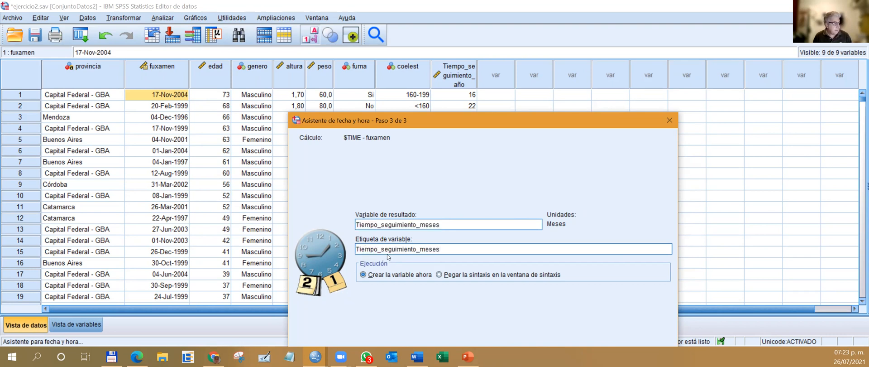
type("de se")
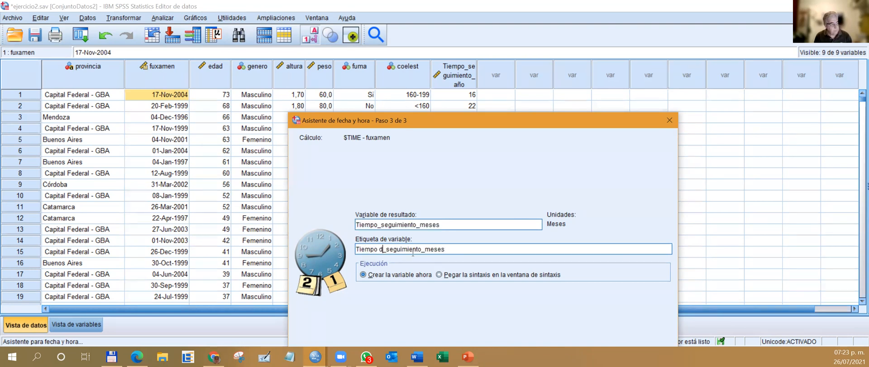
key("Delete")
key("Delete")
key("Delete")
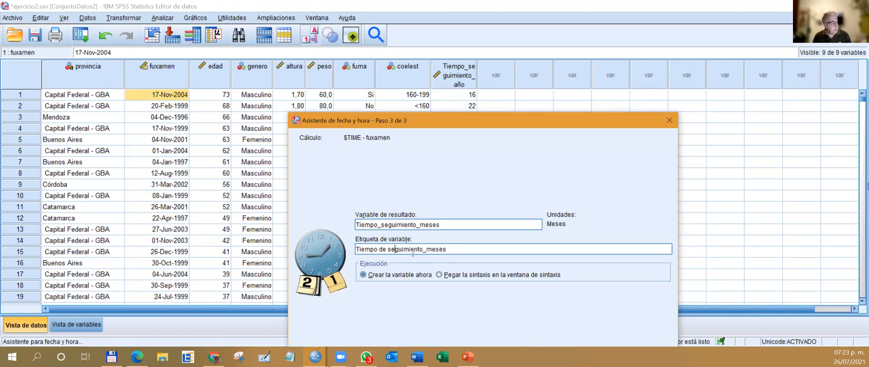
type("en")
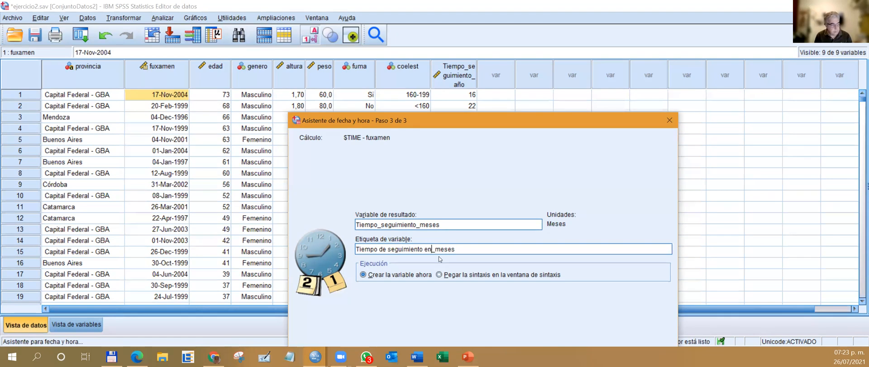
key("Delete")
Finish the wizard by pasting the calculation as syntax instead of creating the variable directly, and bring the syntax editor to the front.
left_click(465, 274)
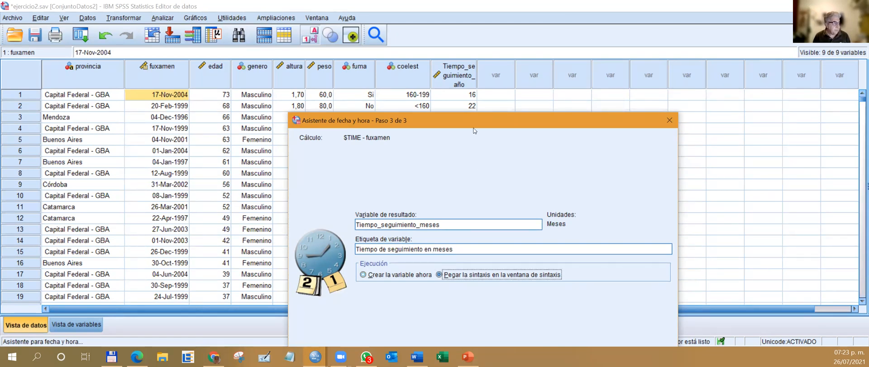
left_click_drag(471, 118, 472, 35)
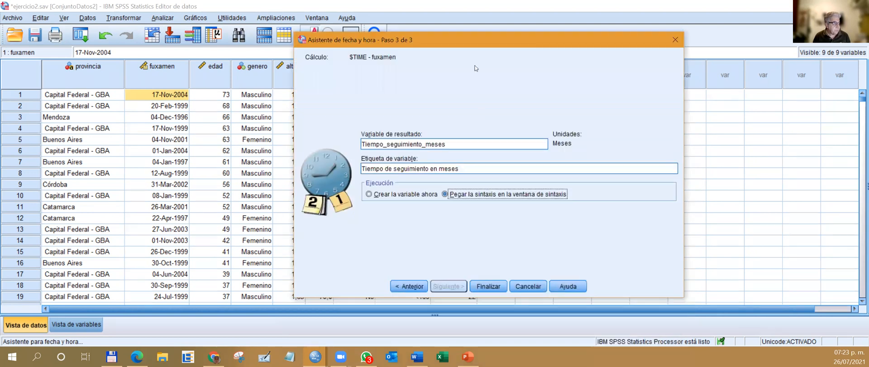
left_click(483, 288)
key("super+Tab")
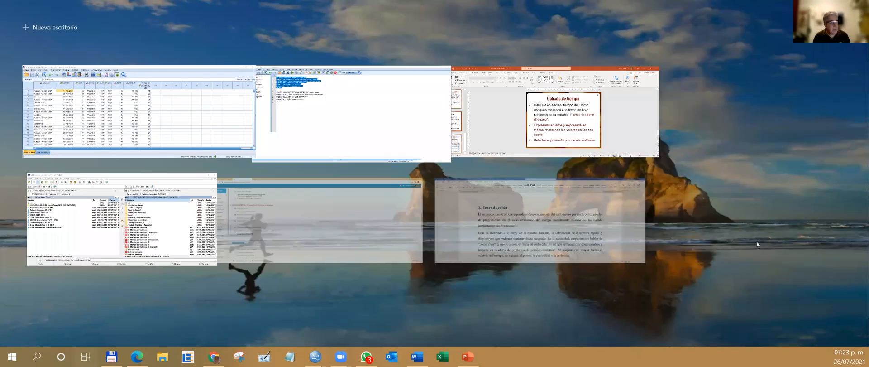
left_click(316, 114)
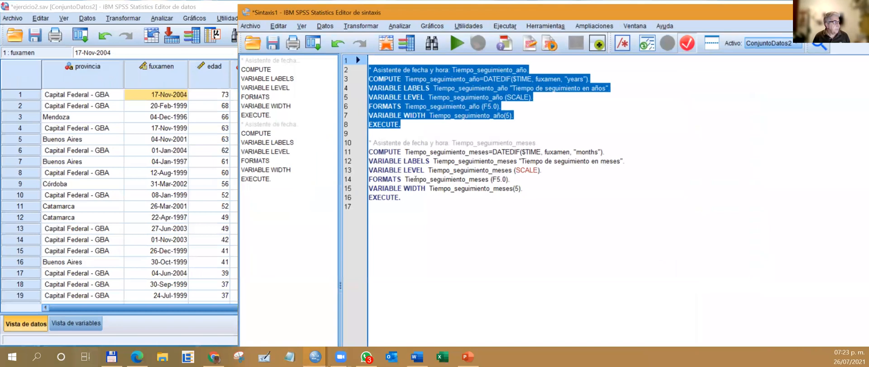
Run only the Tiempo_seguimiento_meses syntax block and widen both follow-up time columns in the data sheet so their full names fit.
left_click_drag(407, 196, 369, 134)
left_click(449, 43)
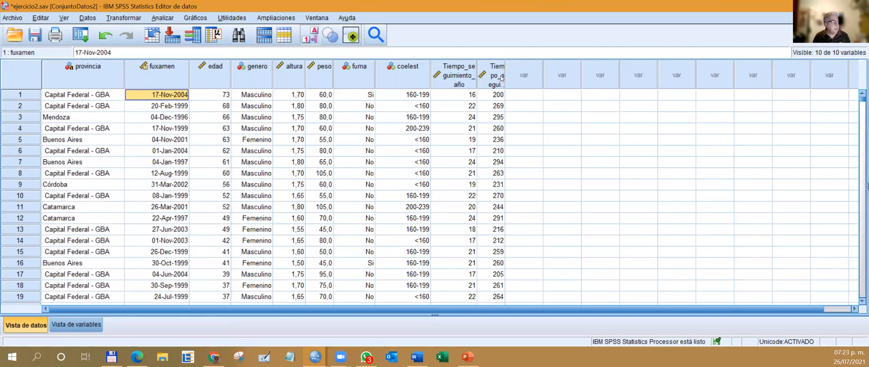
left_click_drag(505, 73, 547, 62)
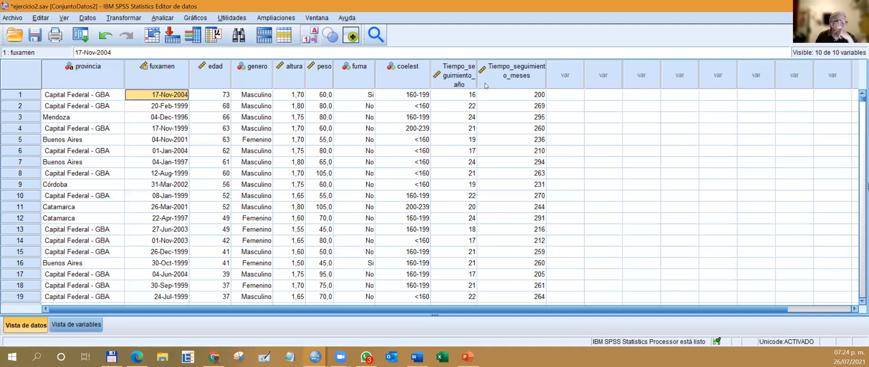
left_click_drag(477, 74, 487, 76)
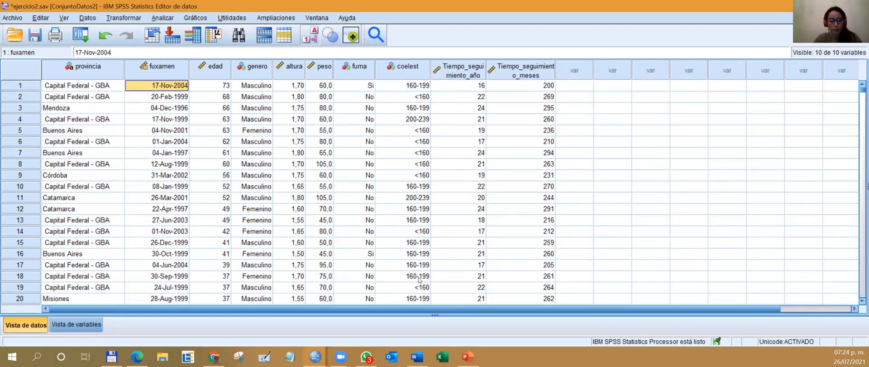
Review the Calculo de tiempo task on slide 9 in PowerPoint and the syntax editor's contents, then return to the SPSS data sheet.
left_click(468, 356)
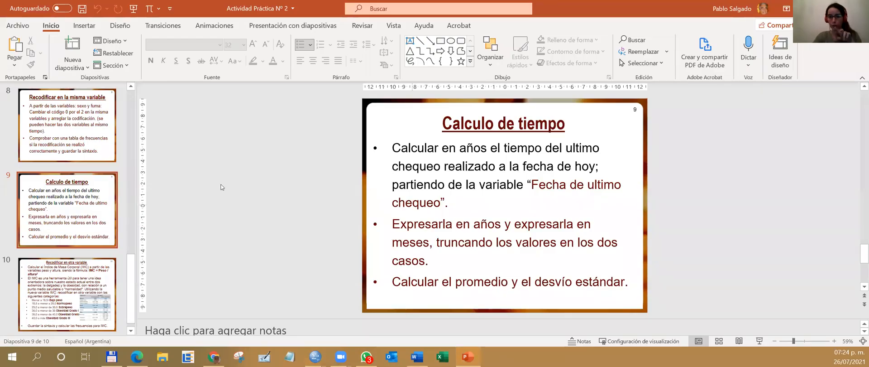
left_click(52, 142)
left_click(67, 203)
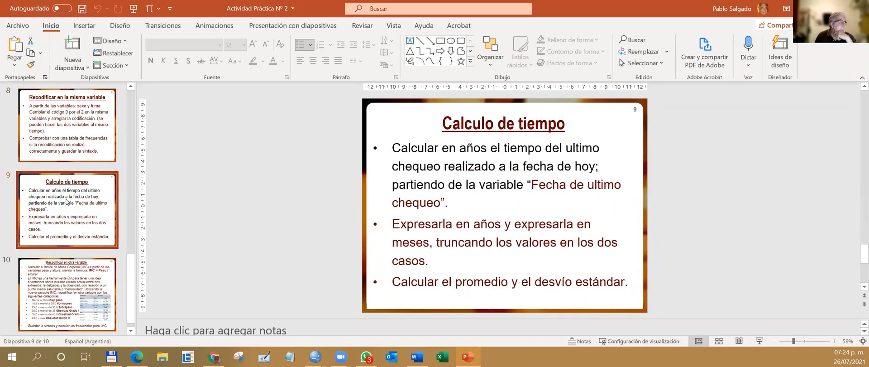
scroll(67, 202, "down", 1)
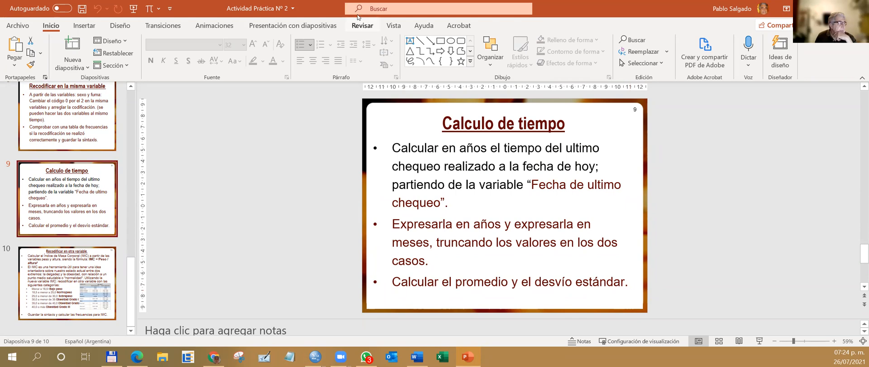
key("super+Tab")
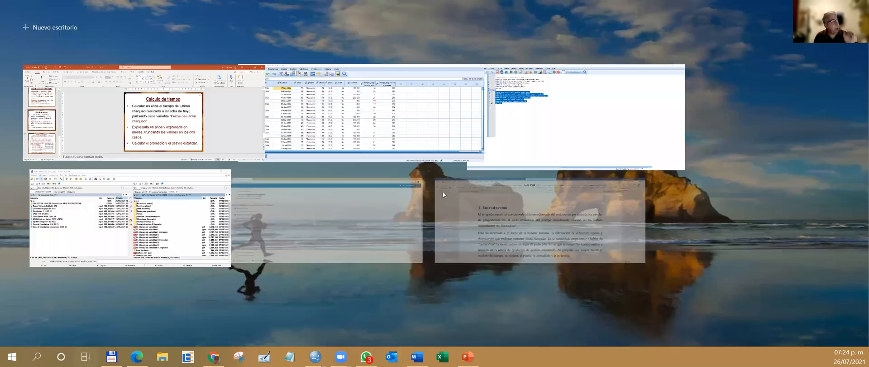
left_click(603, 127)
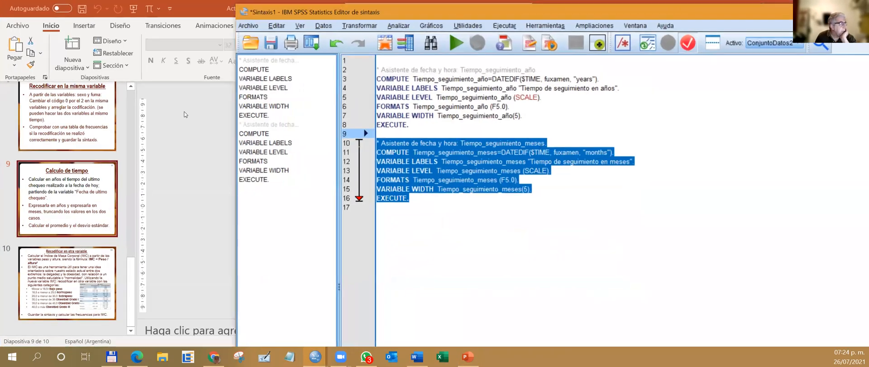
left_click(185, 114)
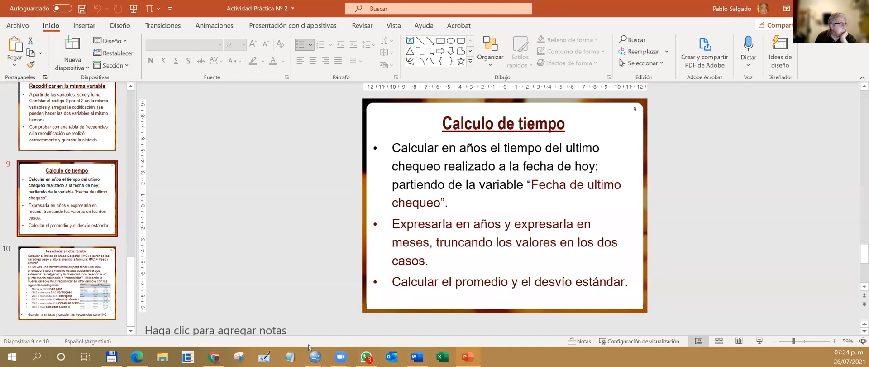
mouse_move(311, 353)
left_click(415, 314)
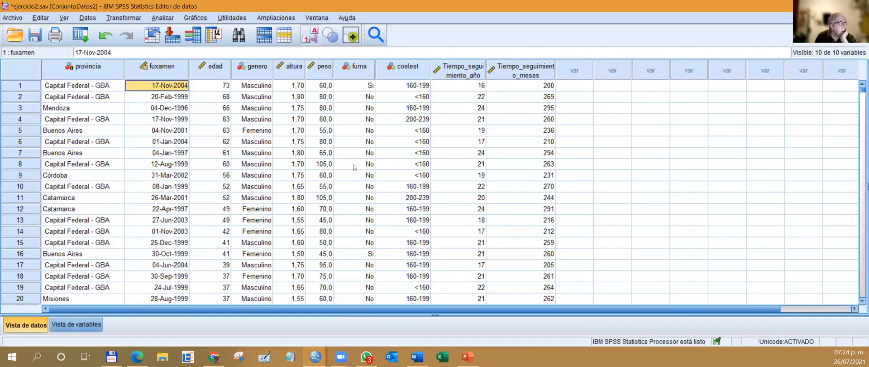
left_click(164, 17)
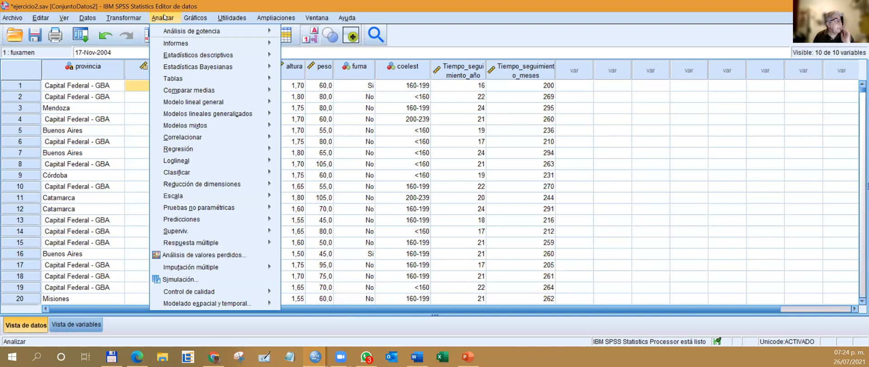
mouse_move(216, 55)
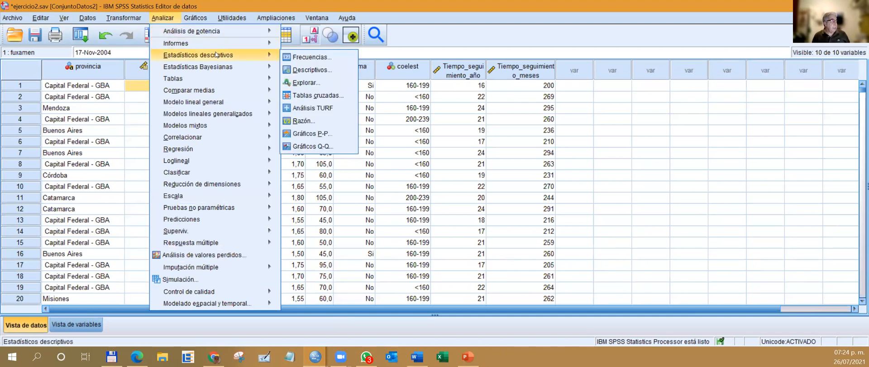
left_click(324, 71)
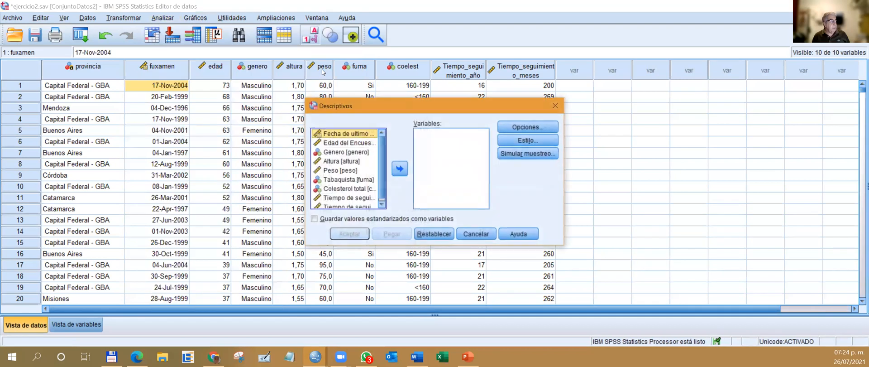
left_click(512, 128)
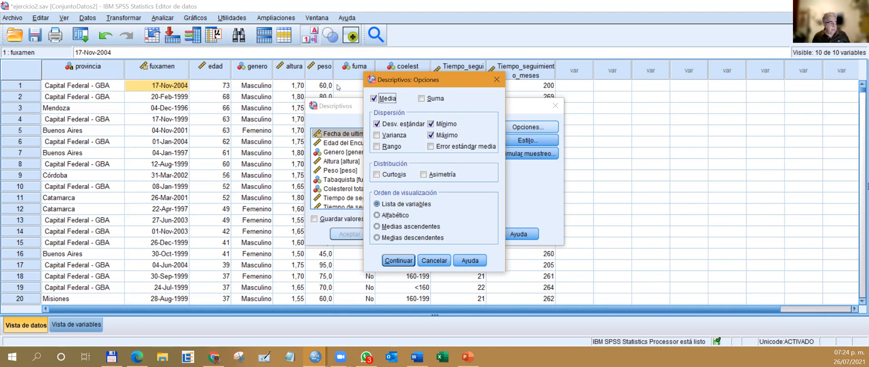
left_click(497, 80)
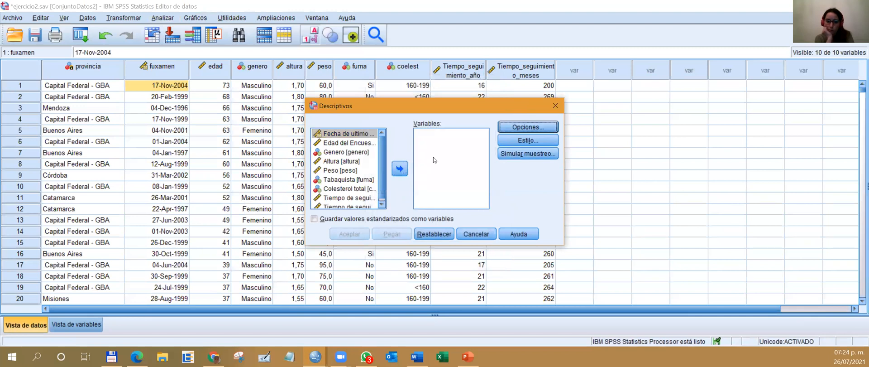
scroll(368, 203, "down", 1)
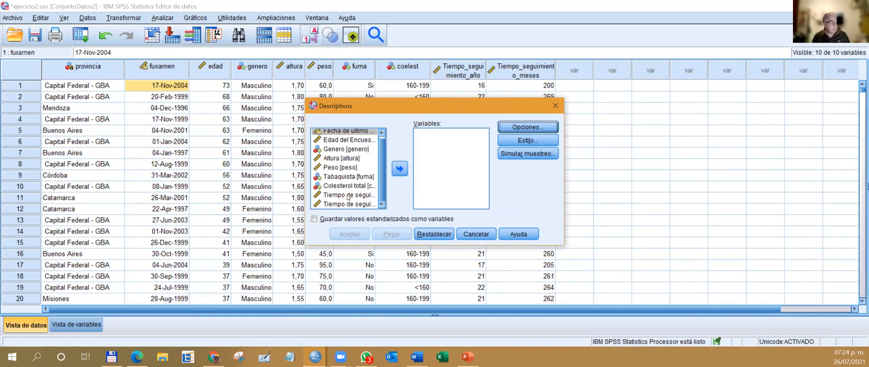
double_click(349, 196)
left_click(361, 198)
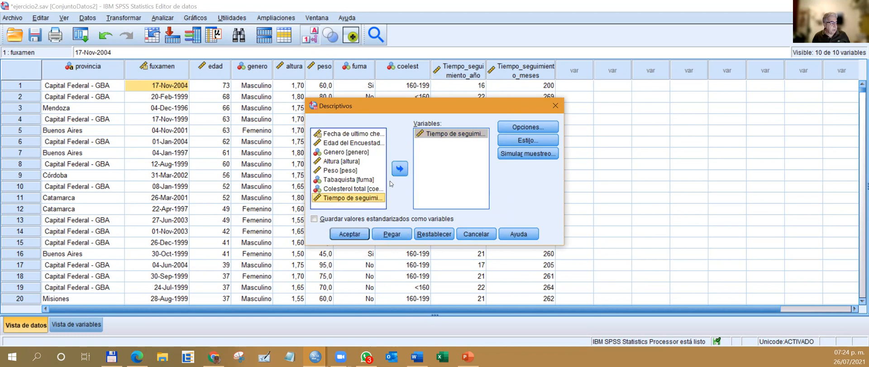
left_click(400, 168)
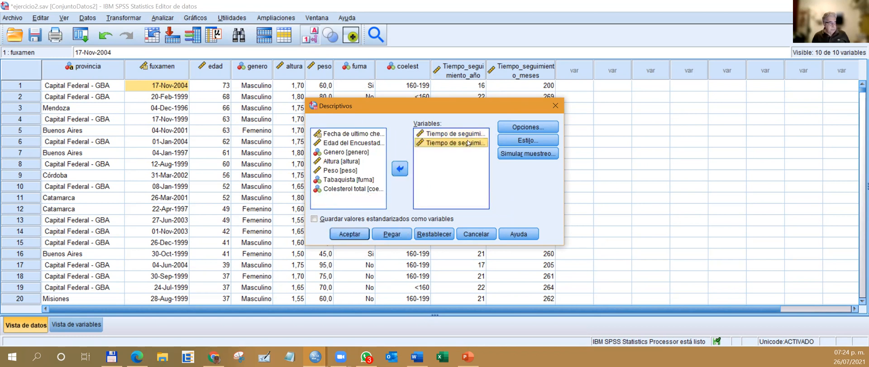
left_click(542, 128)
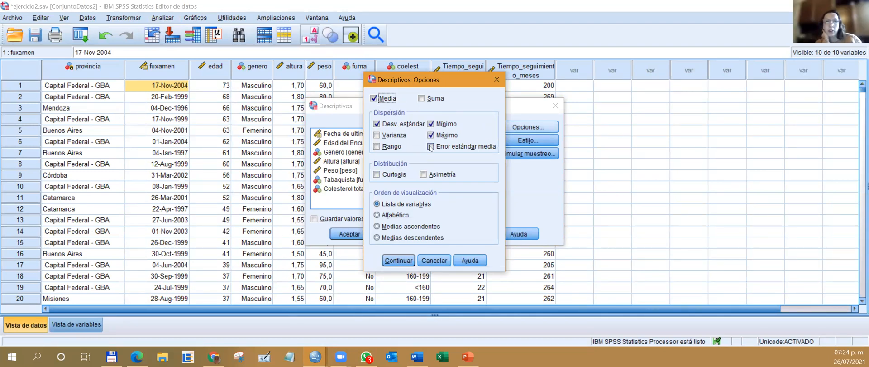
left_click(497, 80)
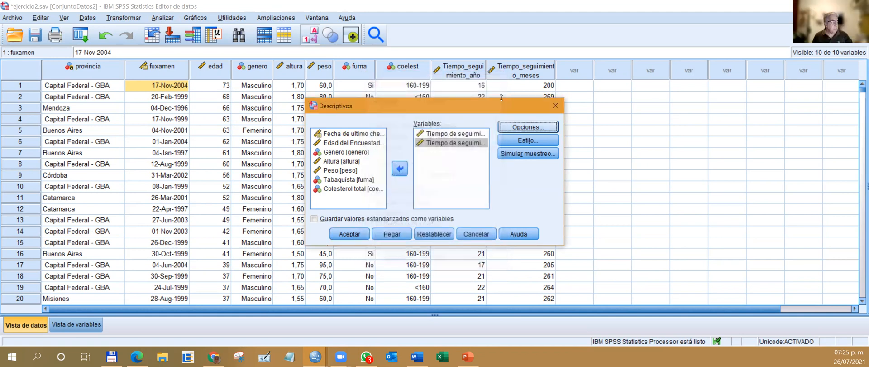
left_click(556, 106)
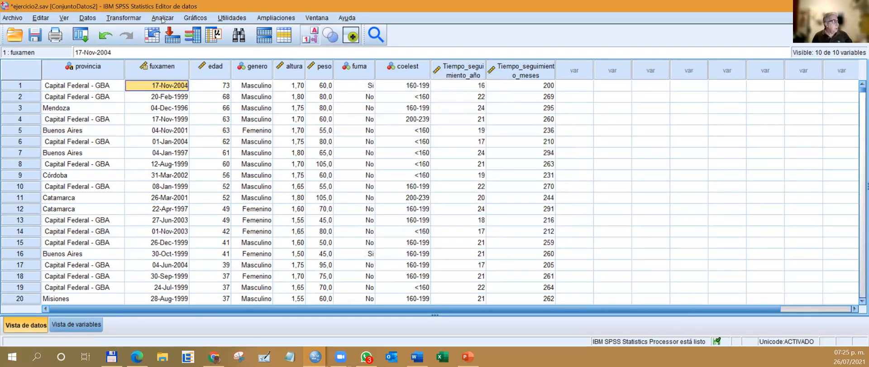
left_click(166, 18)
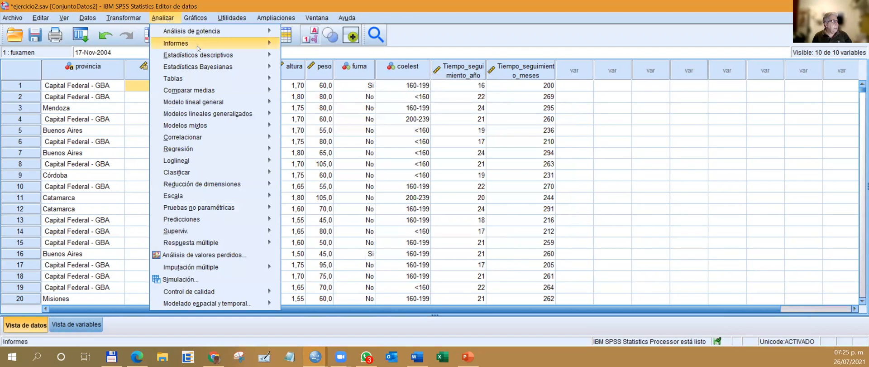
mouse_move(200, 55)
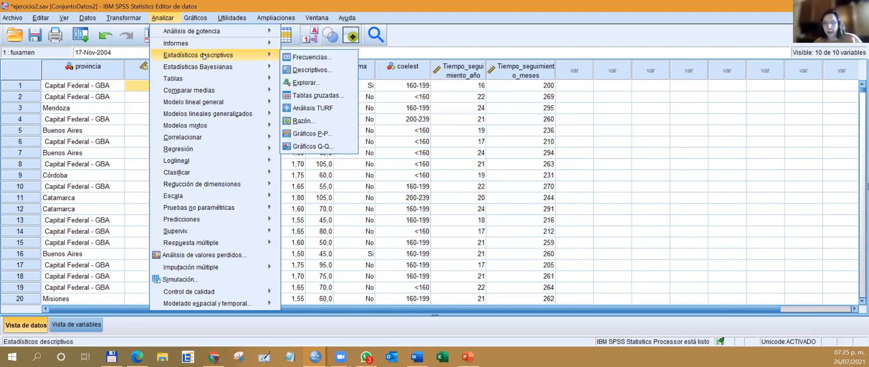
left_click(309, 57)
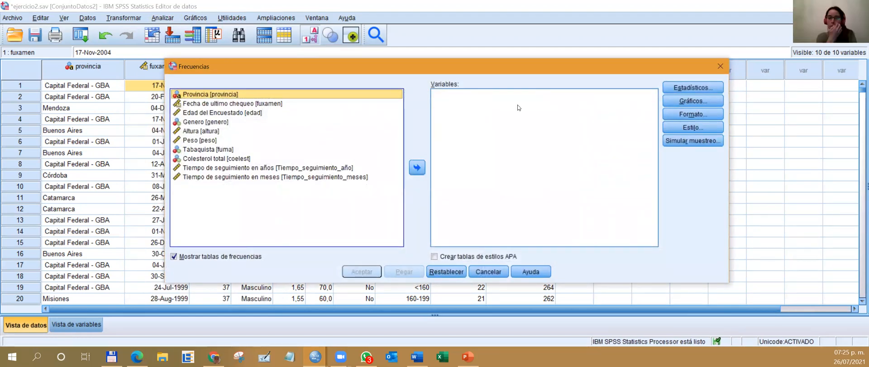
left_click(720, 66)
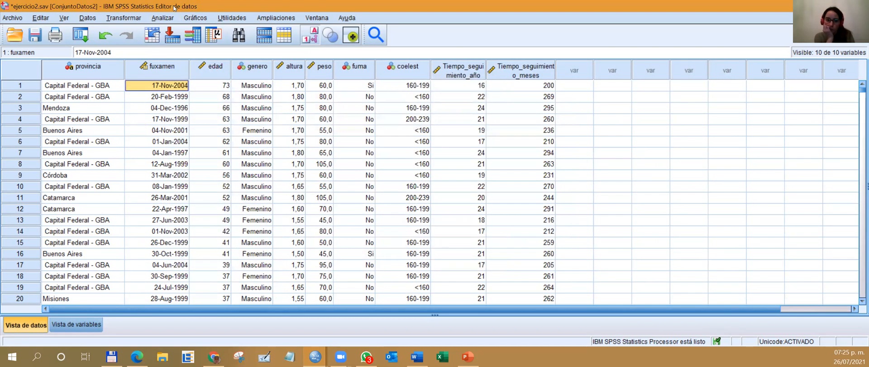
Set up Descriptives for the follow-up time variables in years and months with the default statistics, and paste the command as syntax.
left_click(163, 17)
mouse_move(190, 55)
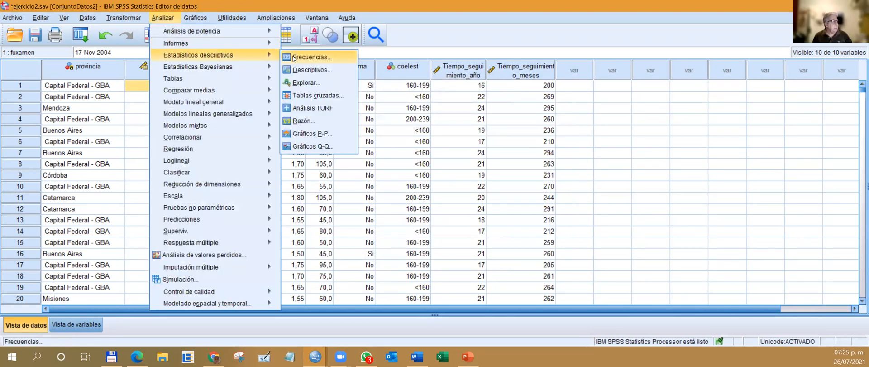
left_click(310, 70)
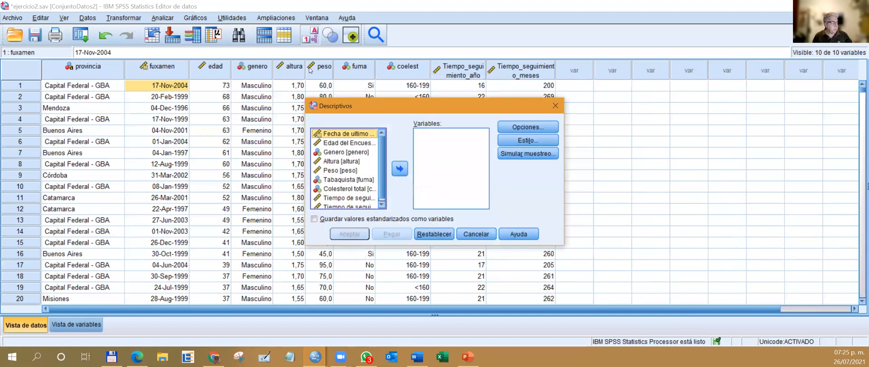
left_click(520, 127)
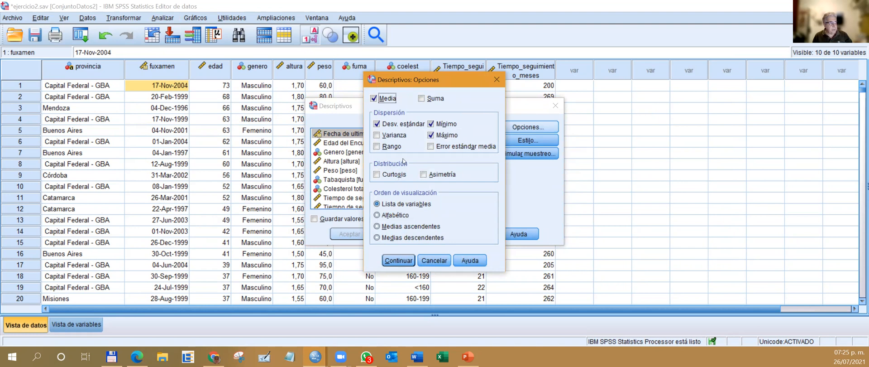
left_click(497, 81)
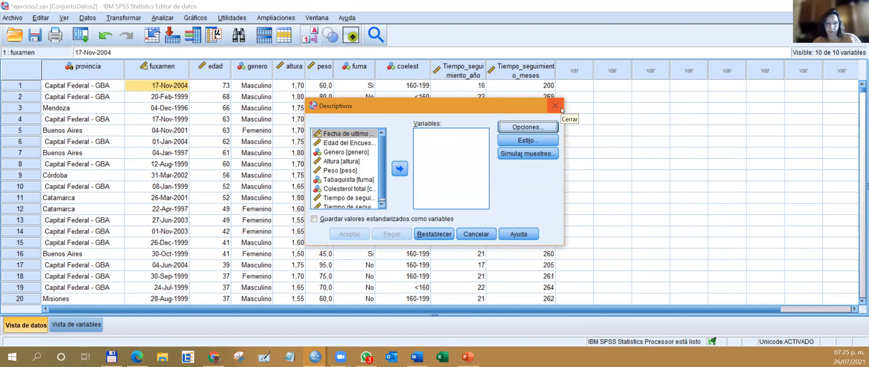
left_click(346, 200)
left_click(346, 207, "shift")
left_click(400, 169)
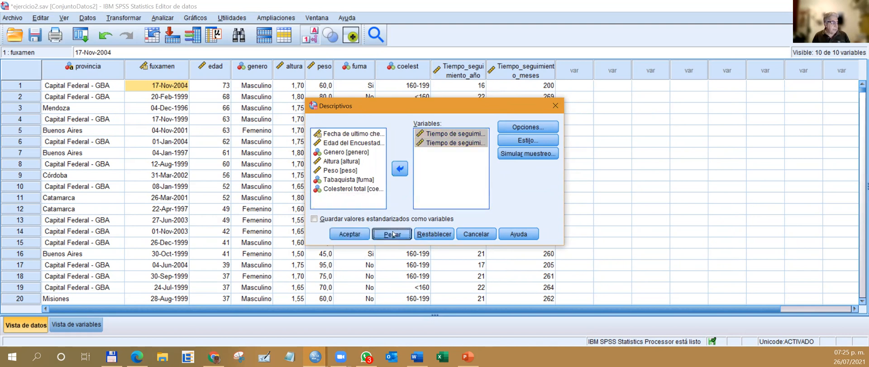
left_click(392, 234)
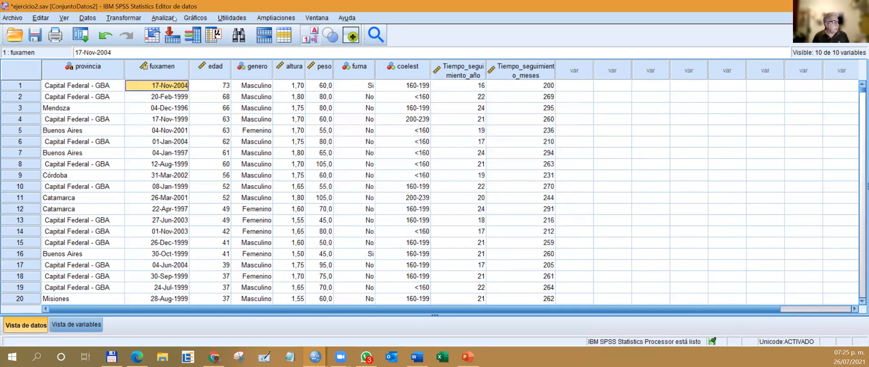
Set up a Frequencies analysis of follow-up time in years and in months, with the frequency tables turned off.
left_click(173, 18)
mouse_move(204, 58)
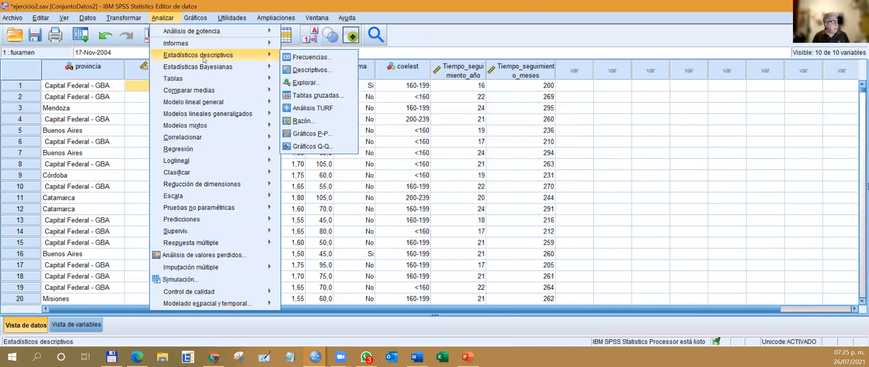
left_click(312, 57)
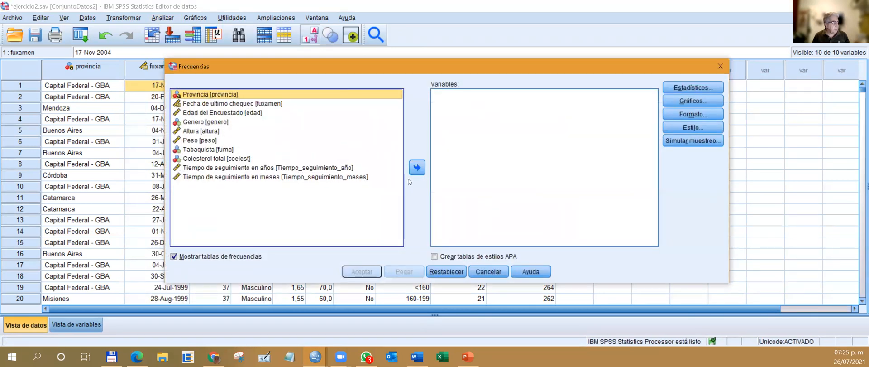
left_click(213, 168)
left_click(417, 167)
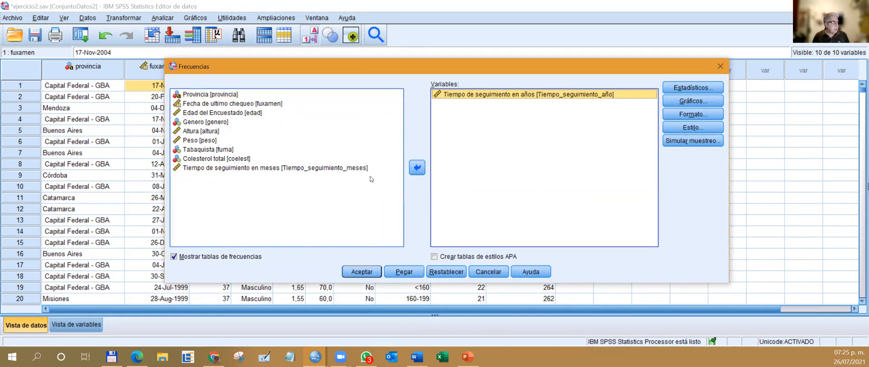
left_click(374, 168)
left_click(417, 167)
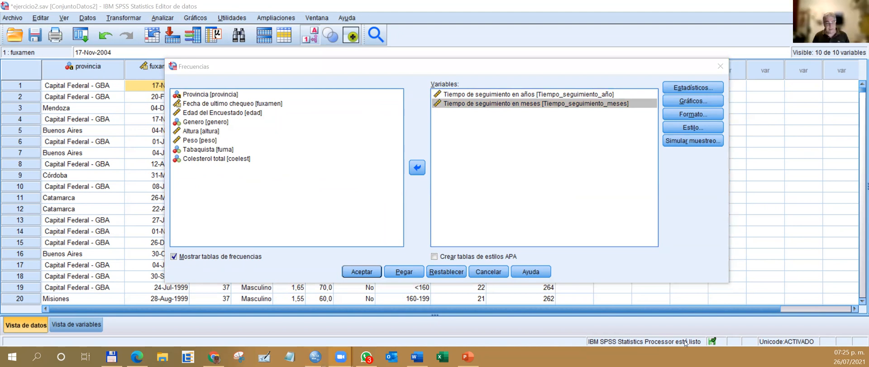
left_click(174, 256)
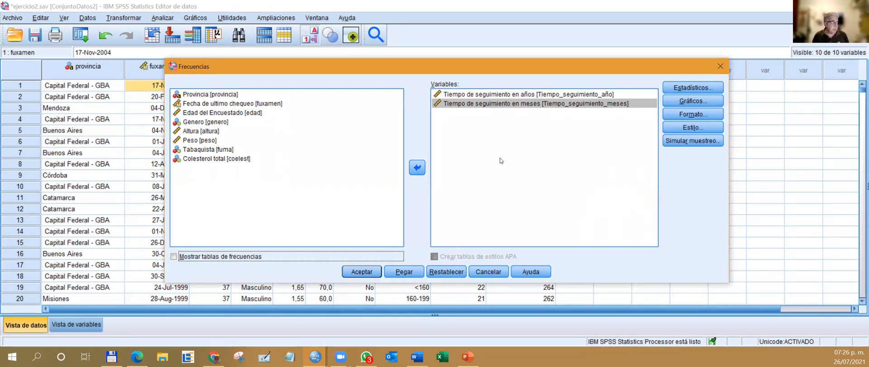
Request the mean, quartiles, standard deviation, minimum and maximum as statistics for the Frequencies analysis.
left_click(693, 88)
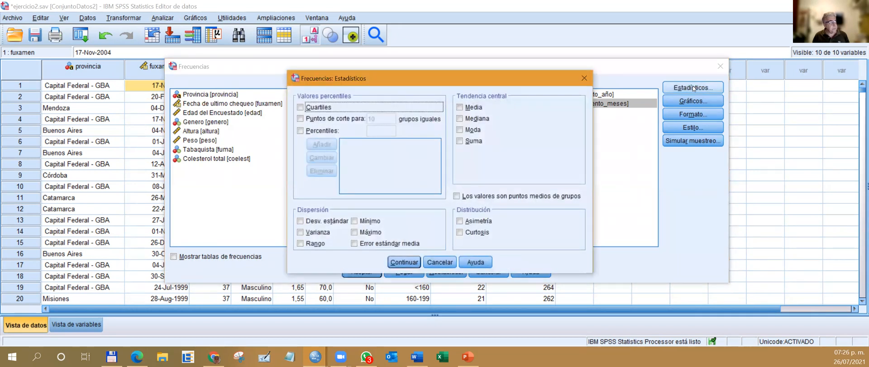
left_click(460, 108)
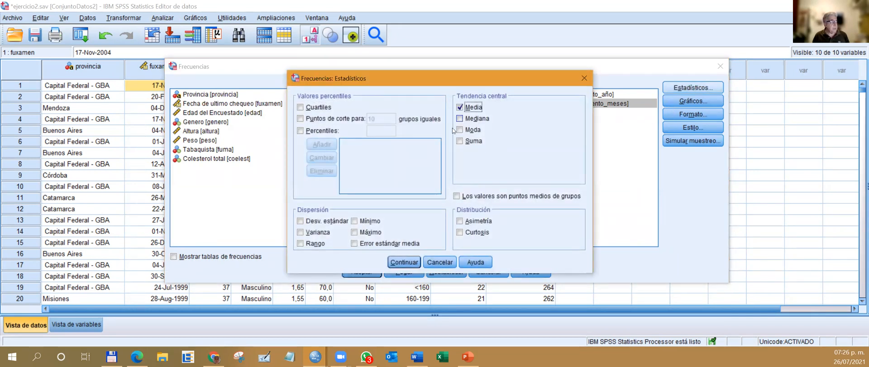
left_click(300, 108)
left_click(318, 222)
left_click(355, 221)
left_click(355, 233)
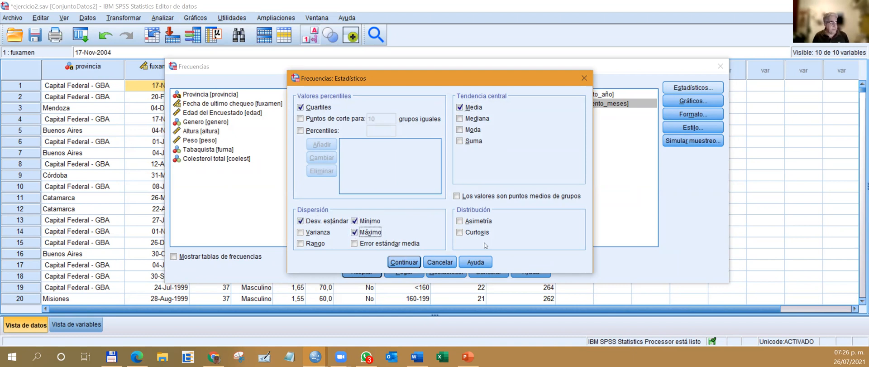
Add cut points for 10 equal groups, the median, skewness and kurtosis to the statistics, and paste the Frequencies command as syntax.
left_click(301, 131)
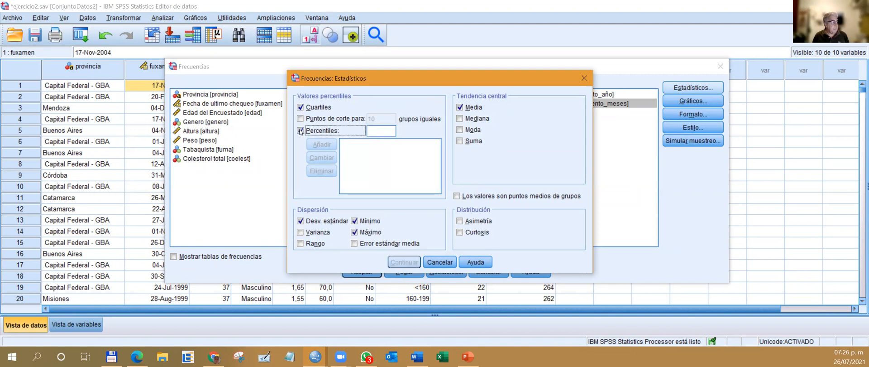
left_click(301, 131)
left_click(300, 118)
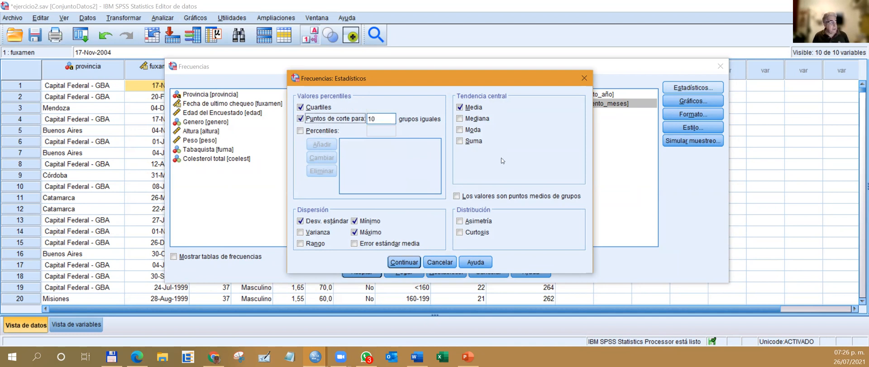
left_click(460, 118)
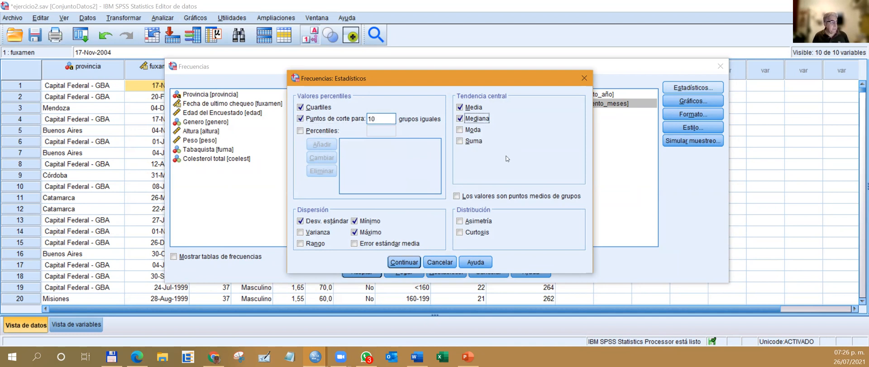
left_click(460, 221)
left_click(460, 231)
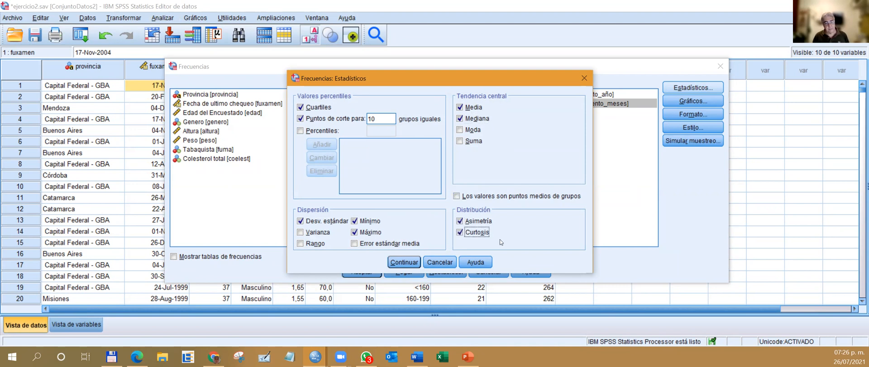
left_click(405, 262)
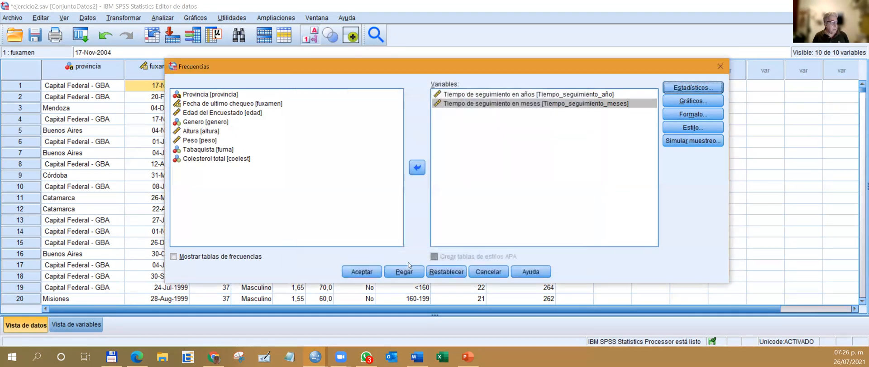
left_click(412, 270)
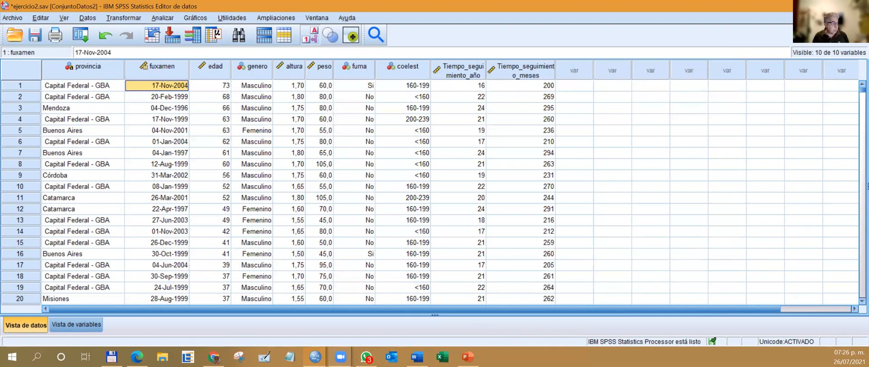
Delete the DATASET ACTIVATE ConjuntoDatos2 command above the DESCRIPTIVES command in the syntax file.
mouse_move(315, 356)
left_click(413, 326)
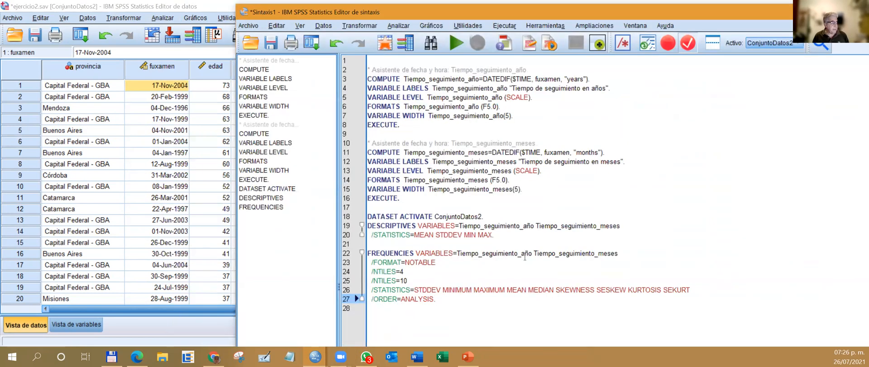
left_click_drag(492, 217, 365, 215)
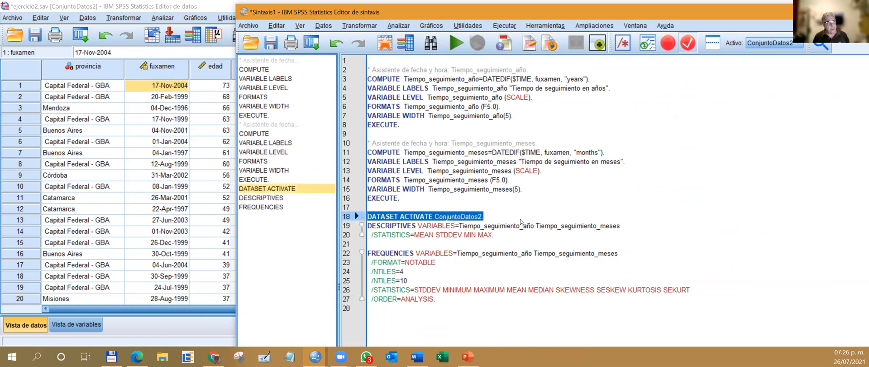
left_click(800, 47)
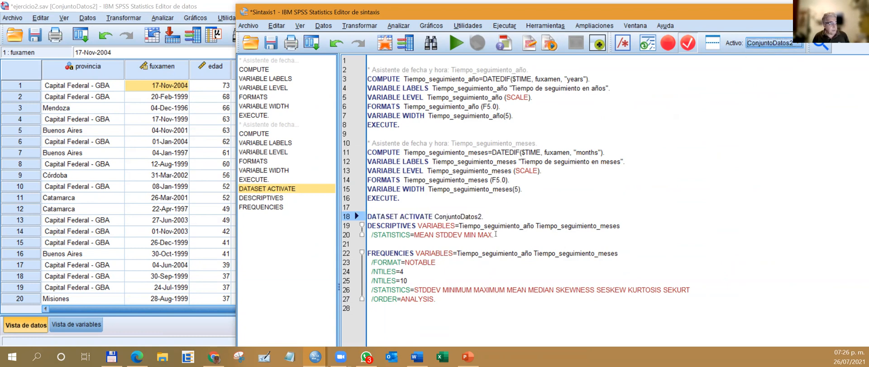
left_click_drag(486, 216, 368, 216)
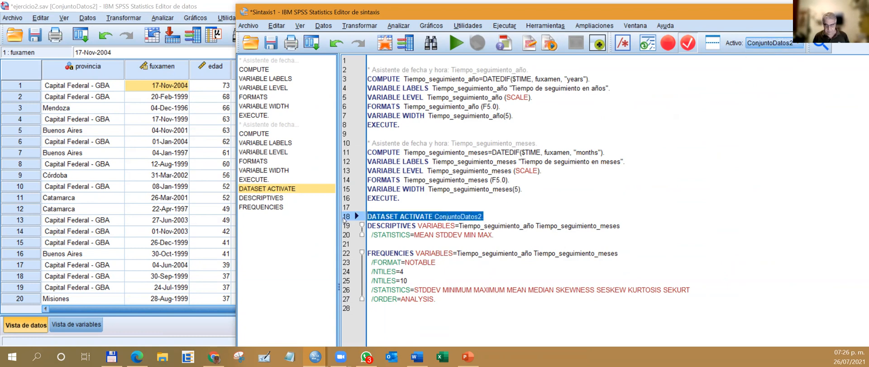
key("Delete")
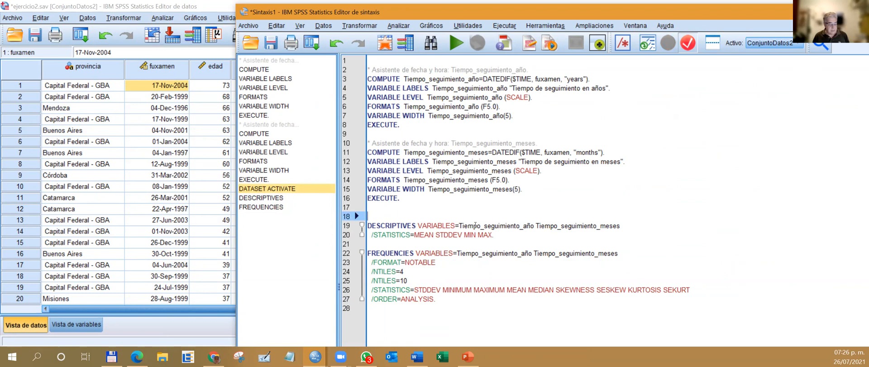
Write the comment "*Cálculo de estadisticos descriptivos de las variables*************." on the empty line above the DESCRIPTIVES command.
type("*")
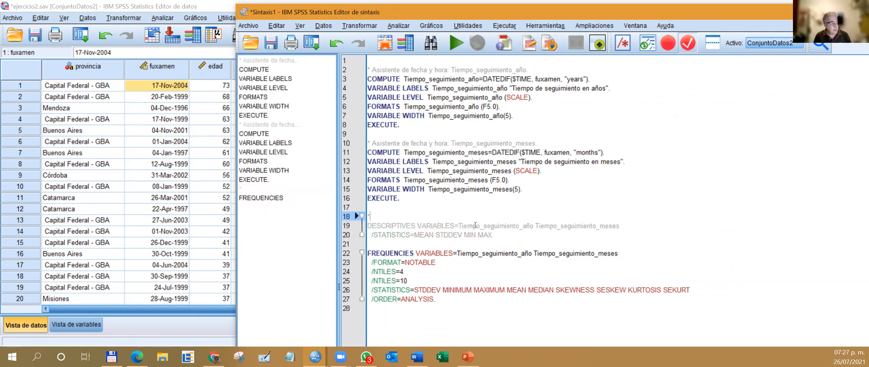
type("cA")
key("BackSpace")
key("BackSpace")
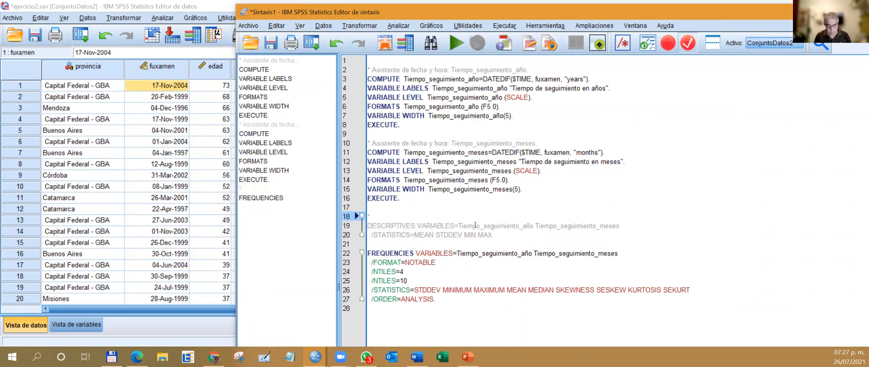
type("c")
key("BackSpace")
type("C")
type("a")
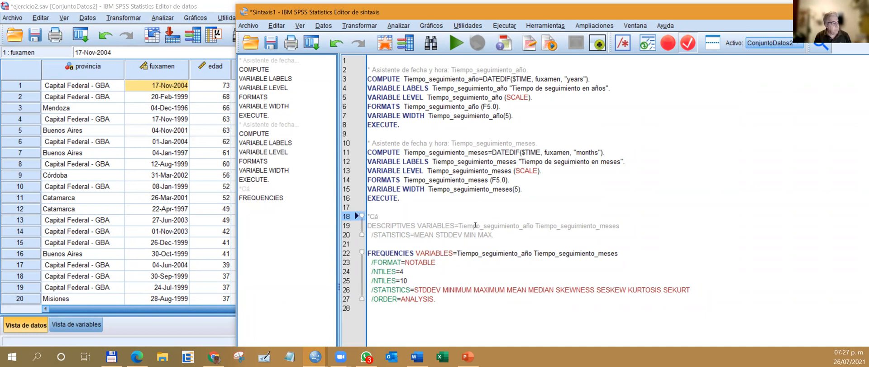
type("lculo de est")
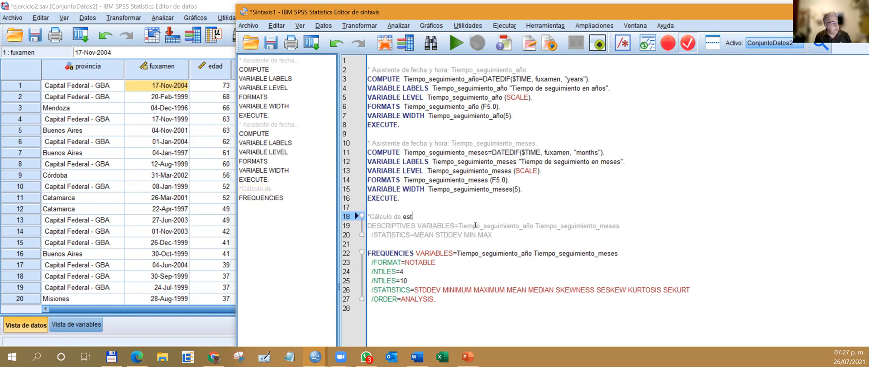
type("adisticos descripri")
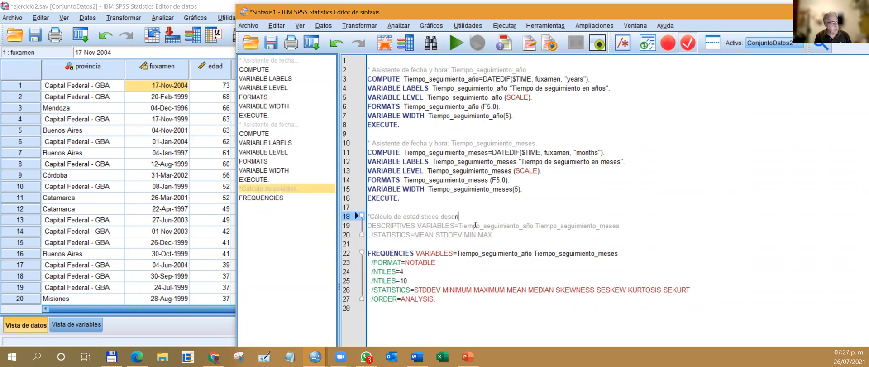
type("ptivos de las variables")
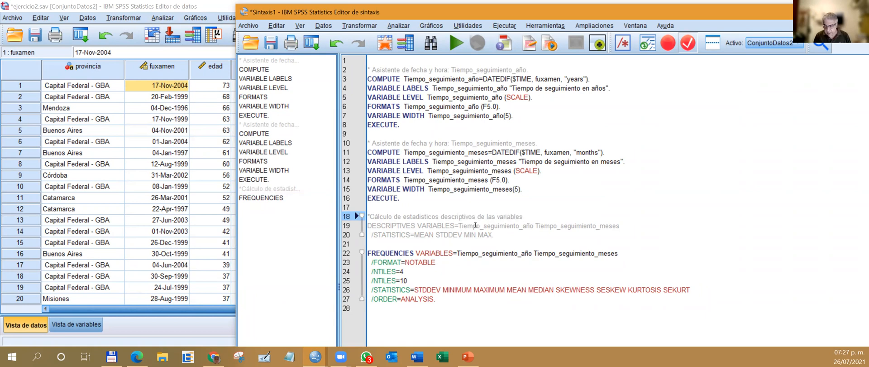
type("*************.")
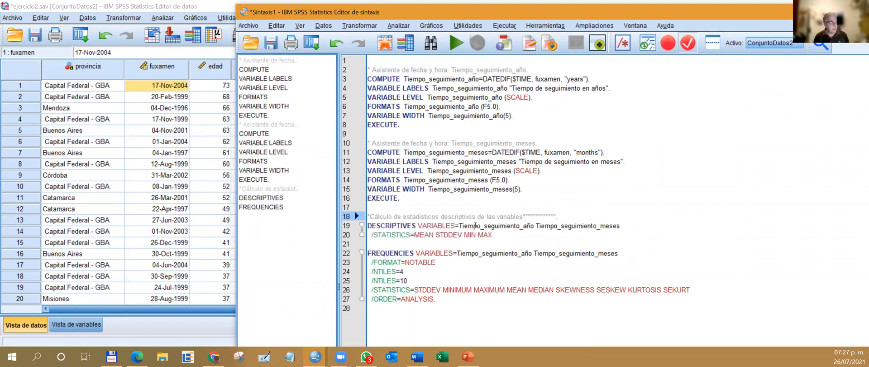
left_click_drag(553, 218, 357, 216)
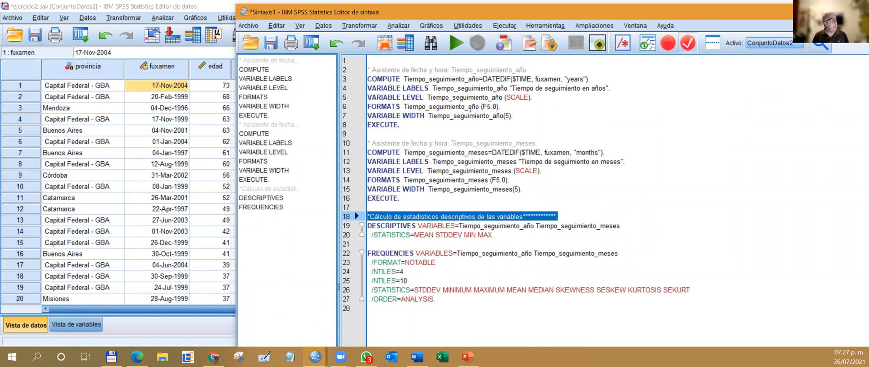
Set up a Means analysis with the follow-up time variables in years and in months as dependents.
left_click(400, 26)
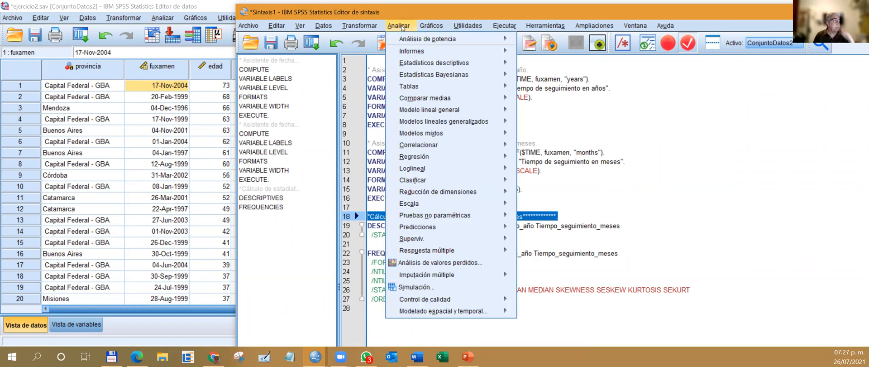
mouse_move(428, 53)
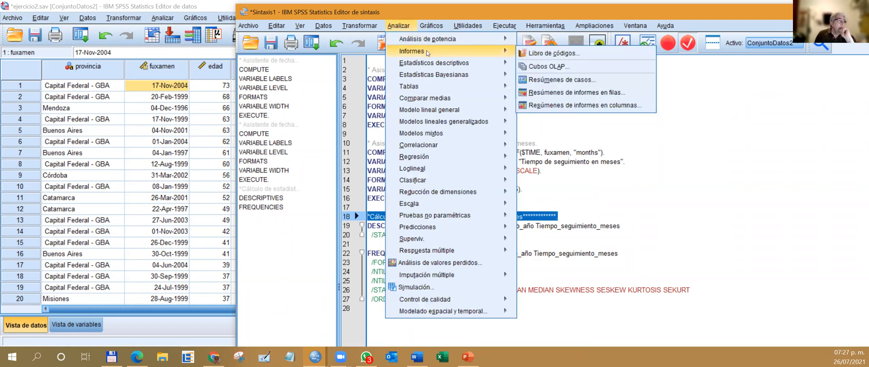
mouse_move(442, 97)
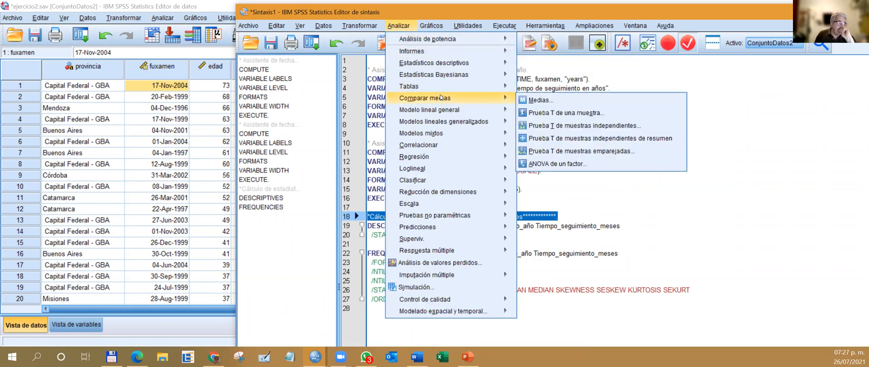
left_click(547, 102)
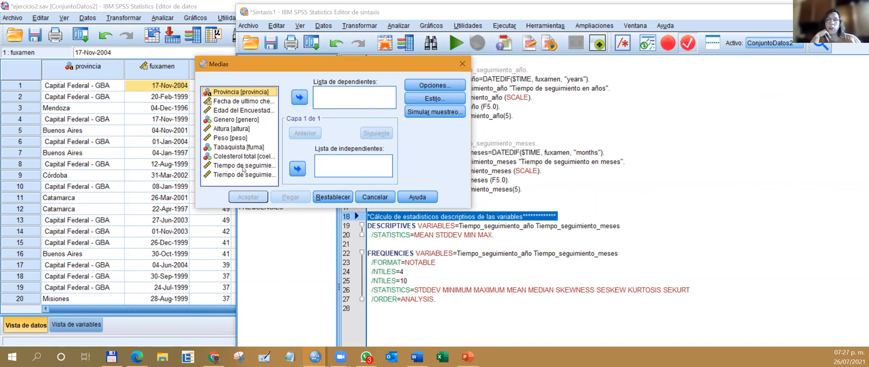
left_click(242, 165)
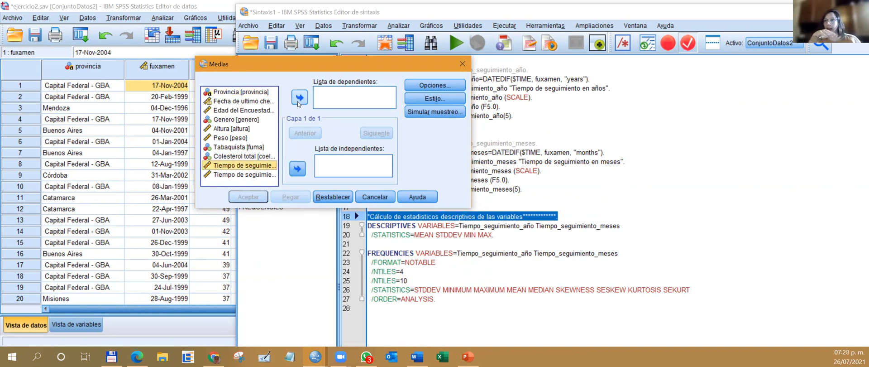
left_click(300, 97)
left_click(245, 165)
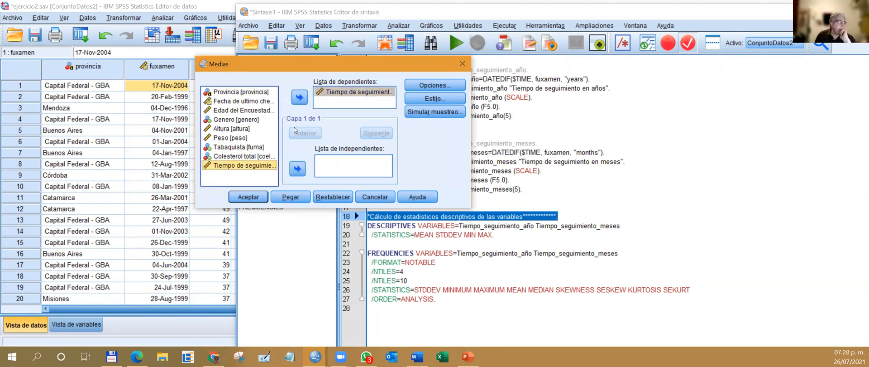
left_click(299, 99)
Add the median, minimum and maximum to the cell statistics of the Means analysis.
left_click(433, 85)
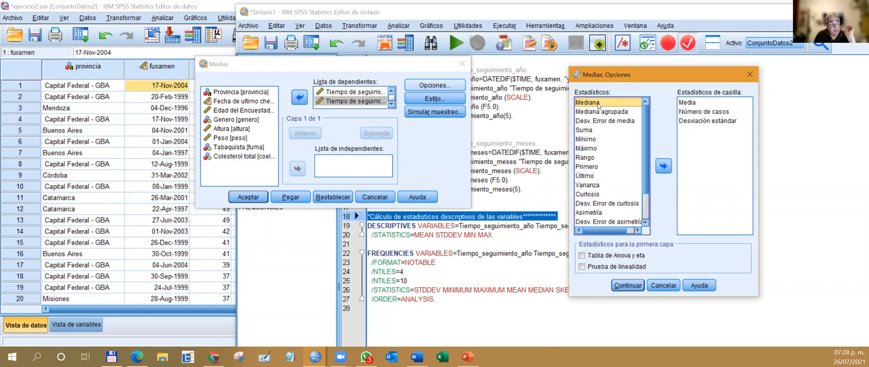
left_click(663, 166)
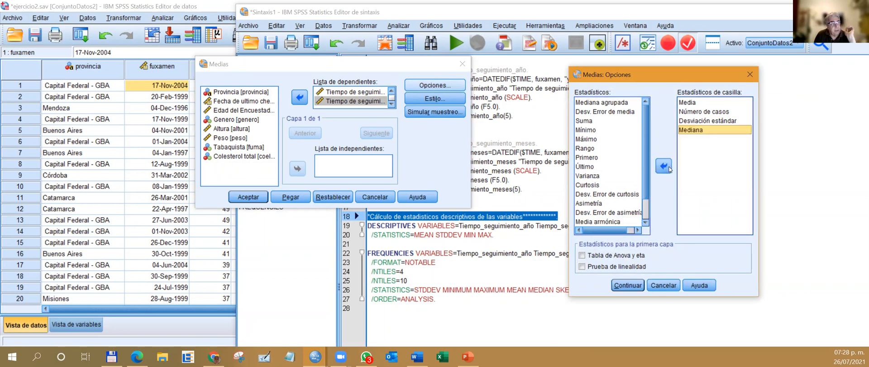
left_click(596, 130)
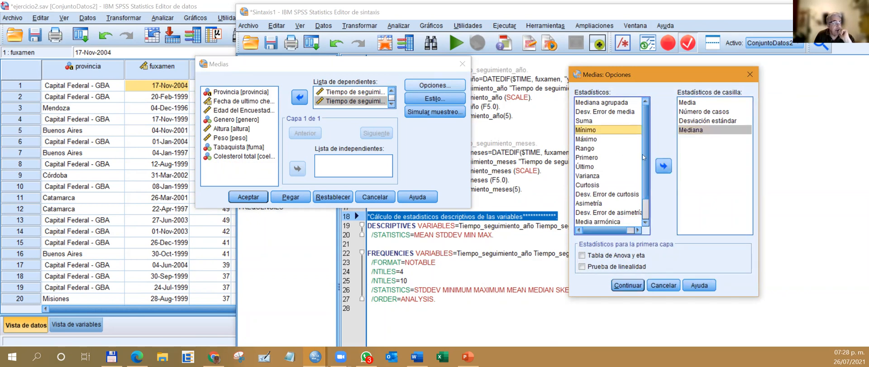
left_click(664, 167)
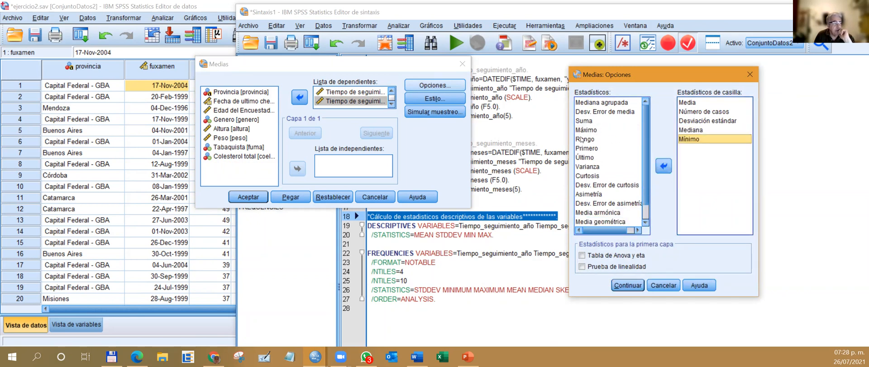
left_click(662, 167)
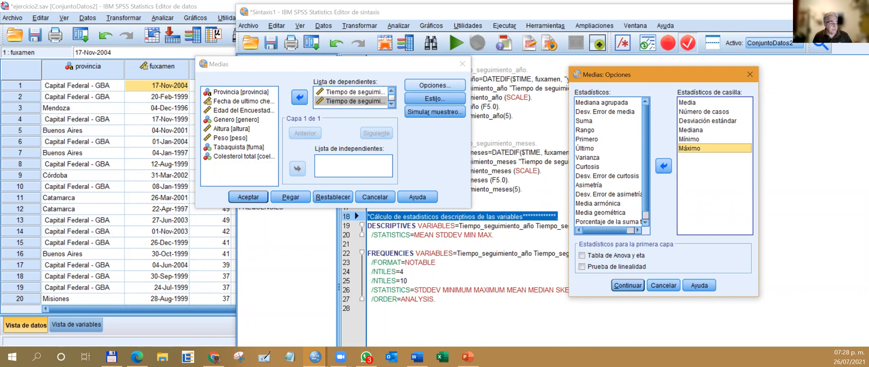
left_click(628, 285)
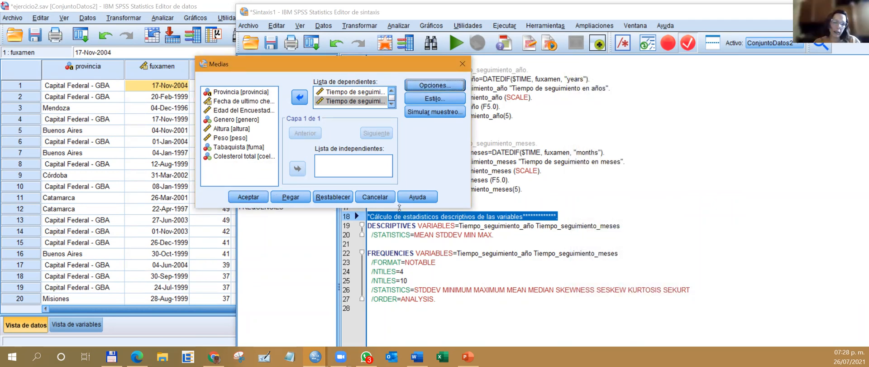
Remove and re-add the follow-up time variables in years and months as dependents, and paste the Means command as syntax.
left_click_drag(399, 207, 399, 274)
left_click(351, 92)
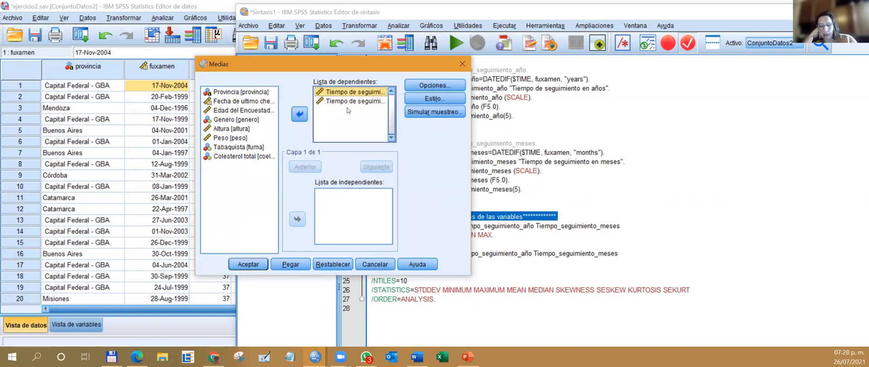
left_click(348, 101, "shift")
left_click(301, 115)
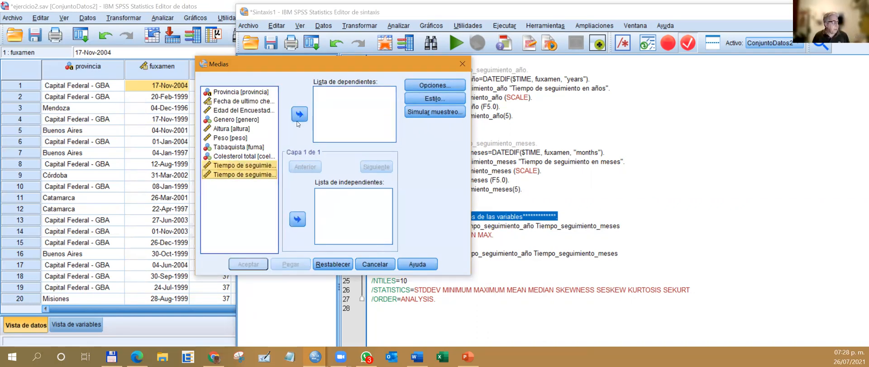
left_click(249, 166)
left_click(300, 114)
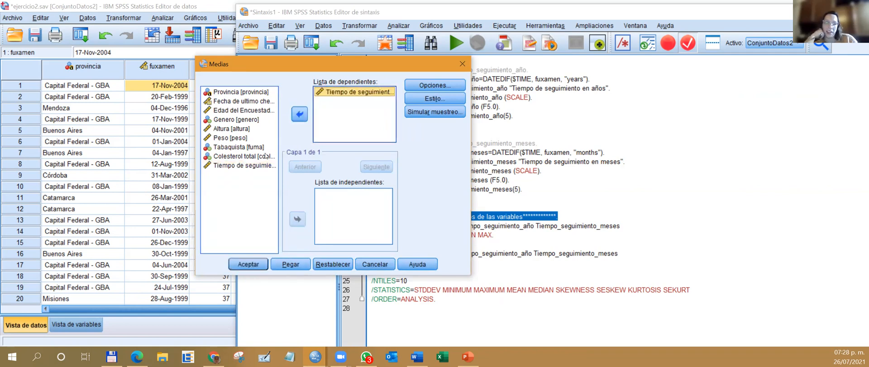
left_click(244, 165)
left_click(299, 115)
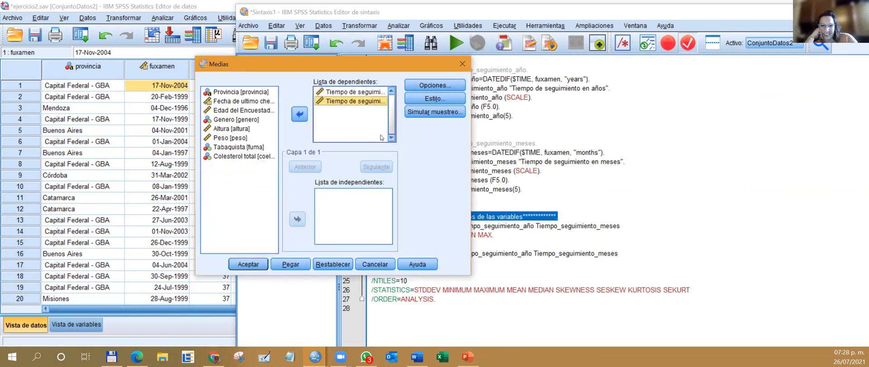
left_click(291, 264)
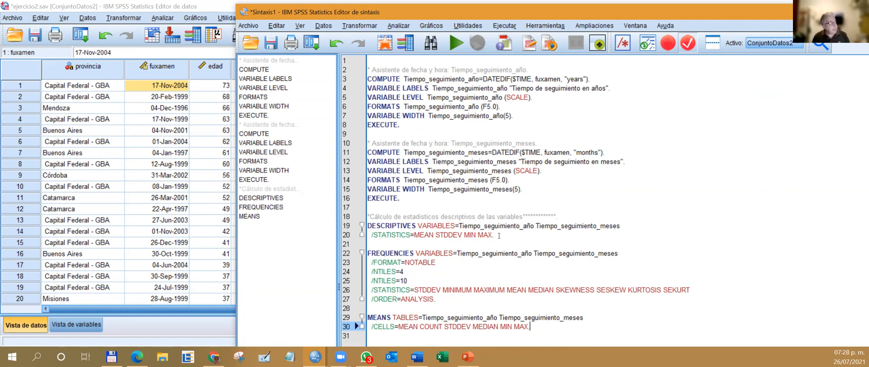
Set up an Explore analysis with the follow-up time variables in years and in months as dependents.
left_click(398, 25)
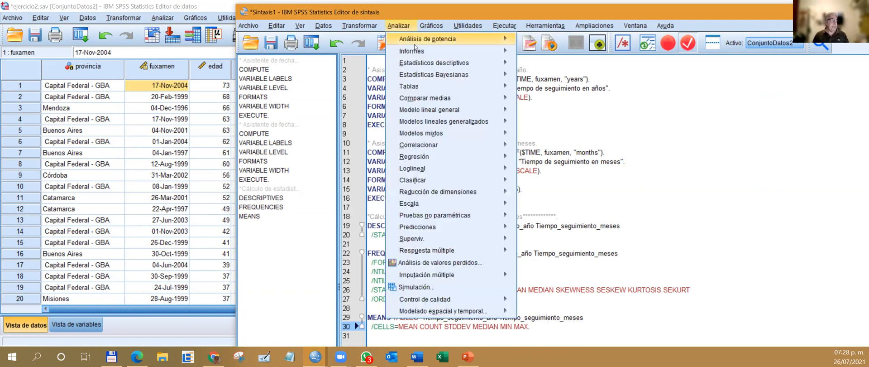
mouse_move(427, 61)
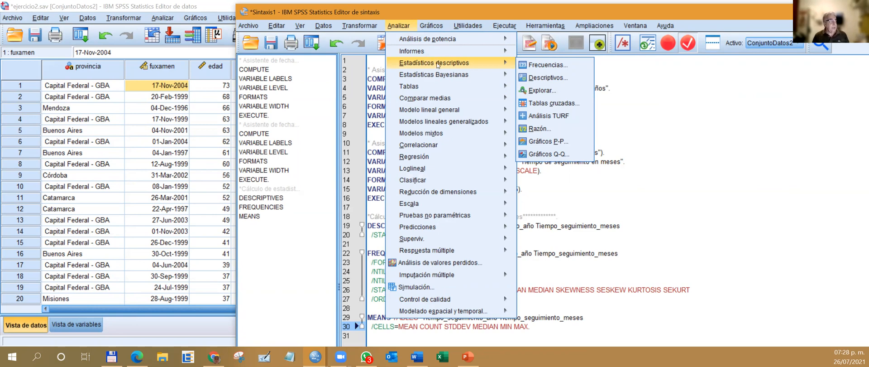
mouse_move(502, 55)
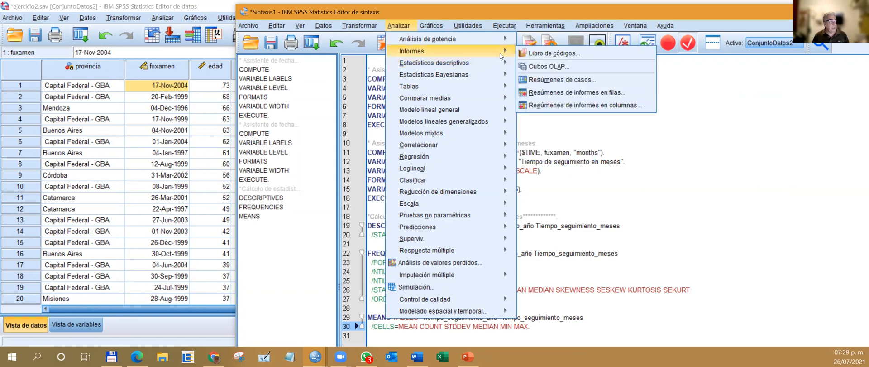
mouse_move(470, 65)
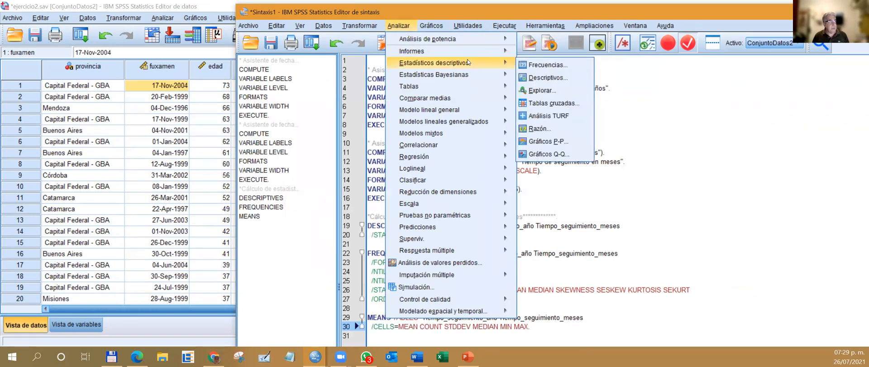
left_click(553, 89)
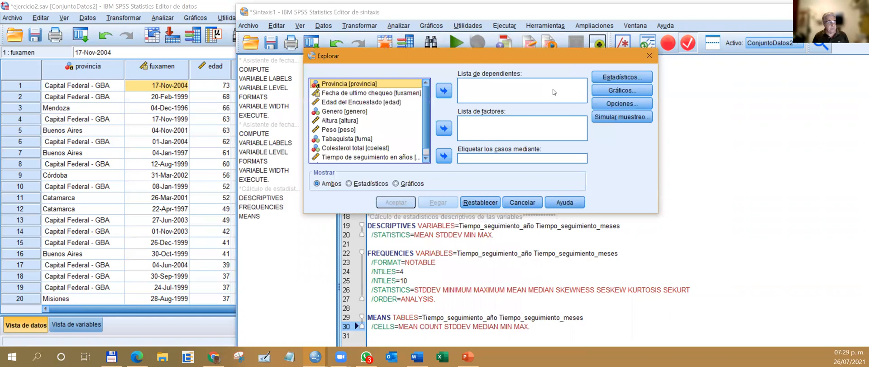
scroll(367, 150, "down", 1)
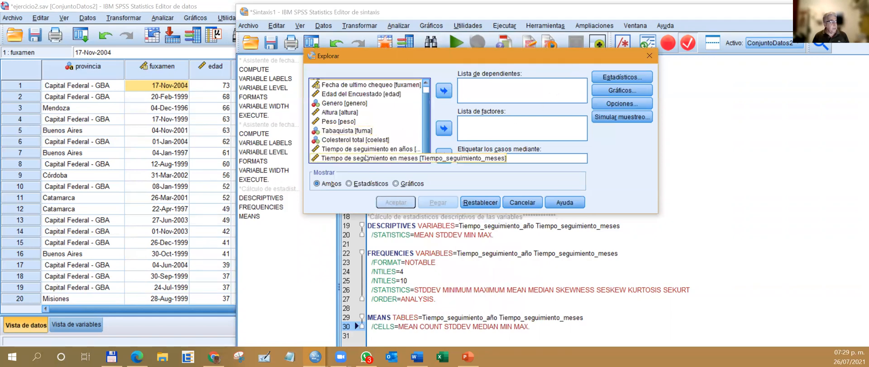
double_click(366, 150)
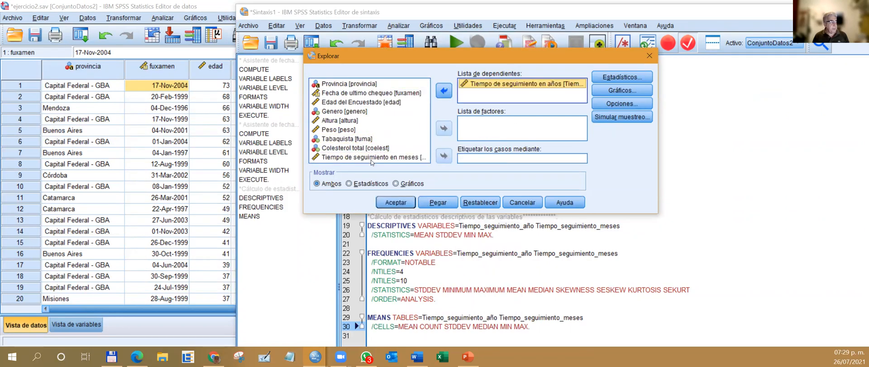
left_click(441, 93)
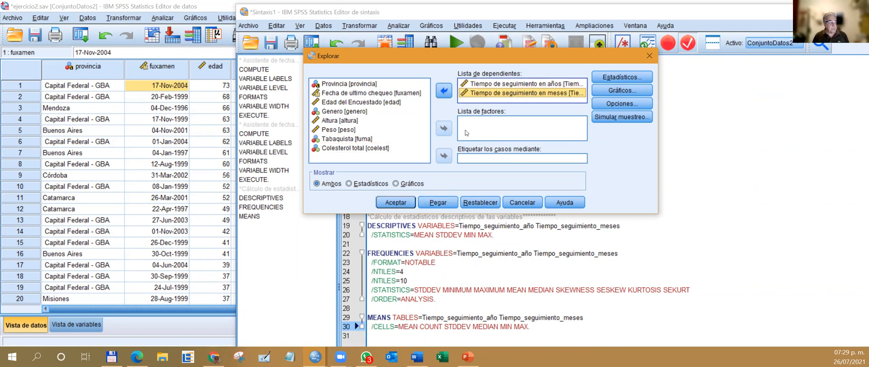
Add percentiles to the statistics of the Explore analysis.
left_click(605, 78)
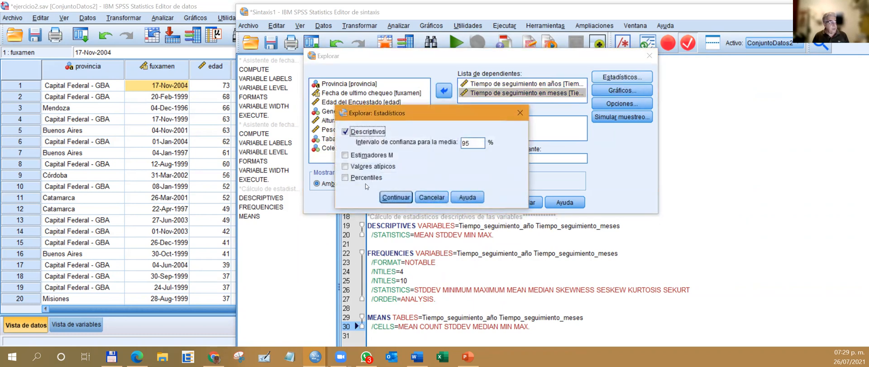
left_click(347, 179)
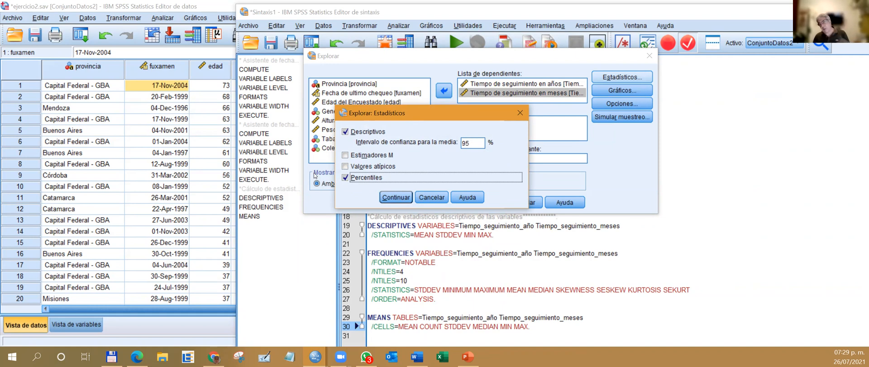
left_click(393, 197)
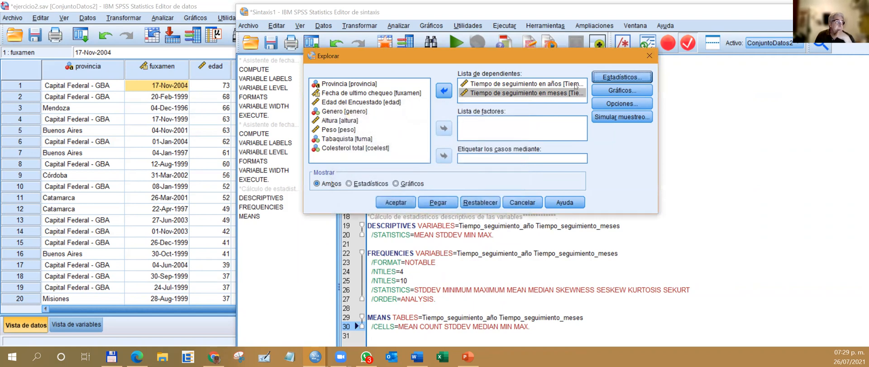
Replace the stem-and-leaf plot with a histogram and add normality plots with tests to the Explore analysis.
left_click(622, 90)
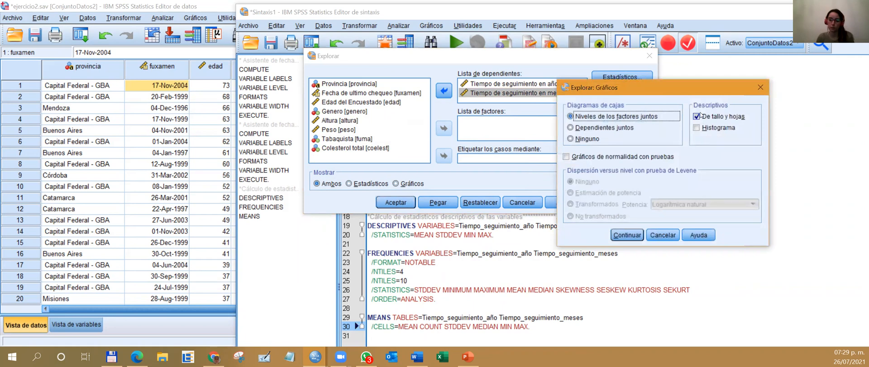
left_click(699, 116)
left_click(698, 128)
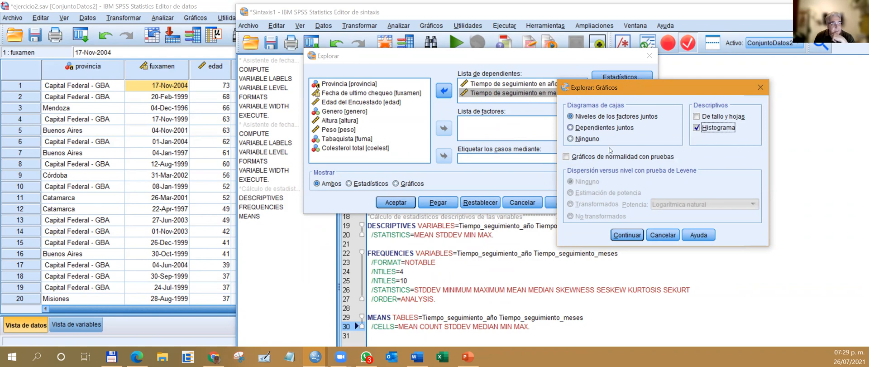
left_click(566, 156)
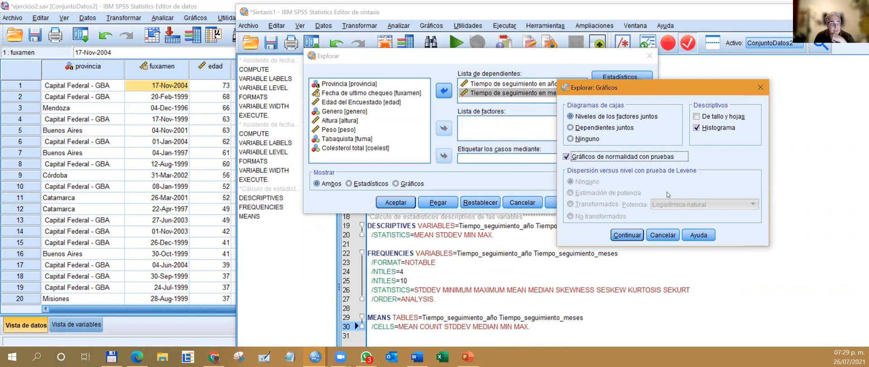
left_click(627, 235)
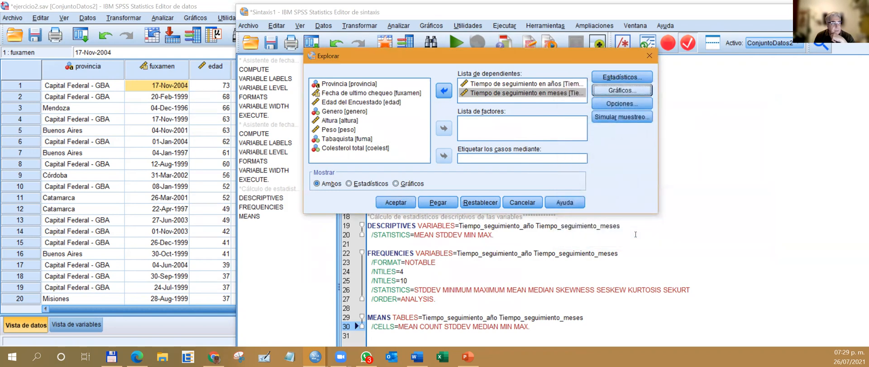
Add outliers to the Explore statistics and paste the command as syntax.
left_click(624, 75)
left_click(345, 166)
left_click(396, 198)
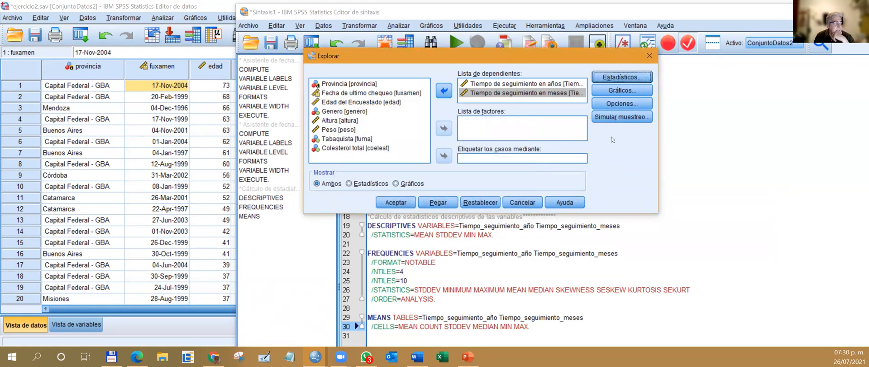
left_click(446, 203)
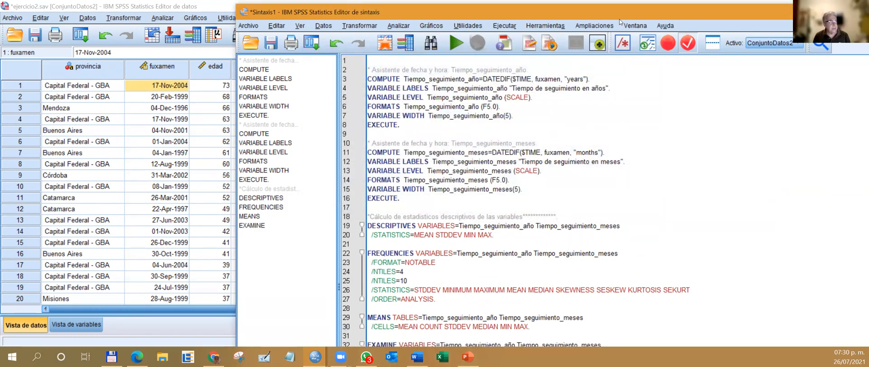
Maximize the syntax editor and run the DESCRIPTIVES, FREQUENCIES, MEANS and EXAMINE commands together.
double_click(520, 9)
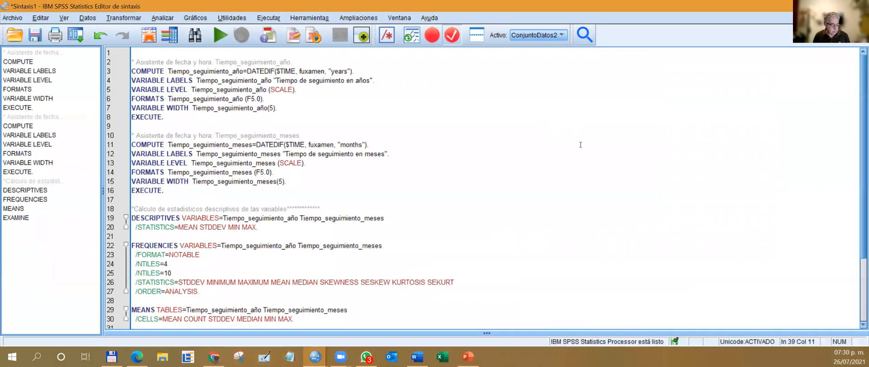
scroll(581, 145, "down", 4)
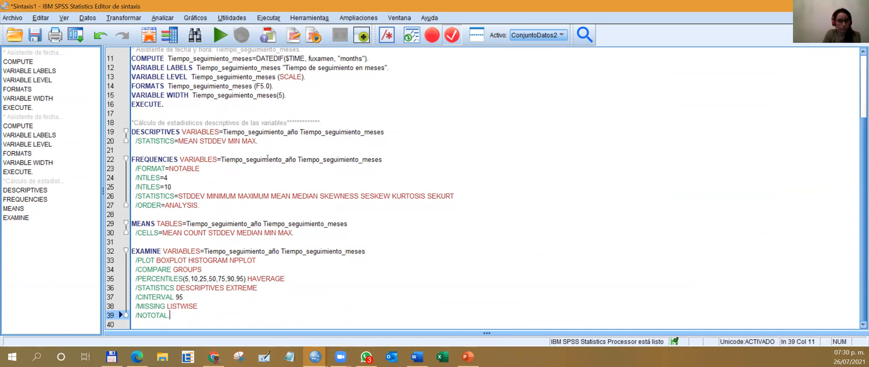
left_click_drag(133, 130, 330, 313)
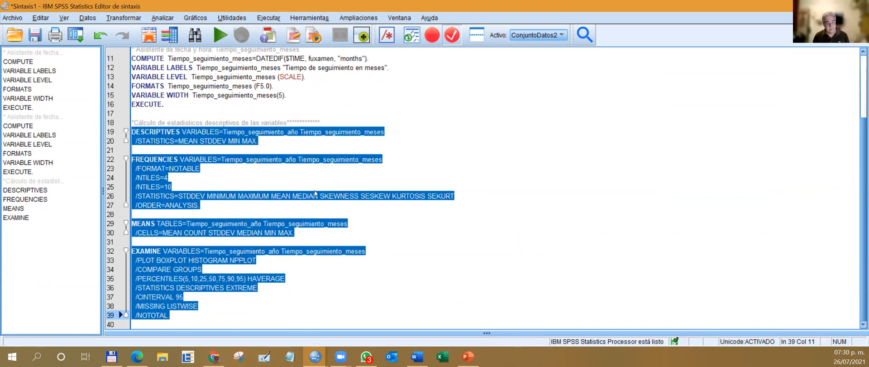
left_click(220, 35)
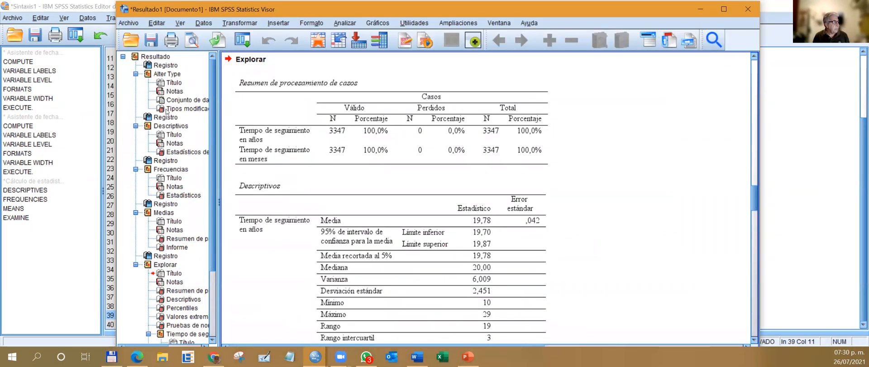
Delete the initial log and the Alter Type block from the output.
left_click(167, 108)
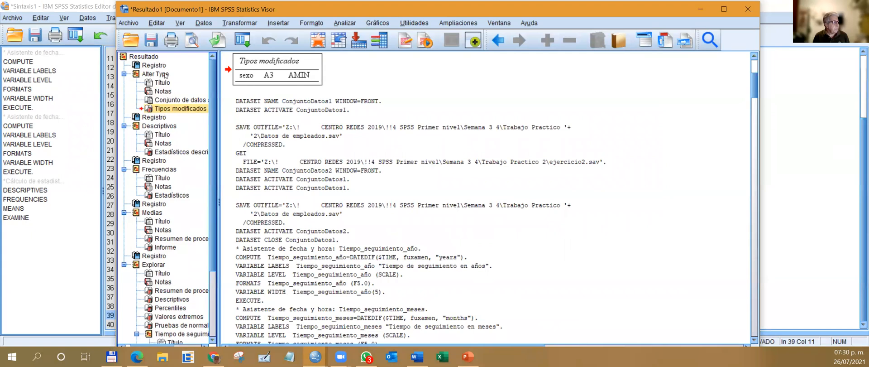
left_click(160, 66)
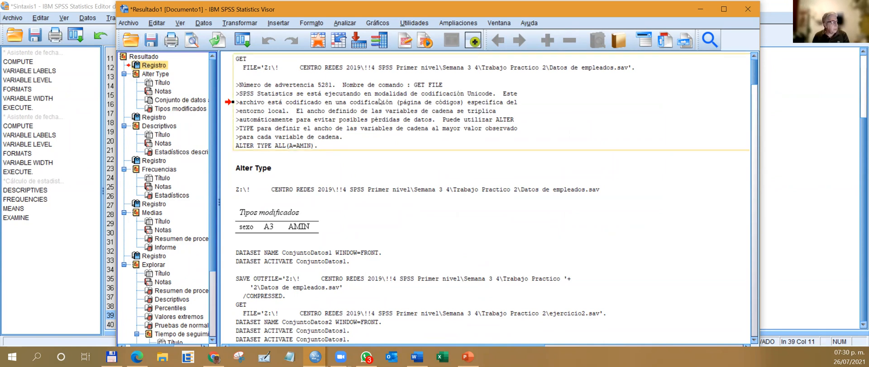
key("Delete")
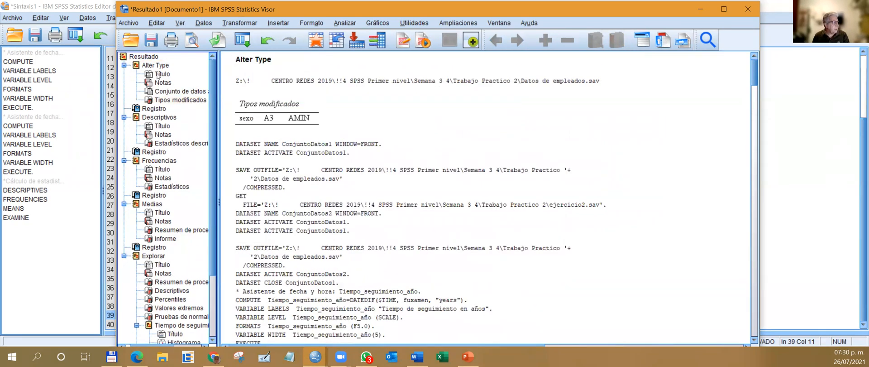
left_click(137, 66)
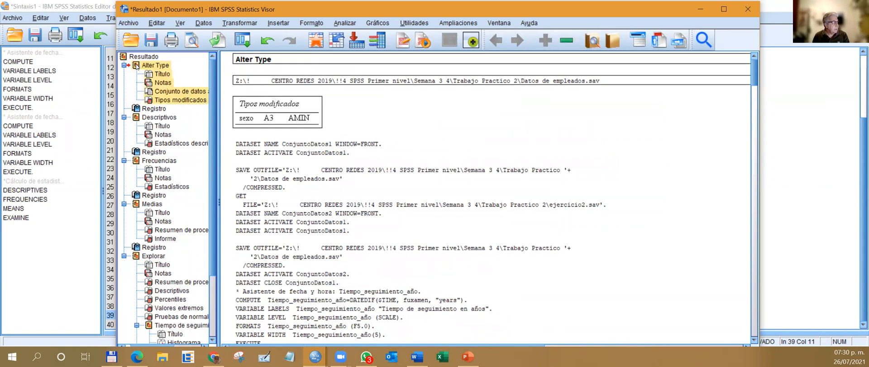
key("Delete")
Review the commands in the first remaining output log, highlighting those that compute the follow-up time variables.
left_click(135, 66)
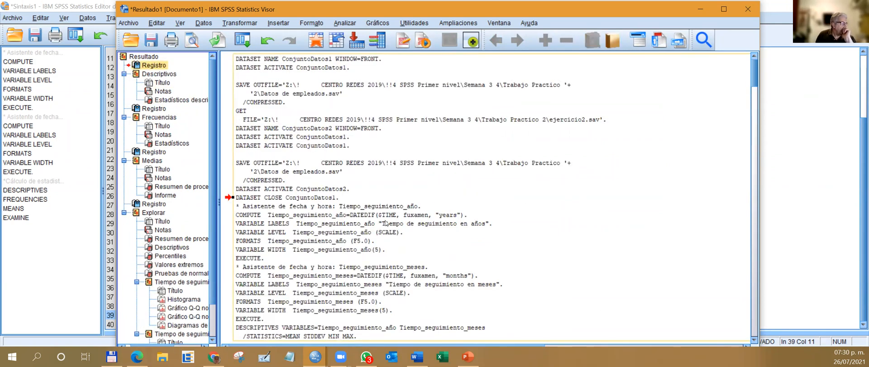
scroll(387, 225, "down", 3)
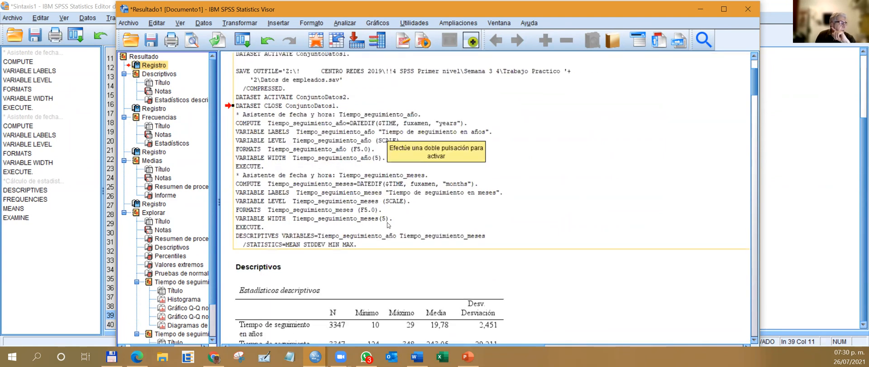
scroll(388, 225, "up", 2)
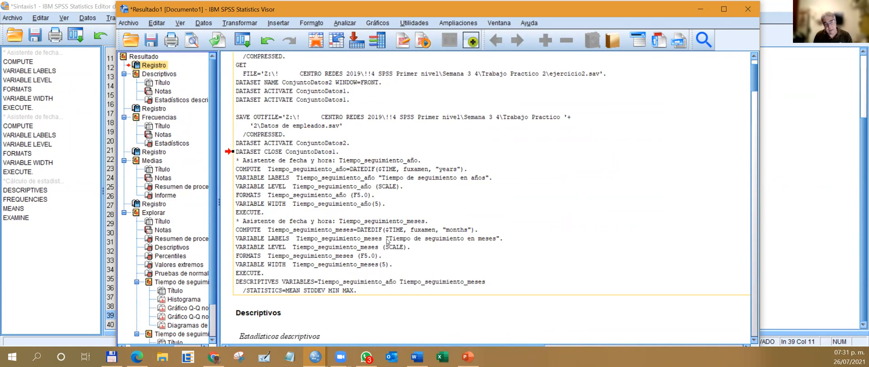
double_click(298, 192)
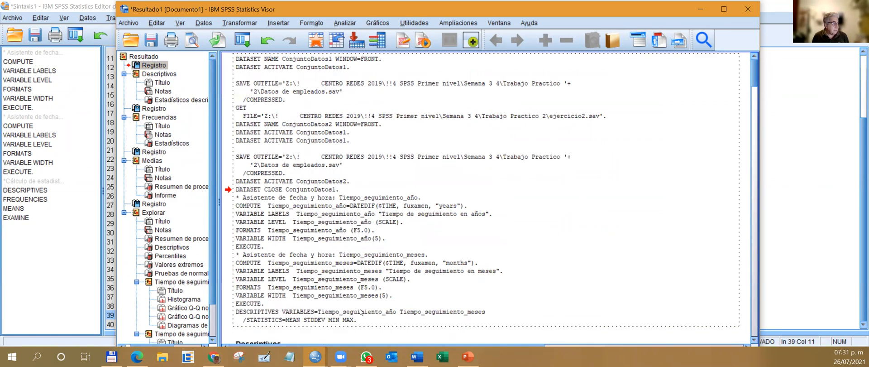
left_click_drag(289, 302, 204, 198)
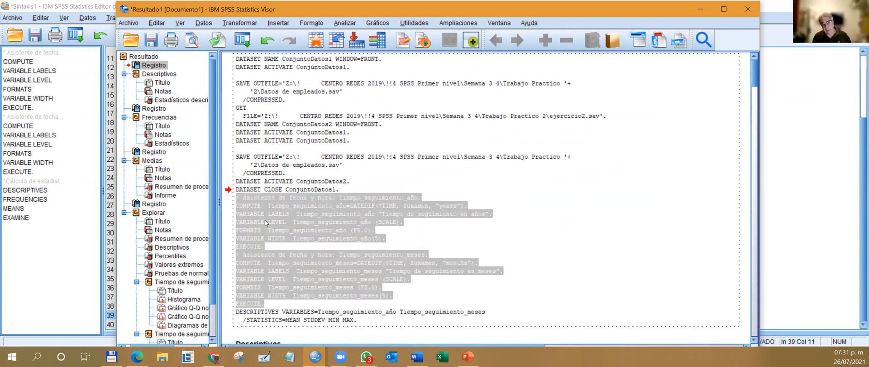
left_click(327, 224)
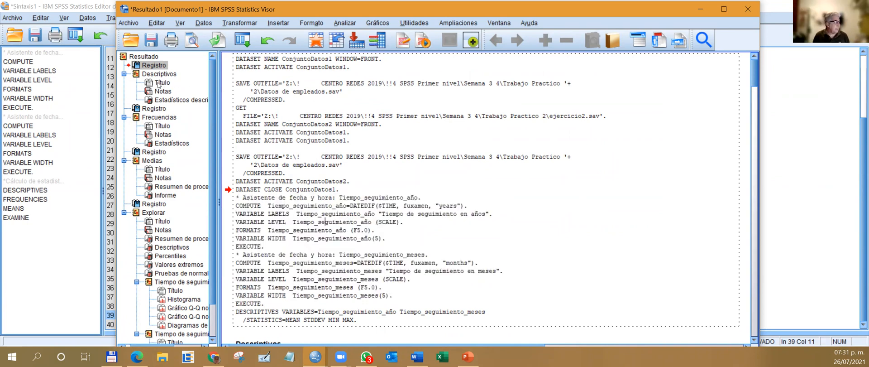
Examine the descriptive statistics table and the Frequencies statistics with percentiles for both follow-up time variables.
left_click(161, 100)
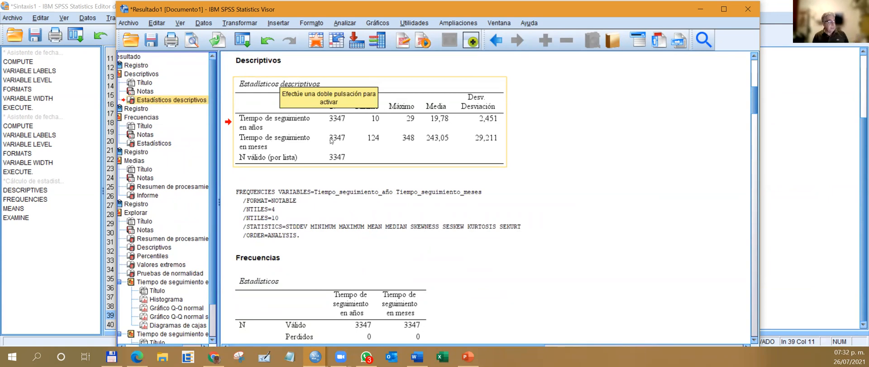
scroll(331, 140, "down", 3)
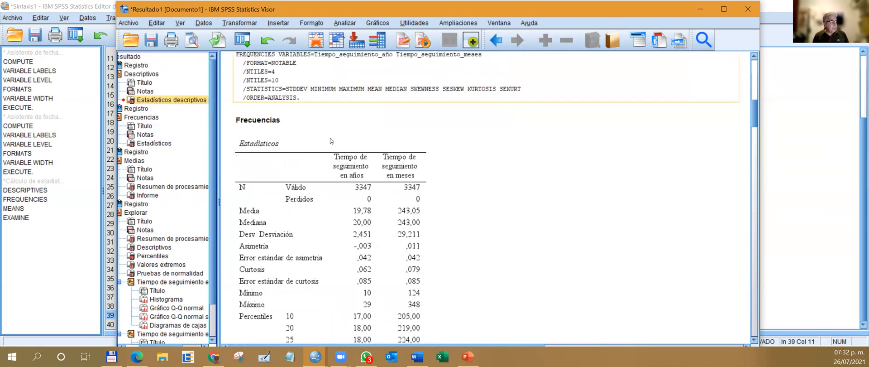
scroll(331, 140, "down", 1)
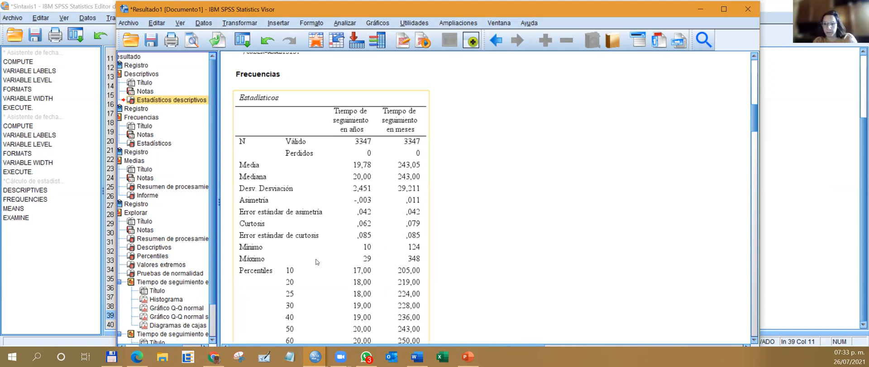
scroll(317, 245, "down", 3)
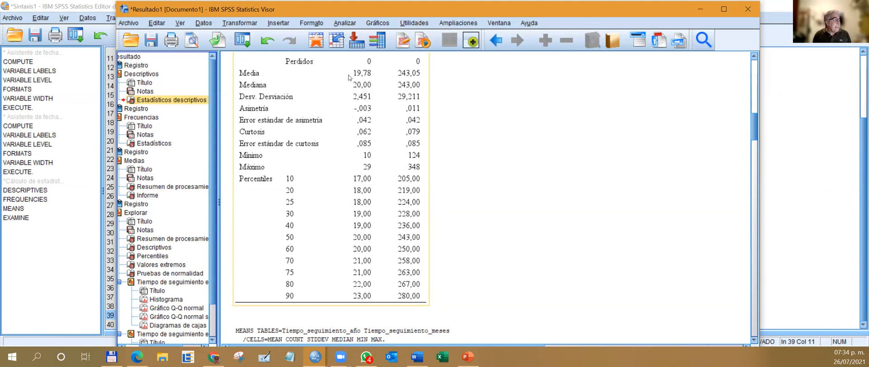
Review the Frequencies statistics table again, from valid cases and central tendency down to the percentiles, for follow-up time in years and months.
scroll(397, 130, "up", 4)
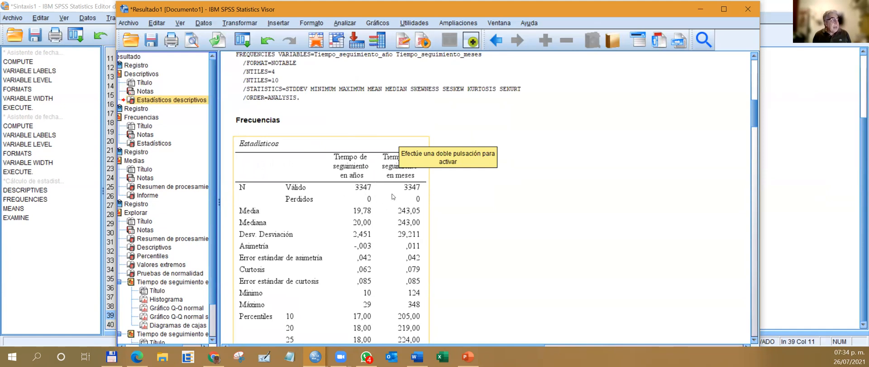
scroll(362, 195, "down", 2)
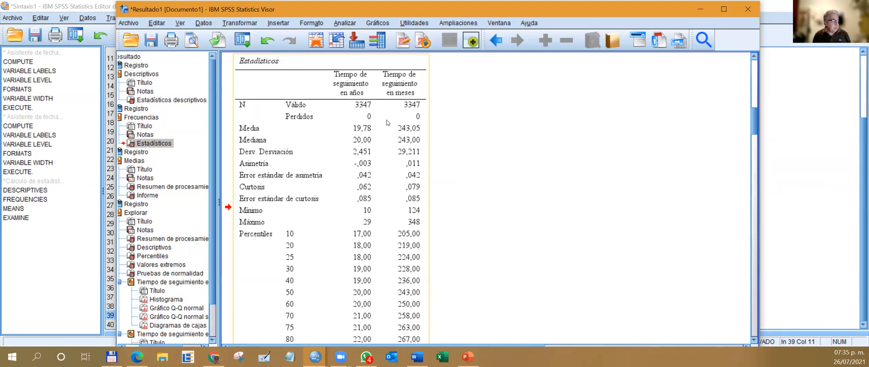
scroll(380, 232, "down", 1)
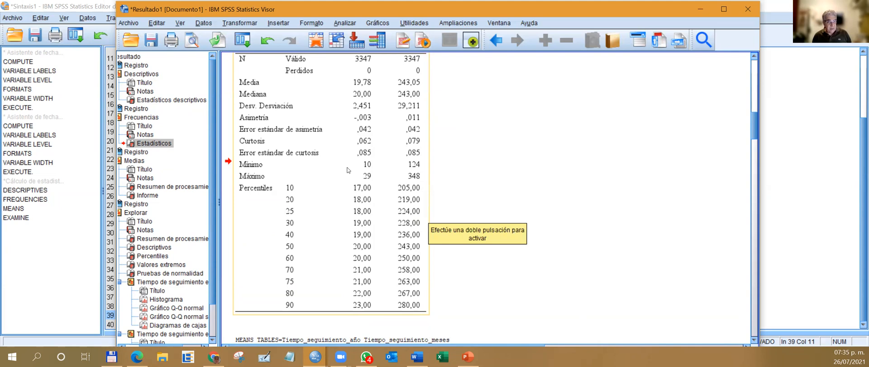
scroll(348, 170, "down", 5)
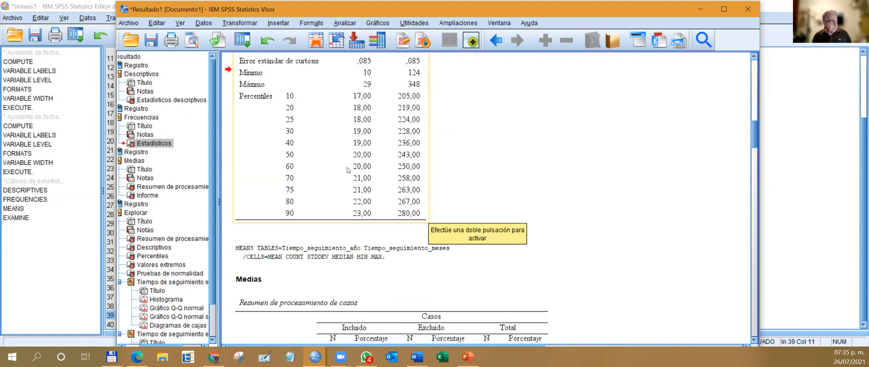
Examine the MEANS syntax log, its case processing summary and the Informe table for follow-up time in years and months.
scroll(348, 170, "down", 3)
scroll(348, 169, "down", 3)
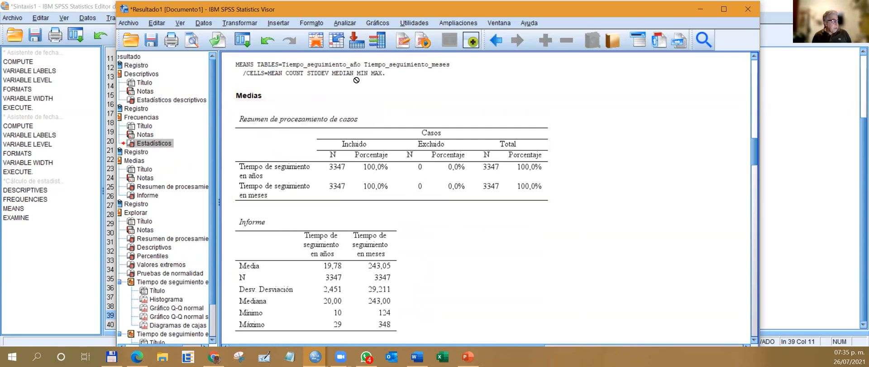
scroll(482, 97, "down", 3)
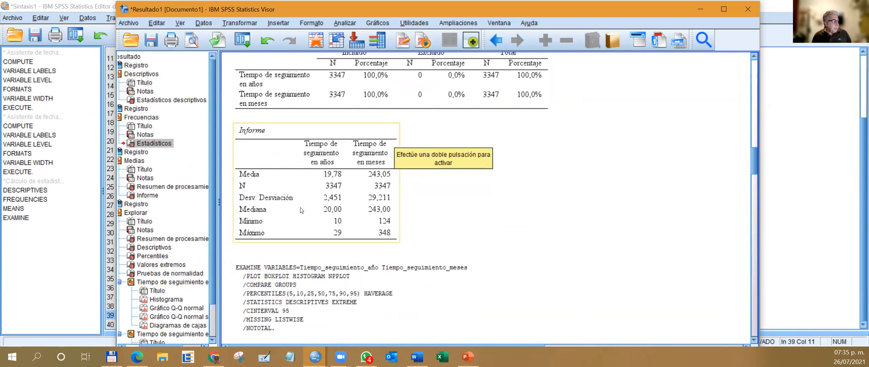
scroll(376, 159, "up", 3)
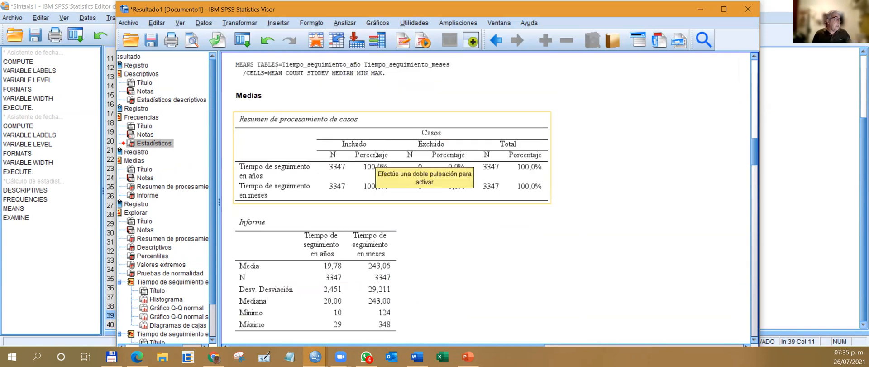
scroll(376, 157, "down", 5)
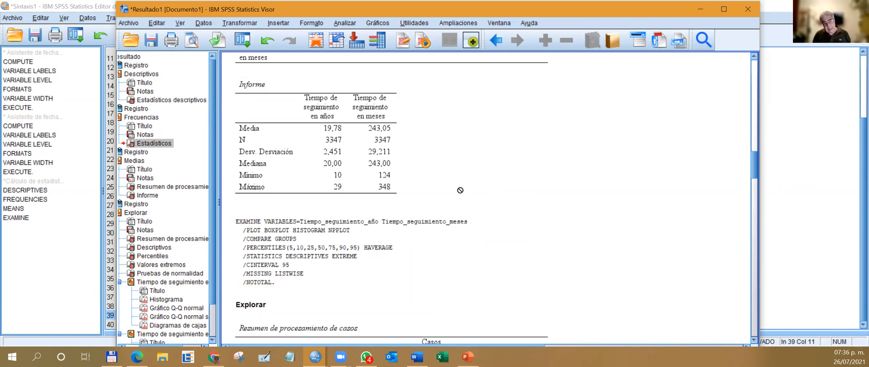
scroll(460, 189, "up", 2)
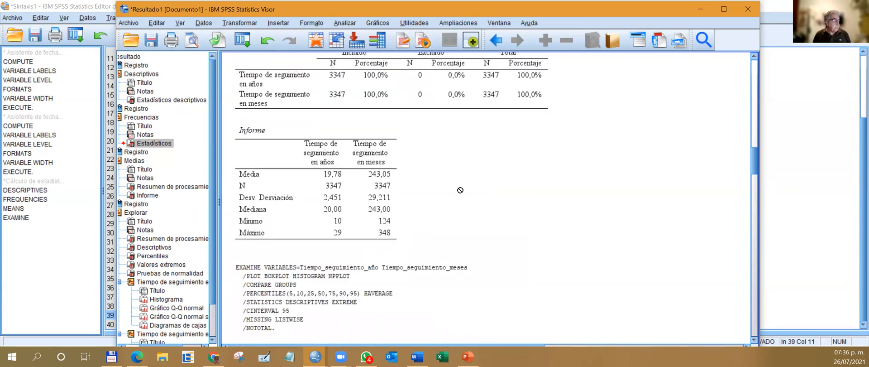
scroll(460, 190, "up", 4)
scroll(460, 190, "down", 3)
scroll(460, 190, "down", 2)
scroll(460, 189, "up", 2)
scroll(461, 189, "up", 6)
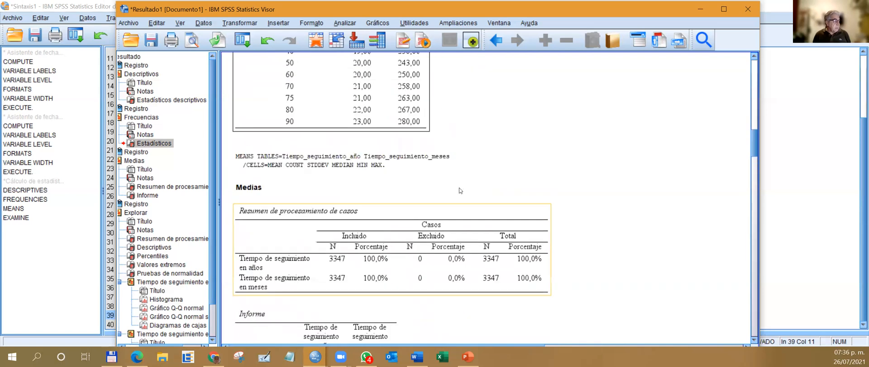
scroll(459, 188, "down", 15)
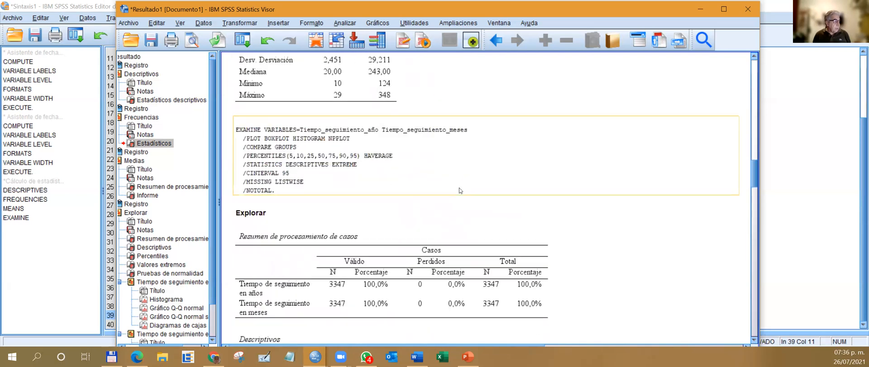
Examine the Explore case processing summary and Descriptivos table for both follow-up time variables, comparing them with the Frequencies statistics.
left_click(460, 190)
scroll(460, 190, "down", 3)
scroll(460, 190, "down", 3)
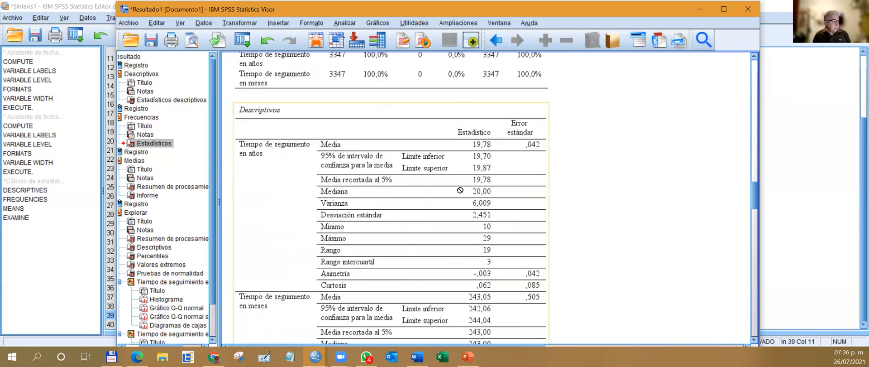
scroll(461, 190, "up", 1)
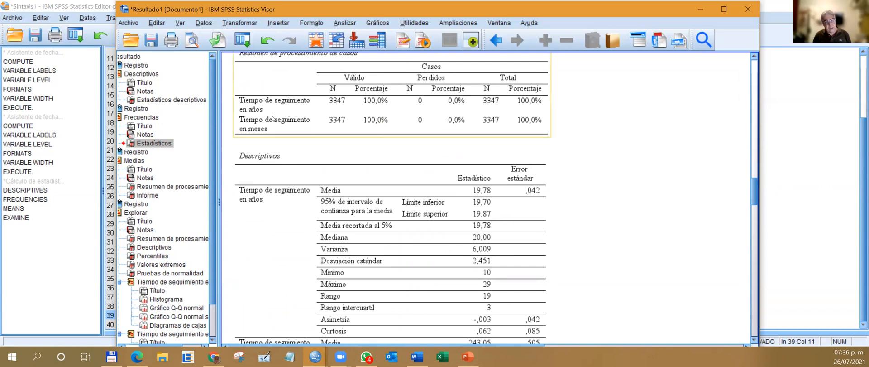
scroll(299, 170, "down", 1)
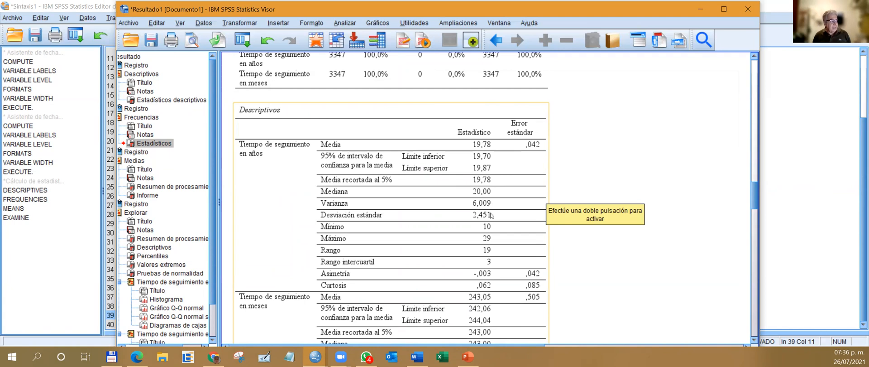
scroll(513, 190, "down", 2)
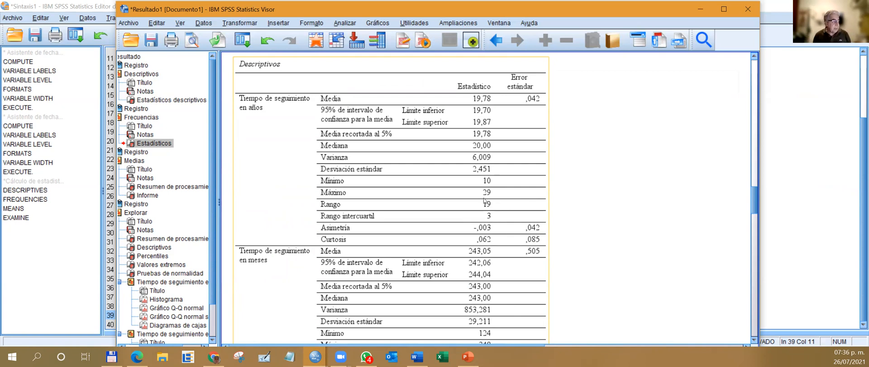
scroll(495, 197, "up", 15)
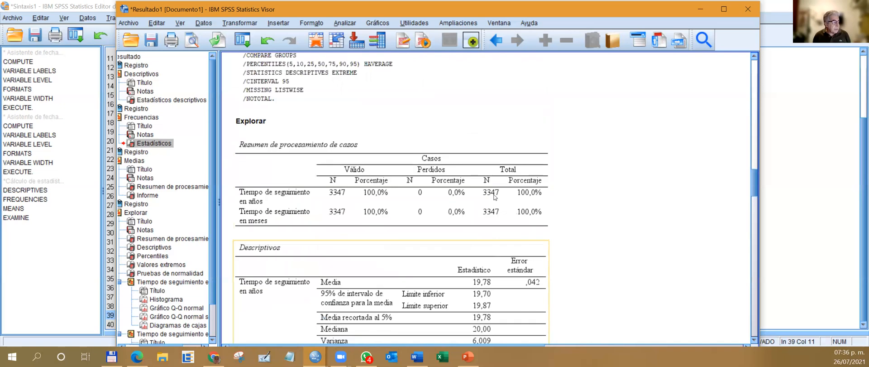
scroll(489, 191, "up", 5)
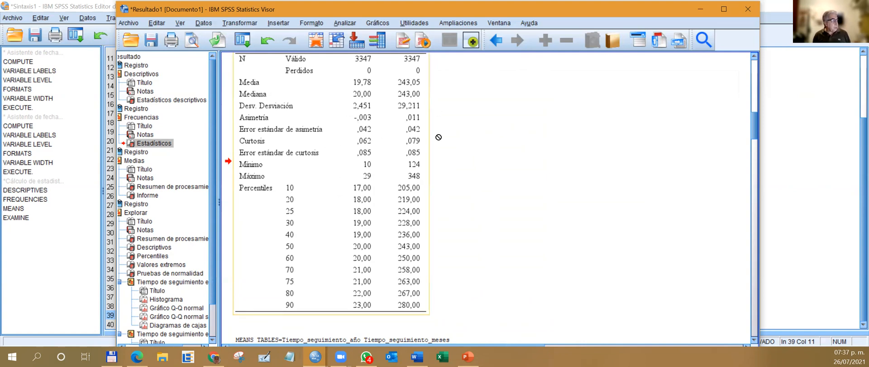
scroll(438, 135, "down", 10)
scroll(365, 136, "down", 5)
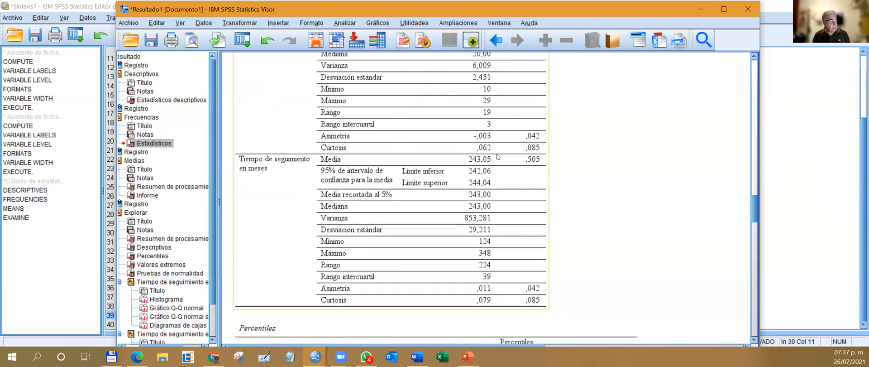
scroll(498, 155, "up", 1)
scroll(498, 156, "up", 1)
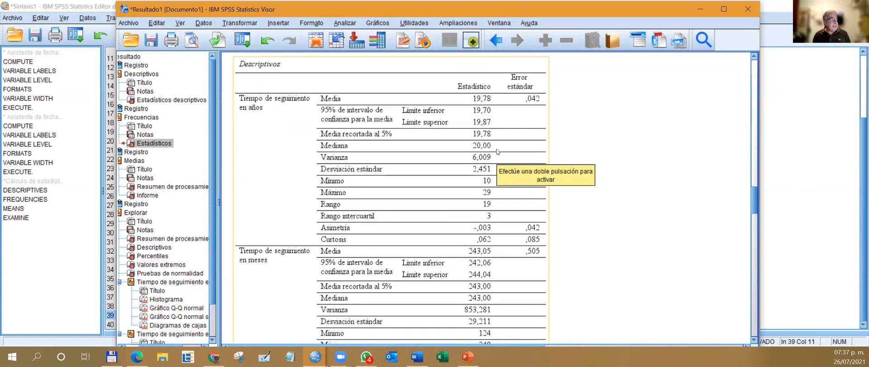
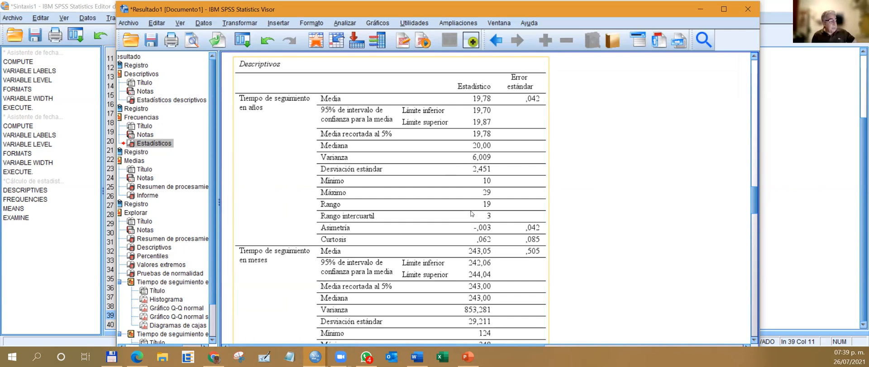
Examine the Explore Descriptivos for follow-up time in months and the Percentiles table for both follow-up time variables.
scroll(472, 214, "down", 3)
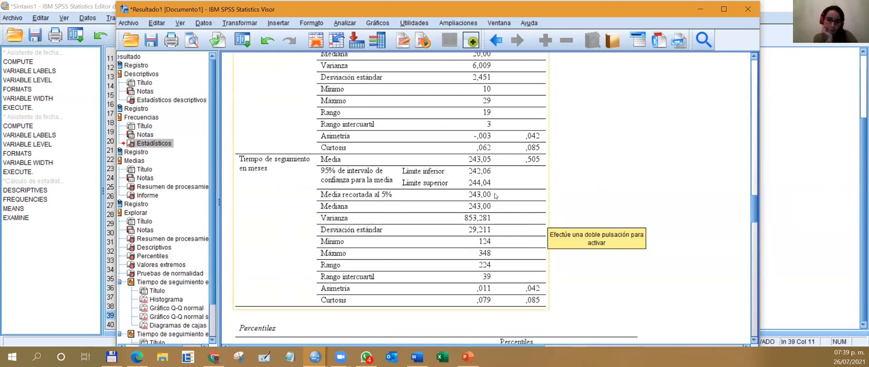
scroll(524, 189, "down", 3)
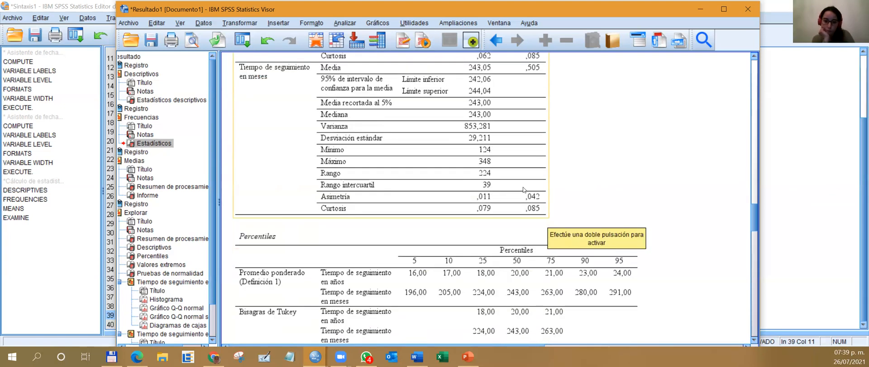
scroll(524, 189, "down", 3)
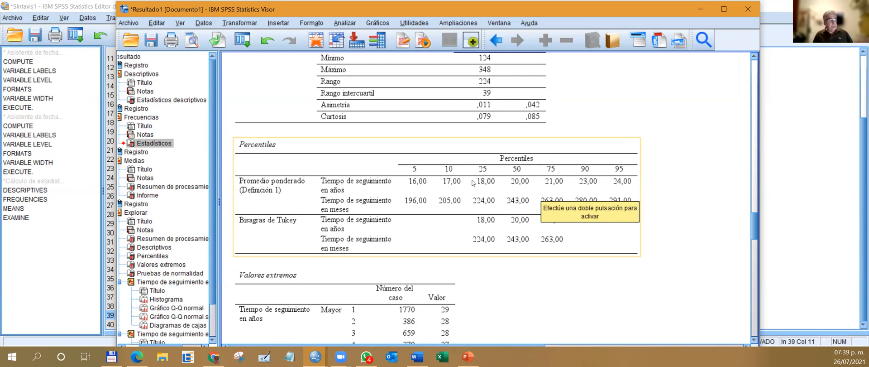
left_click_drag(448, 169, 380, 185)
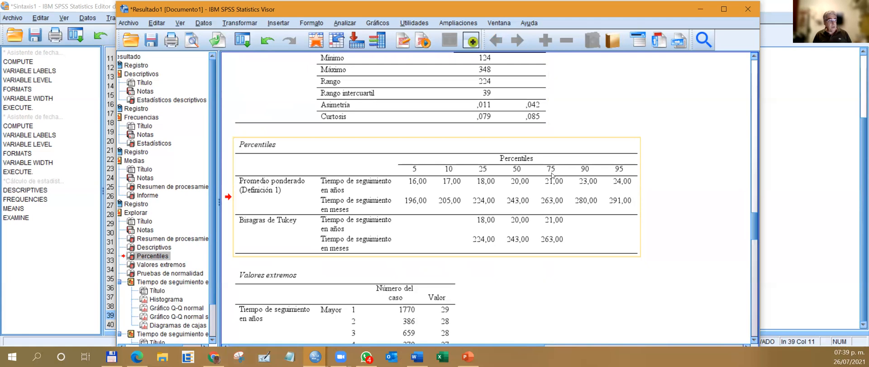
left_click_drag(568, 178, 654, 175)
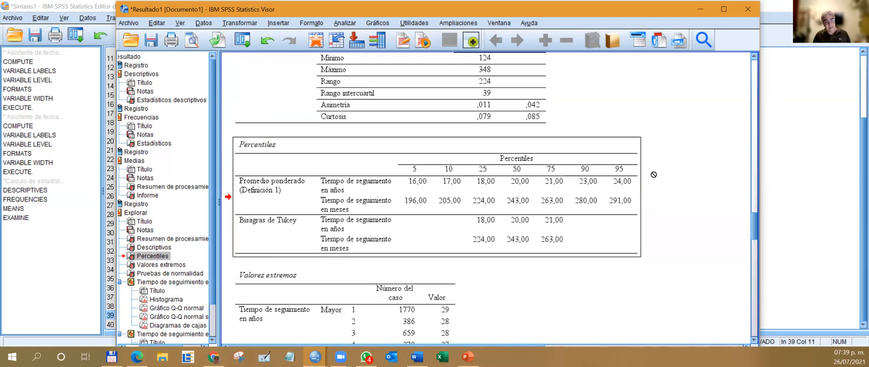
scroll(653, 174, "down", 4)
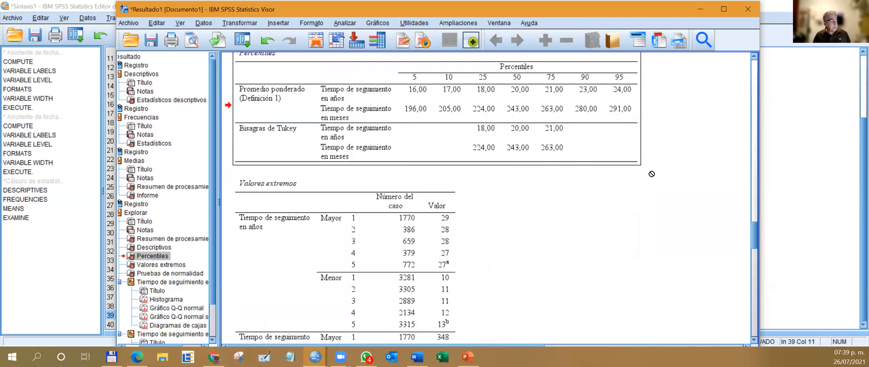
Examine the Valores extremos table, comparing the highest and lowest cases for follow-up time in years and months, including its footnotes.
scroll(652, 174, "down", 4)
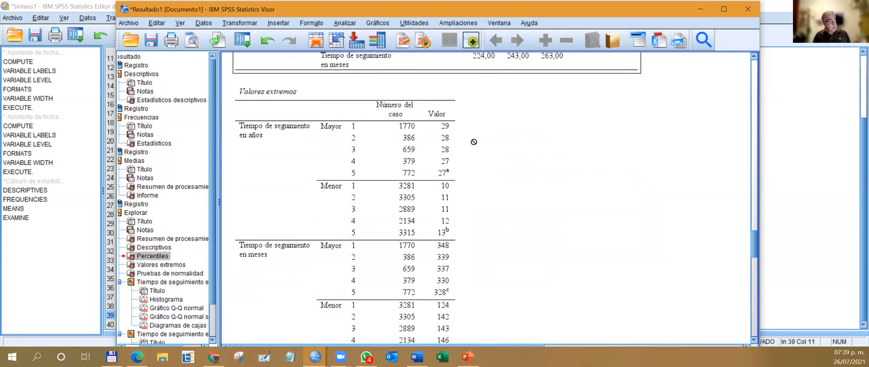
scroll(474, 142, "down", 4)
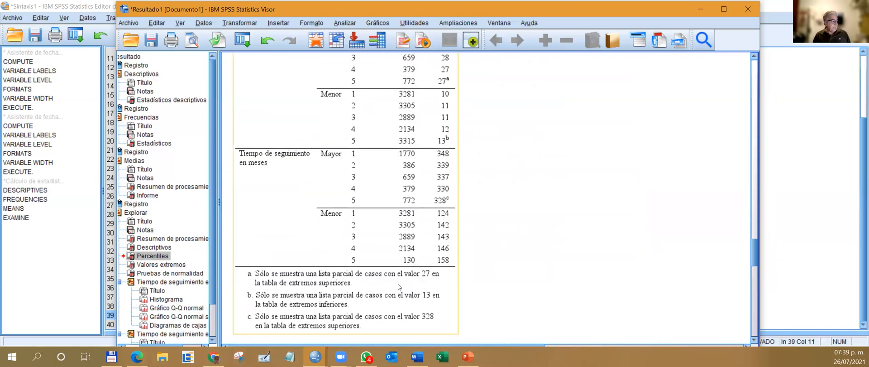
scroll(526, 240, "up", 4)
scroll(525, 241, "down", 4)
scroll(534, 231, "up", 4)
scroll(539, 224, "down", 5)
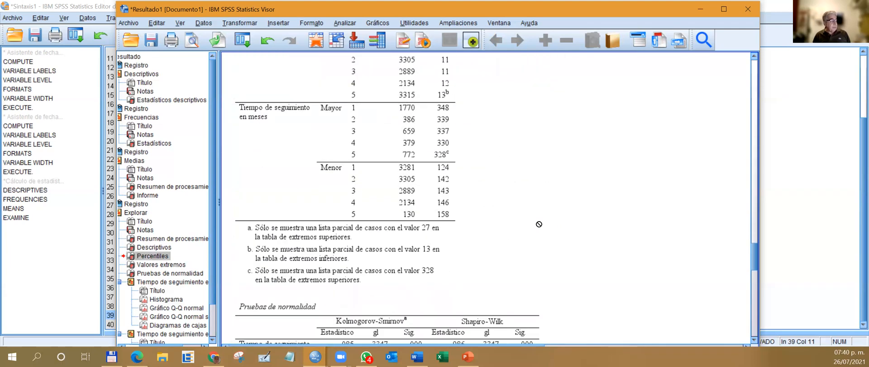
scroll(498, 179, "up", 4)
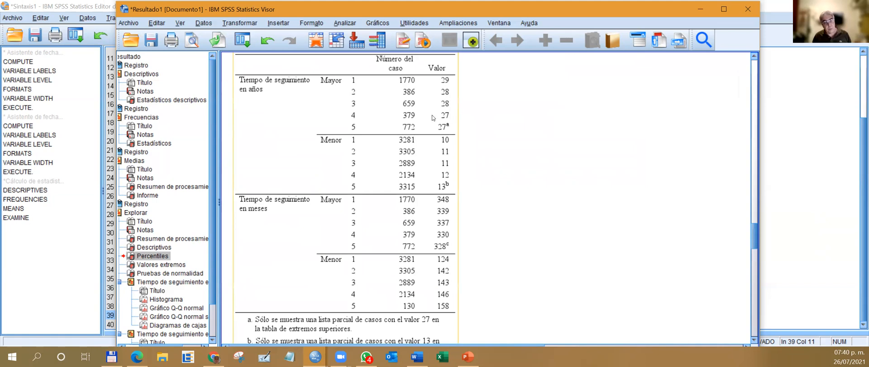
scroll(436, 119, "up", 2)
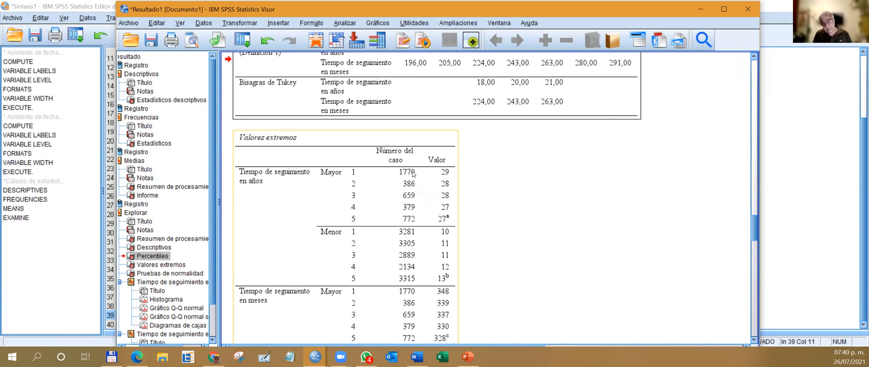
scroll(471, 194, "down", 10)
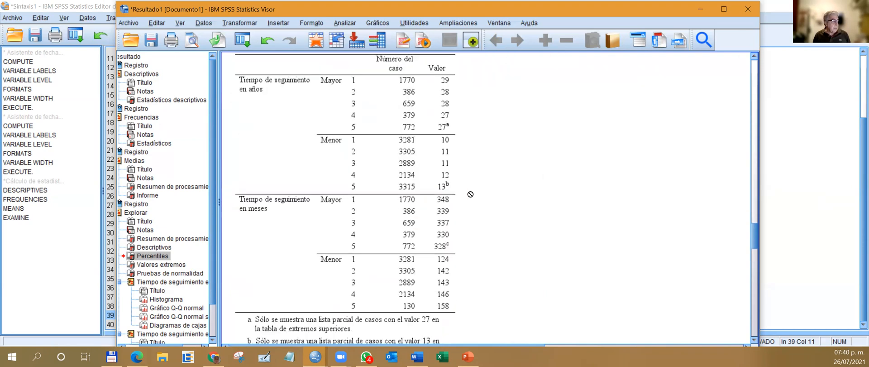
Examine the Kolmogorov-Smirnov and Shapiro-Wilk normality tests for both follow-up time variables, cross-checking them against the Explore Descriptivos table.
scroll(471, 194, "down", 3)
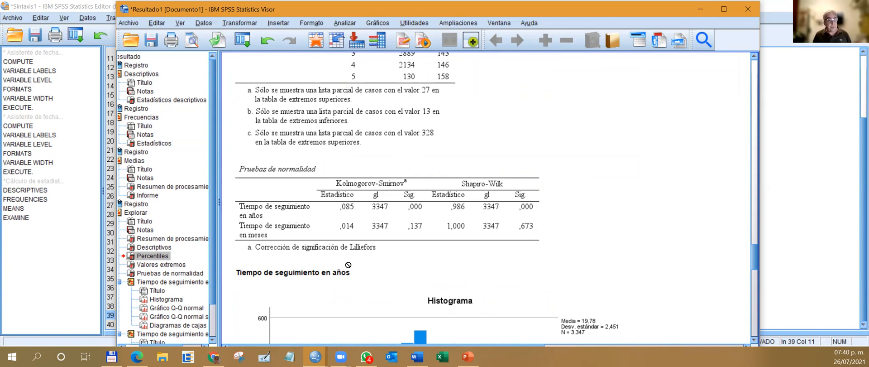
left_click(418, 195)
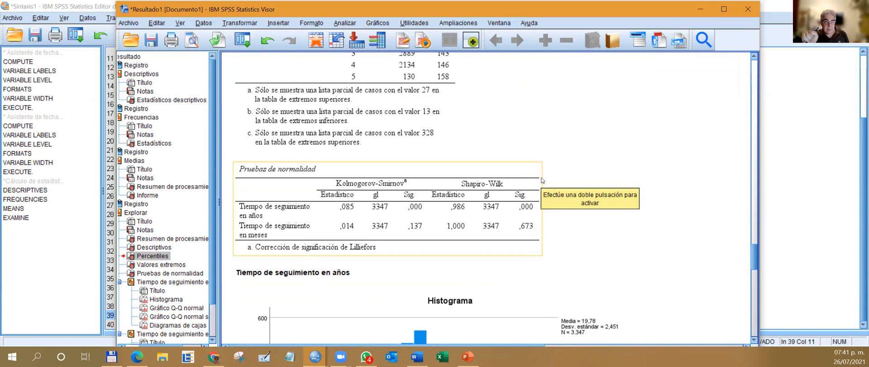
scroll(543, 179, "right", 1)
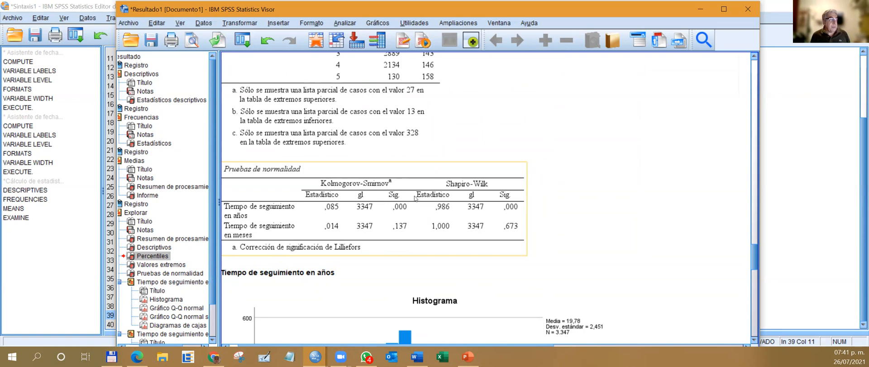
scroll(428, 144, "up", 3)
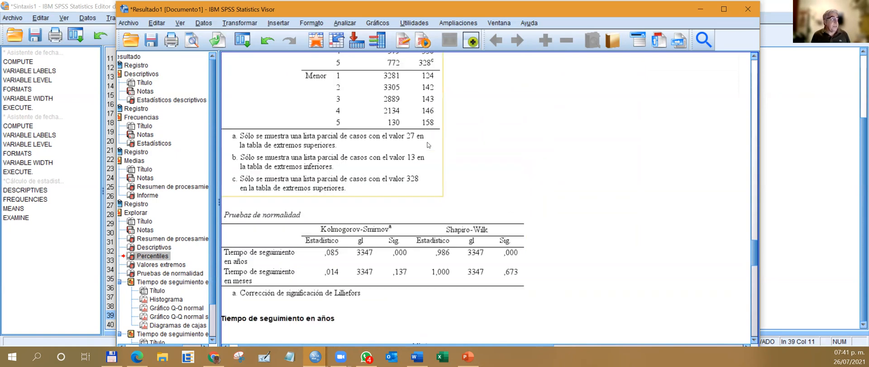
scroll(429, 143, "up", 12)
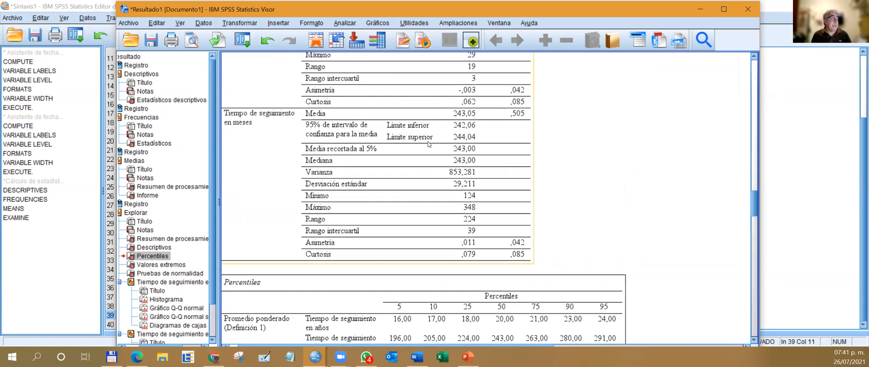
scroll(479, 137, "up", 5)
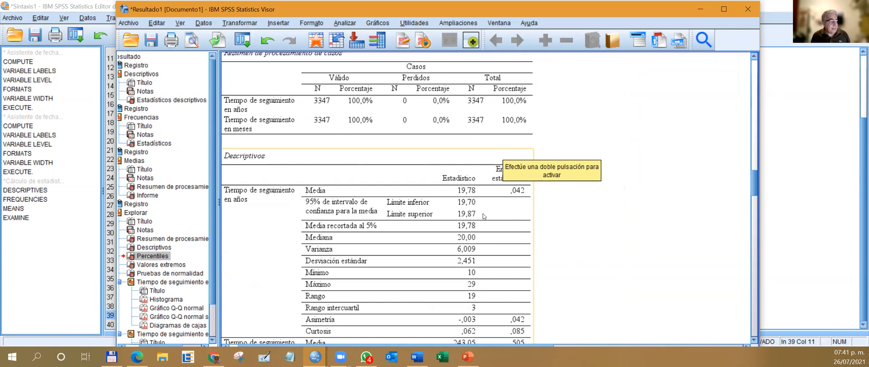
scroll(484, 216, "down", 2)
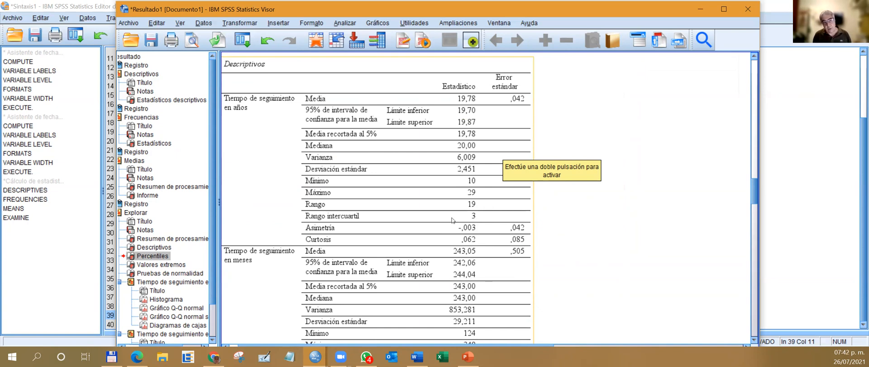
scroll(452, 221, "down", 10)
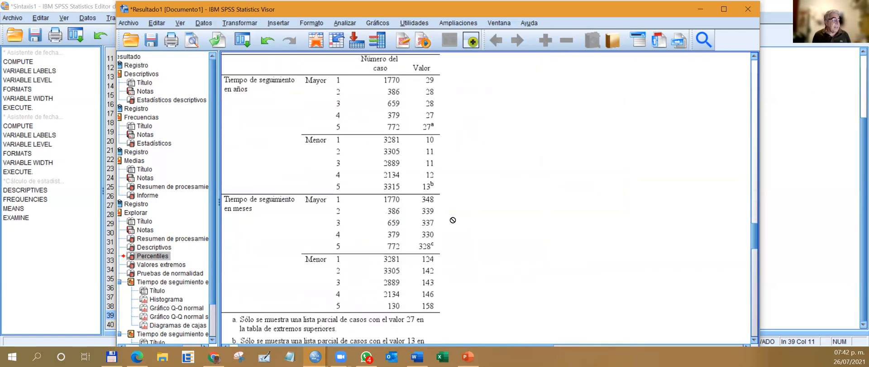
scroll(452, 221, "down", 4)
scroll(452, 220, "up", 4)
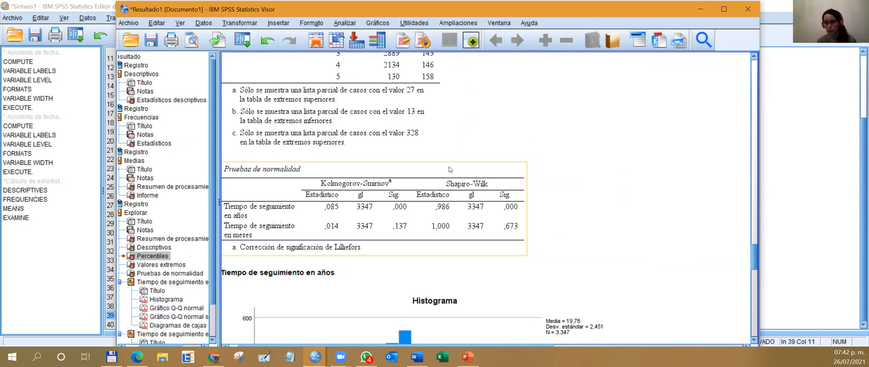
Overlay a Normal distribution curve with automatic parameters on the histogram of follow-up time in years and close the chart editor.
scroll(454, 217, "down", 5)
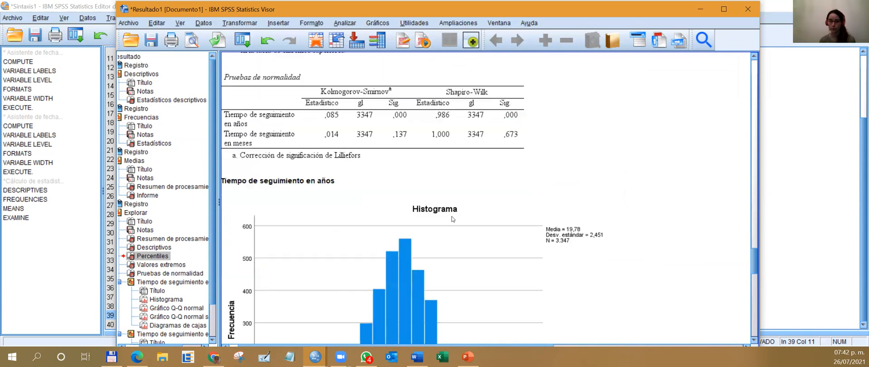
scroll(461, 215, "down", 2)
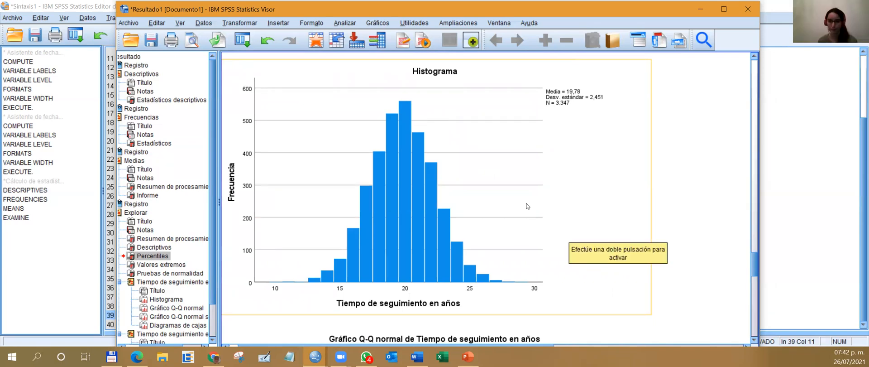
left_click(464, 177)
double_click(464, 178)
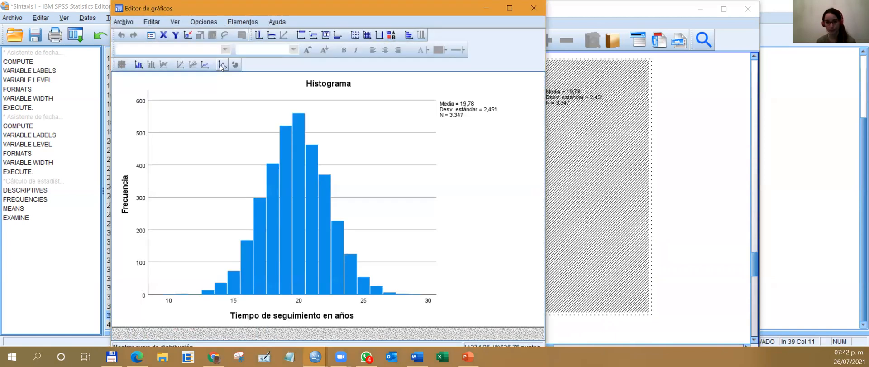
left_click(222, 65)
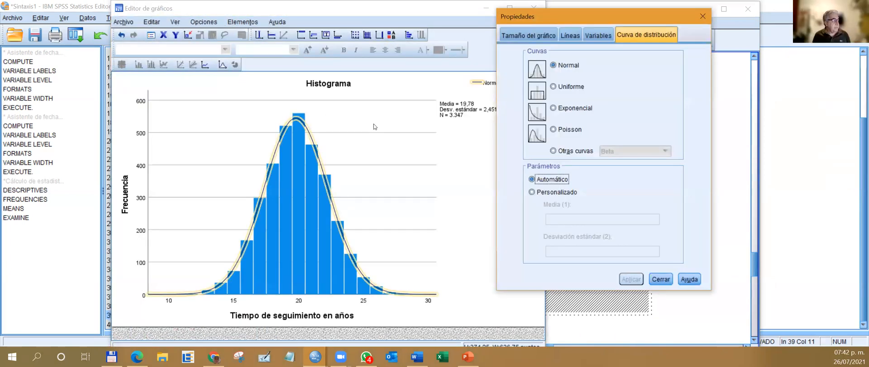
left_click(703, 17)
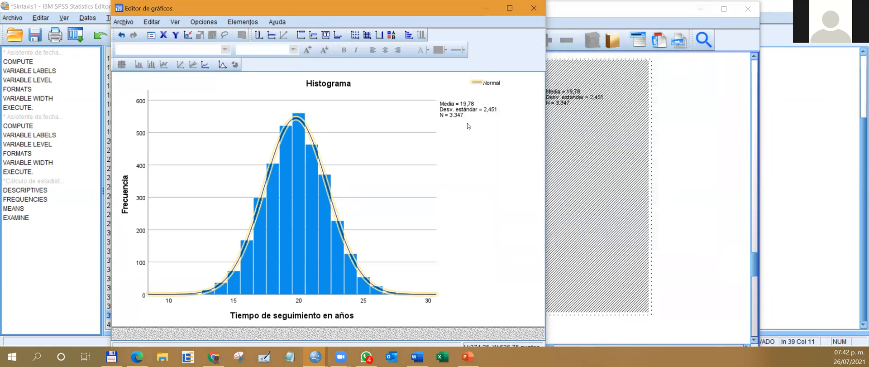
left_click(533, 8)
Examine the normal Q-Q plot of follow-up time in years, comparing it with the normality tests table.
scroll(547, 126, "down", 5)
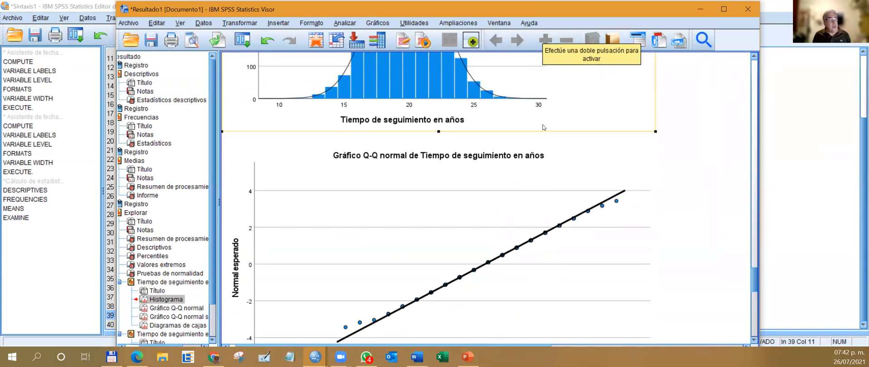
scroll(544, 127, "up", 10)
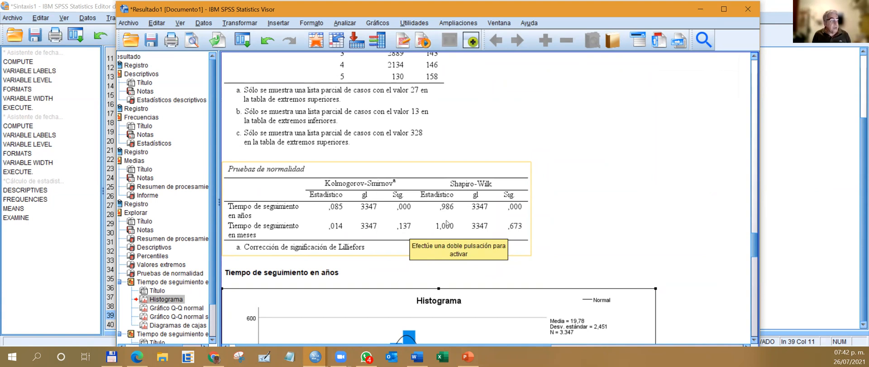
scroll(419, 212, "down", 4)
scroll(447, 213, "down", 8)
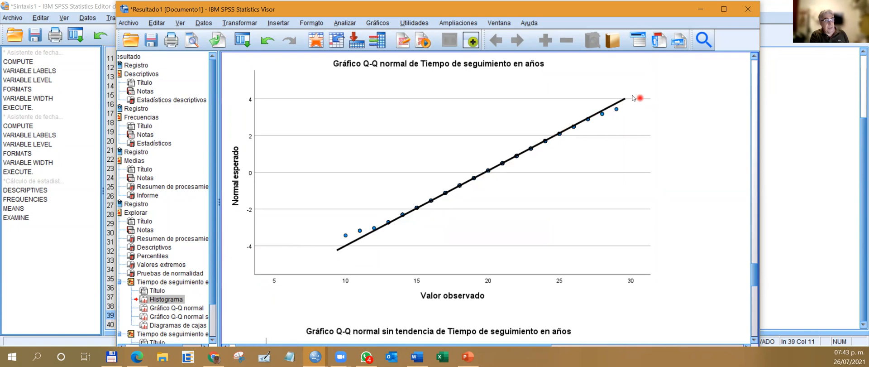
left_click(453, 205)
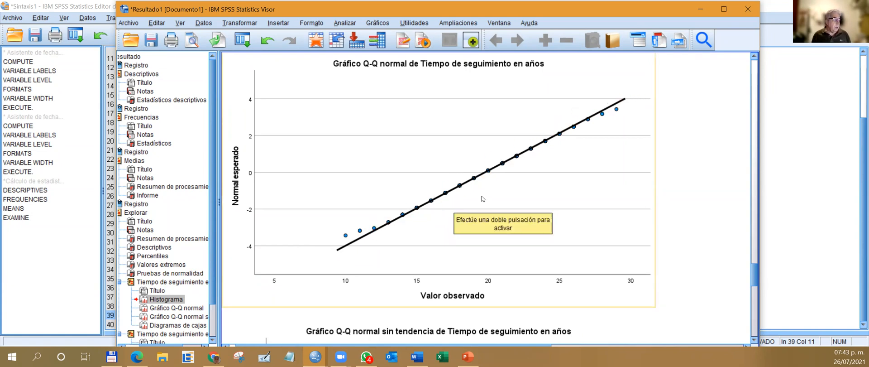
Open the detrended normal Q-Q plot of follow-up time in years for editing and set its vertical axis minimum to -1,5.
scroll(466, 201, "down", 5)
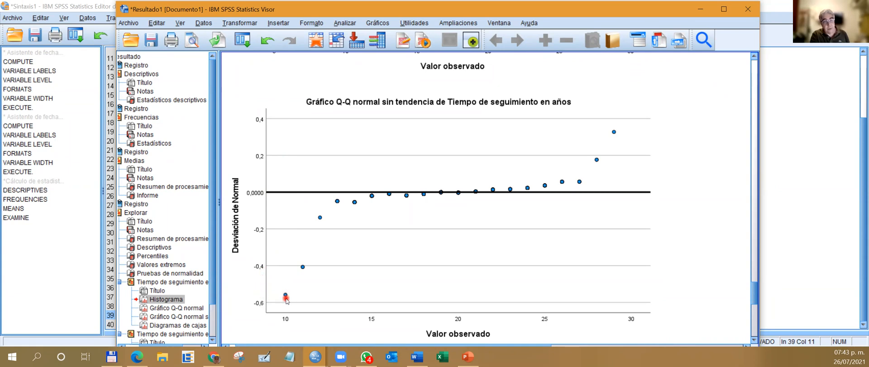
left_click(286, 300)
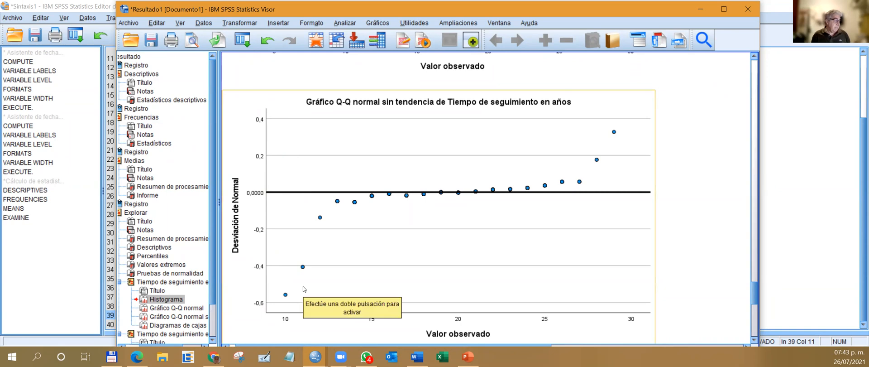
double_click(303, 289)
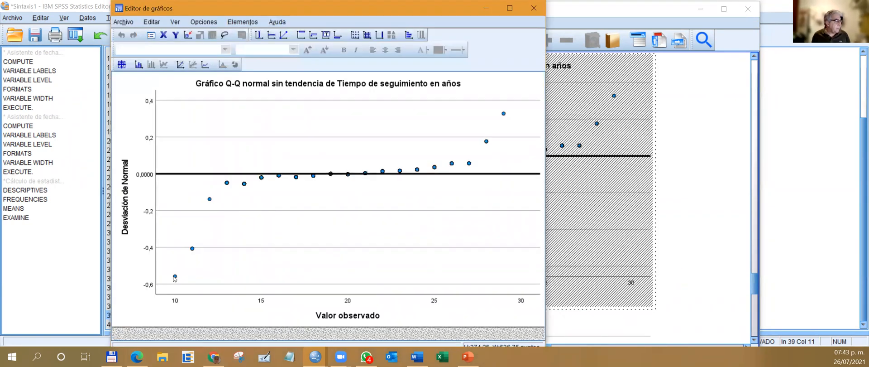
left_click(175, 277)
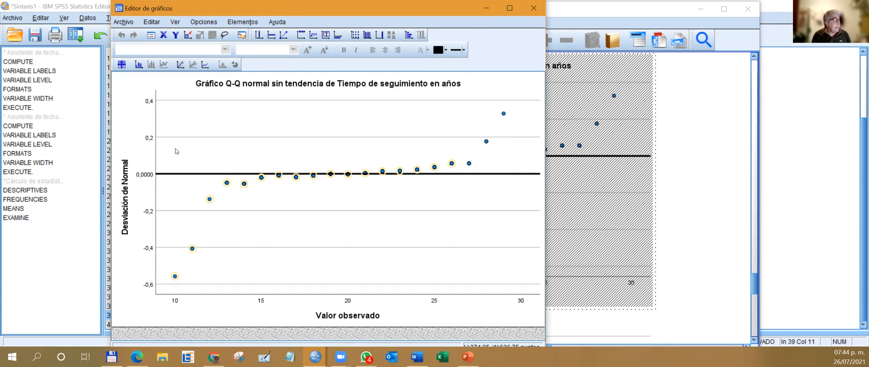
double_click(148, 141)
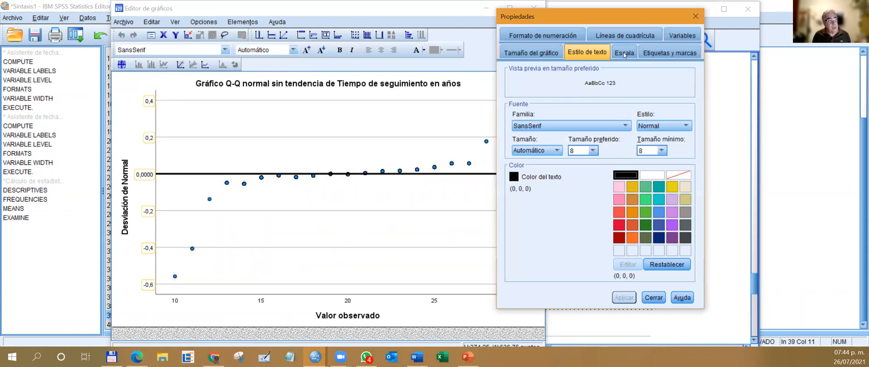
left_click(625, 54)
left_click(627, 90)
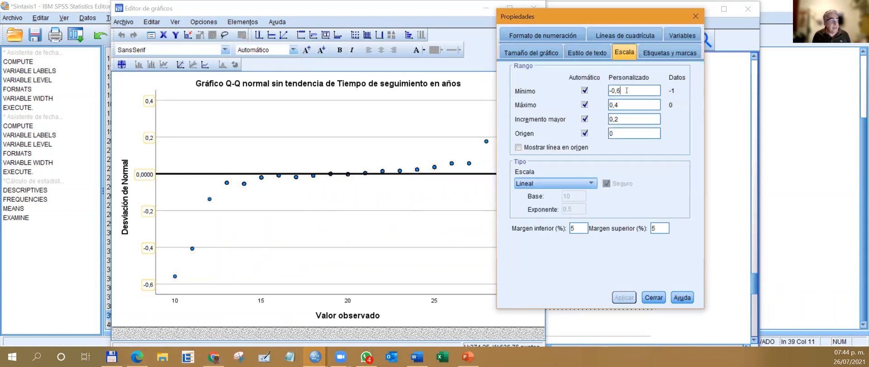
key("BackSpace")
key("BackSpace")
key("BackSpace")
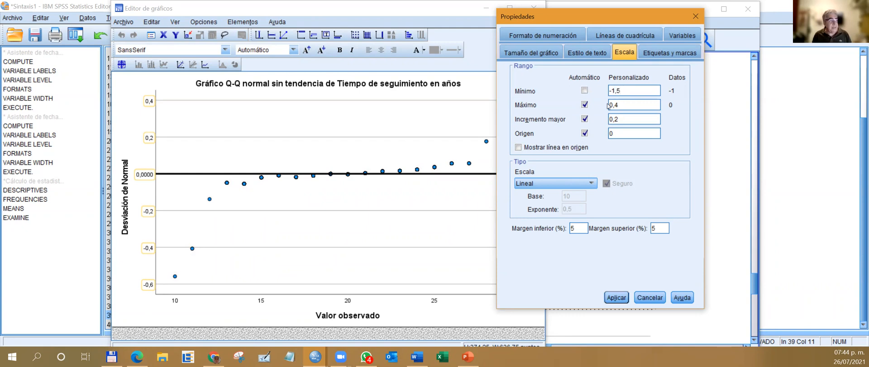
Set the vertical axis maximum of the detrended Q-Q plot to 1,5, apply the scale and close the chart editor.
key("BackSpace")
key("BackSpace")
key("BackSpace")
left_click(617, 296)
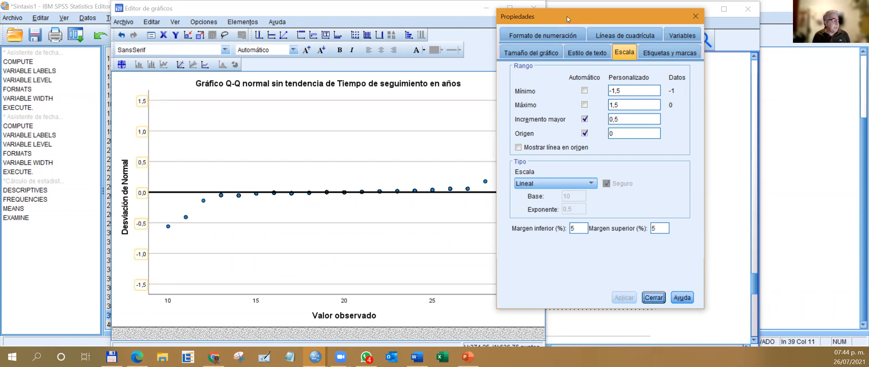
left_click_drag(566, 16, 707, 14)
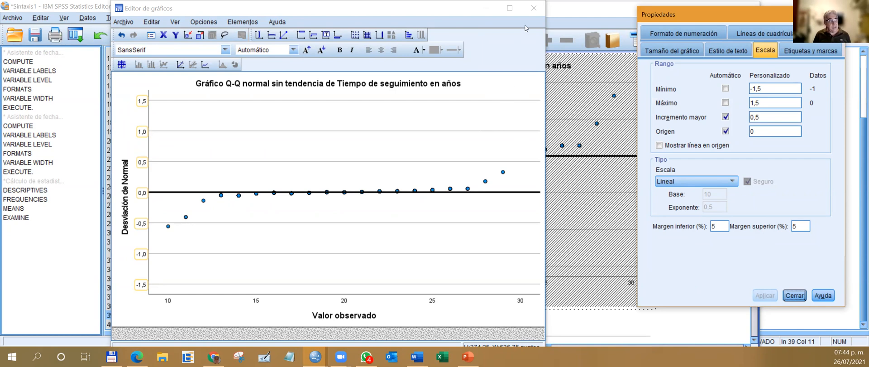
left_click(533, 8)
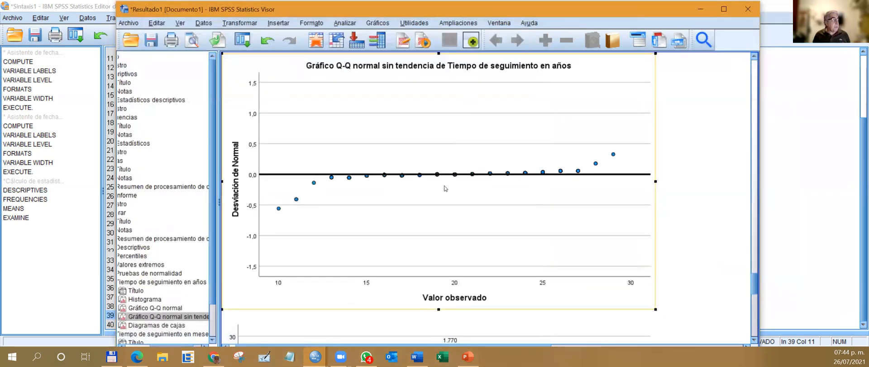
Compare the normality tests table with the histogram and normal Q-Q plot of follow-up time in years.
scroll(436, 184, "up", 4)
scroll(436, 184, "up", 6)
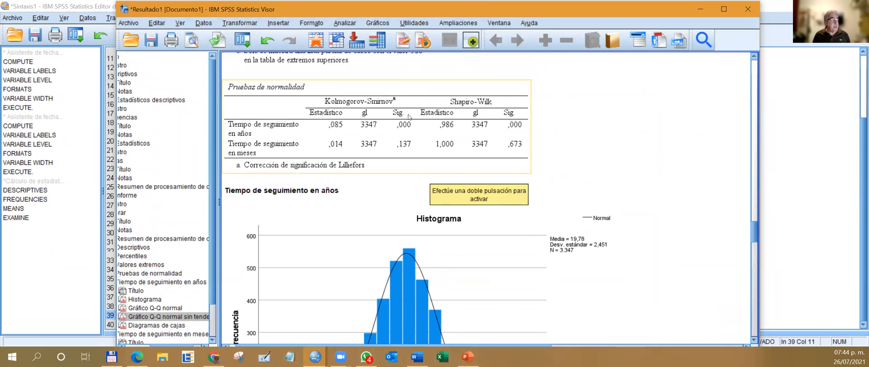
scroll(397, 211, "down", 3)
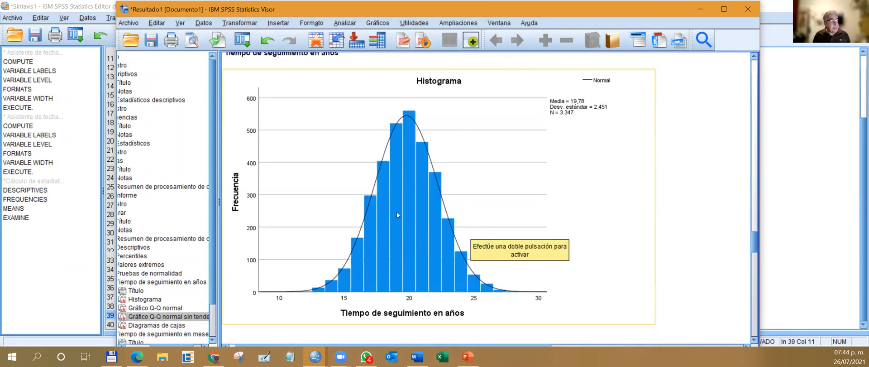
scroll(428, 214, "down", 5)
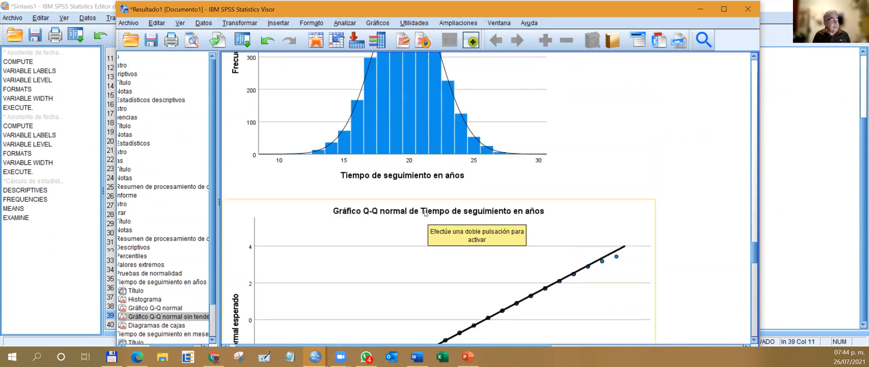
Hide the outlier case-number labels in the boxplot of follow-up time in years and close the chart editor.
scroll(422, 211, "down", 10)
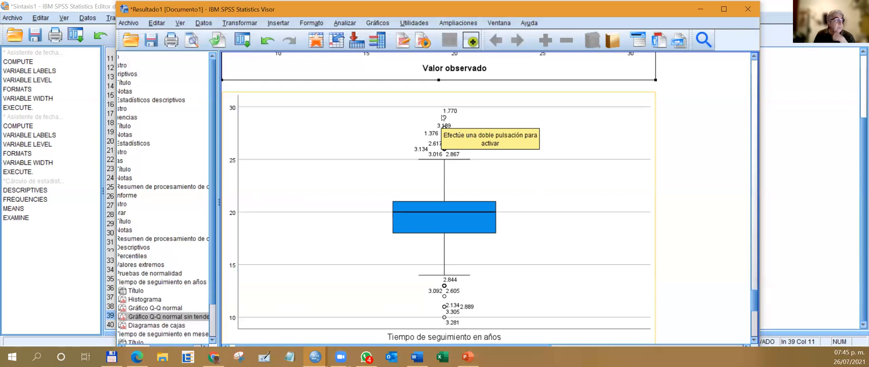
left_click(455, 117)
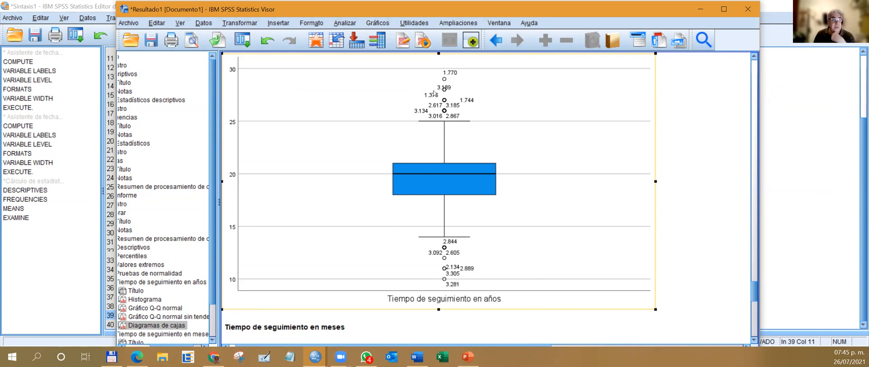
double_click(453, 78)
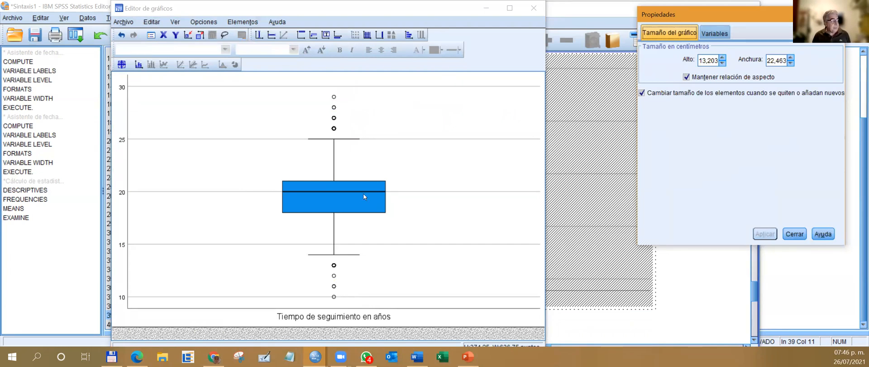
left_click(386, 189)
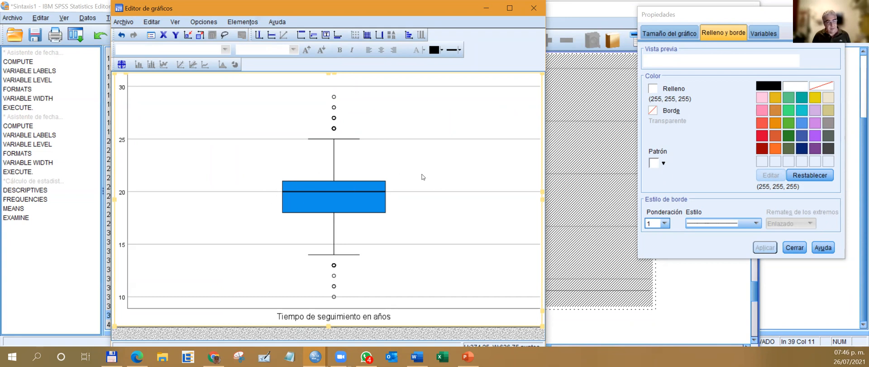
left_click(534, 9)
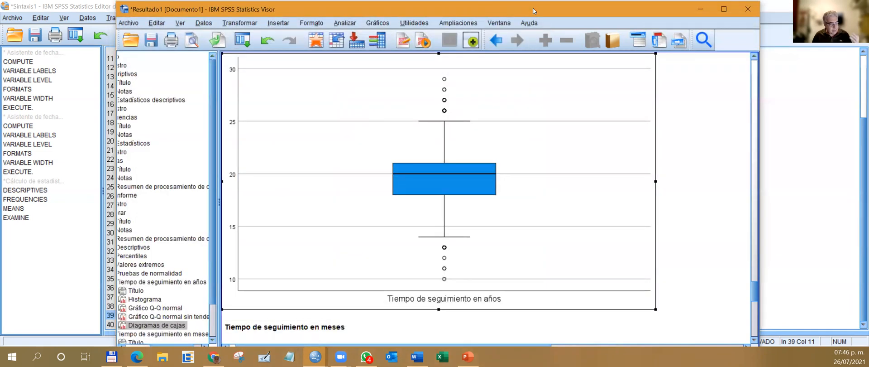
Examine the histogram, normal and detrended Q-Q plots, and boxplot of follow-up time in months.
scroll(492, 117, "down", 5)
scroll(492, 117, "down", 5)
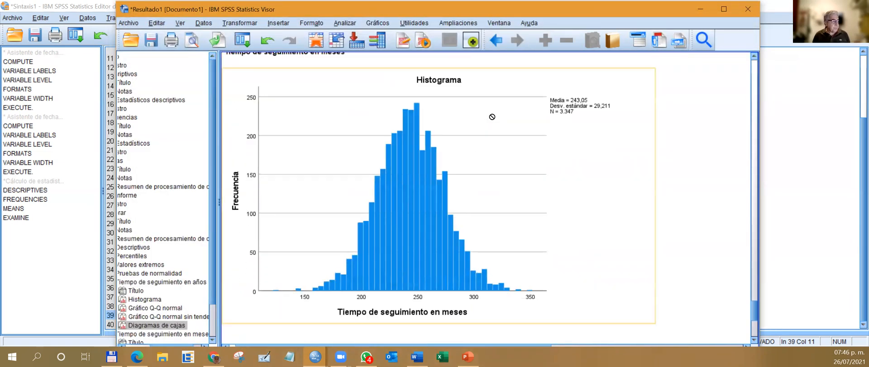
scroll(496, 154, "down", 3)
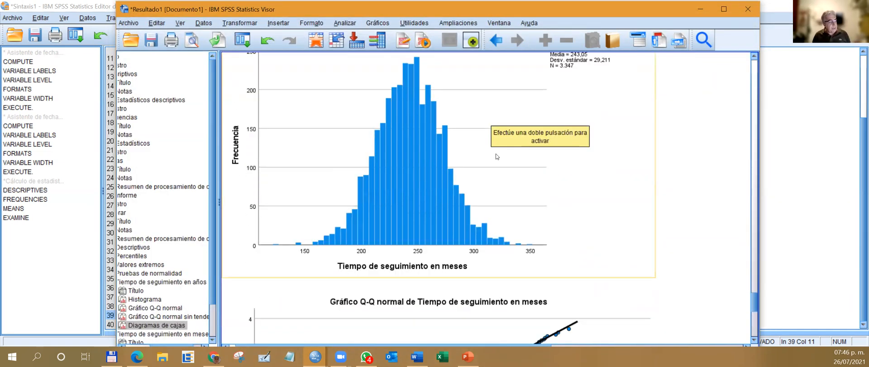
scroll(495, 153, "down", 3)
scroll(496, 153, "up", 5)
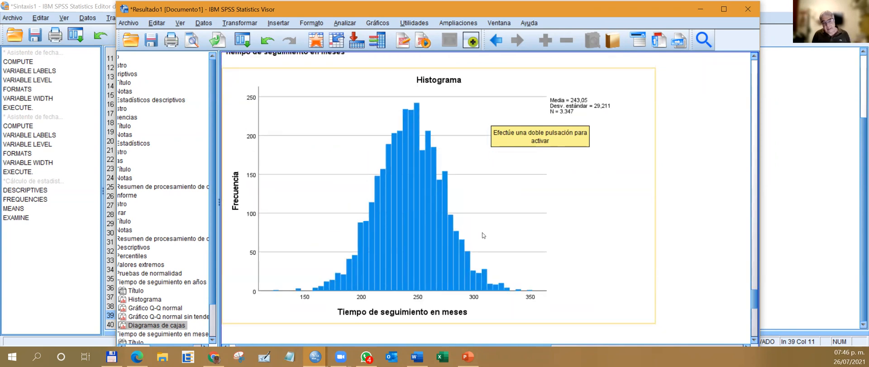
scroll(521, 217, "down", 2)
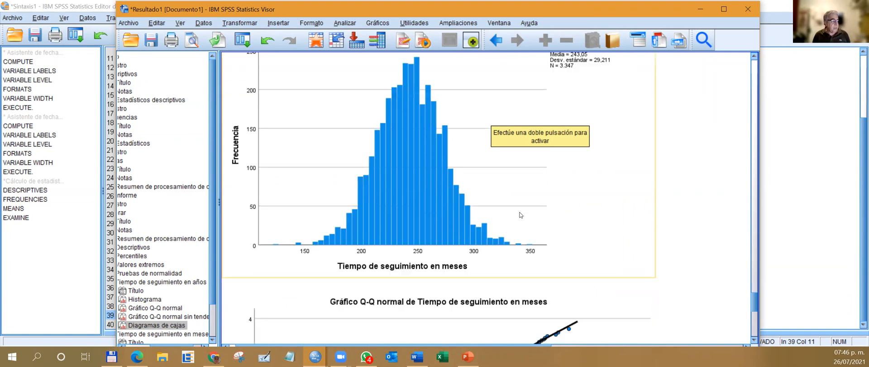
scroll(462, 168, "down", 6)
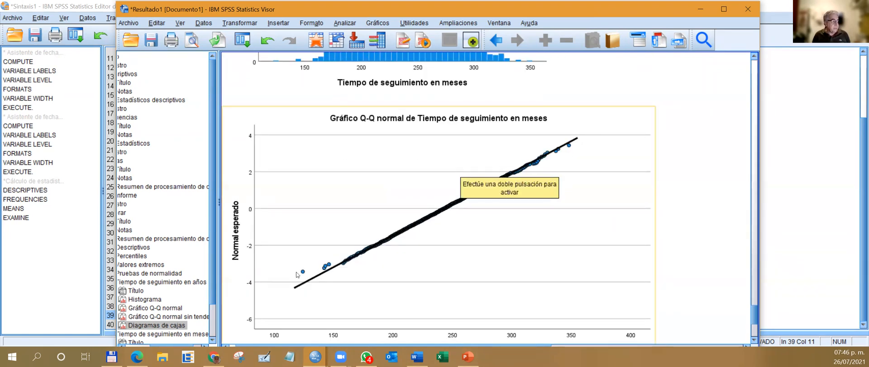
scroll(590, 194, "down", 10)
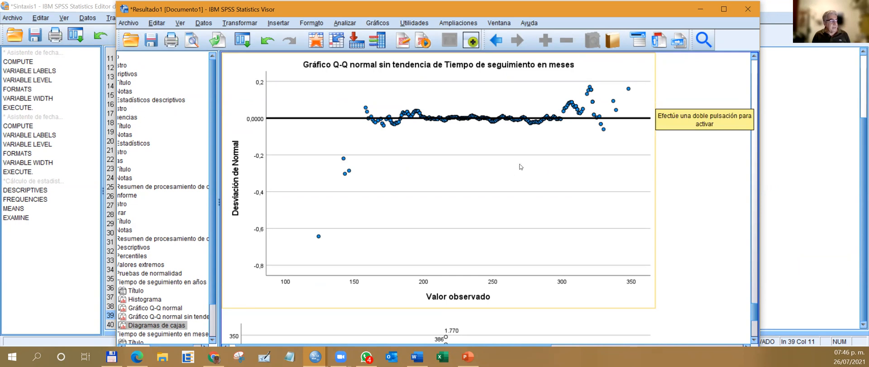
scroll(520, 165, "down", 3)
scroll(519, 166, "down", 3)
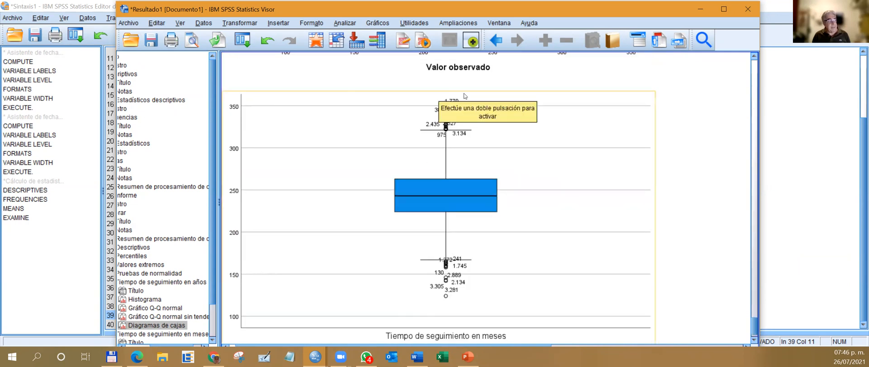
Compare the boxplot of follow-up time in years with the one in months, looking at their boxes and outliers.
scroll(510, 160, "up", 15)
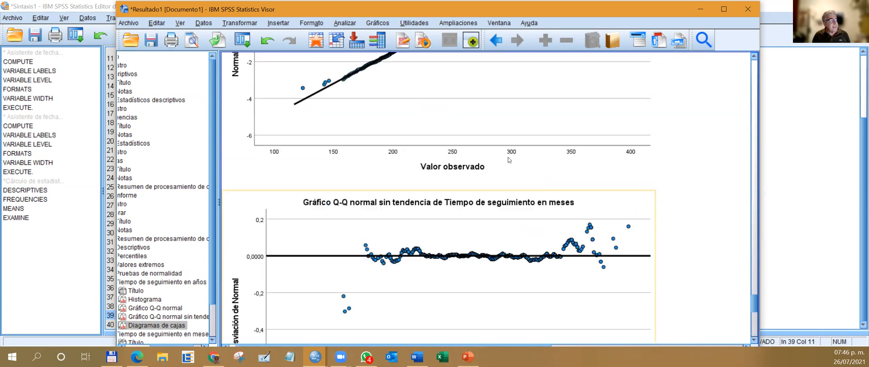
scroll(509, 160, "down", 15)
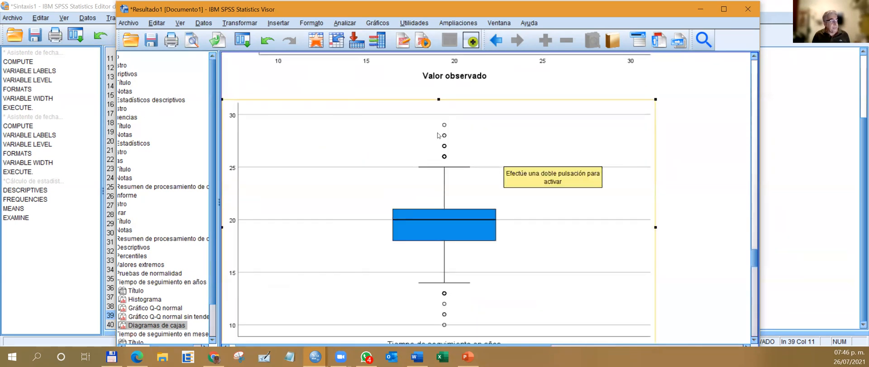
scroll(453, 152, "down", 12)
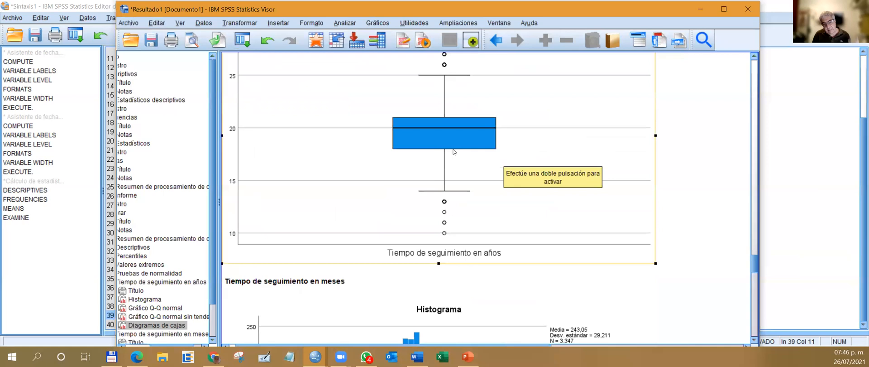
scroll(451, 142, "down", 12)
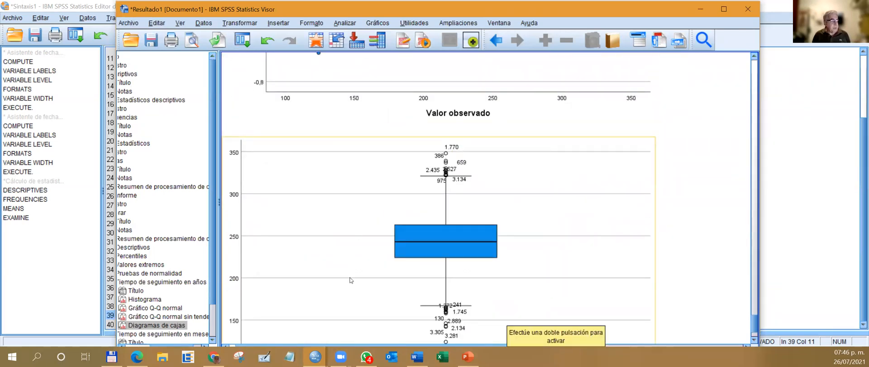
scroll(575, 218, "down", 3)
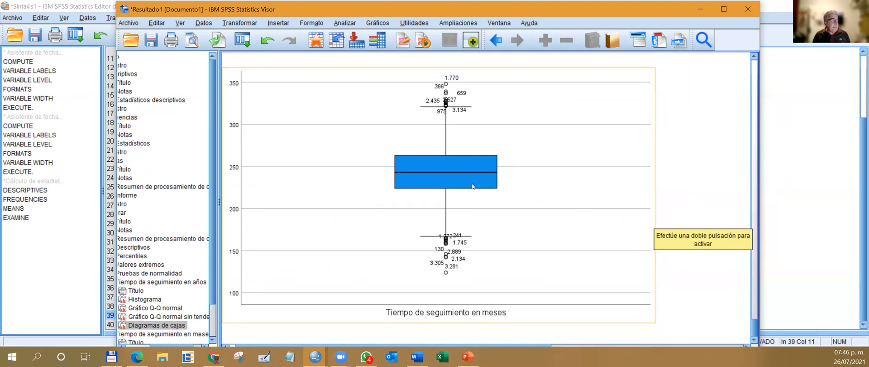
Return through the charts and the Percentiles and Valores extremos tables to review the Explore Descriptivos table for both follow-up time variables.
scroll(473, 186, "up", 3)
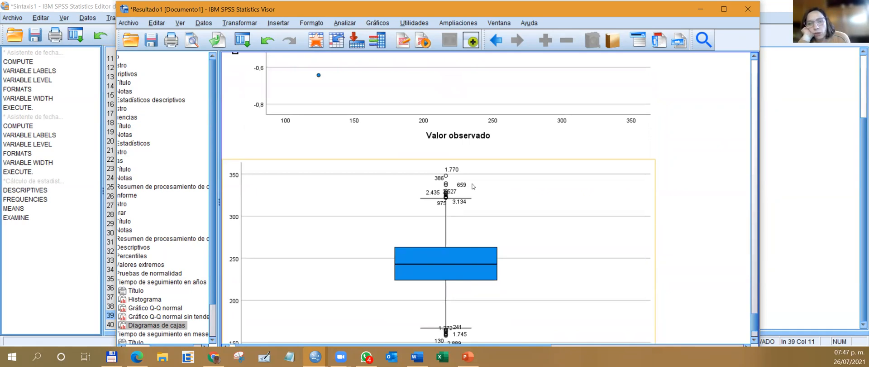
scroll(472, 186, "up", 5)
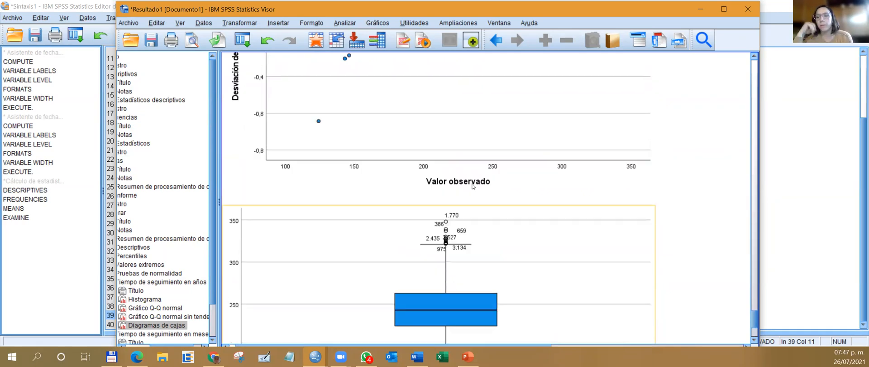
scroll(472, 186, "up", 20)
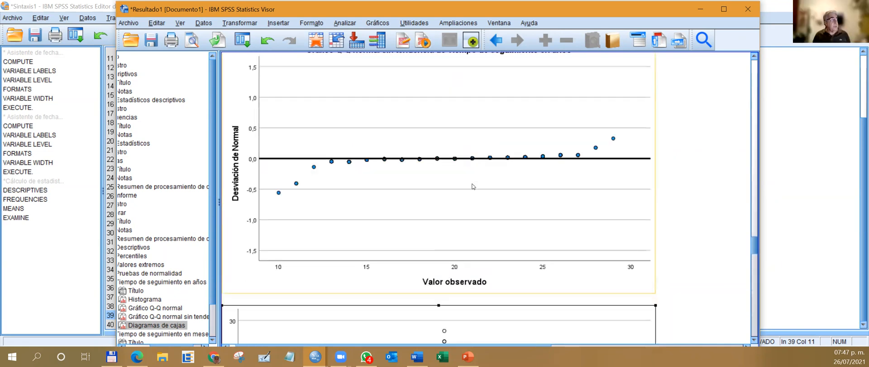
scroll(472, 186, "up", 20)
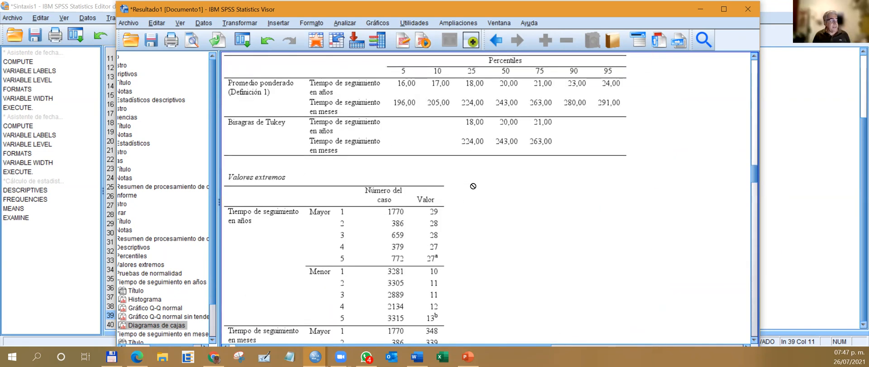
scroll(472, 187, "up", 10)
scroll(472, 187, "down", 20)
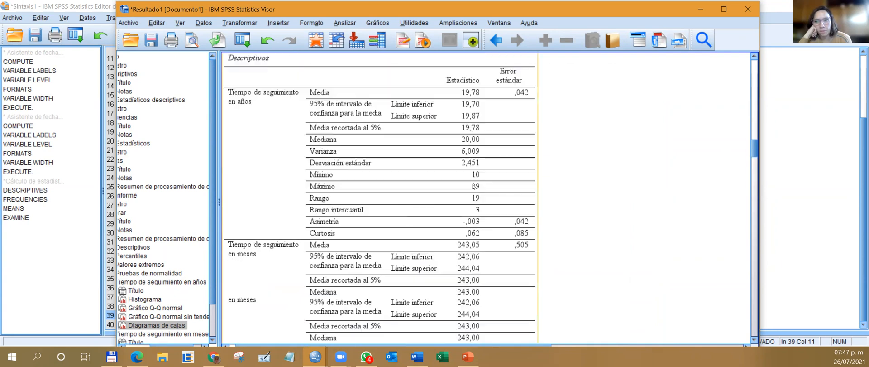
Check the Pruebas de normalidad table for both follow-up time variables, and return to the data editor.
scroll(473, 186, "down", 5)
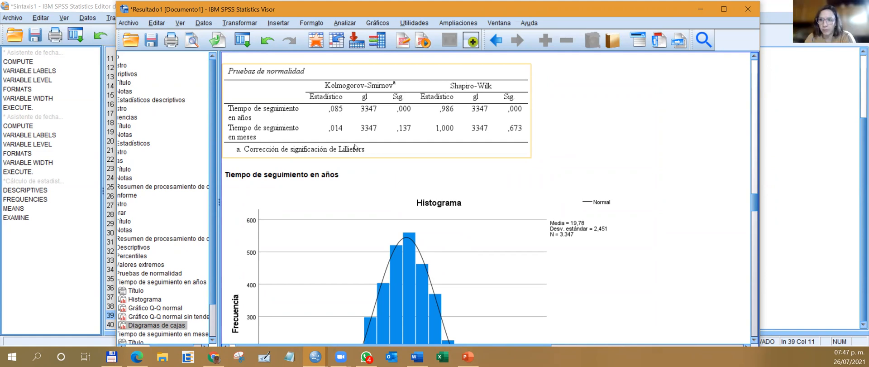
left_click_drag(289, 140, 328, 170)
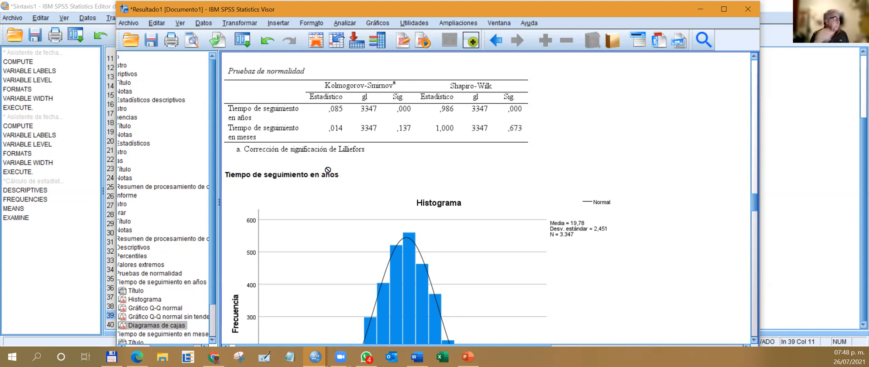
left_click(699, 10)
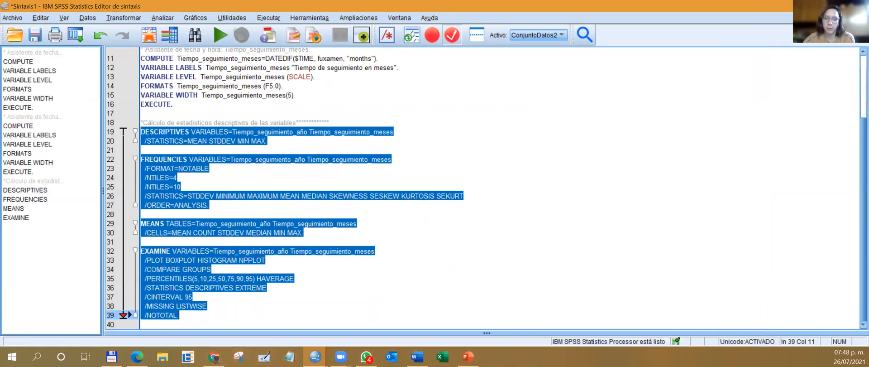
left_click(809, 7)
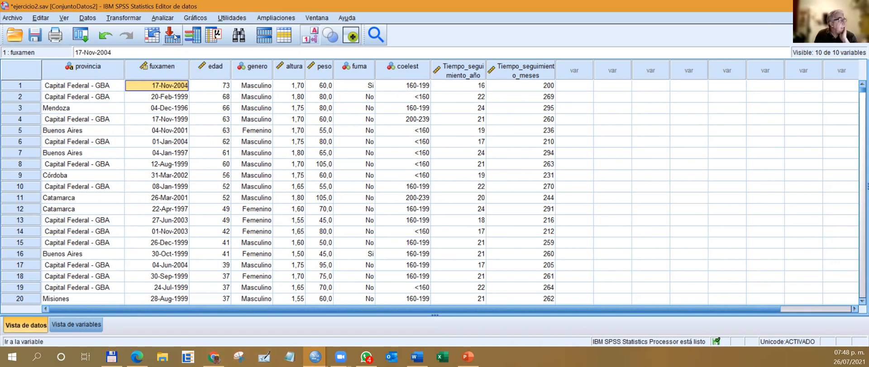
Set up a Tablas cruzadas analysis with Genero as the row variable and Colesterol total as the column variable.
left_click(167, 19)
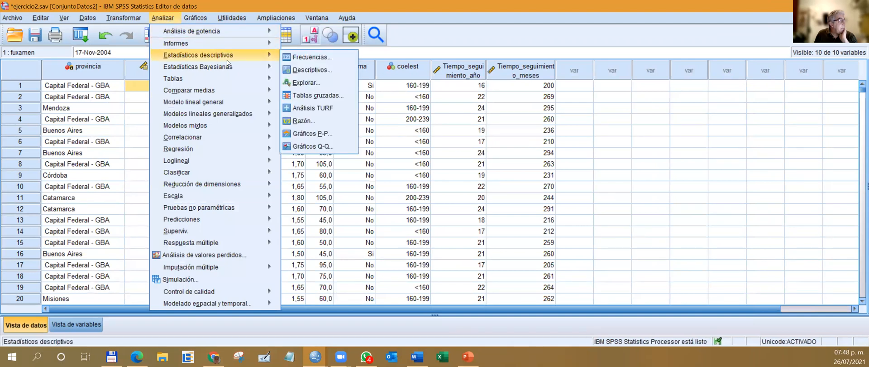
mouse_move(269, 56)
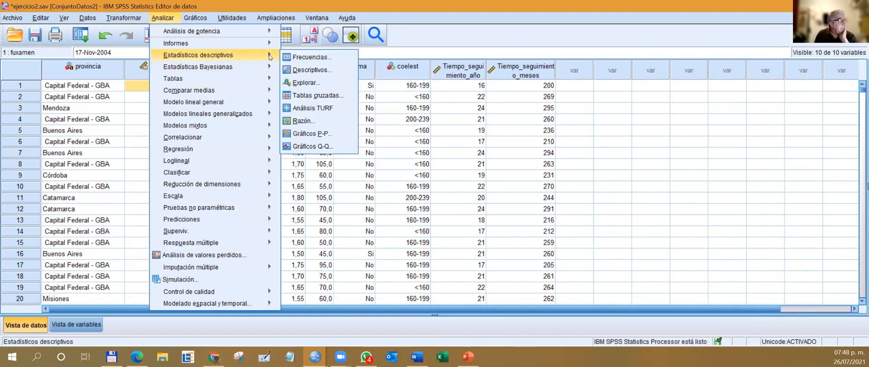
left_click(330, 95)
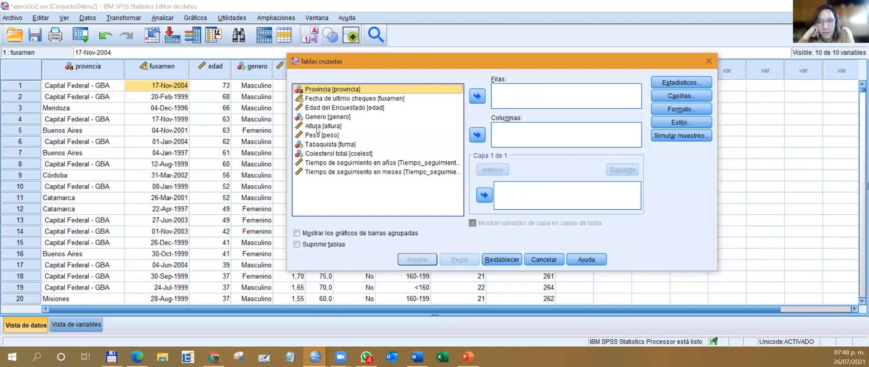
left_click(329, 117)
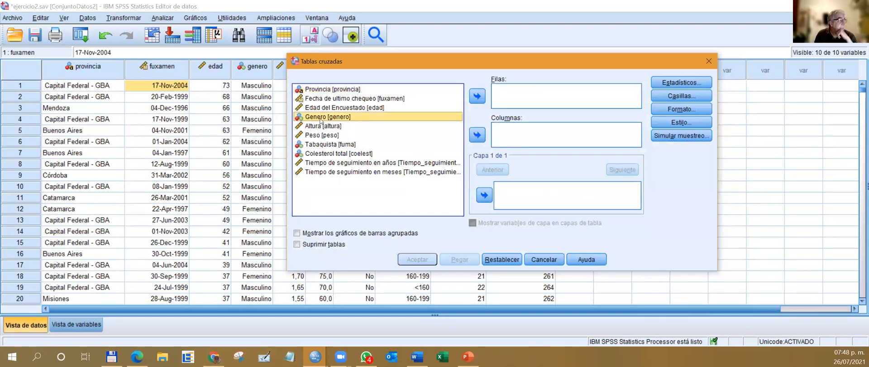
left_click(477, 97)
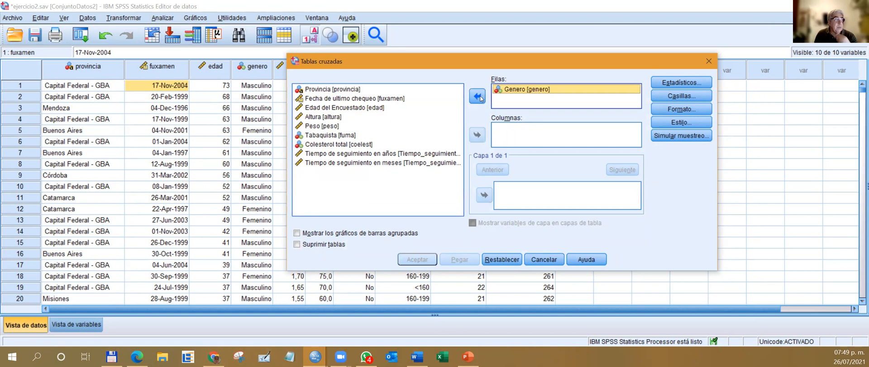
left_click(335, 144)
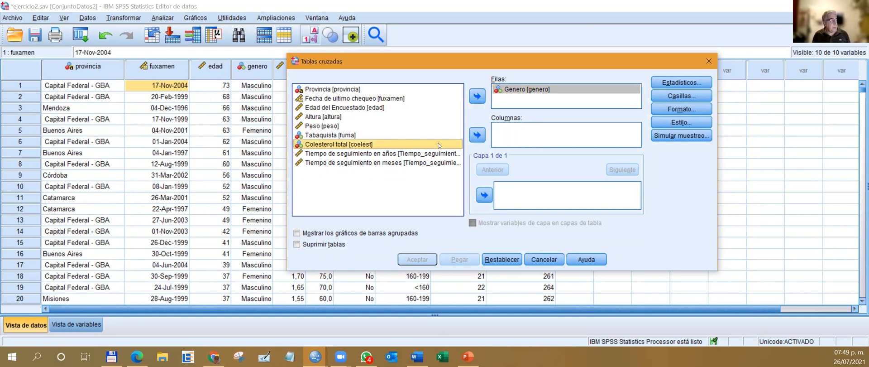
left_click(478, 135)
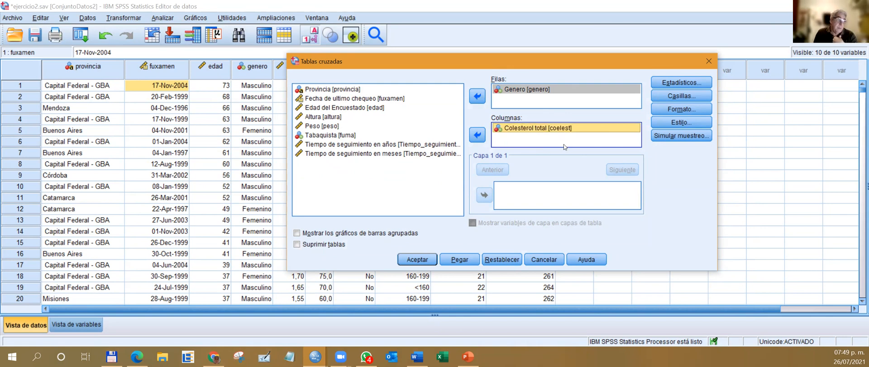
Add row percentages (Fila) to the observed counts in the crosstab cells.
left_click(682, 96)
left_click(335, 163)
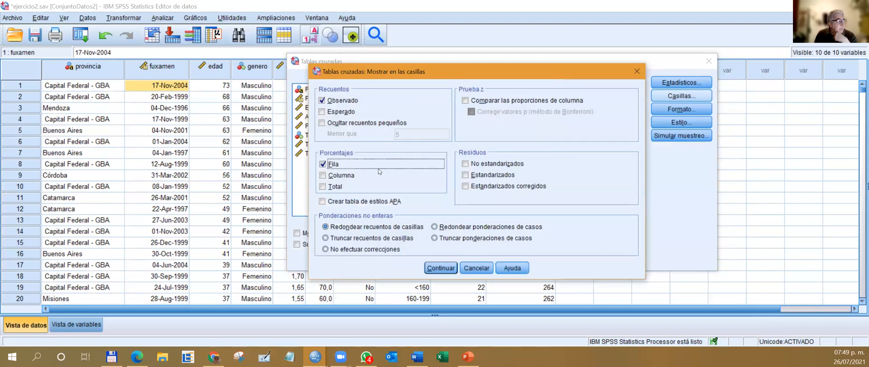
left_click(439, 271)
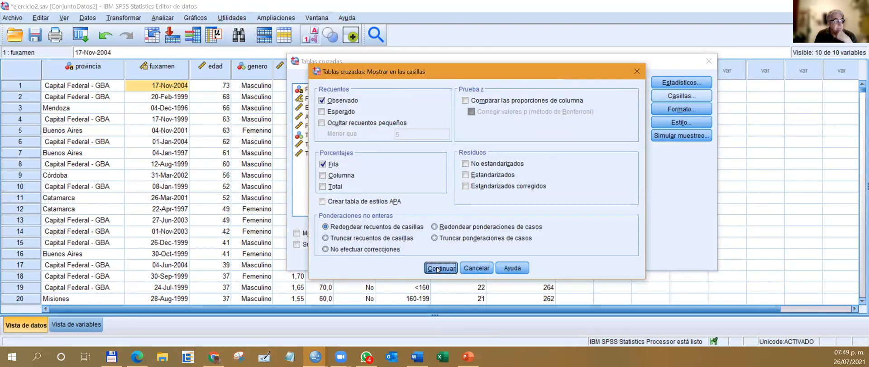
Request the Chi-cuadrado, Coeficiente de contingencia, and Phi y V de Cramer statistics for the crosstab.
left_click(681, 83)
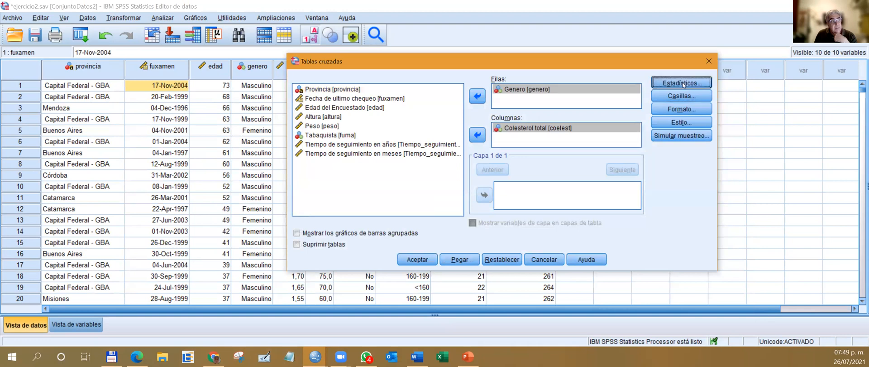
left_click(339, 46)
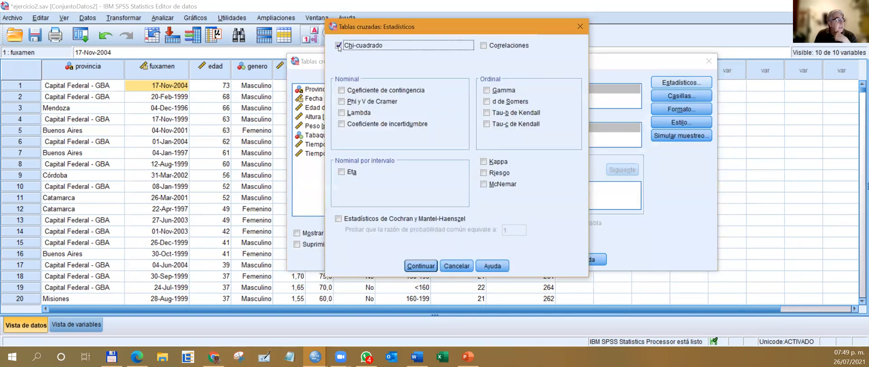
left_click(342, 91)
left_click(341, 101)
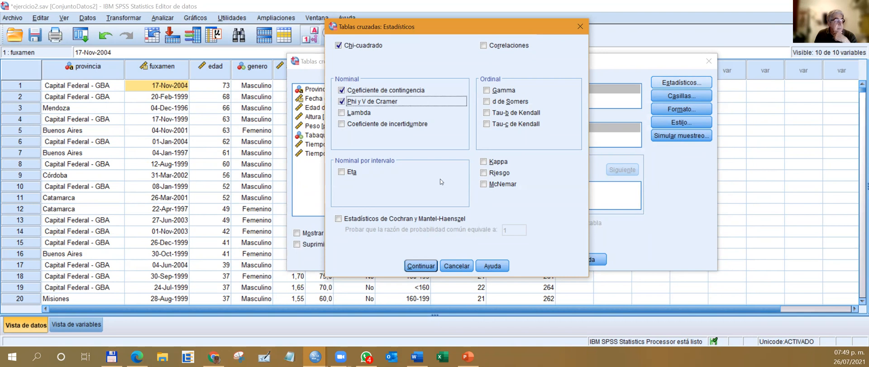
left_click(425, 266)
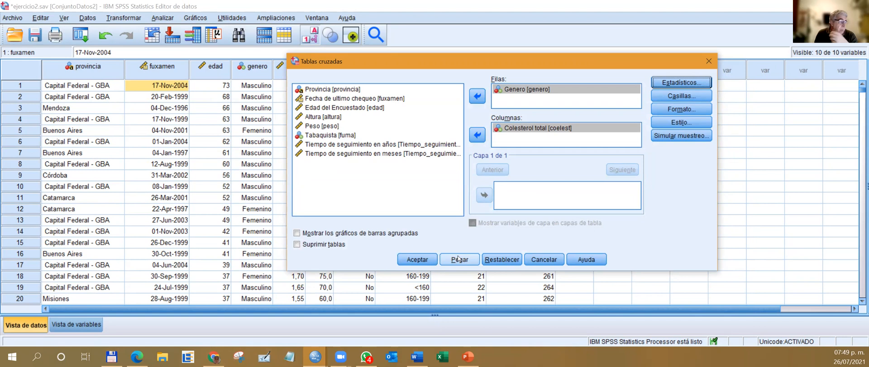
Paste the crosstab of Genero by Colesterol total as syntax and bring up the Sintaxis1 file.
left_click(459, 260)
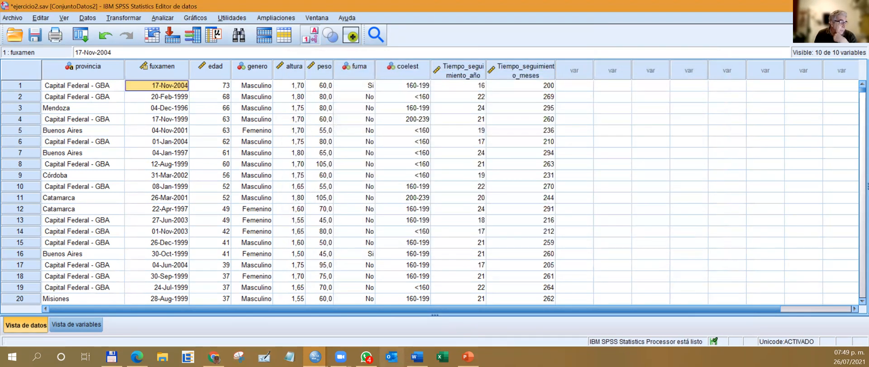
left_click(315, 357)
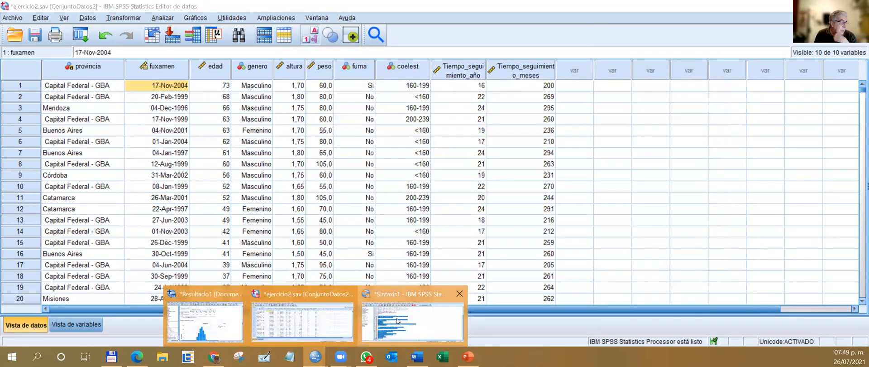
left_click(413, 317)
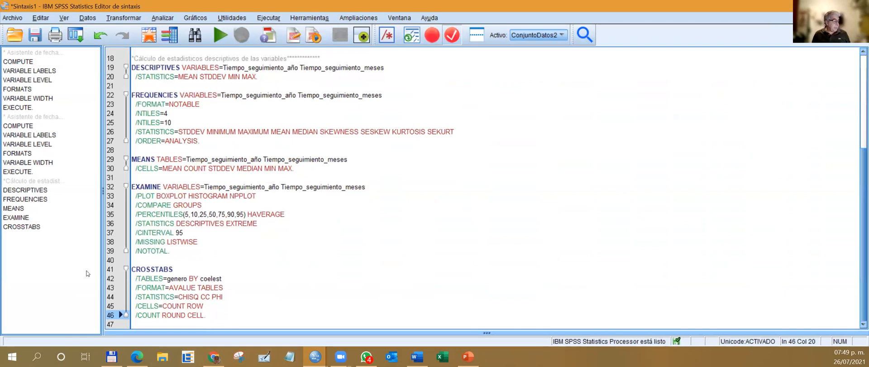
Run only the CROSSTABS block, lines 41 to 46, from the syntax file.
left_click_drag(206, 314, 95, 267)
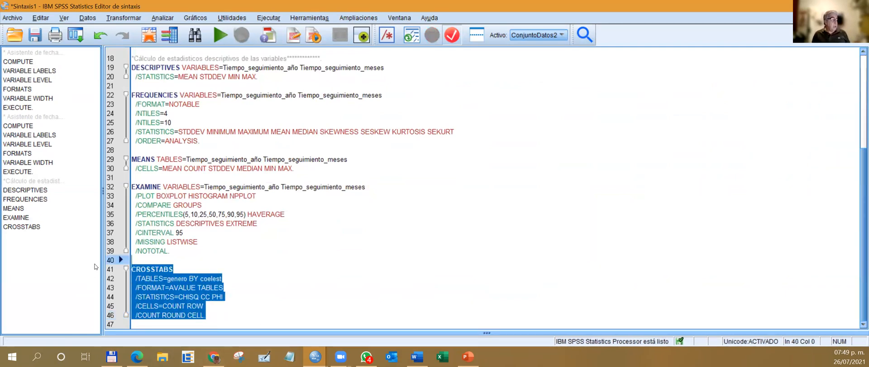
left_click(167, 261)
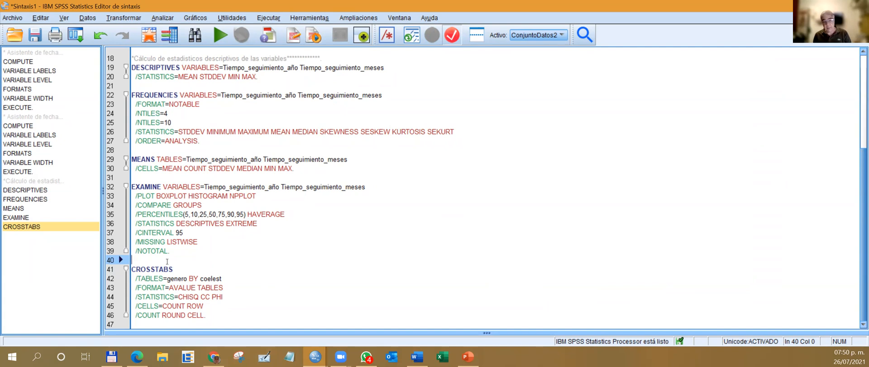
left_click_drag(206, 315, 91, 266)
key("ctrl+r")
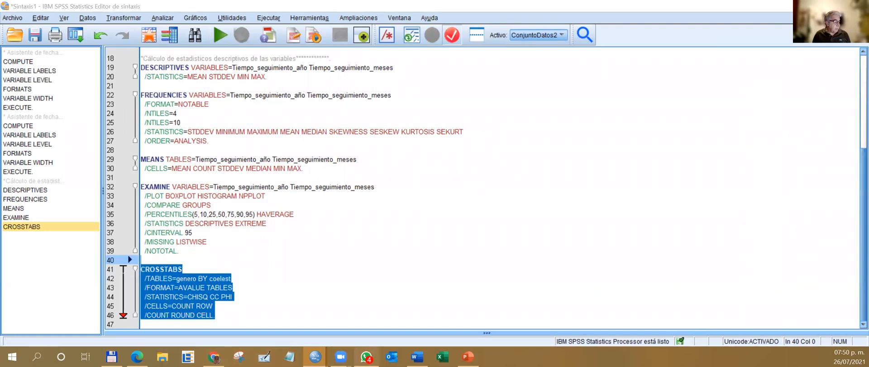
Bring up the results and examine the Genero by Colesterol total crosstab, the Pruebas de chi-cuadrado and the Medidas simétricas.
mouse_move(315, 356)
left_click(219, 320)
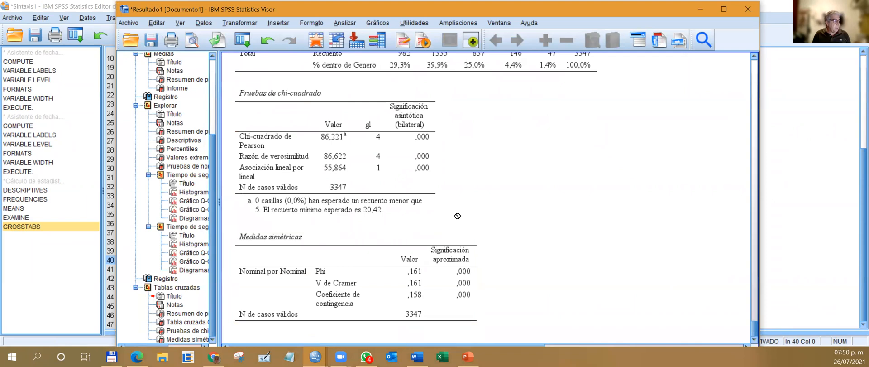
scroll(381, 145, "up", 2)
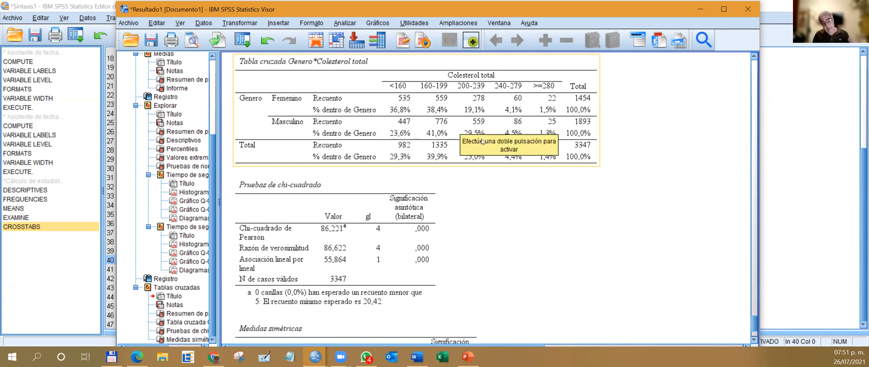
scroll(483, 142, "down", 3)
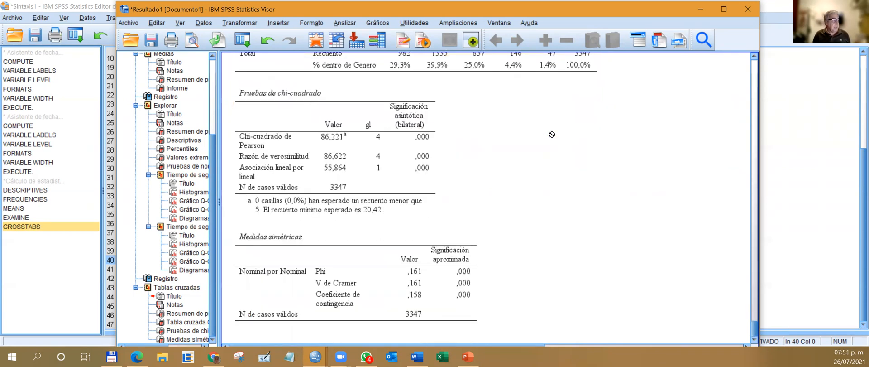
left_click(427, 109)
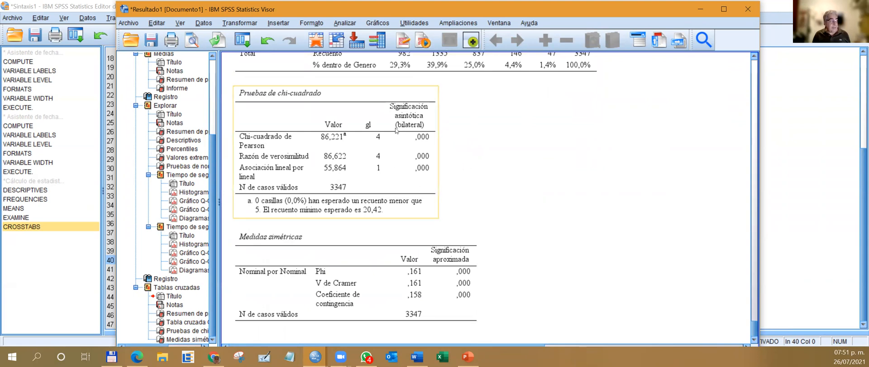
left_click_drag(390, 161, 493, 283)
left_click(381, 275)
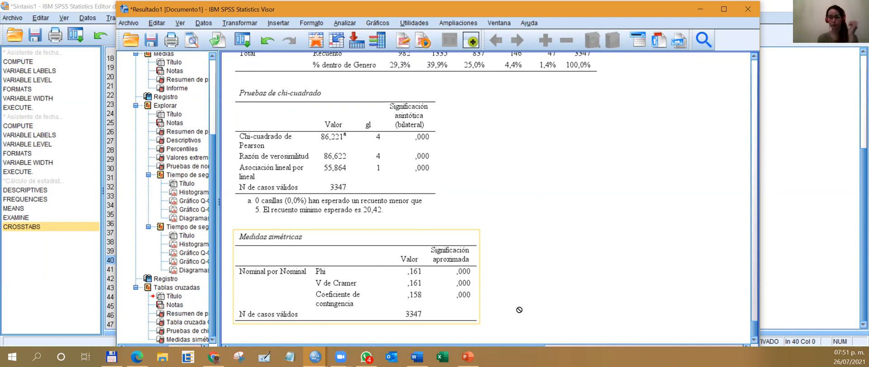
Return to the Tabla cruzada Genero*Colesterol total and compare the cholesterol row percentages of Femenino and Masculino alongside the association measures.
scroll(627, 277, "up", 4)
left_click(472, 226)
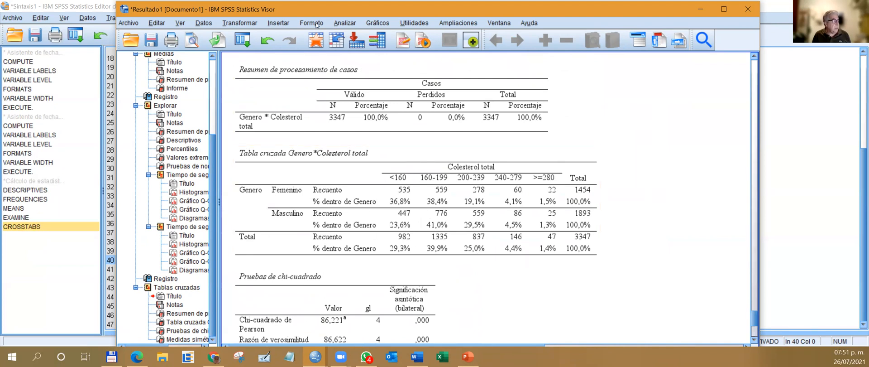
left_click(371, 24)
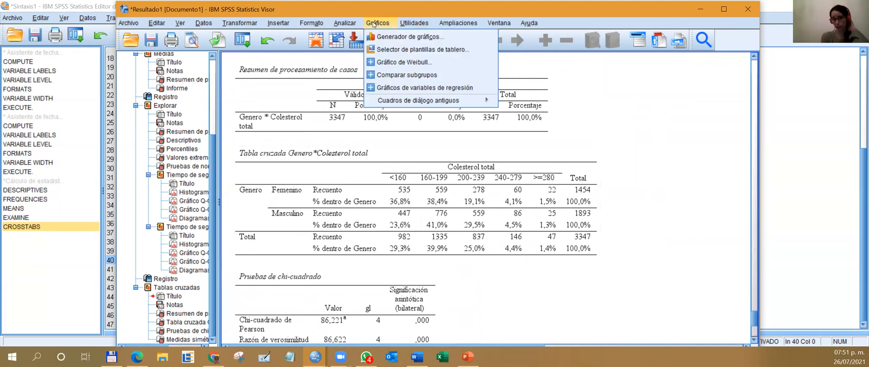
mouse_move(345, 21)
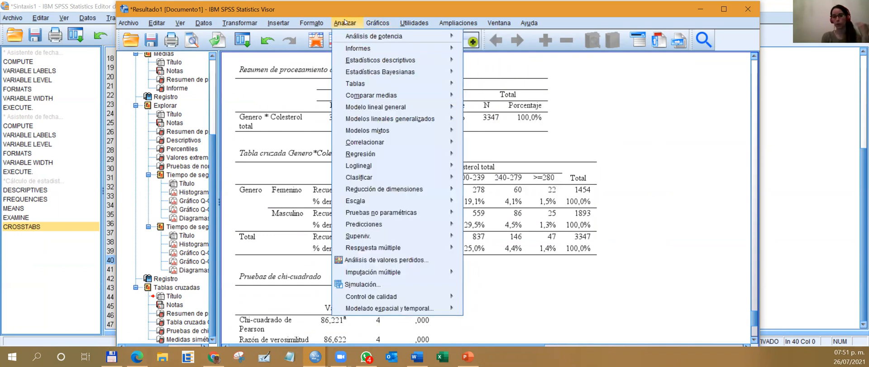
left_click(549, 208)
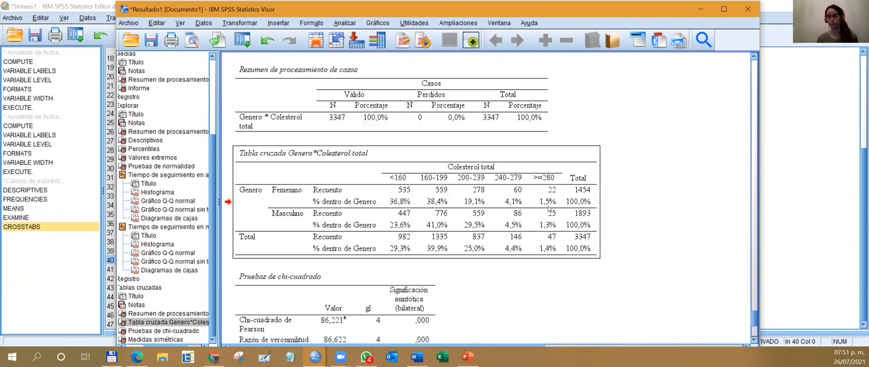
scroll(550, 209, "down", 5)
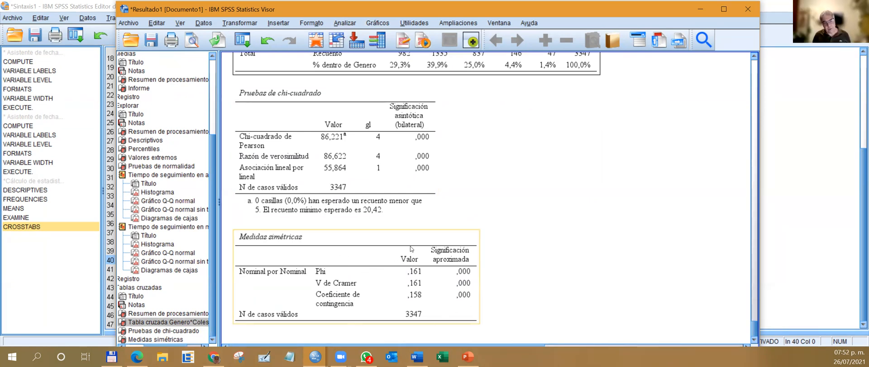
scroll(457, 272, "up", 4)
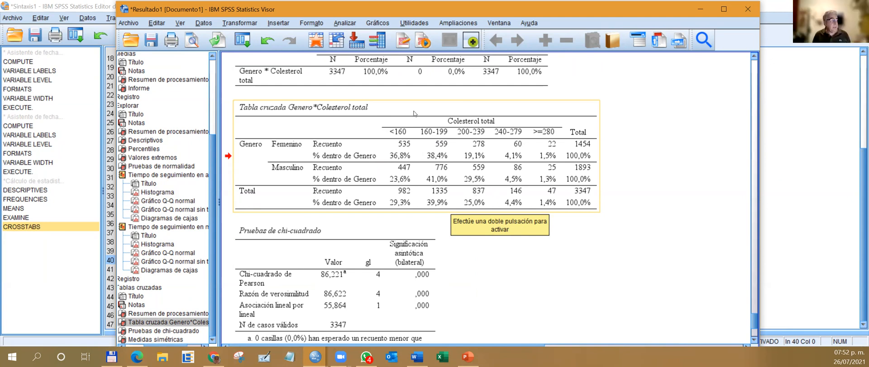
left_click_drag(411, 208, 529, 224)
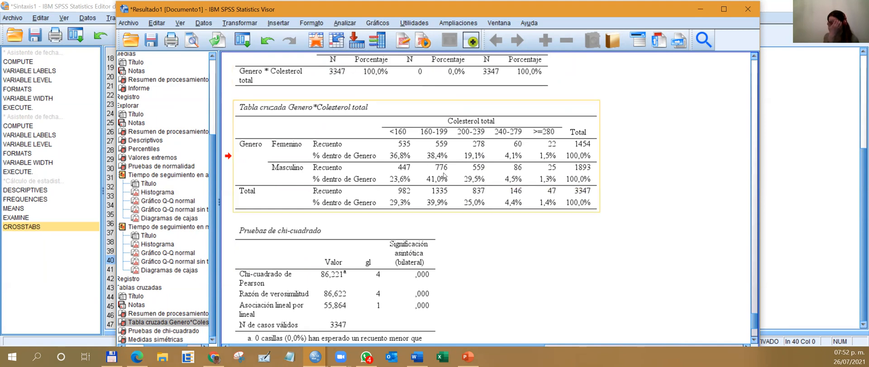
Rerun the Genero by Colesterol total crosstab with observed counts excluded, keeping only row percentages in the cells.
left_click(340, 25)
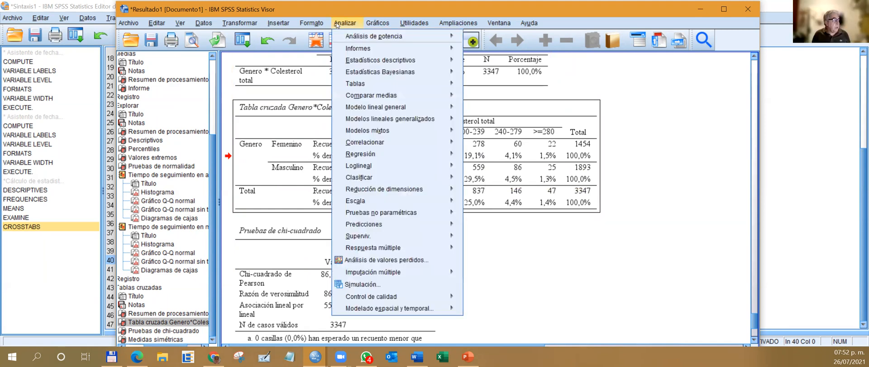
mouse_move(367, 63)
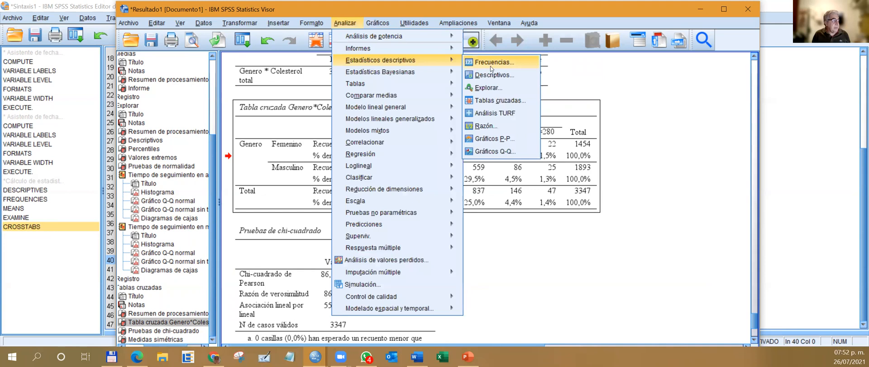
left_click(498, 100)
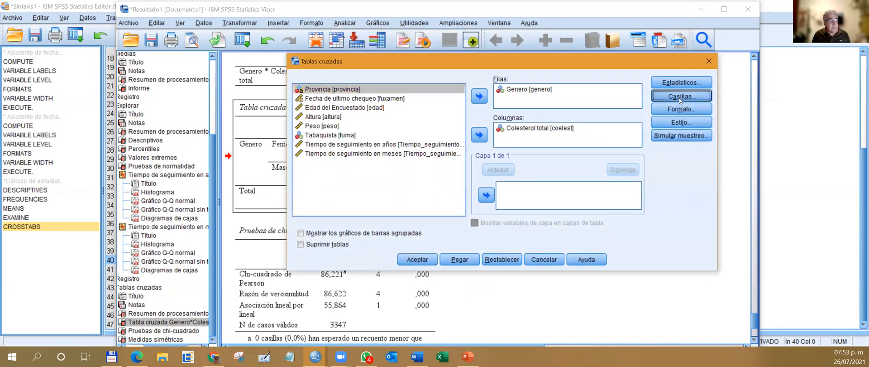
left_click(679, 97)
left_click(331, 165)
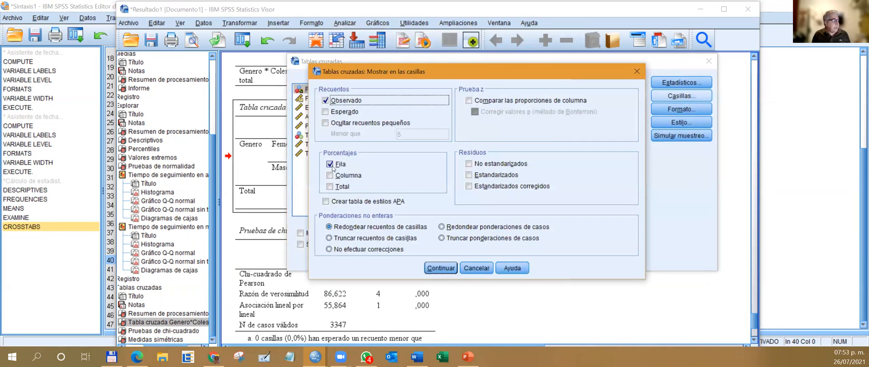
left_click(325, 101)
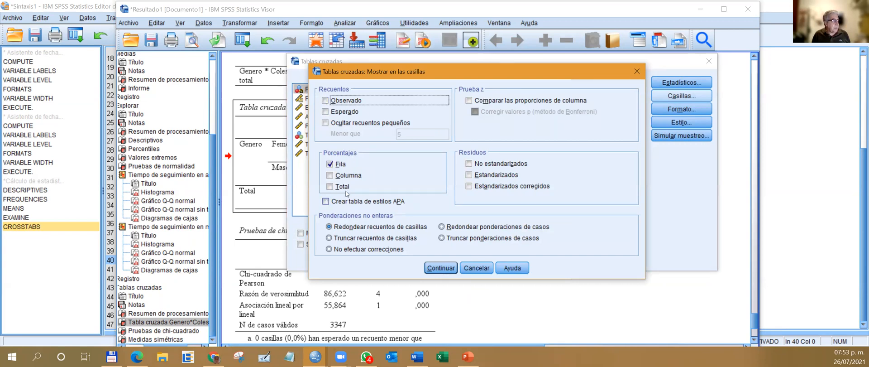
left_click(441, 268)
left_click(436, 262)
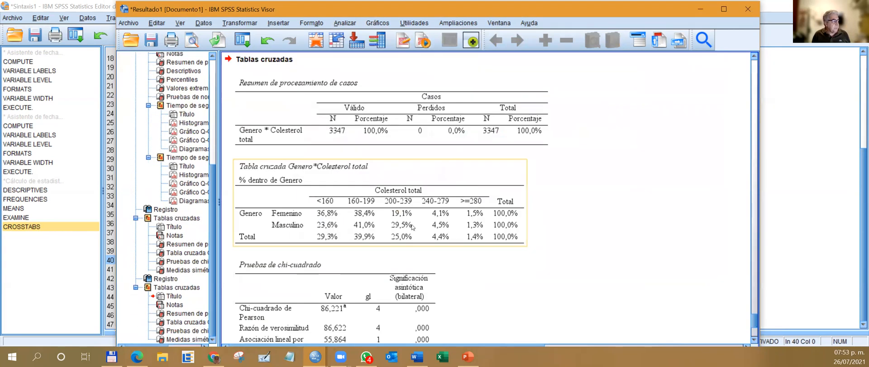
Copy the percentage-only Genero by Colesterol total crosstab and paste it at cell A1 of a new blank Excel workbook.
scroll(412, 226, "down", 3)
right_click(382, 85)
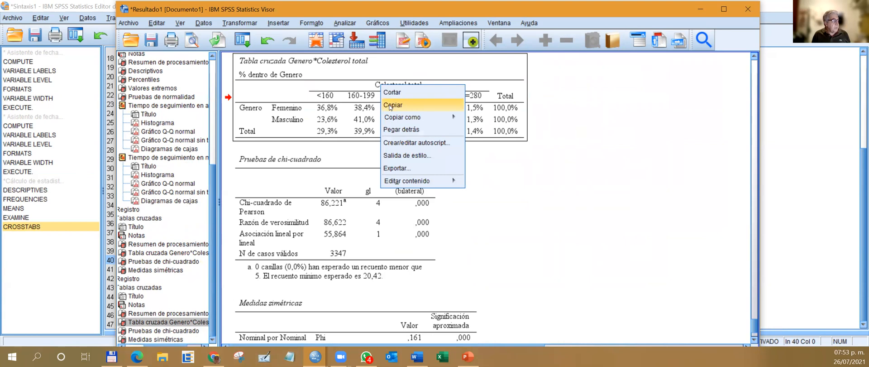
left_click(393, 104)
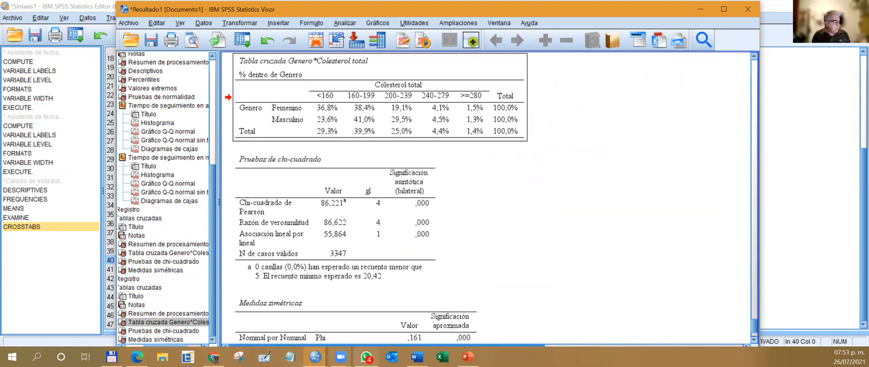
left_click(440, 356)
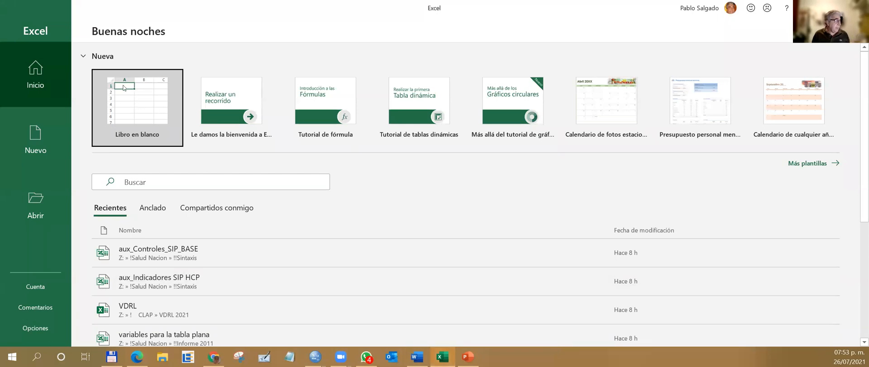
left_click(123, 87)
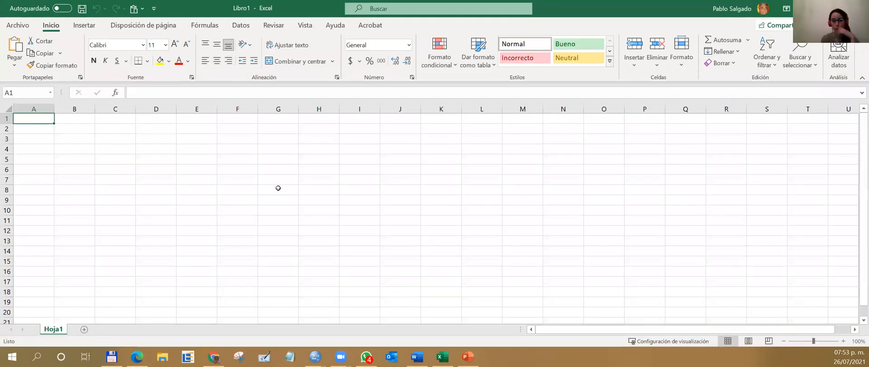
scroll(317, 194, "up", 2)
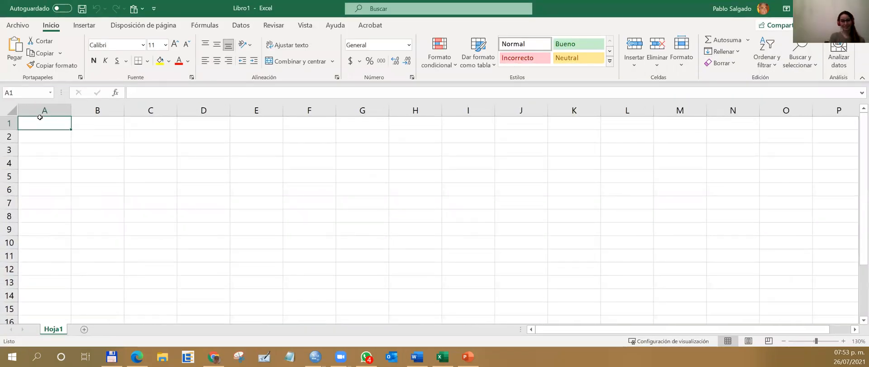
key("ctrl+v")
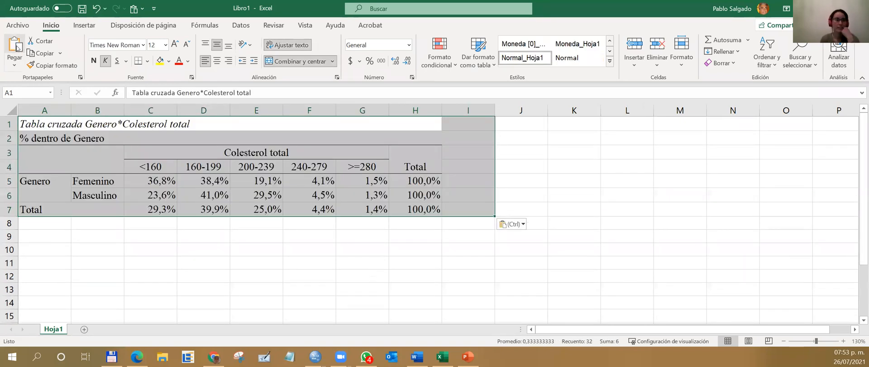
Unmerge the empty header cell A3:B4 of the pasted table.
left_click(380, 259)
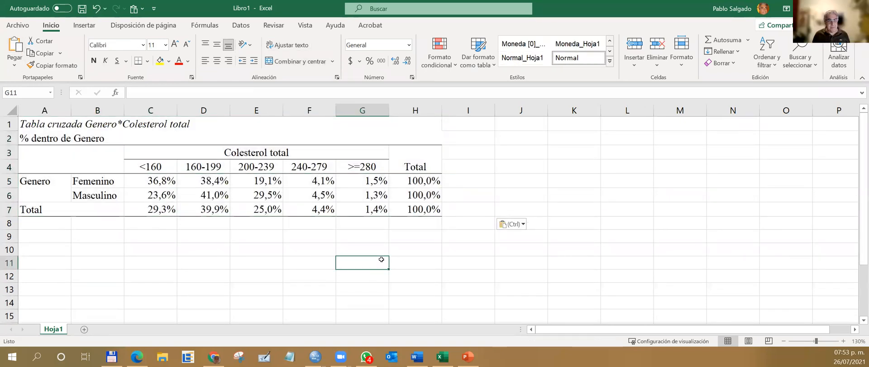
left_click(117, 159)
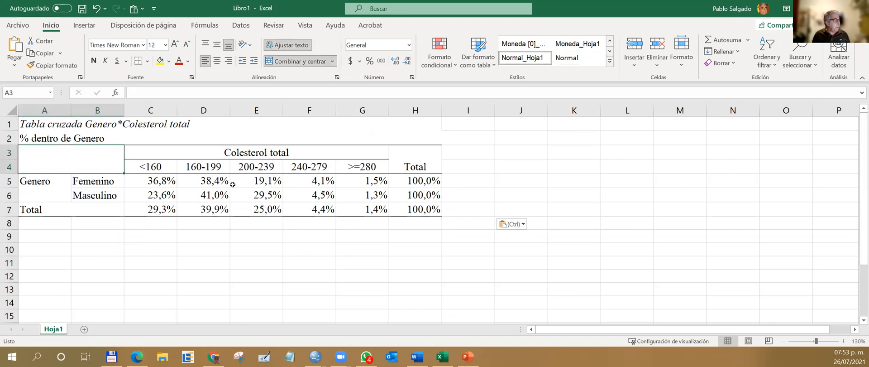
left_click(294, 61)
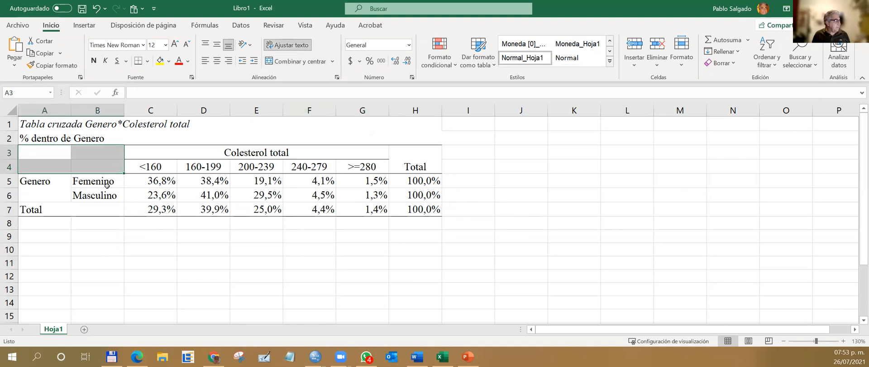
Insert a clustered column chart (Columnas agrupadas) from B4:G6, covering the cholesterol categories for Femenino and Masculino.
left_click_drag(105, 168, 356, 190)
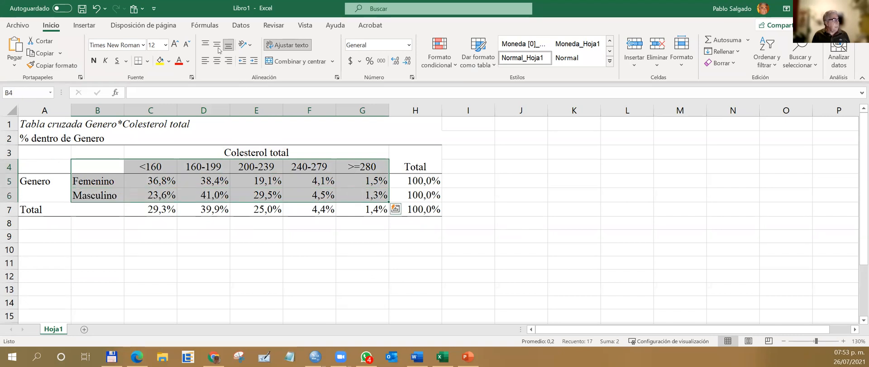
left_click(86, 26)
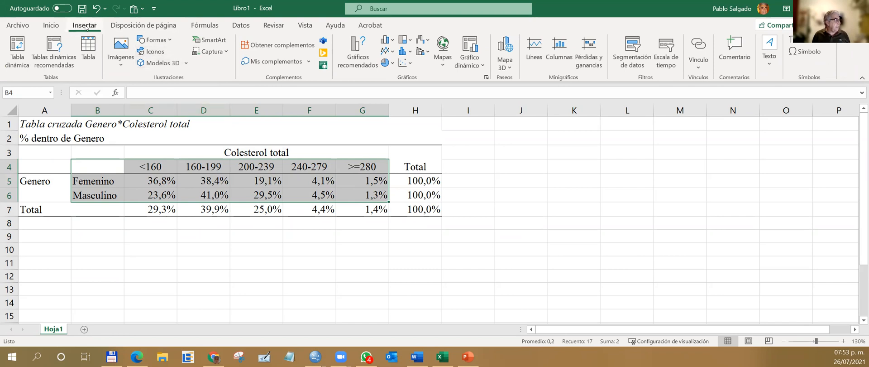
left_click(361, 61)
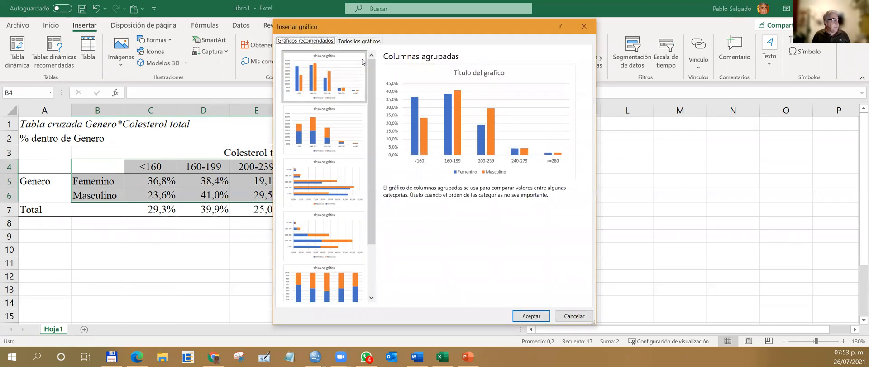
left_click(531, 316)
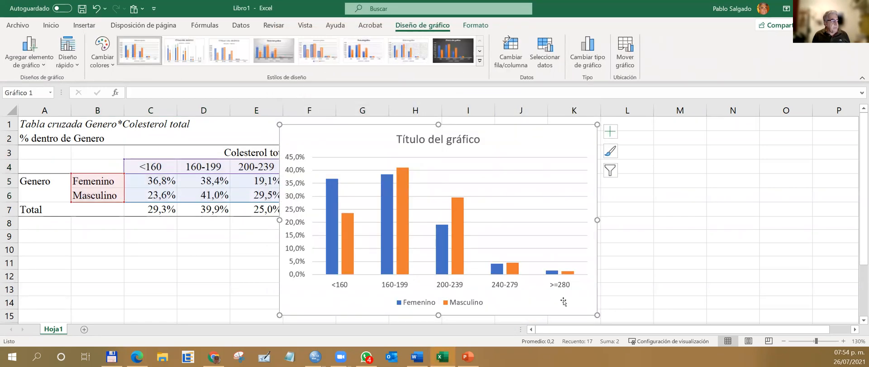
Add data labels to the Masculino and Femenino series of the column chart.
right_click(331, 236)
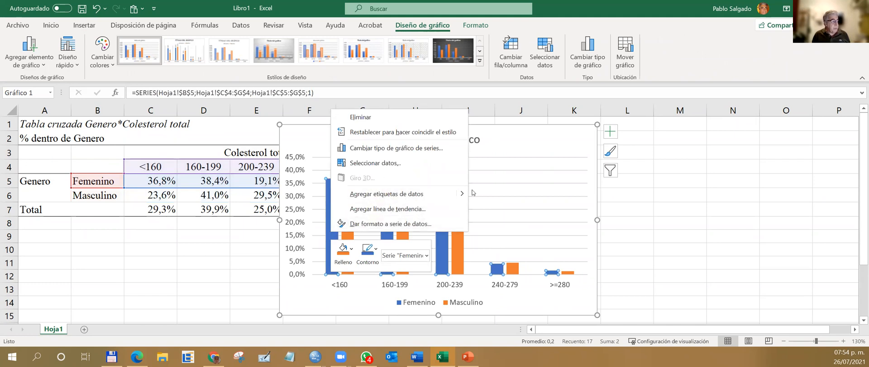
left_click(496, 197)
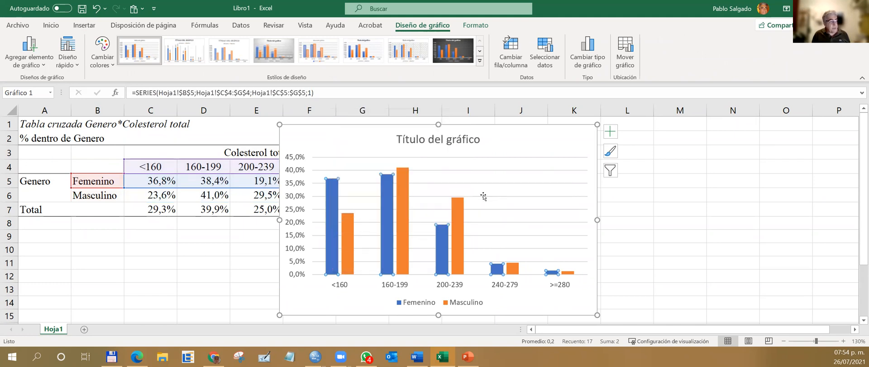
right_click(346, 225)
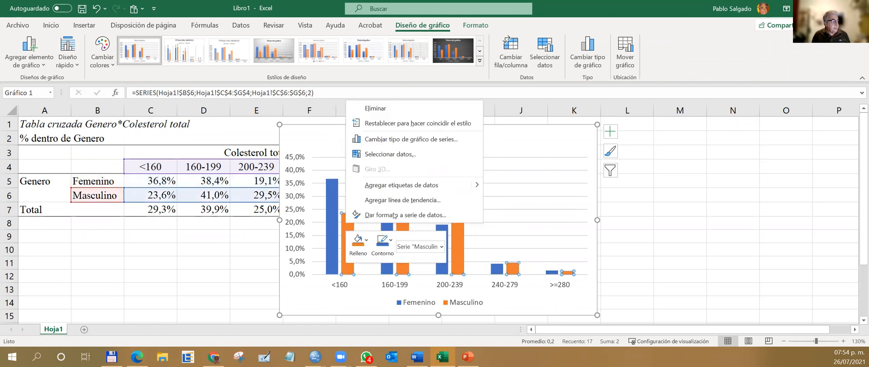
mouse_move(476, 187)
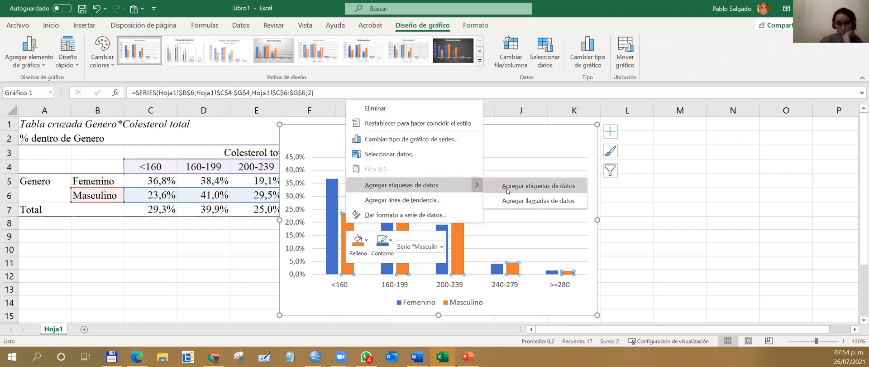
left_click(510, 189)
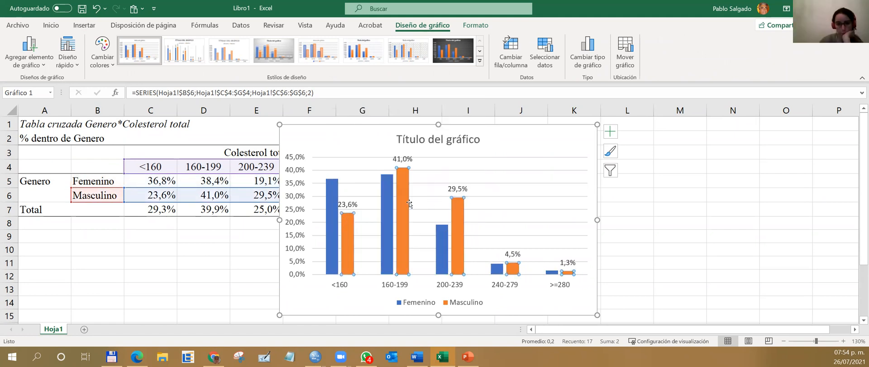
right_click(329, 224)
mouse_move(467, 187)
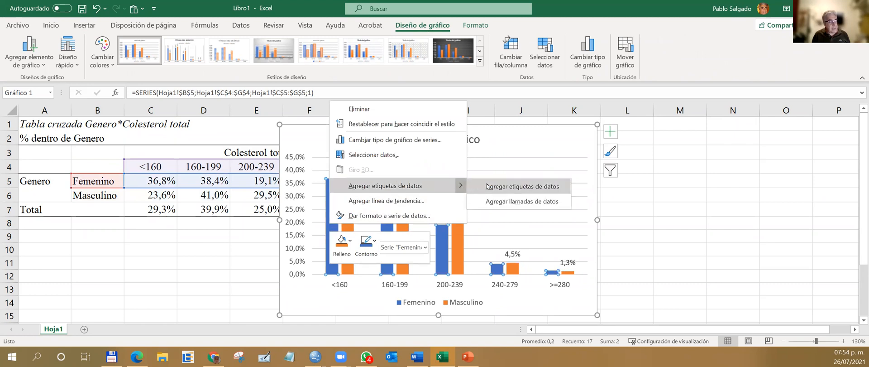
left_click(507, 187)
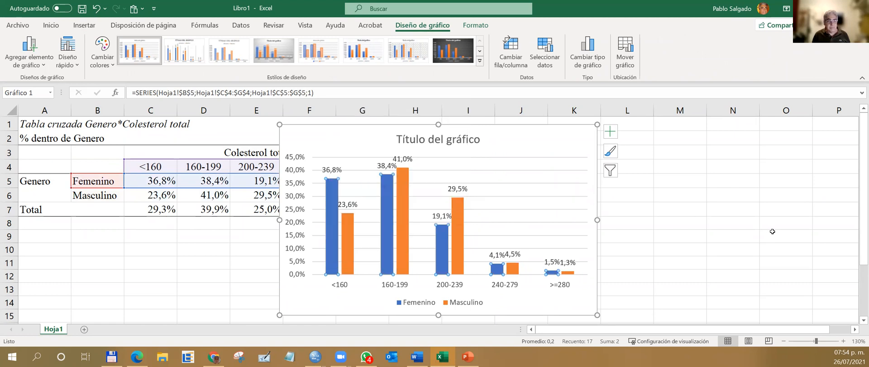
left_click(471, 261)
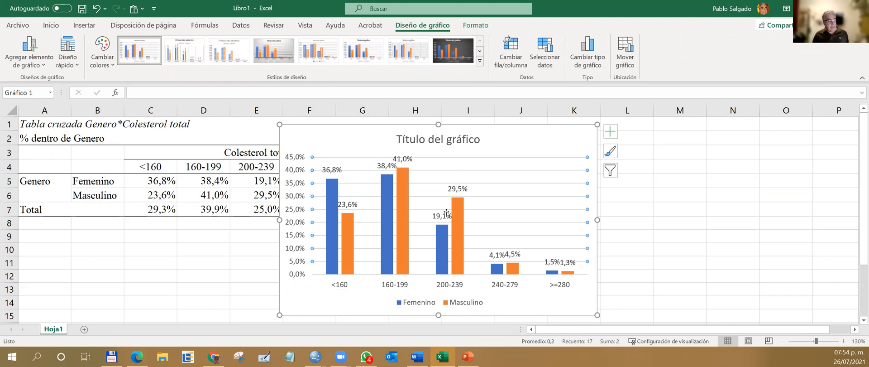
mouse_move(451, 229)
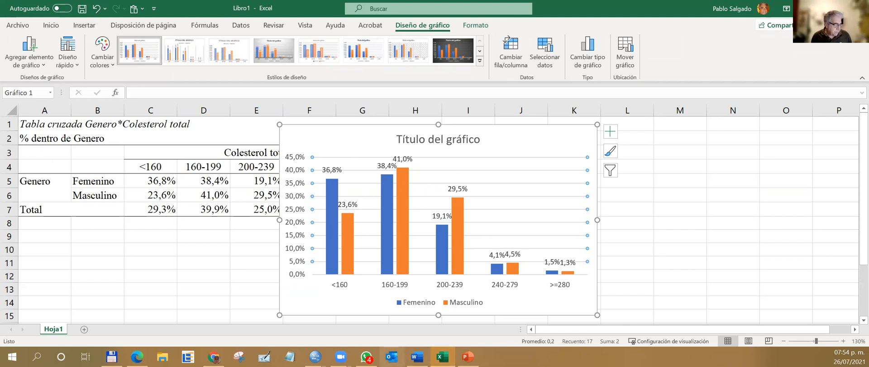
Switch to the ejercicio2.sav data in SPSS and rerun the Genero by Colesterol total crosstab with corrected standardized residuals added to the row percentages.
mouse_move(315, 356)
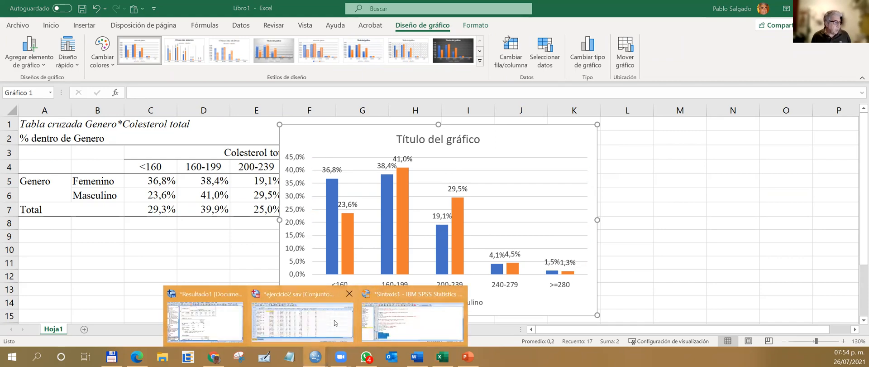
left_click(335, 323)
left_click(163, 18)
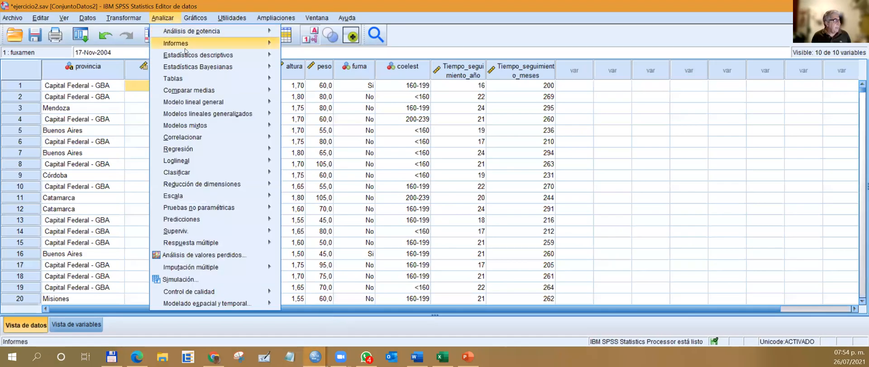
mouse_move(195, 54)
left_click(317, 94)
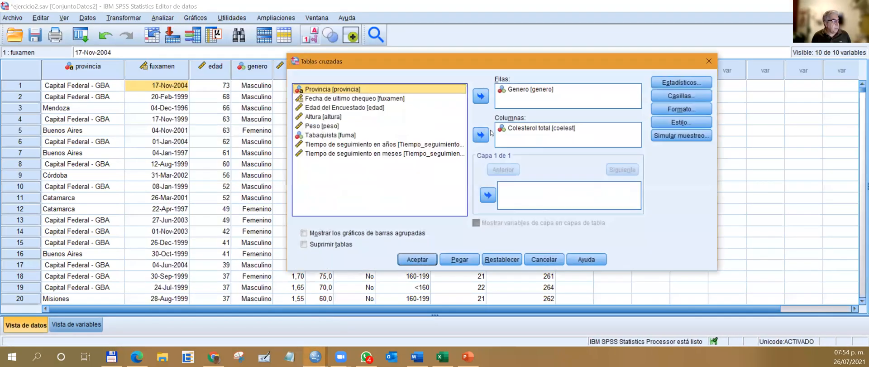
left_click(680, 95)
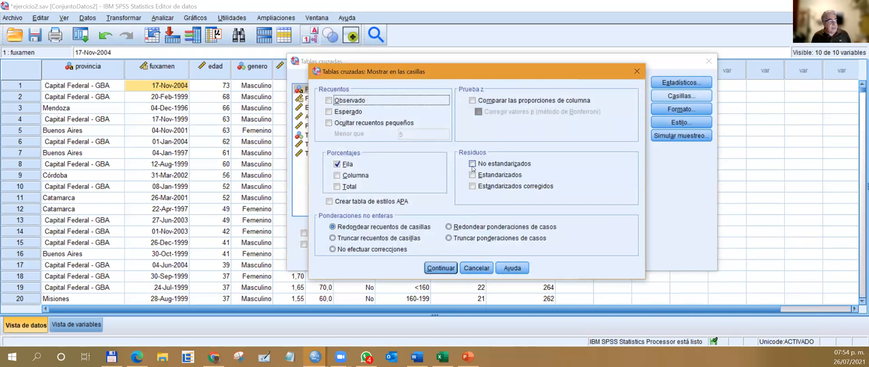
left_click(473, 186)
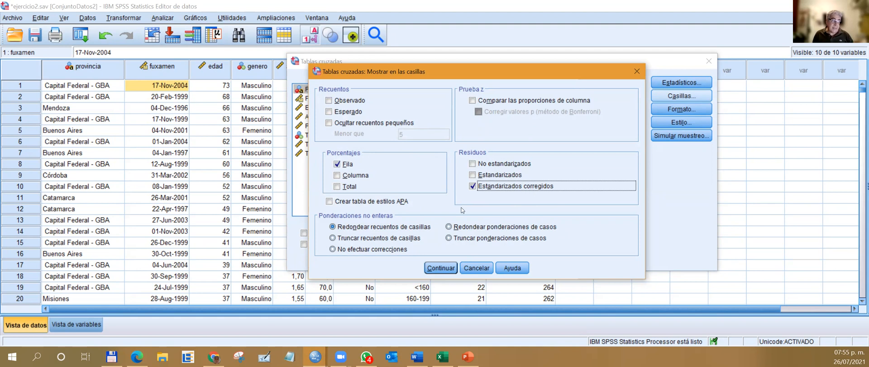
left_click(443, 268)
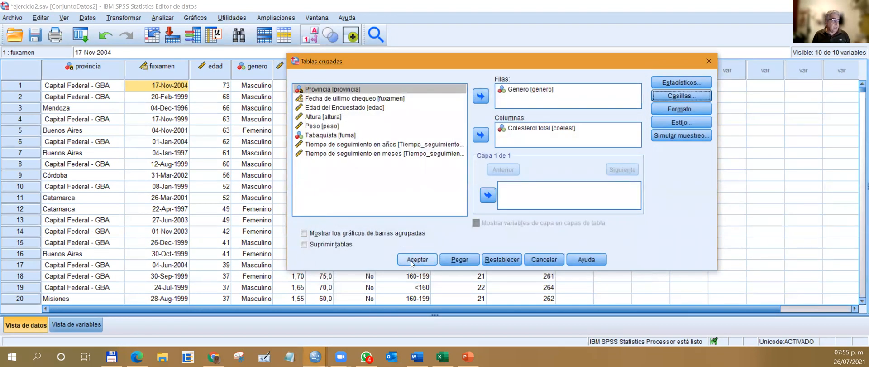
left_click(415, 262)
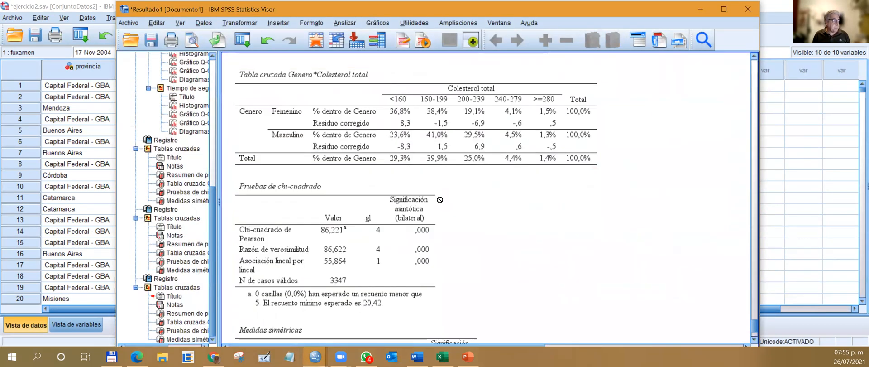
scroll(440, 199, "up", 3)
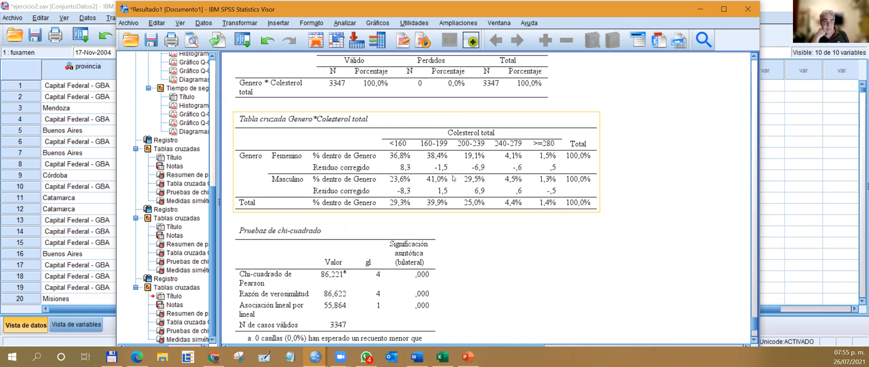
Examine the Genero by Colesterol total crosstab and chi-square output, and return to the ejercicio2.sav data.
left_click(400, 277)
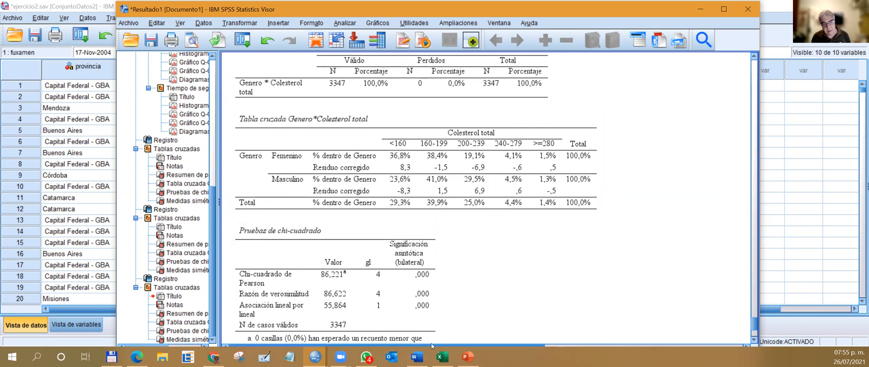
left_click(360, 183)
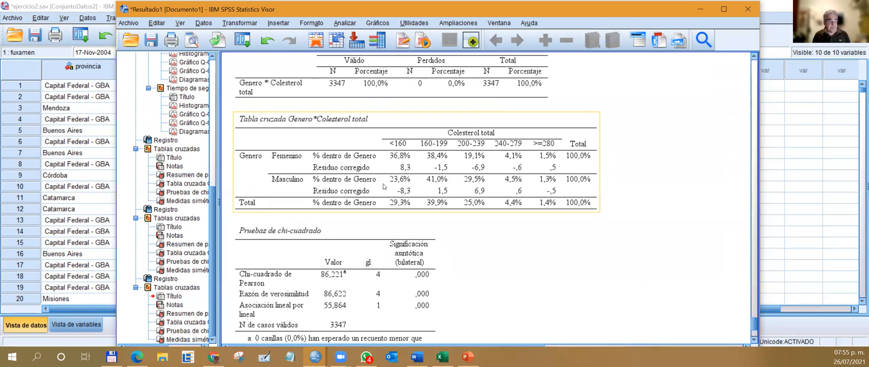
left_click(700, 9)
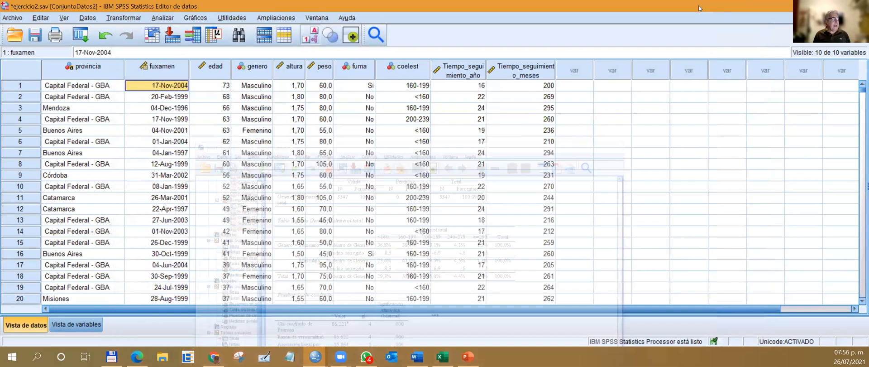
left_click(95, 87)
left_click(218, 87)
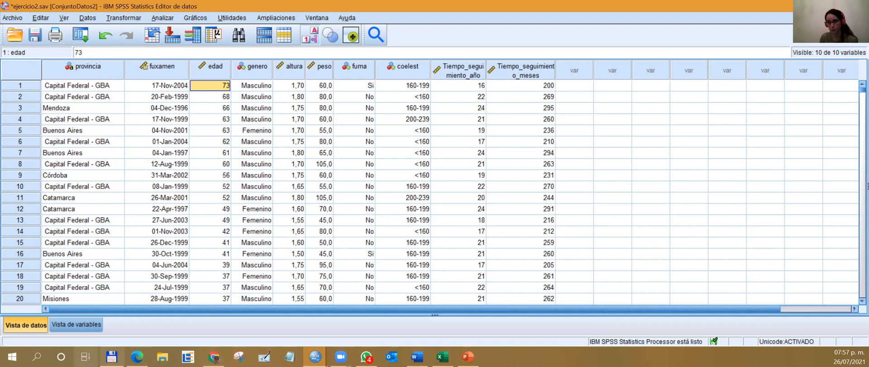
Switch to Total Commander and open the Operadores_en_SPSS document from the Semana 3 4 folder.
left_click(112, 356)
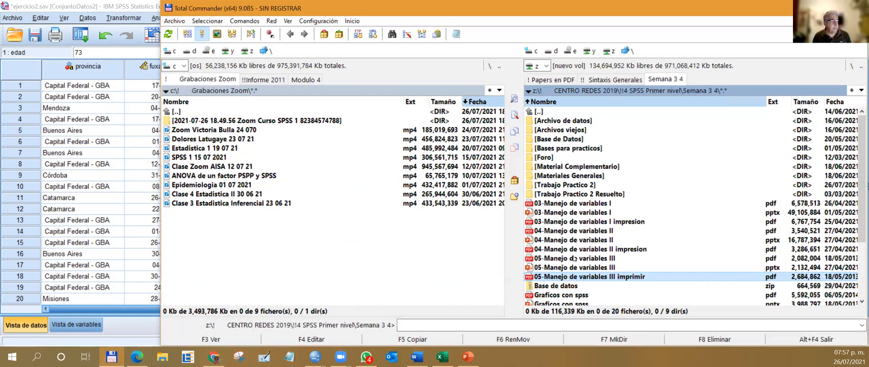
scroll(588, 226, "down", 3)
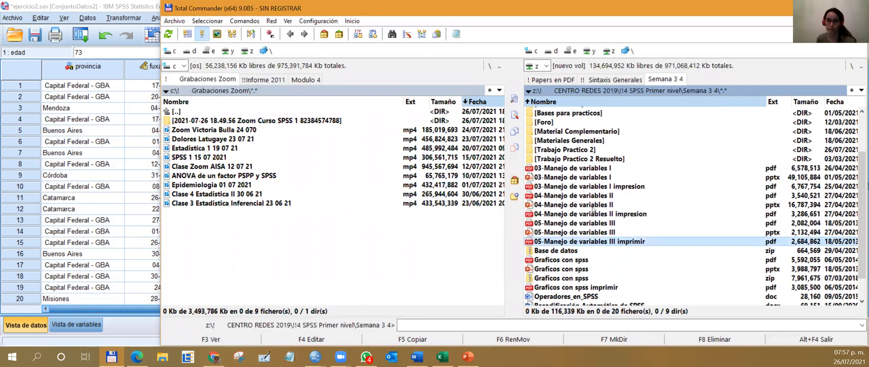
scroll(593, 207, "down", 1)
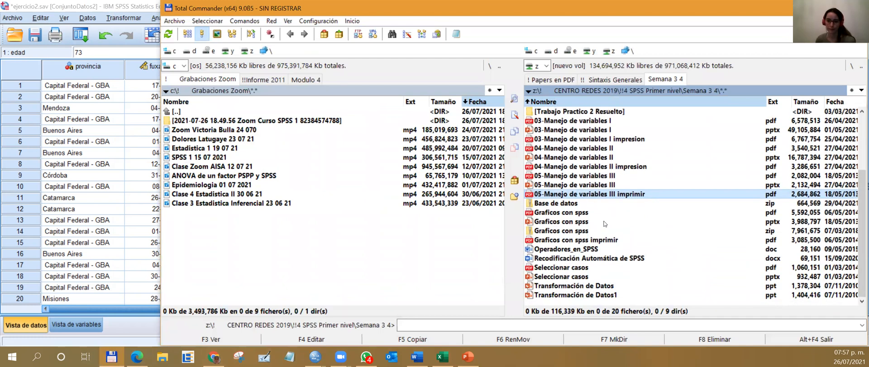
double_click(576, 250)
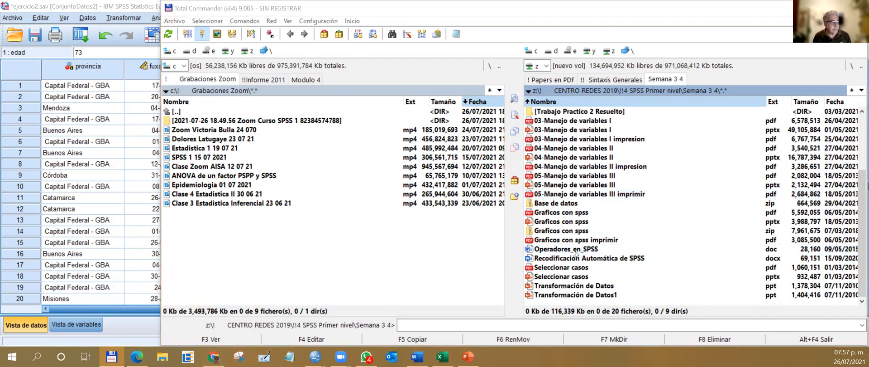
Review the arithmetic, relational and logical operators in the Operadores_en_SPSS document and close it.
scroll(458, 188, "down", 5)
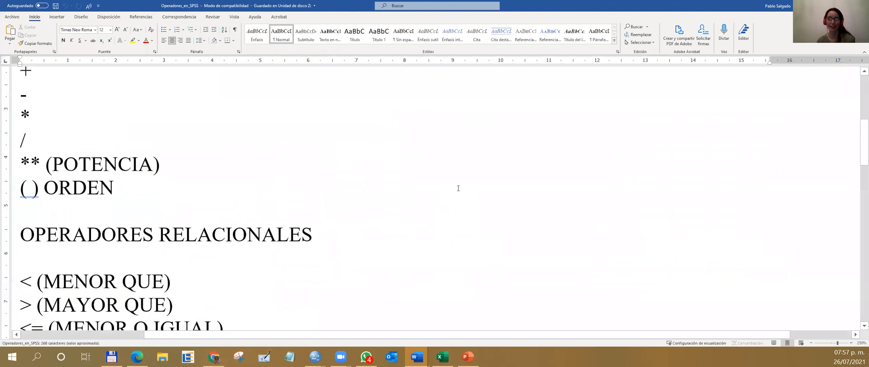
scroll(136, 195, "up", 3)
scroll(133, 196, "down", 3)
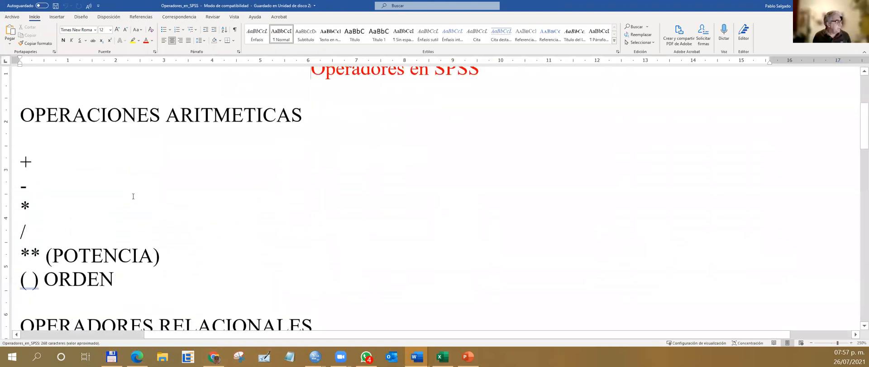
left_click(40, 164)
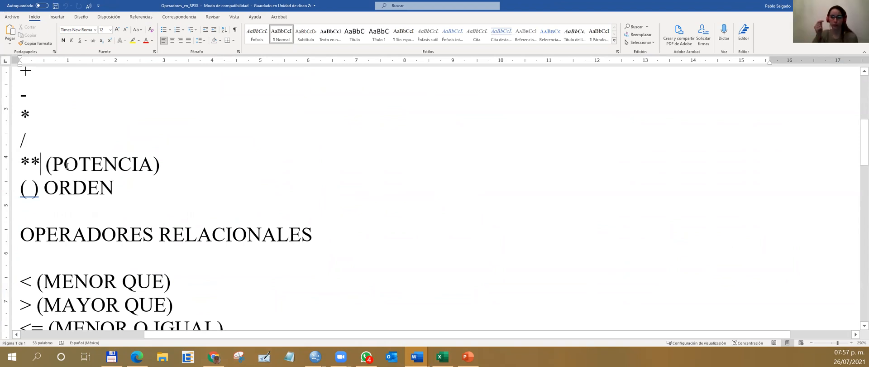
scroll(74, 168, "down", 6)
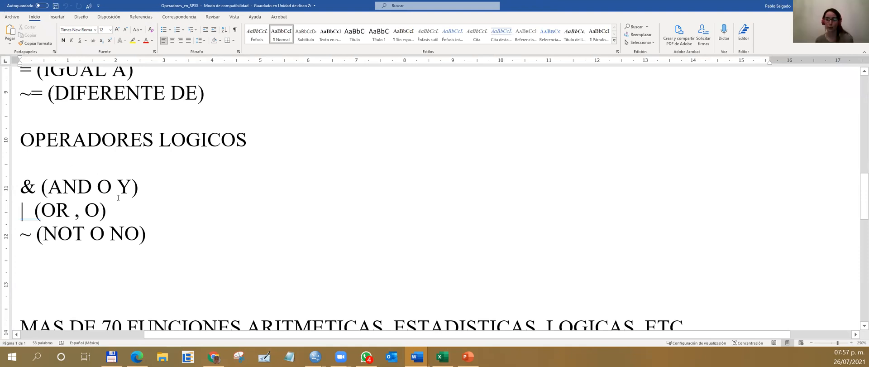
scroll(84, 160, "up", 6)
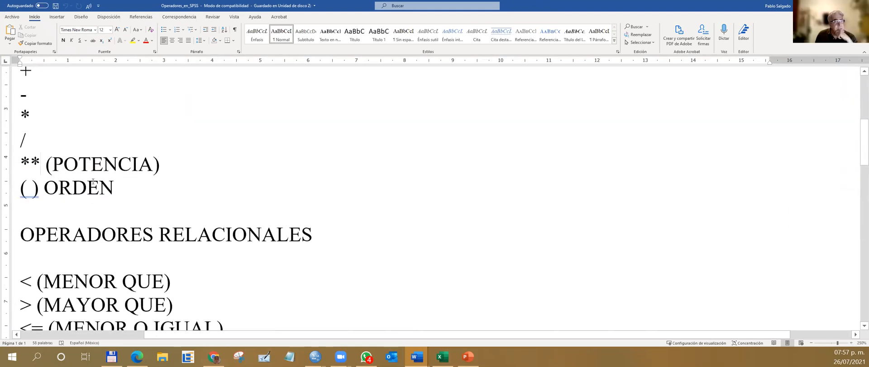
scroll(97, 185, "down", 2)
scroll(100, 186, "down", 6)
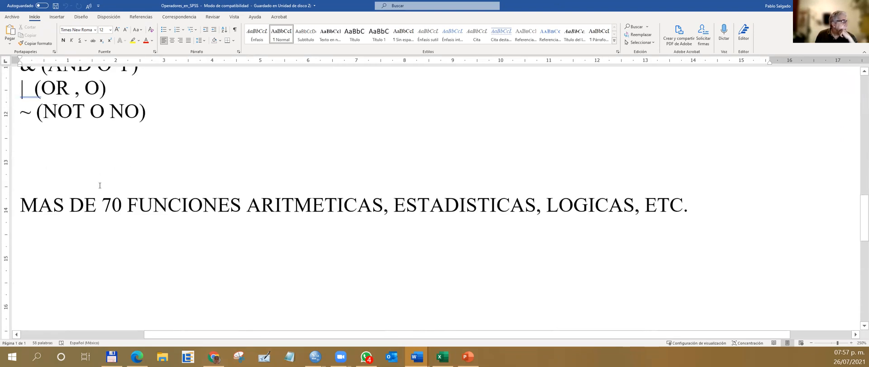
scroll(99, 185, "down", 5)
scroll(99, 185, "up", 2)
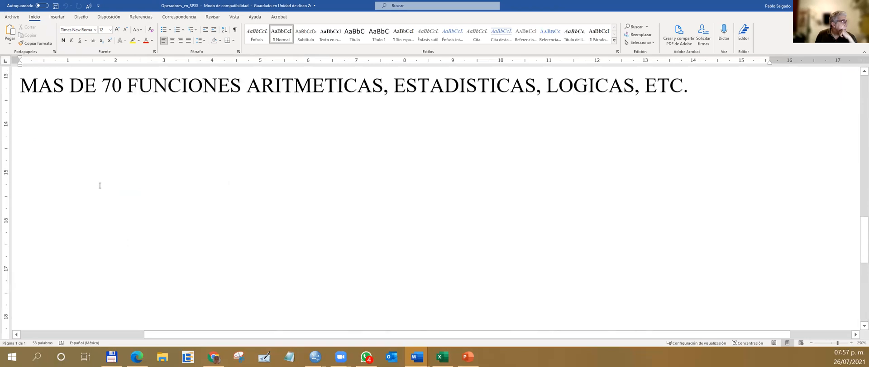
scroll(99, 186, "up", 12)
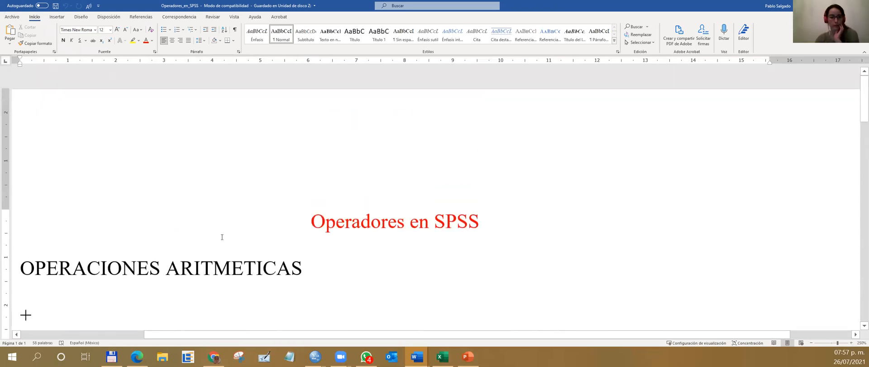
scroll(254, 240, "down", 5)
scroll(232, 227, "up", 3)
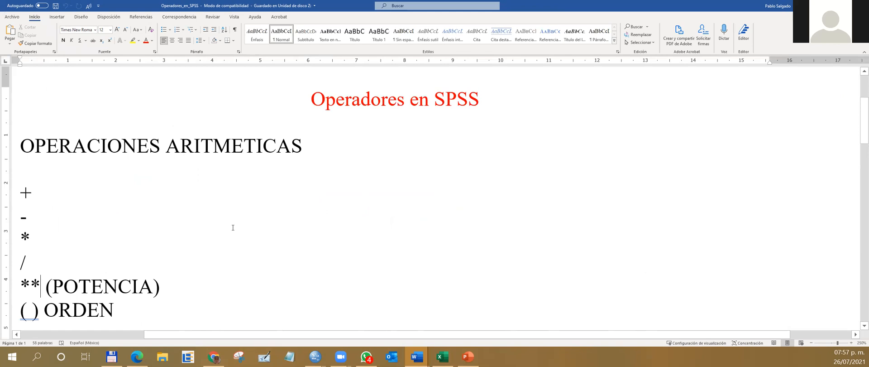
scroll(233, 227, "down", 3)
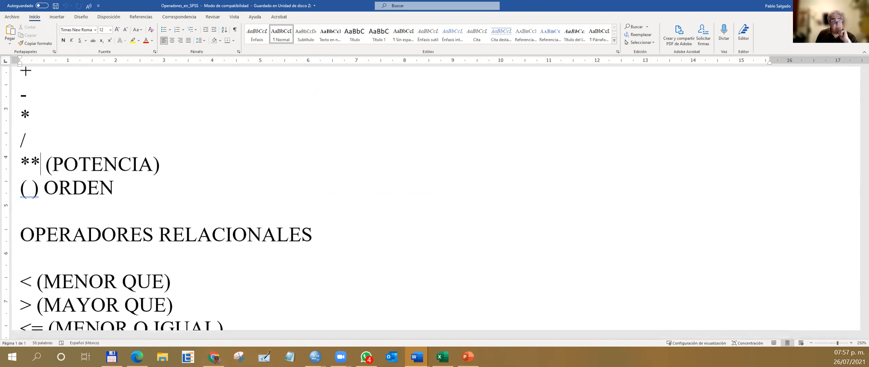
left_click(859, 5)
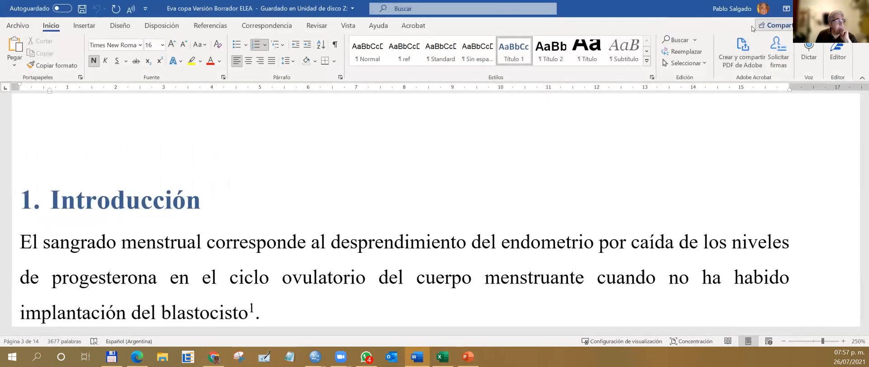
Close the remaining draft document in Word and switch back to the ejercicio2.sav data in SPSS.
scroll(308, 223, "down", 1)
scroll(306, 220, "down", 3)
scroll(304, 216, "up", 6)
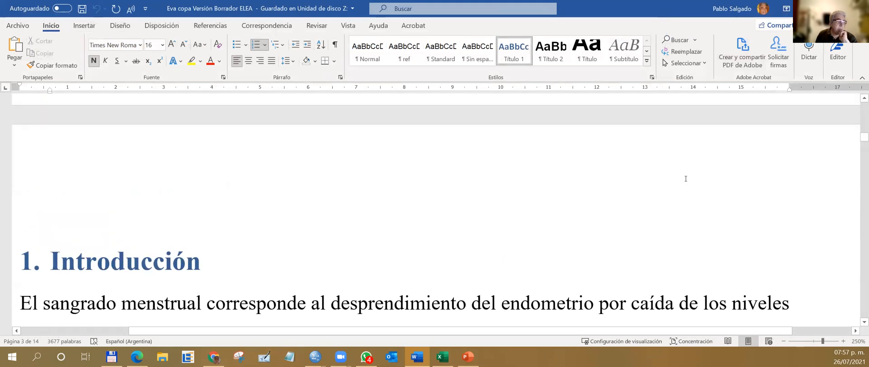
scroll(648, 178, "down", 4)
scroll(686, 178, "down", 4)
scroll(804, 142, "up", 10)
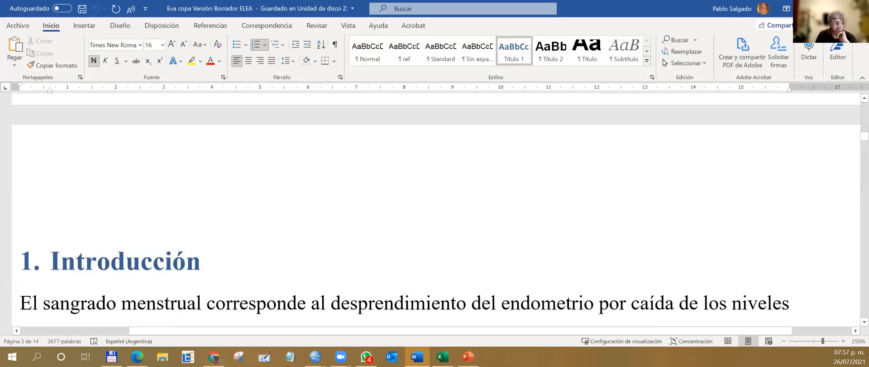
left_click(858, 8)
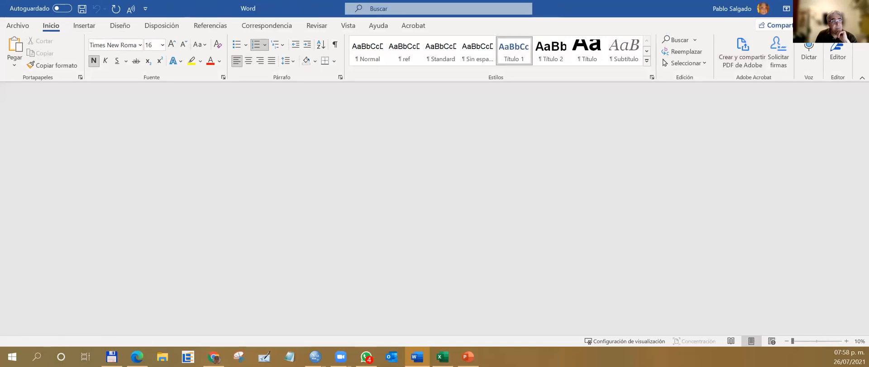
left_click(81, 10)
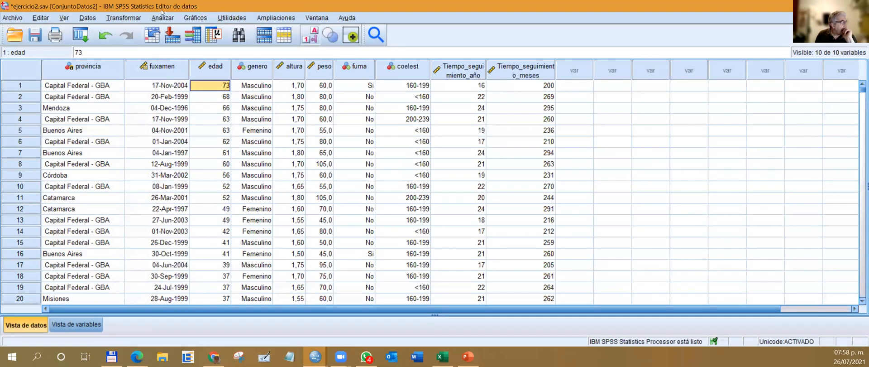
Start computing a new variable with IMC as the target variable, without assigning it a label.
left_click(133, 19)
left_click(132, 32)
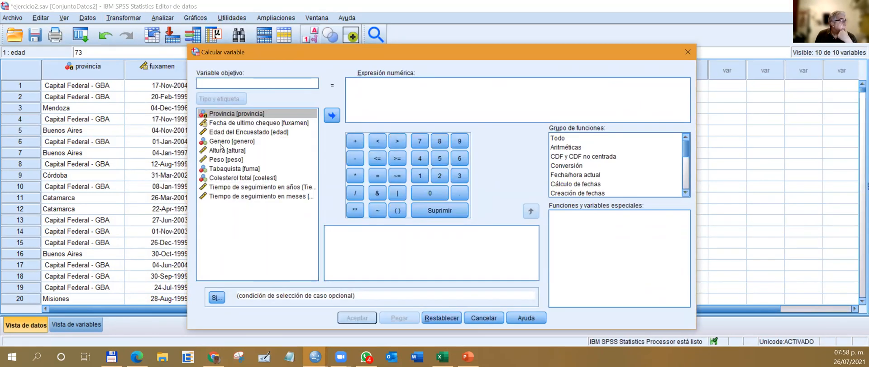
type("I")
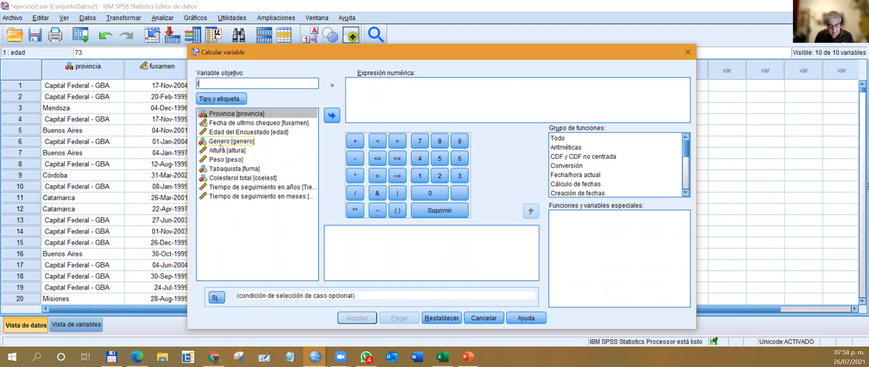
type("MC")
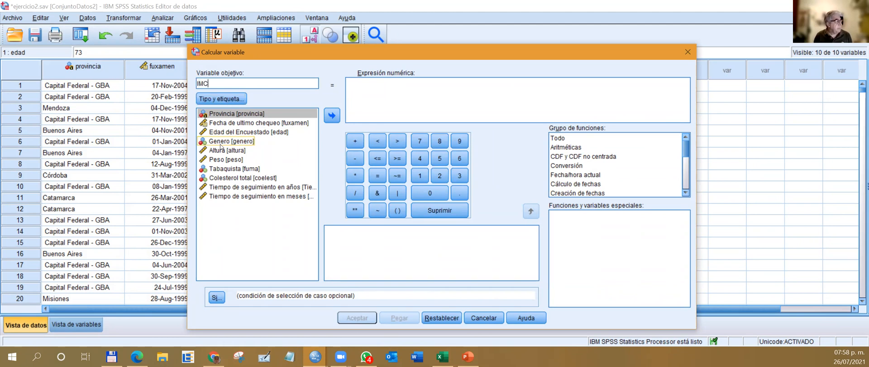
left_click(221, 97)
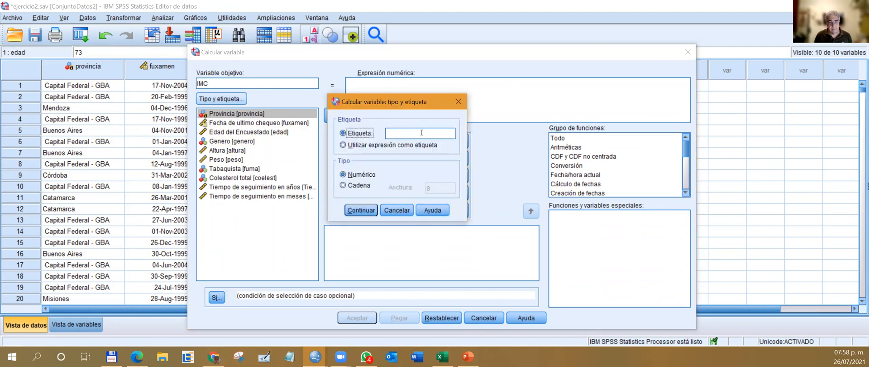
left_click(460, 100)
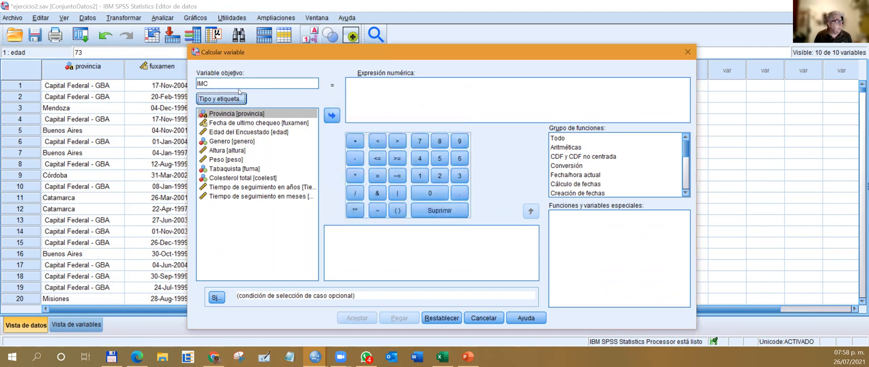
Build the numeric expression peso / (altura ** 2) for the IMC variable.
left_click(230, 160)
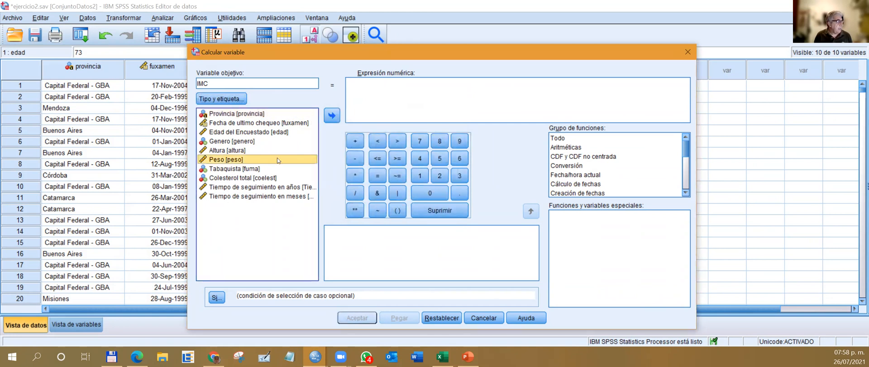
left_click(333, 116)
left_click(353, 194)
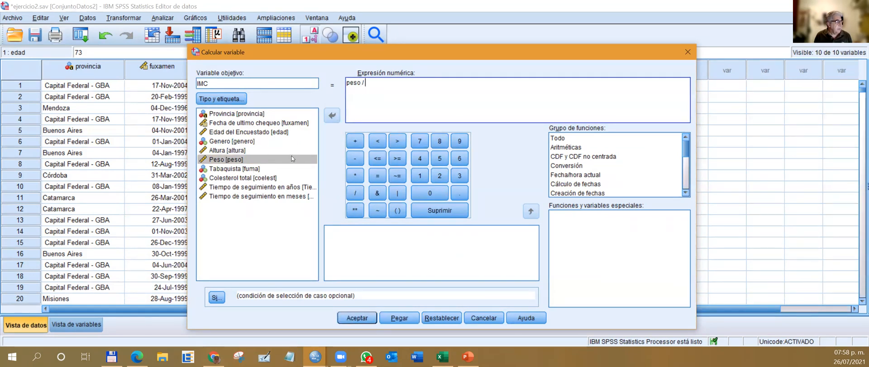
left_click(398, 211)
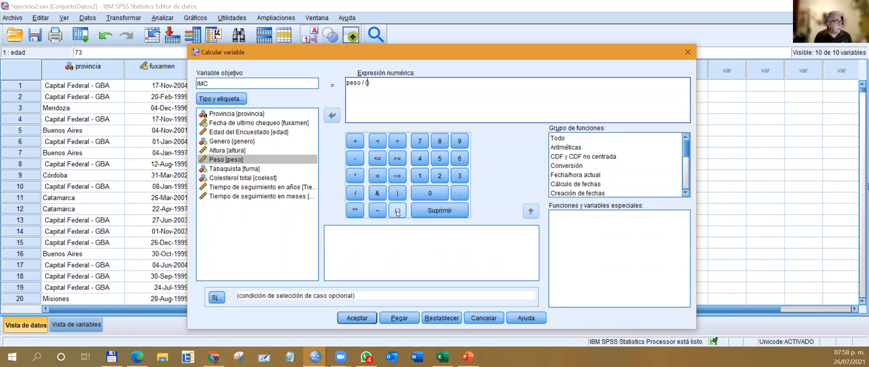
left_click(241, 150)
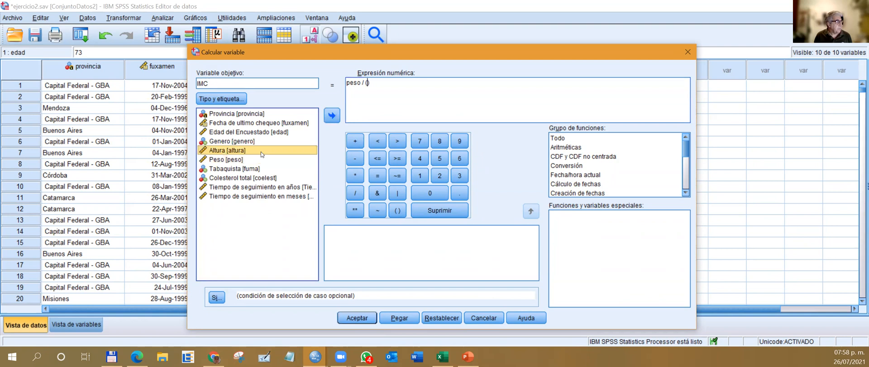
left_click(332, 116)
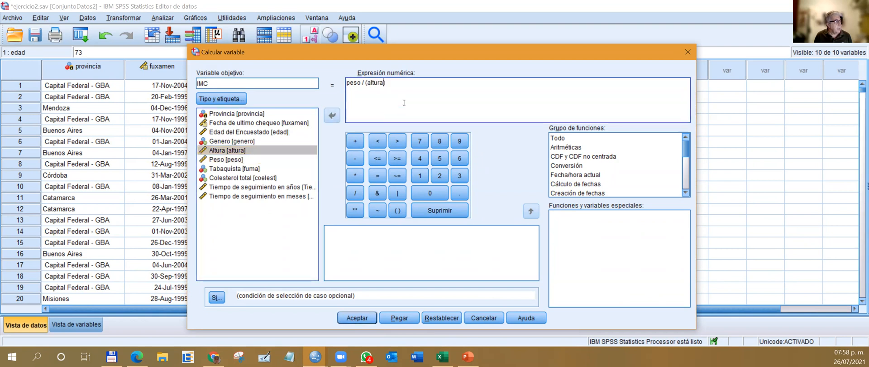
left_click(354, 214)
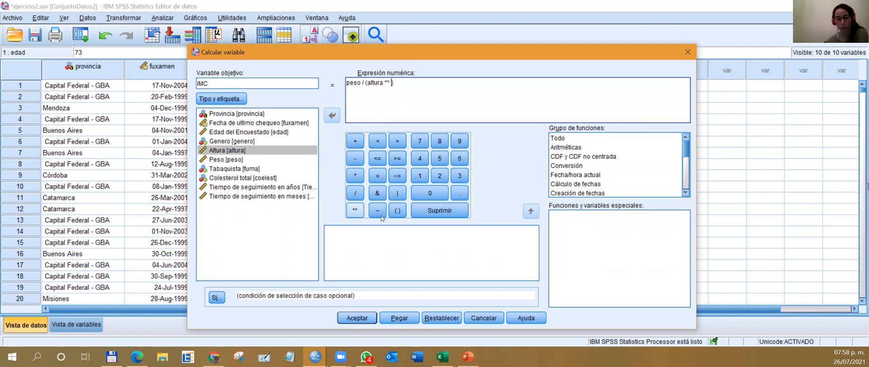
left_click(441, 177)
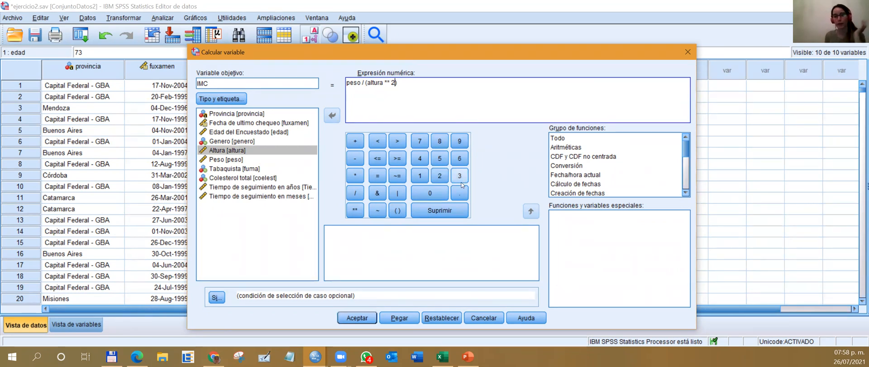
left_click(387, 82)
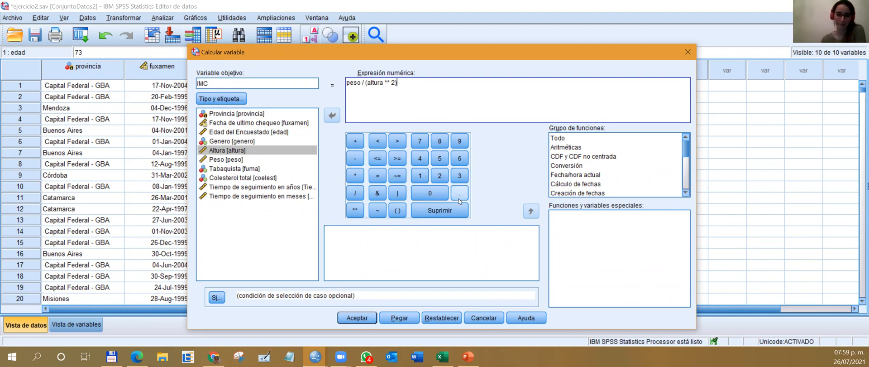
Paste the IMC computation into the Sintaxis1 syntax and run only its COMPUTE and EXECUTE lines.
left_click(403, 317)
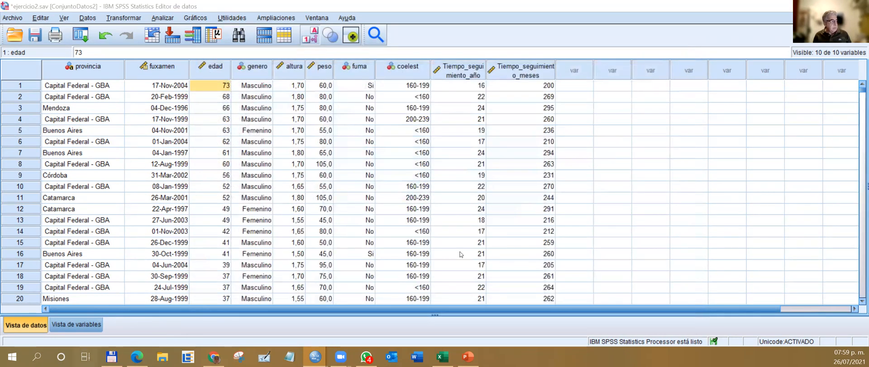
key("super+Tab")
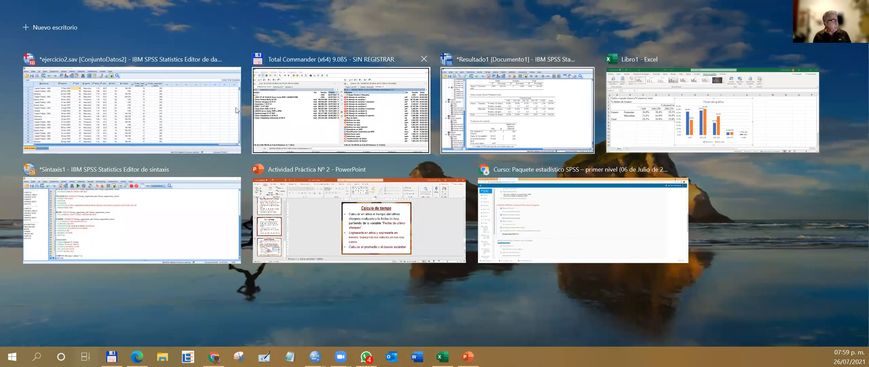
left_click(131, 220)
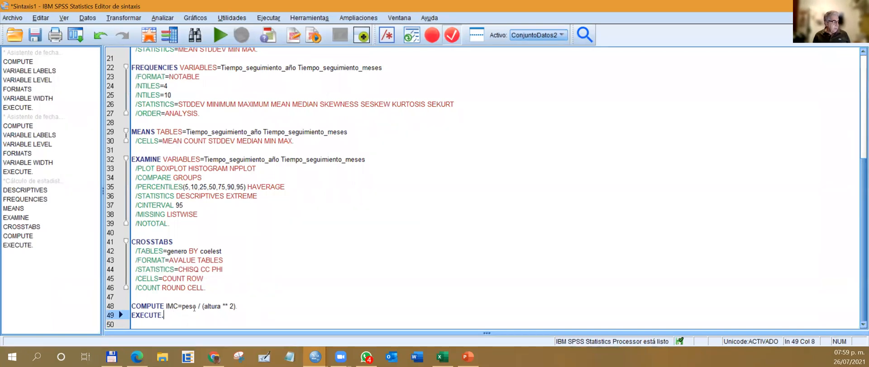
left_click_drag(164, 316, 132, 306)
left_click(217, 35)
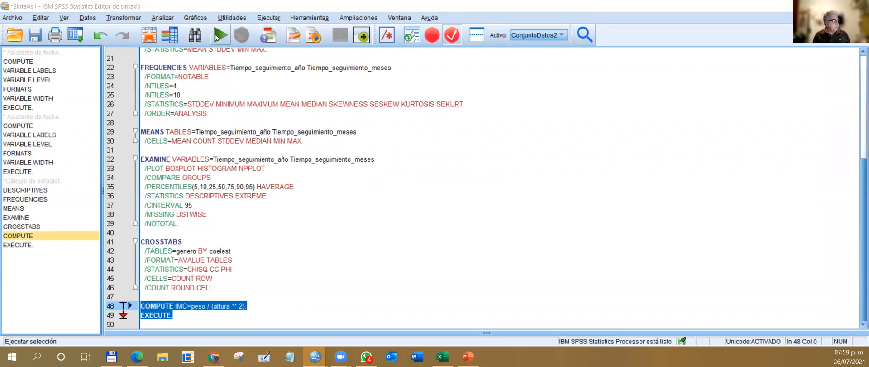
Return to the ejercicio2.sav data and inspect the new IMC column, including the first case's full-precision value.
key("super+Tab")
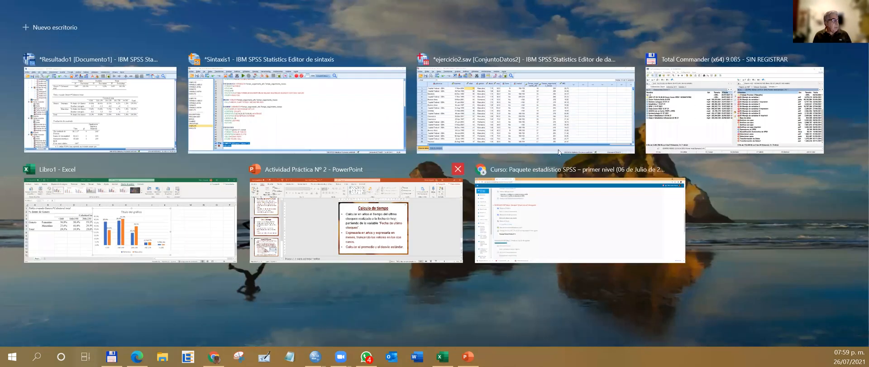
left_click(602, 94)
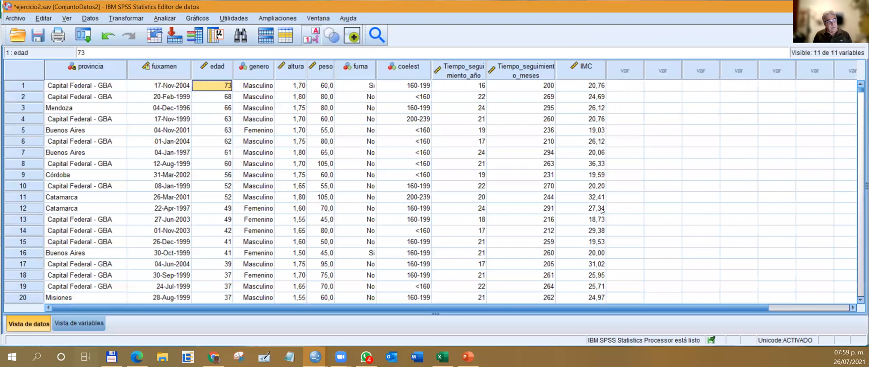
left_click(560, 87)
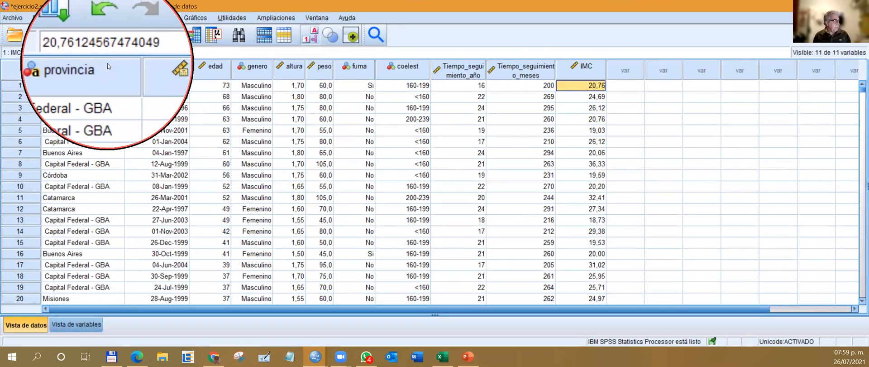
mouse_move(122, 68)
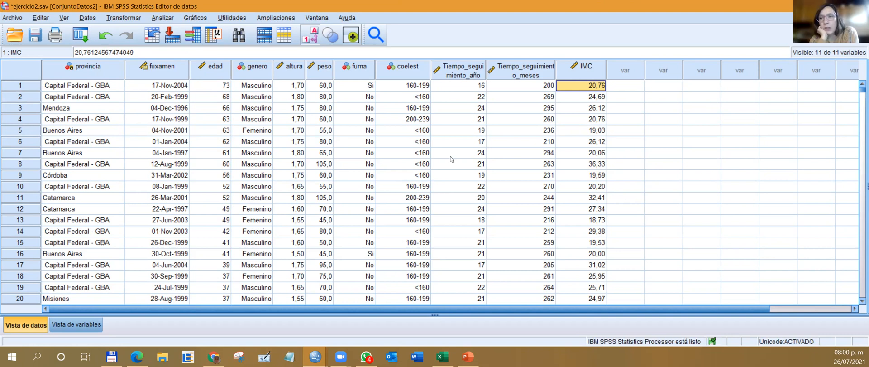
scroll(589, 208, "down", 3)
scroll(590, 208, "up", 3)
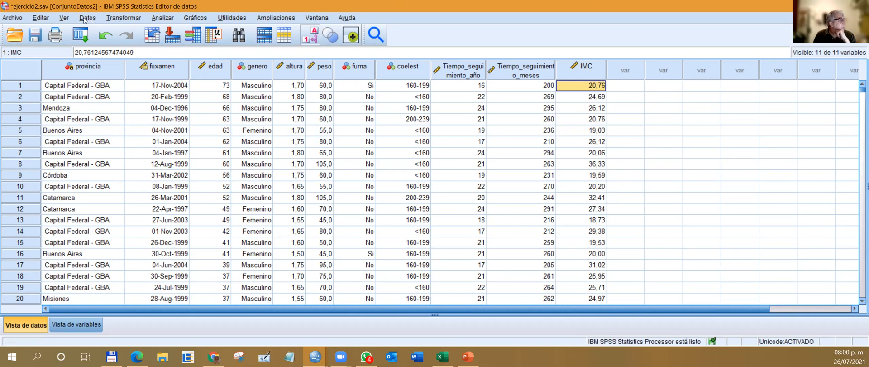
Start recoding IMC into a different variable and name the output variable BMI.
left_click(577, 72)
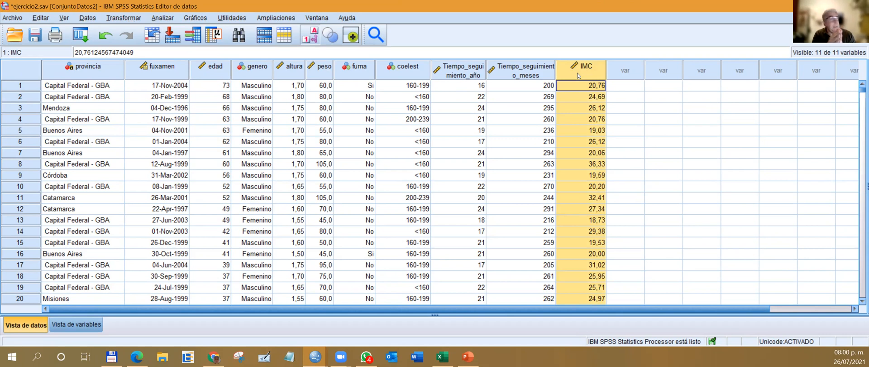
left_click(131, 19)
left_click(147, 95)
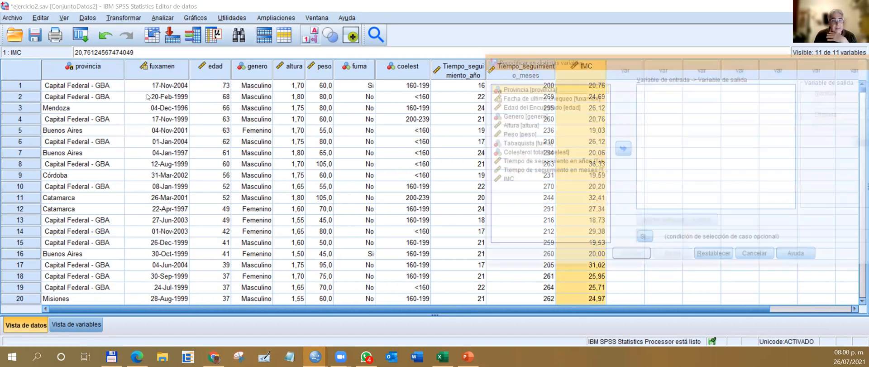
left_click_drag(683, 58, 496, 42)
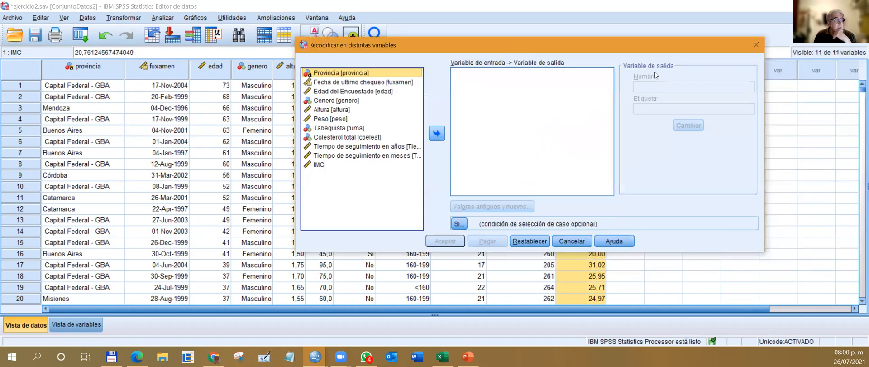
left_click(369, 161)
left_click(437, 133)
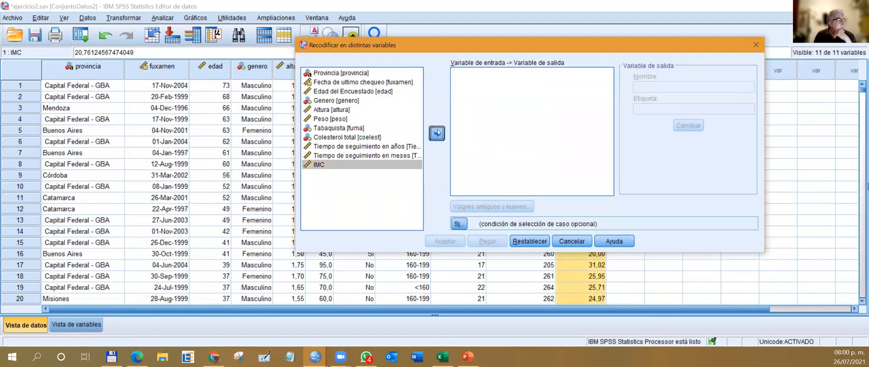
left_click(661, 88)
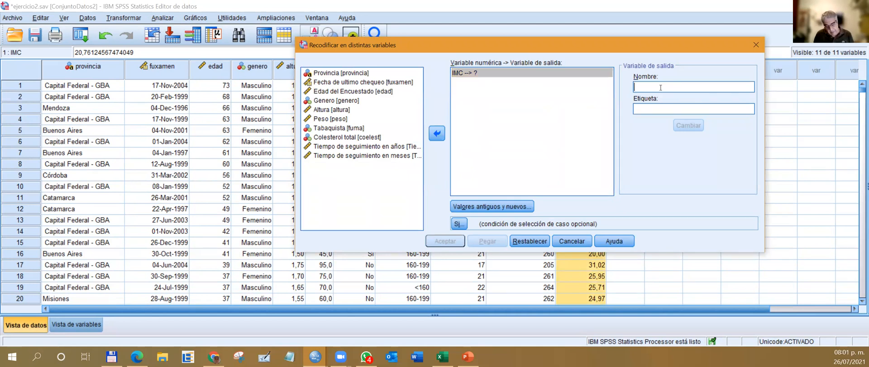
type("BMI")
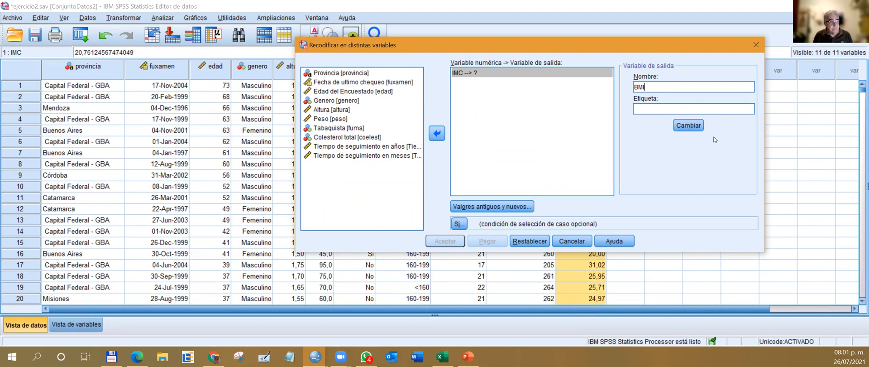
left_click(688, 125)
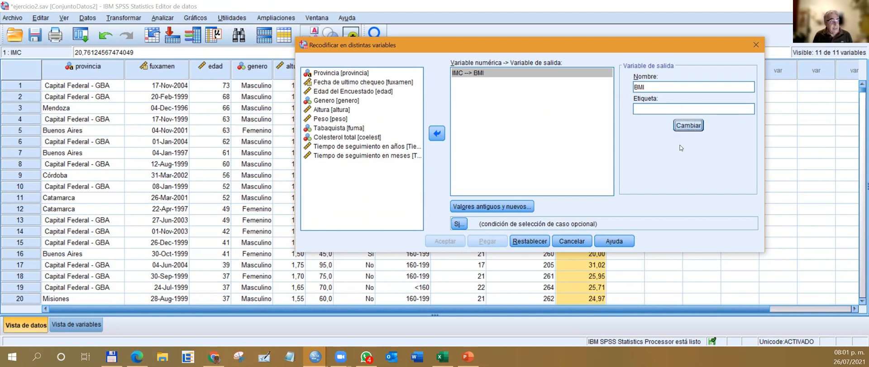
Open the old and new values definition and recode the range from lowest through 18,5 as 1.
left_click(512, 207)
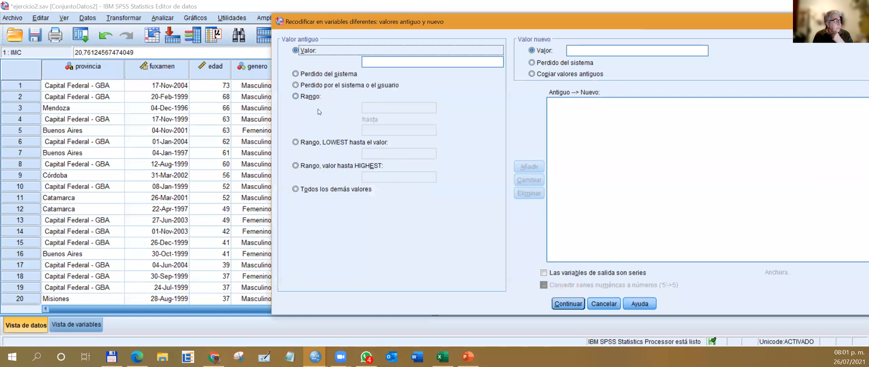
left_click(340, 142)
left_click(369, 154)
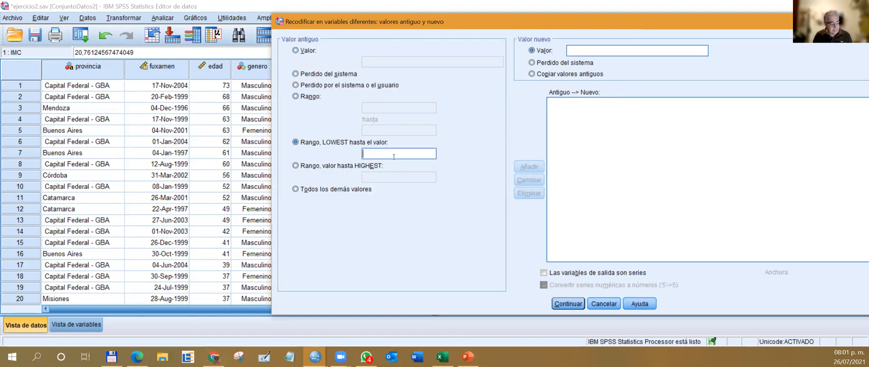
type("18,")
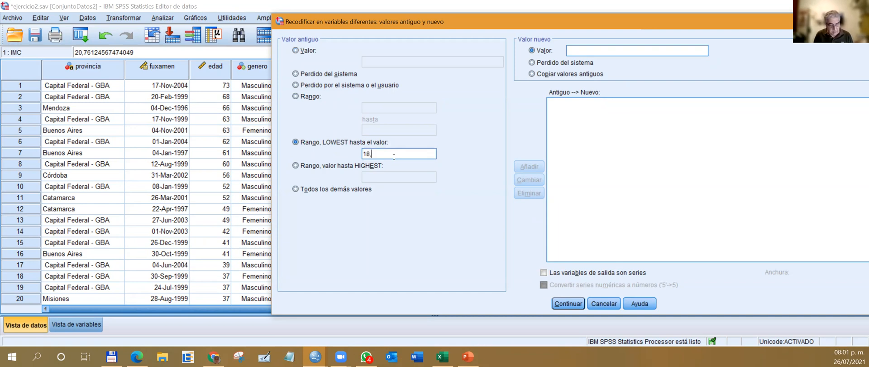
type("5")
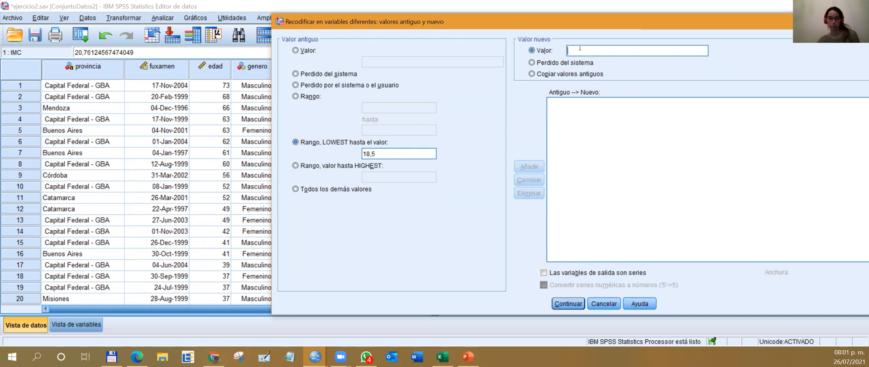
type("1")
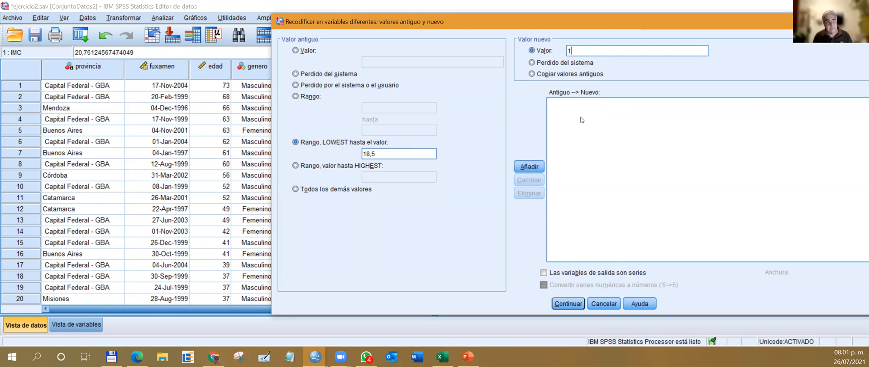
left_click(530, 168)
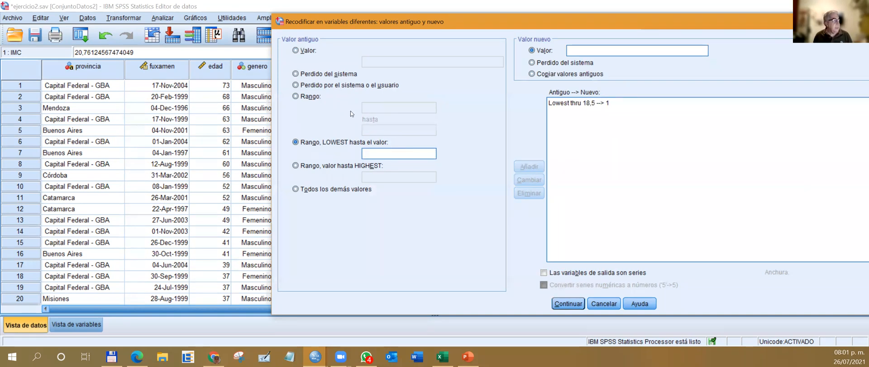
Add a recode rule that turns the range 18,5 through 25 into 2.
left_click(317, 96)
left_click(366, 106)
type("18,4")
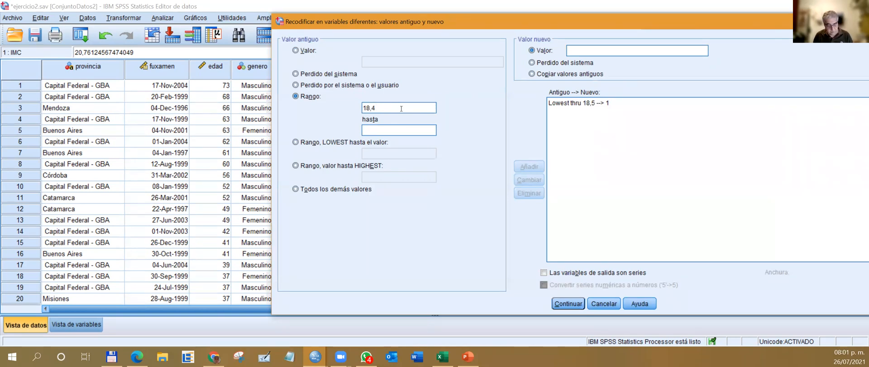
key("BackSpace")
type("5")
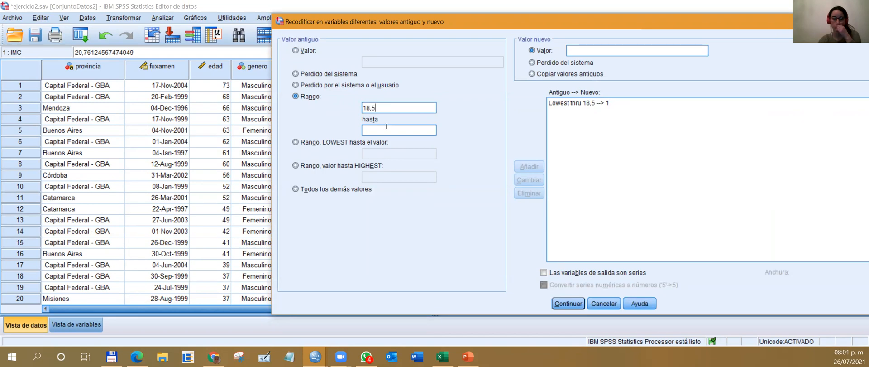
type("25")
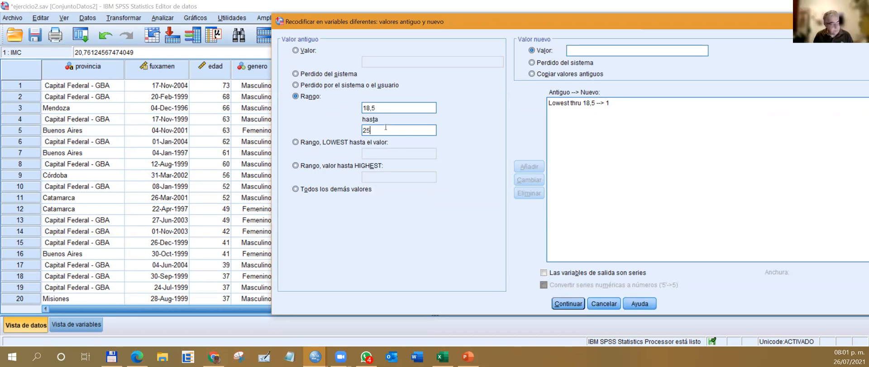
left_click(579, 49)
type("2")
left_click(530, 169)
Add a recode rule that turns the range 25 through 30 into 3.
left_click(379, 108)
type("25")
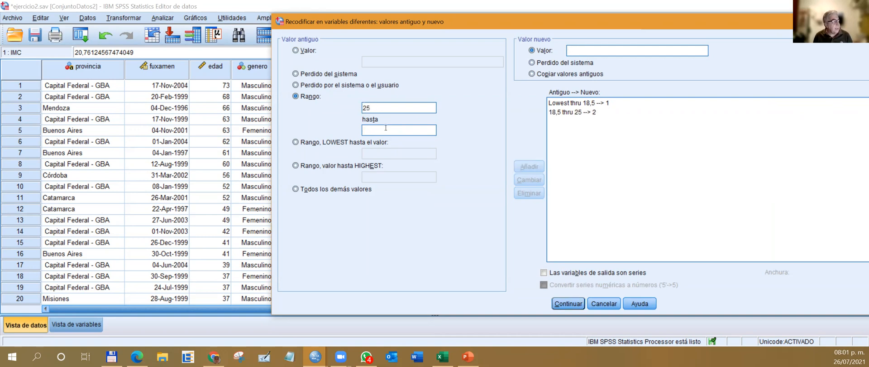
left_click(385, 128)
type("30")
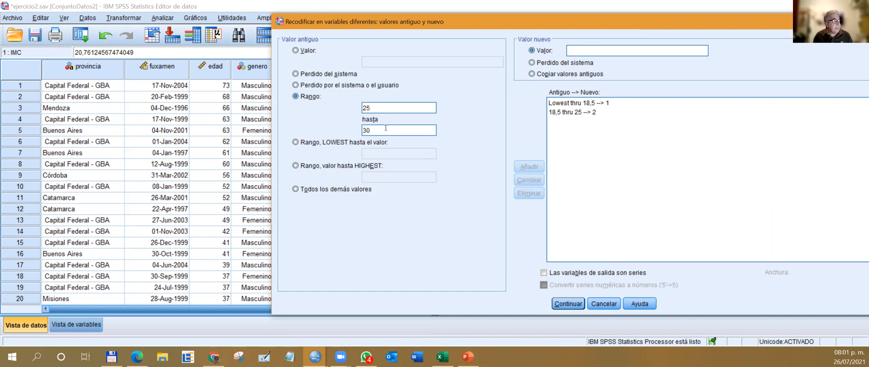
left_click(579, 54)
type("3")
left_click(539, 166)
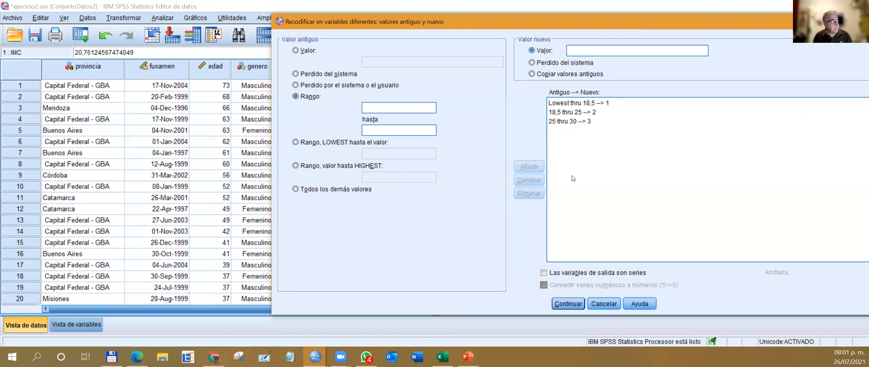
Add a recode rule that turns values from 30 through highest into 4.
left_click(365, 165)
left_click(373, 178)
type("30")
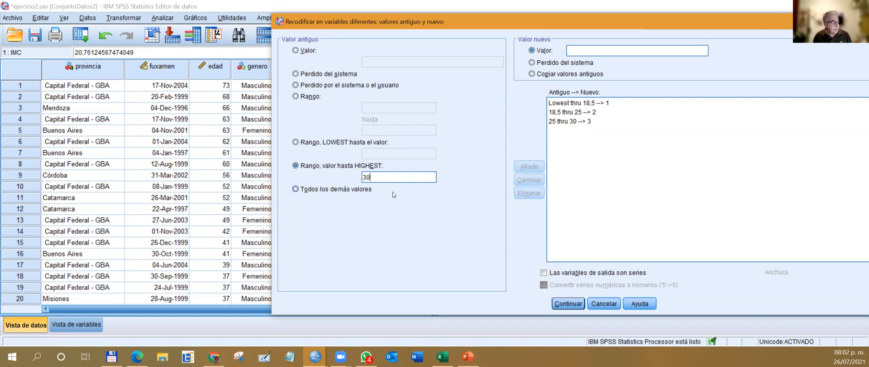
left_click(582, 49)
type("4")
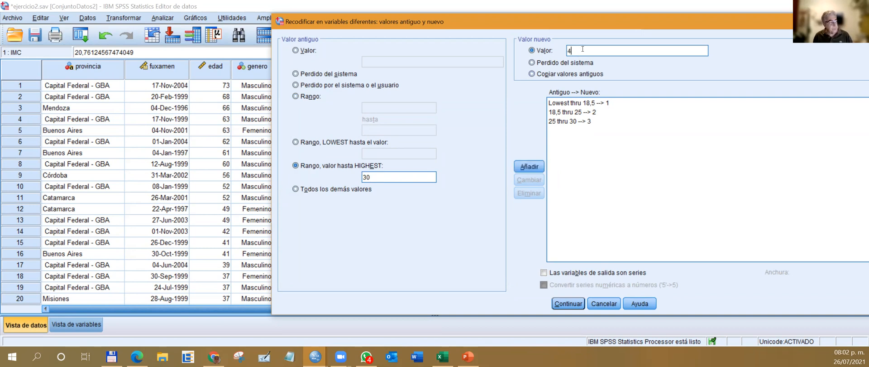
left_click(531, 166)
Paste the recode into the Sintaxis1 syntax, run its RECODE and EXECUTE lines, and switch back to the ejercicio2.sav data.
left_click(568, 304)
left_click(505, 241)
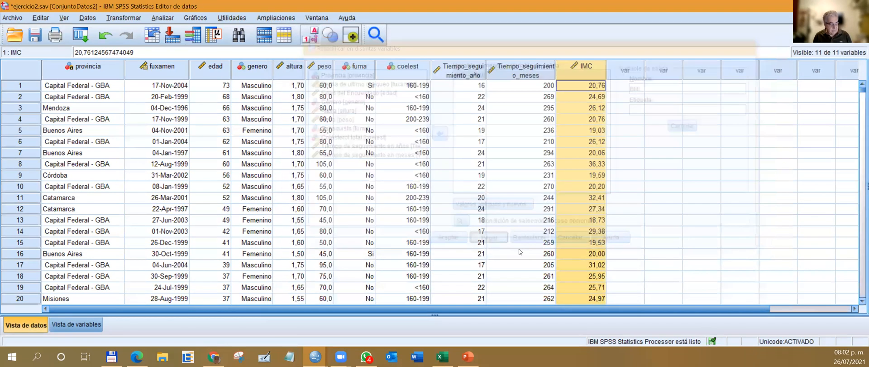
key("super+Tab")
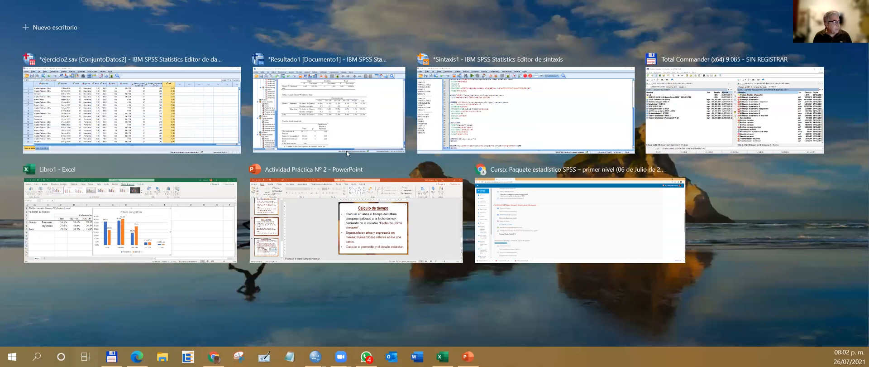
left_click(478, 135)
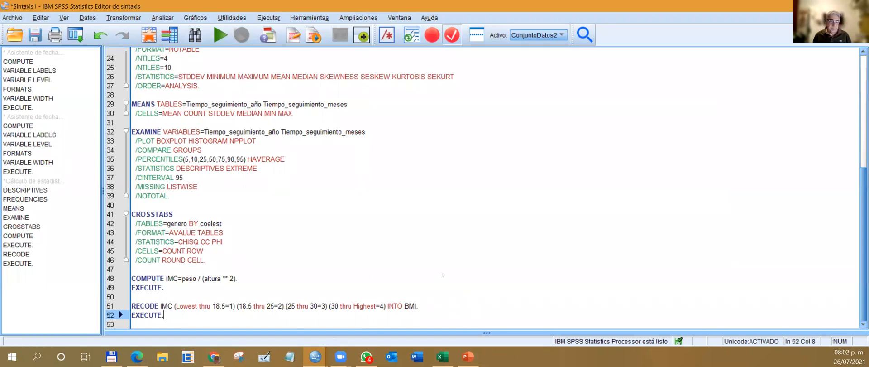
left_click_drag(183, 316, 132, 306)
left_click(218, 40)
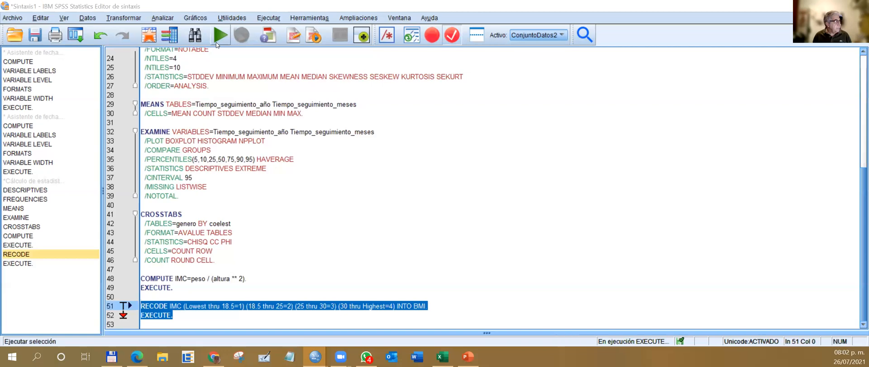
key("super+Tab")
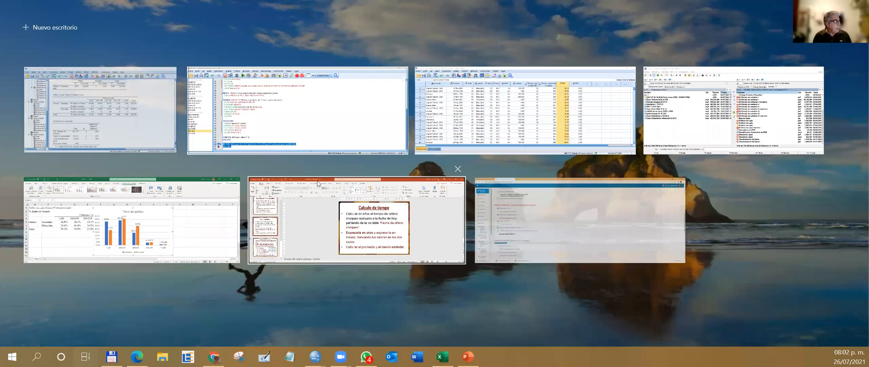
left_click(624, 104)
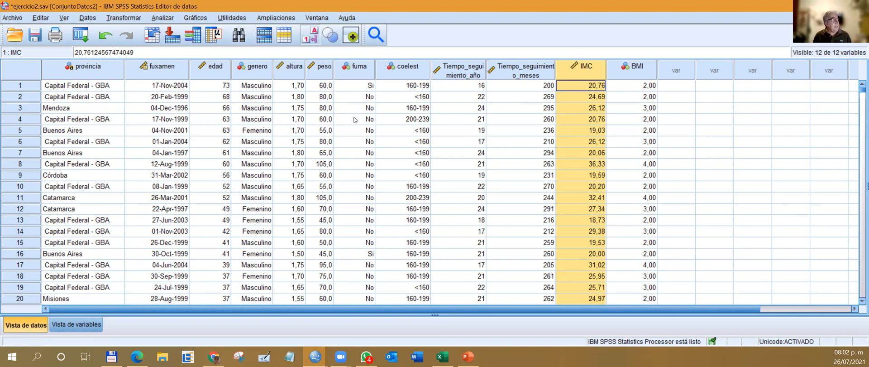
left_click(100, 77)
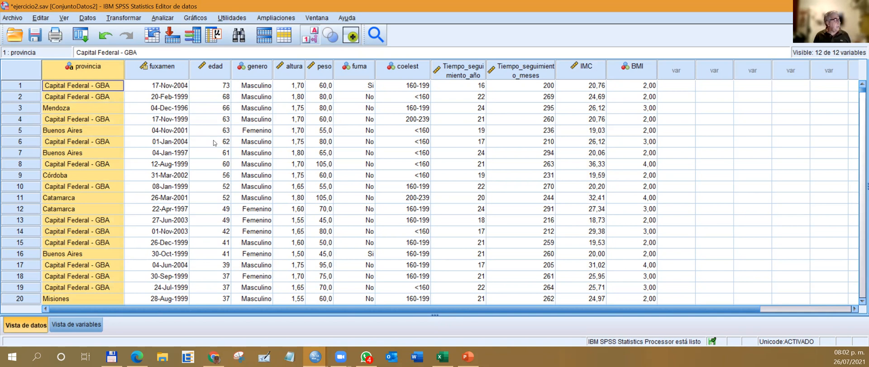
left_click(137, 19)
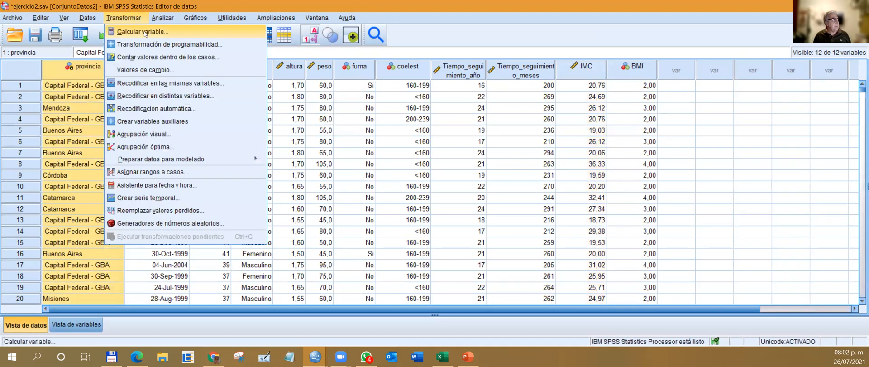
left_click(144, 32)
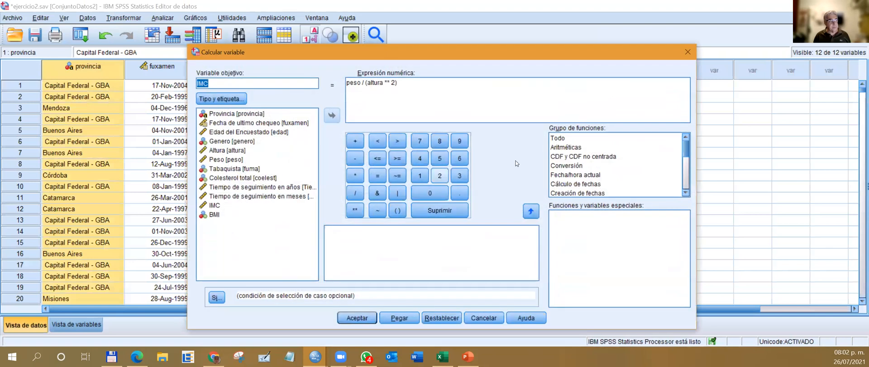
left_click(558, 139)
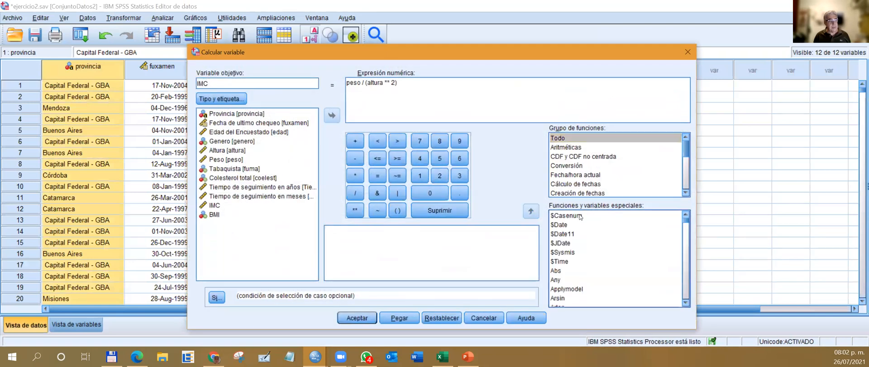
left_click(645, 216)
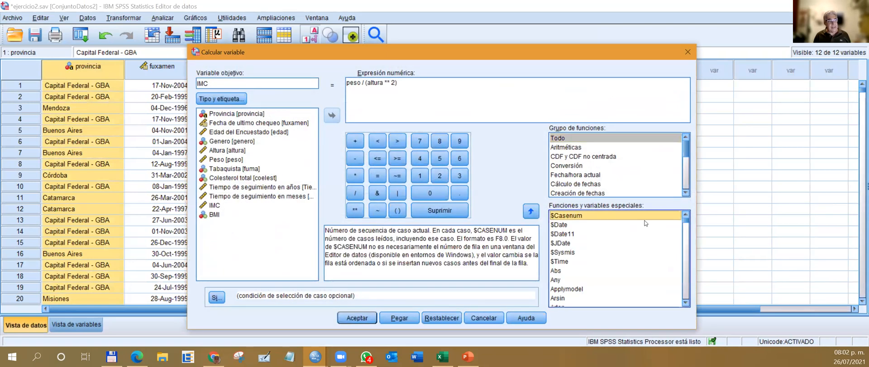
left_click(530, 211)
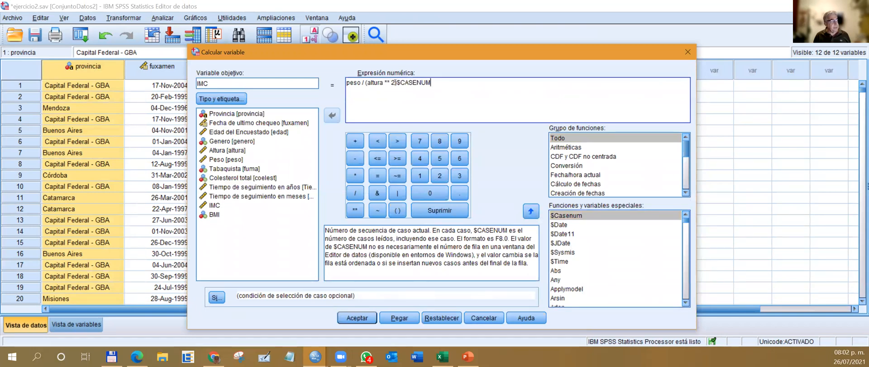
left_click_drag(396, 83, 267, 82)
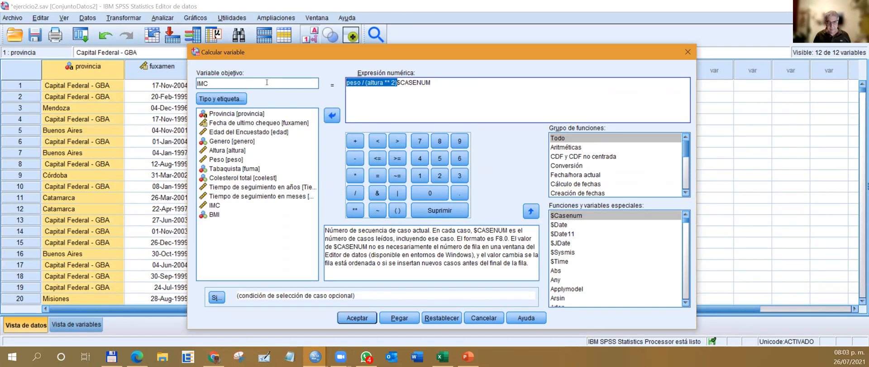
key("Delete")
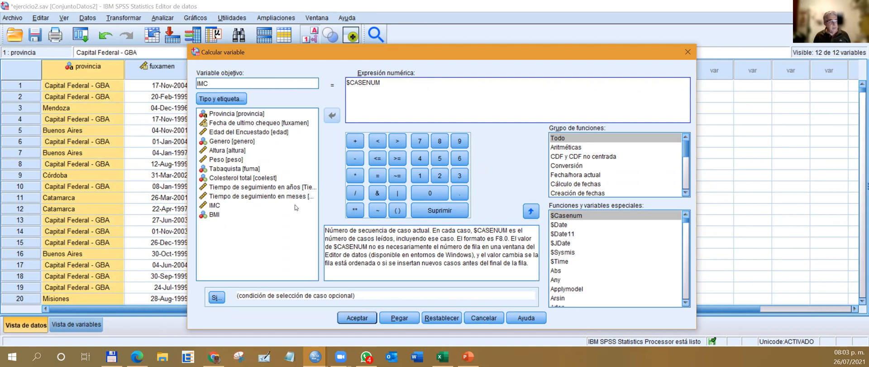
left_click(357, 318)
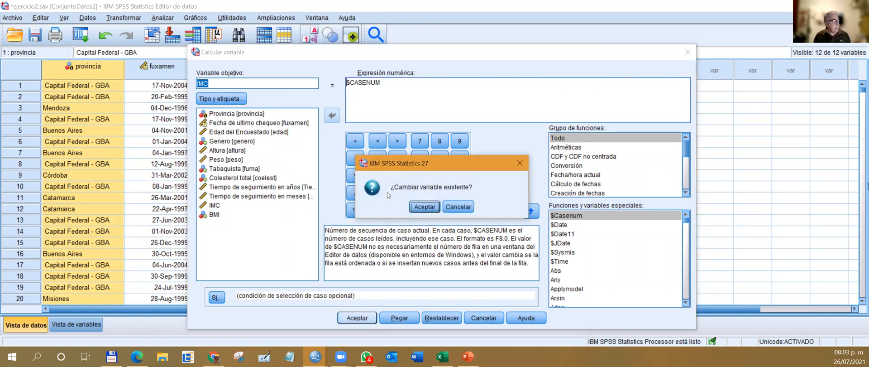
left_click(458, 207)
left_click(688, 52)
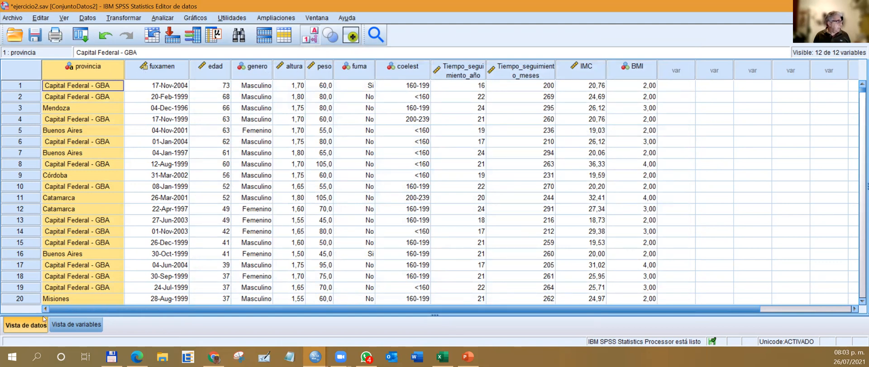
Reset the compute variable settings and calculate a new variable ID with the expression $CASENUM.
left_click(75, 325)
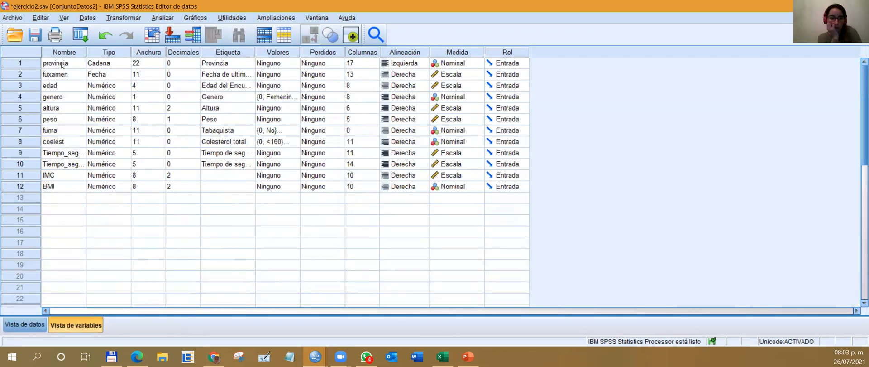
left_click(113, 20)
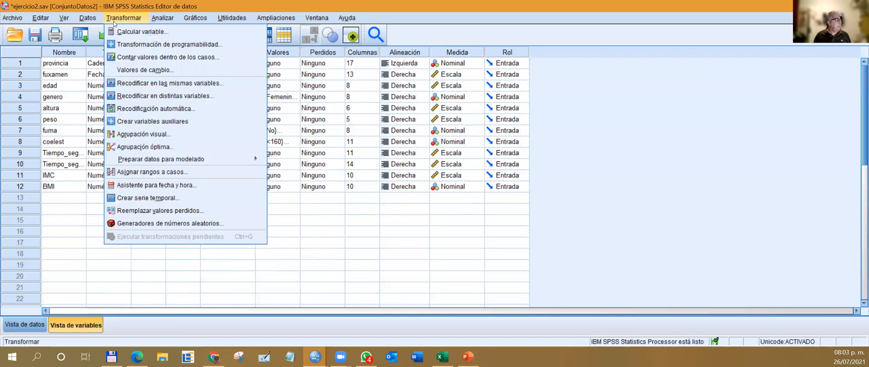
left_click(128, 31)
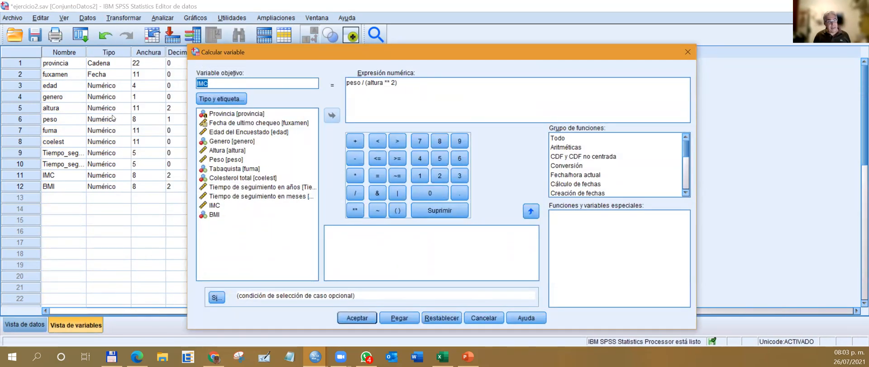
left_click(449, 318)
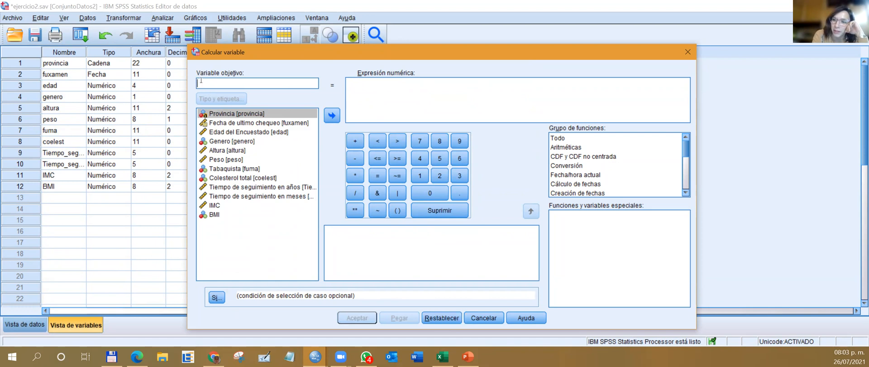
type("ID")
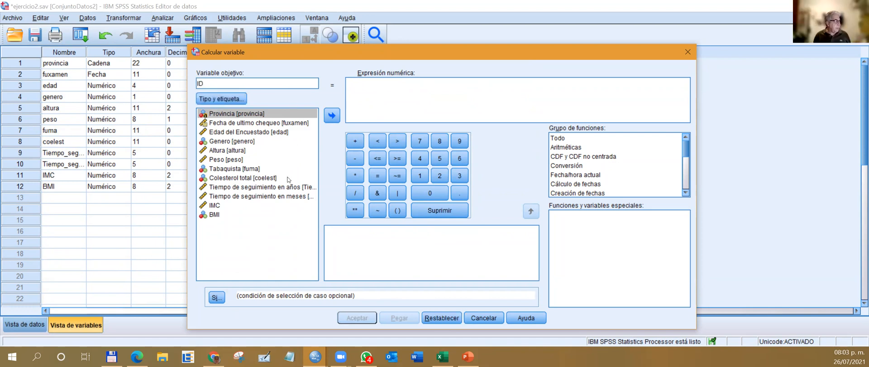
left_click(561, 137)
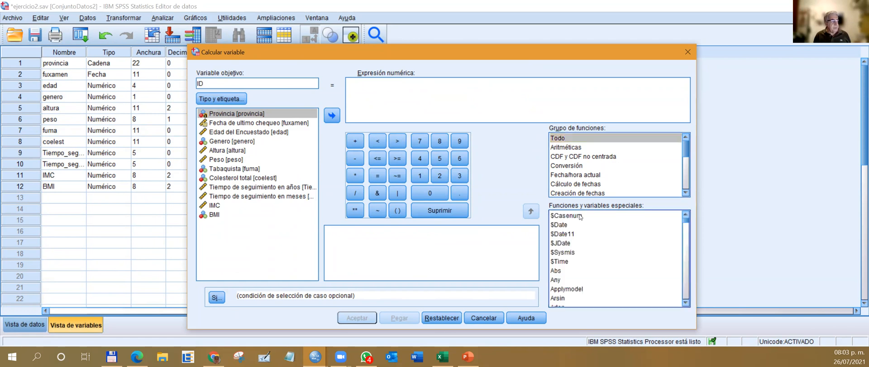
left_click(582, 216)
left_click(532, 211)
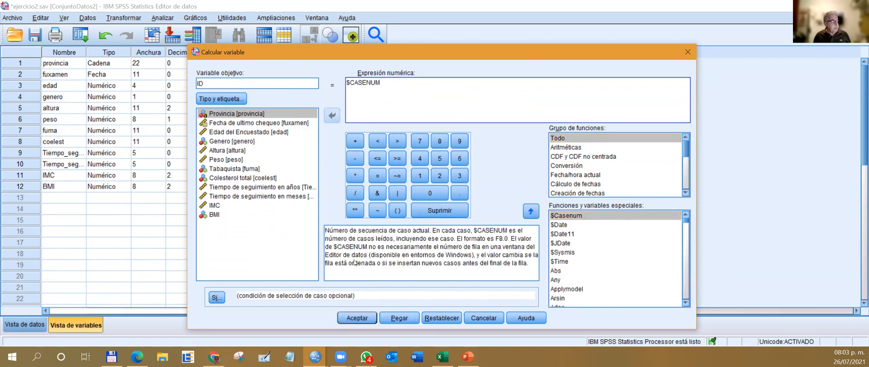
left_click(356, 318)
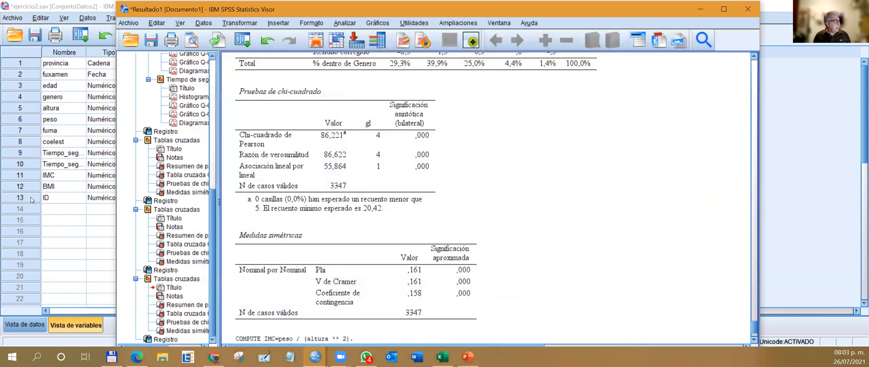
Move the ID variable ahead of provincia so it is first in the variable list, and check it in the data.
double_click(32, 199)
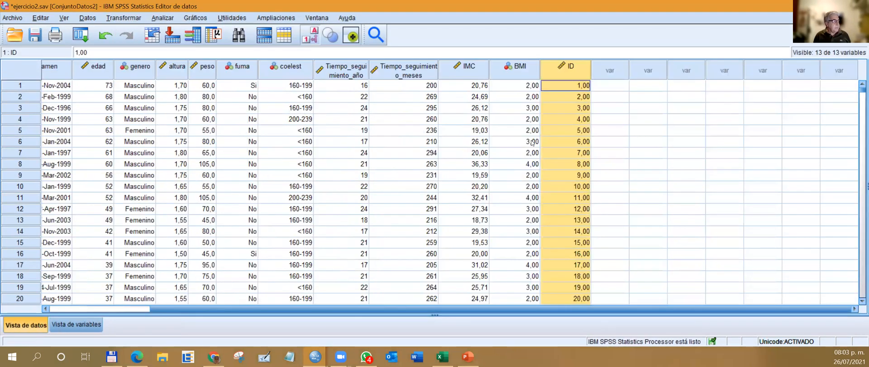
double_click(573, 69)
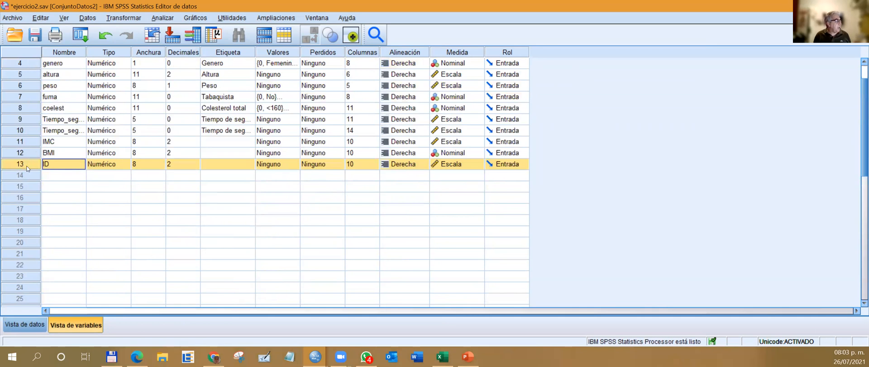
scroll(39, 113, "up", 1)
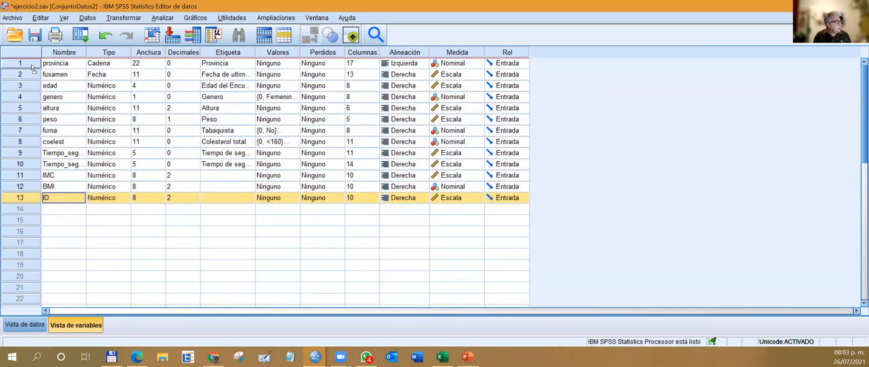
left_click_drag(32, 64, 30, 64)
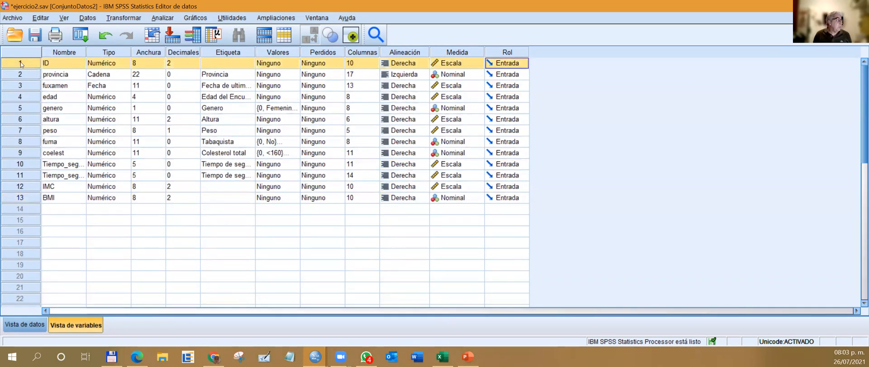
double_click(19, 67)
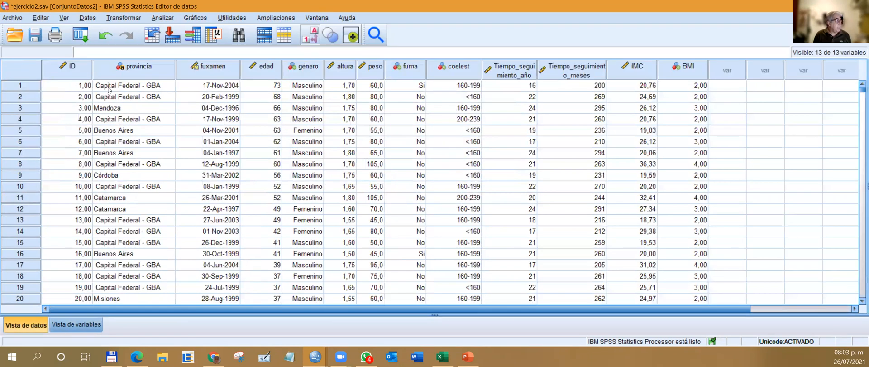
Set the ID variable's decimals to 0 and return to its column in the data.
double_click(83, 65)
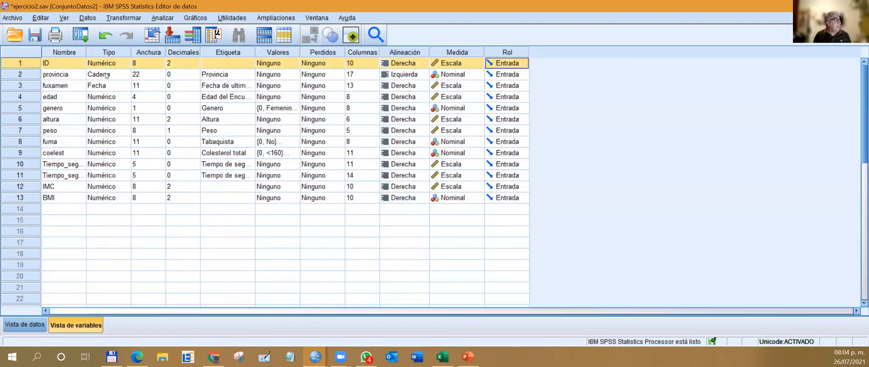
left_click(198, 66)
type("0")
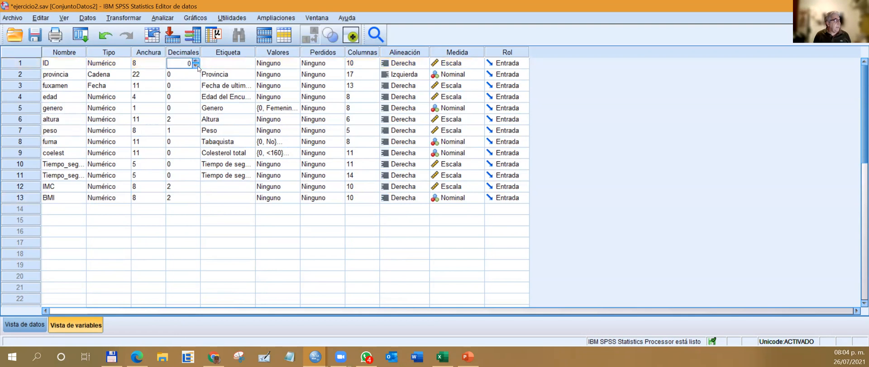
double_click(32, 65)
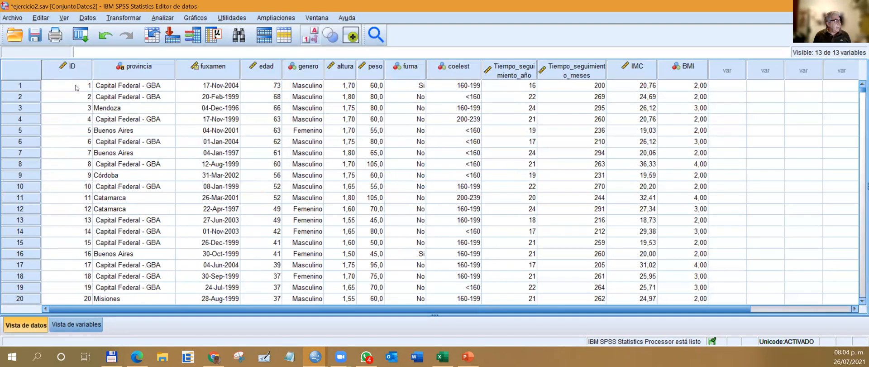
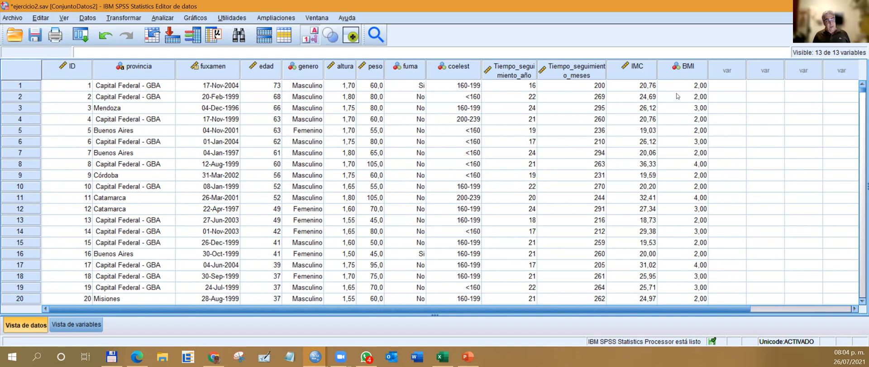
Sort the cases by IMC in descending order, and restore their original order by sorting on ID ascending.
right_click(640, 74)
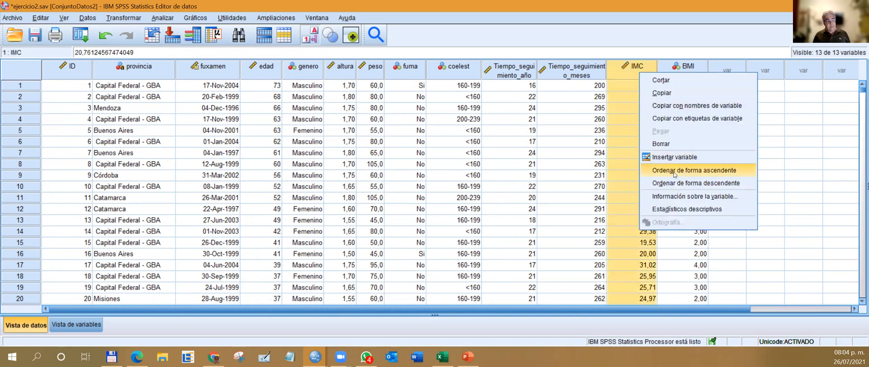
left_click(712, 188)
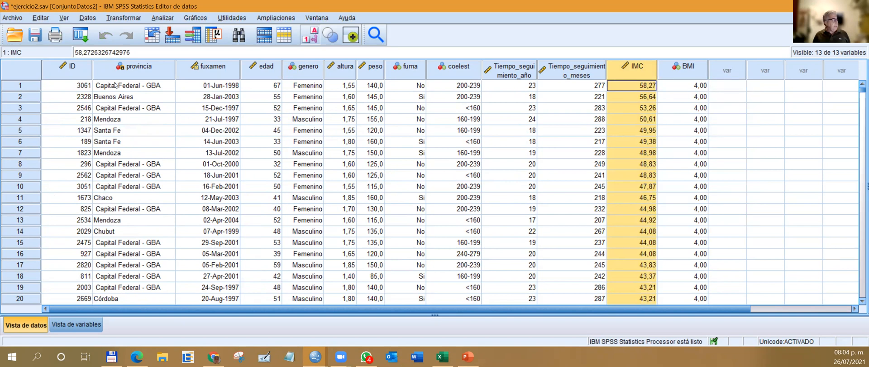
right_click(79, 71)
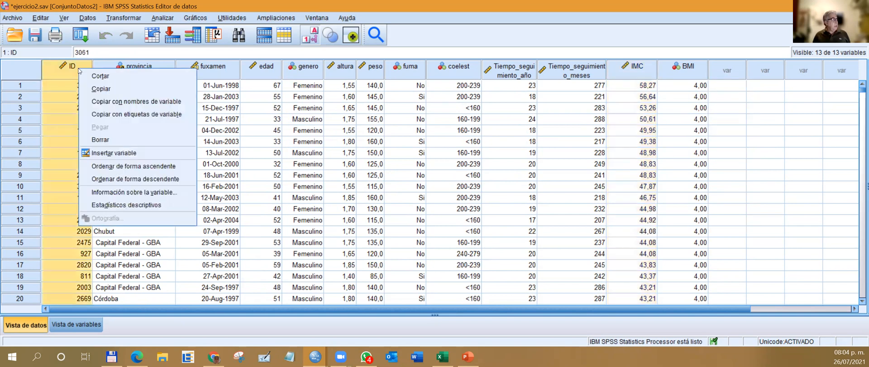
left_click(109, 166)
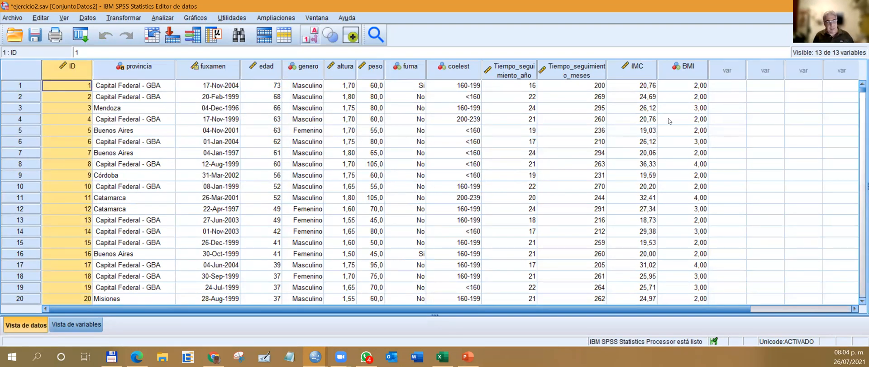
Start defining variable properties and scan the BMI variable.
left_click(88, 18)
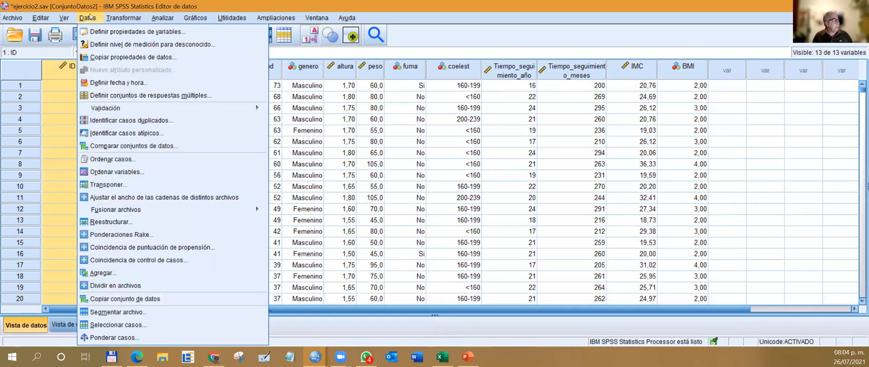
left_click(113, 32)
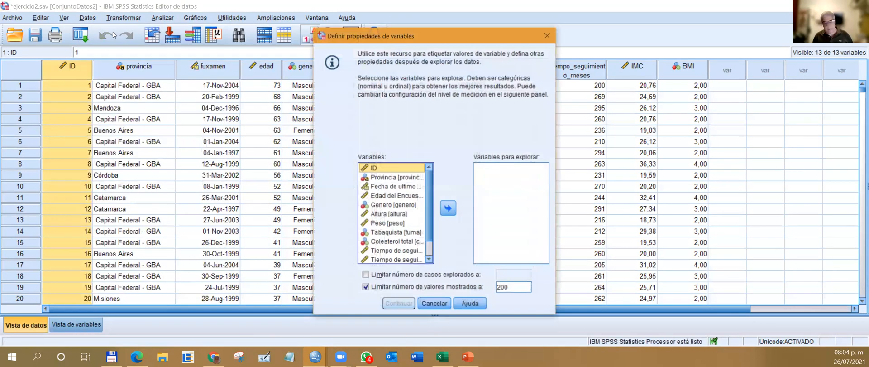
scroll(429, 214, "down", 1)
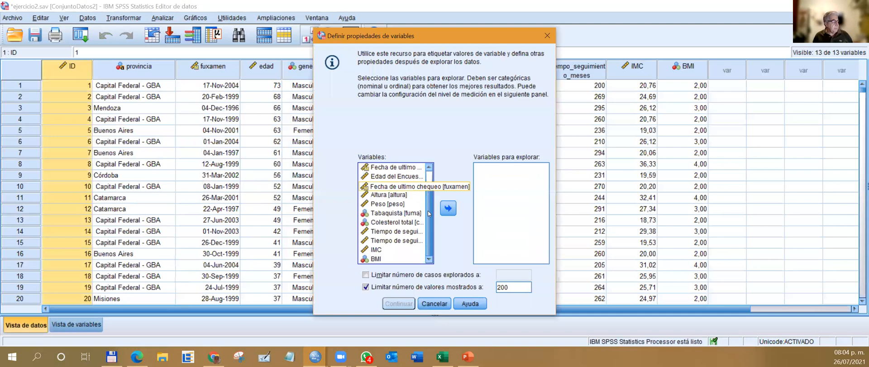
left_click(376, 258)
left_click(448, 208)
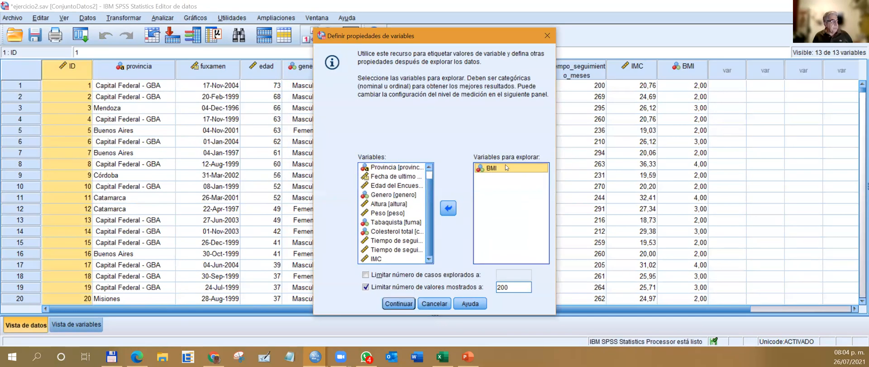
left_click(390, 303)
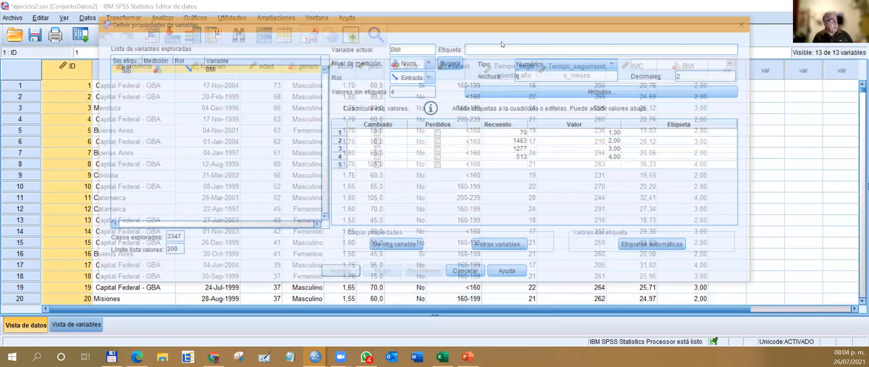
Give BMI the label Indice de masa corporal, with 0 decimals and a width of 1.
left_click(517, 50)
type("In")
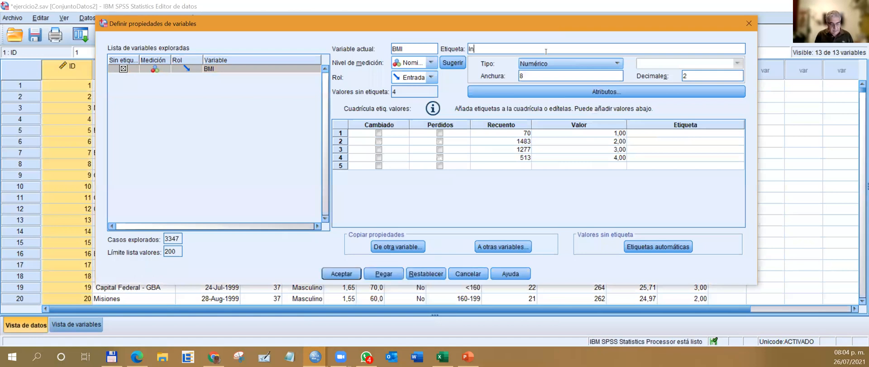
type("dice de masa c")
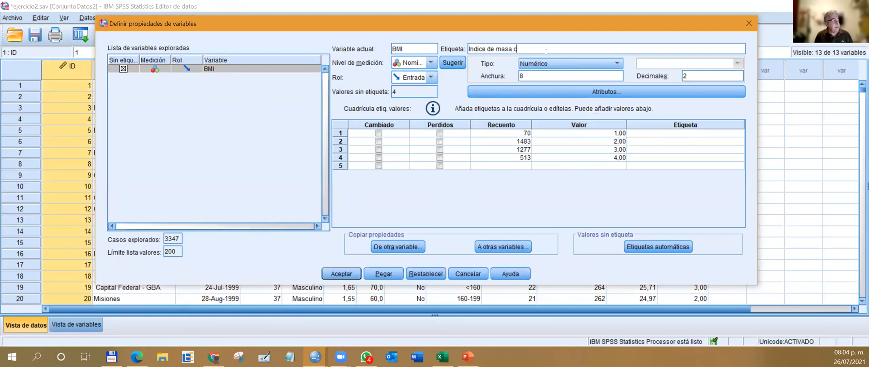
type("orporal")
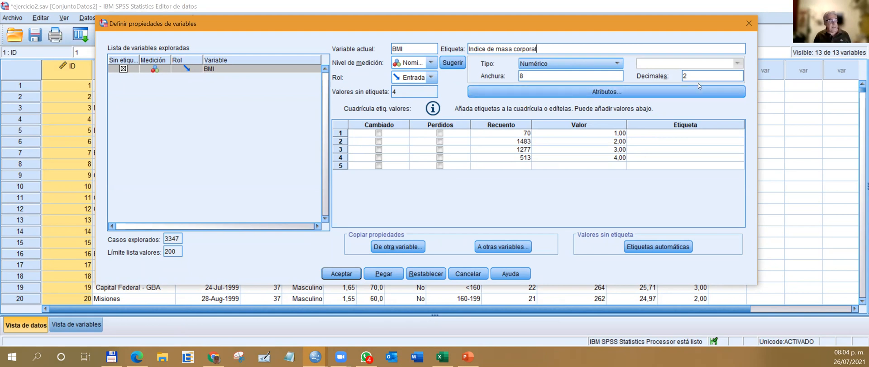
type("0")
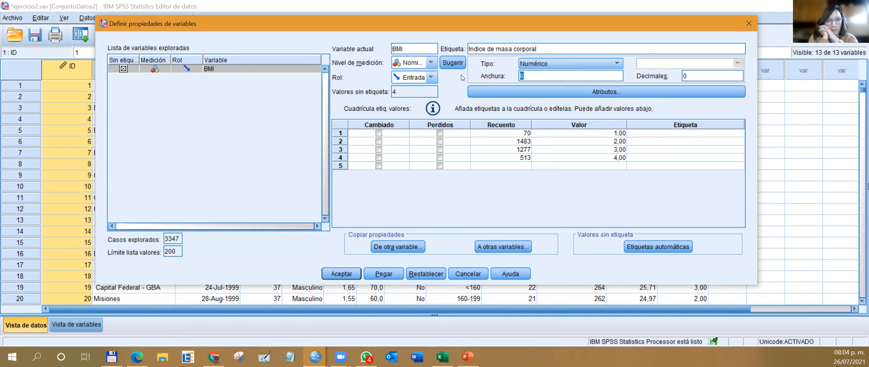
type("1")
Label BMI values 1 to 4 as Bajo peso, Normopeso, Sobrepeso and Obesidad, and set its measurement level to Ordinal.
left_click(647, 133)
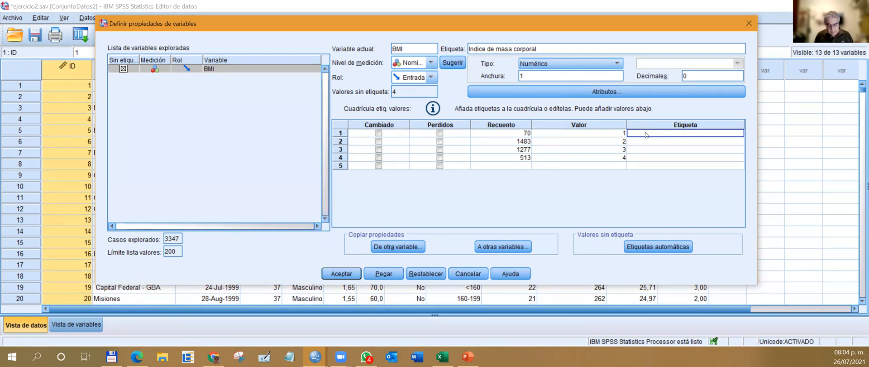
type("Ba")
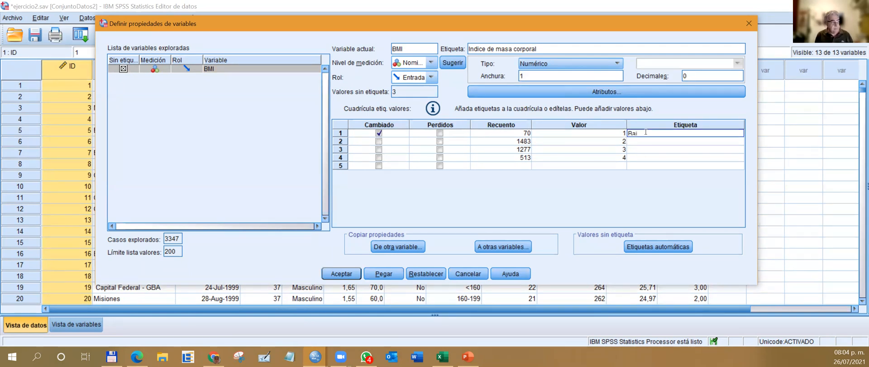
type("jo p")
type("Ba")
type(" p")
left_click(643, 139)
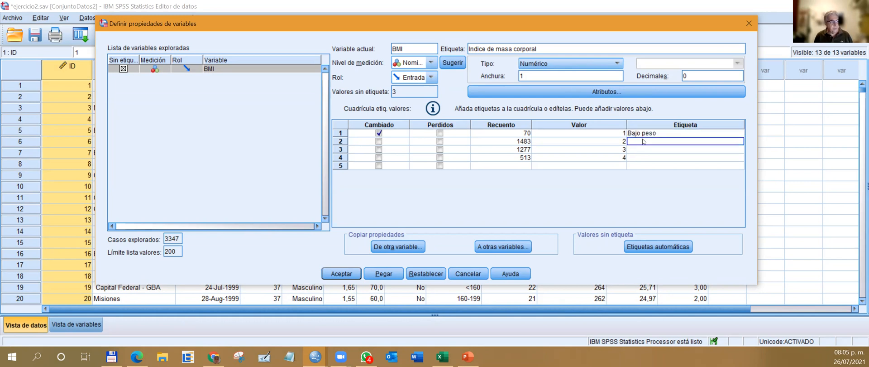
type("Normopeso")
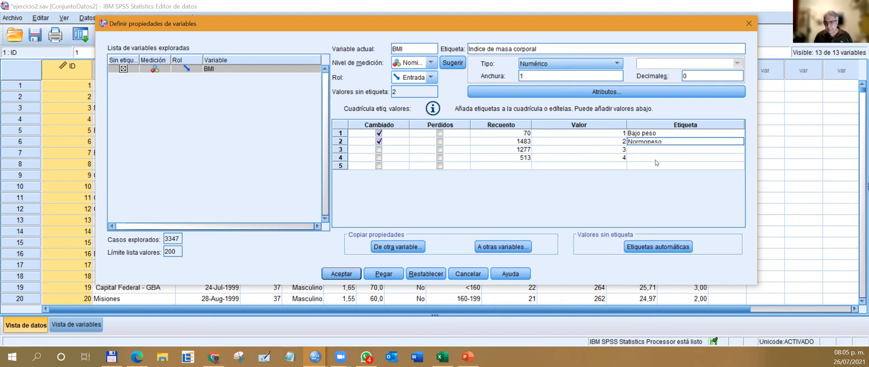
left_click(639, 150)
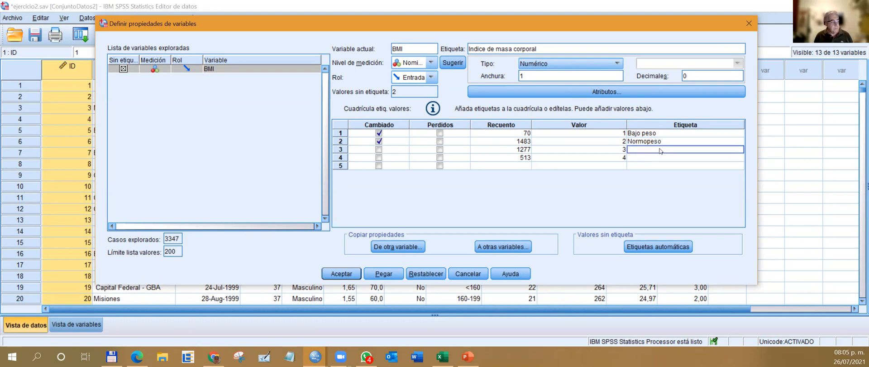
type("Sobrepeso")
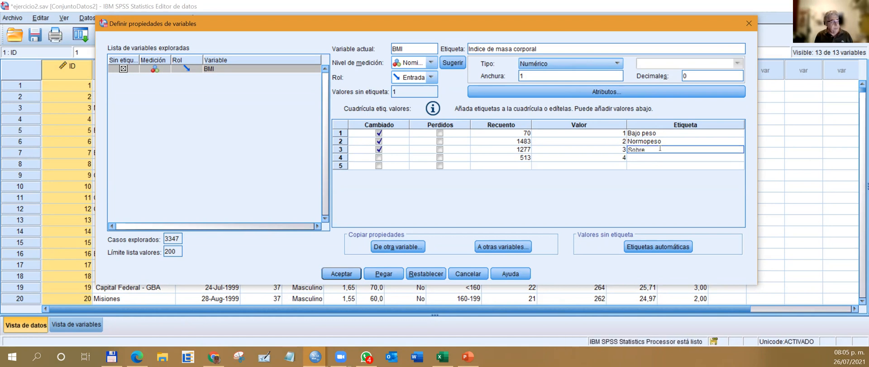
left_click(649, 162)
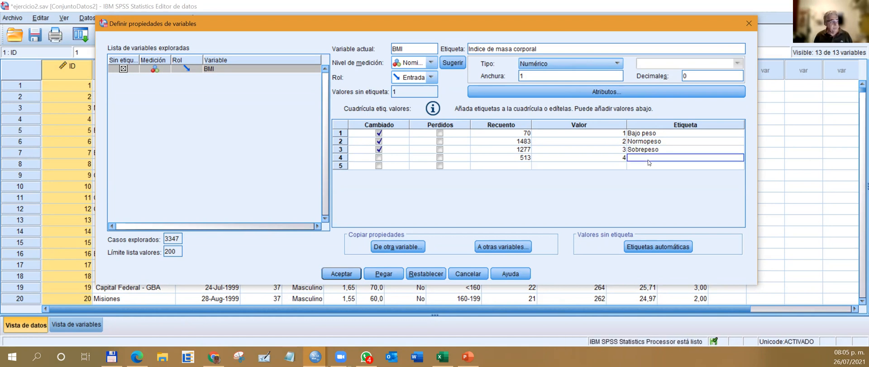
type("Obesidad")
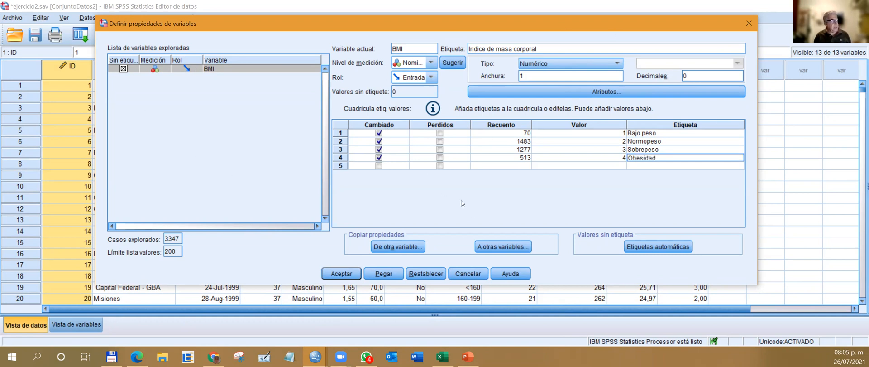
left_click(432, 63)
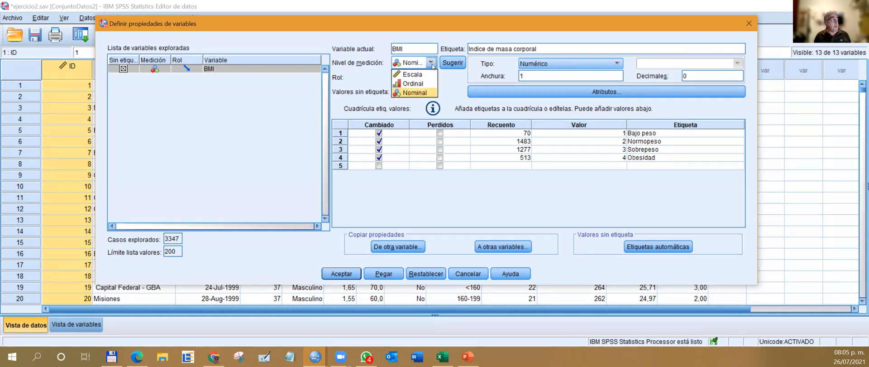
left_click(417, 83)
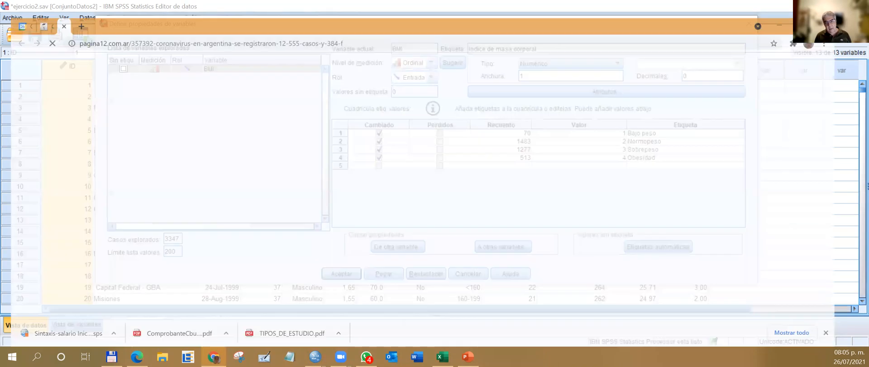
Skim the coronavirus news article, close its browser tab, and return to the BMI properties in SPSS.
scroll(344, 117, "down", 3)
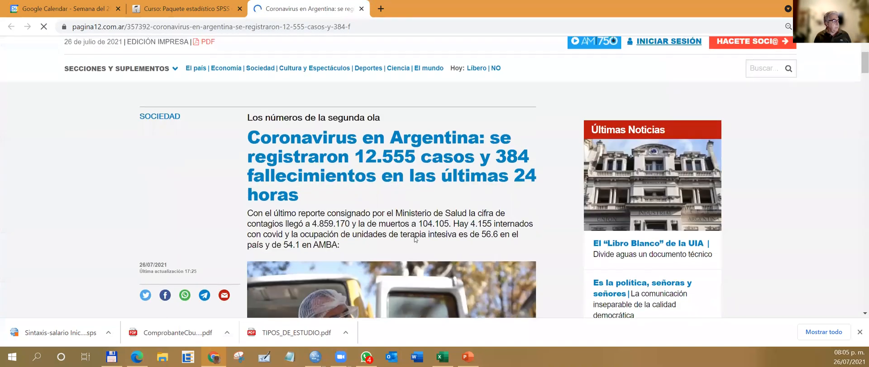
left_click_drag(353, 148, 536, 153)
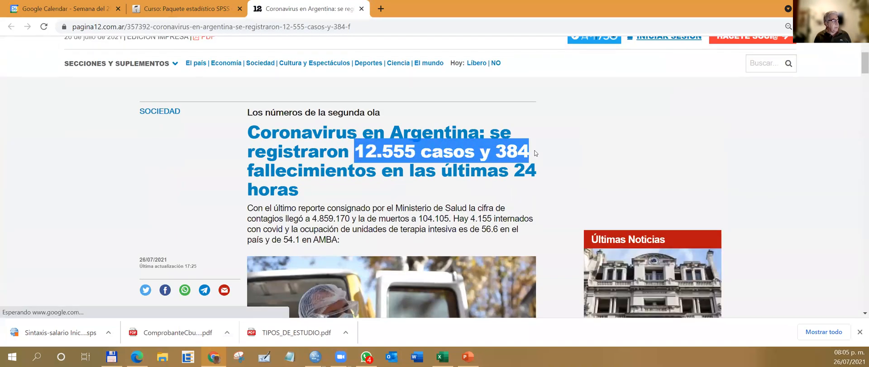
left_click(570, 179)
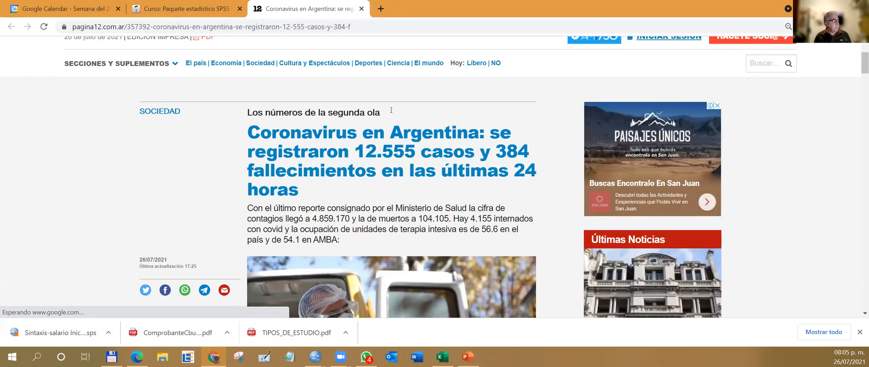
left_click(361, 9)
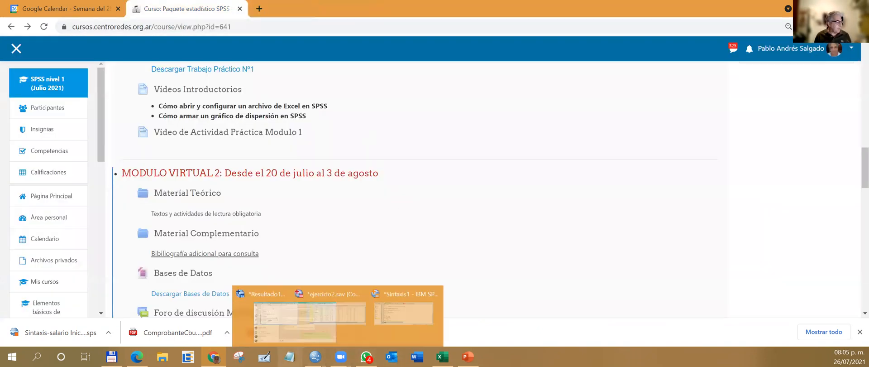
mouse_move(214, 357)
mouse_move(315, 356)
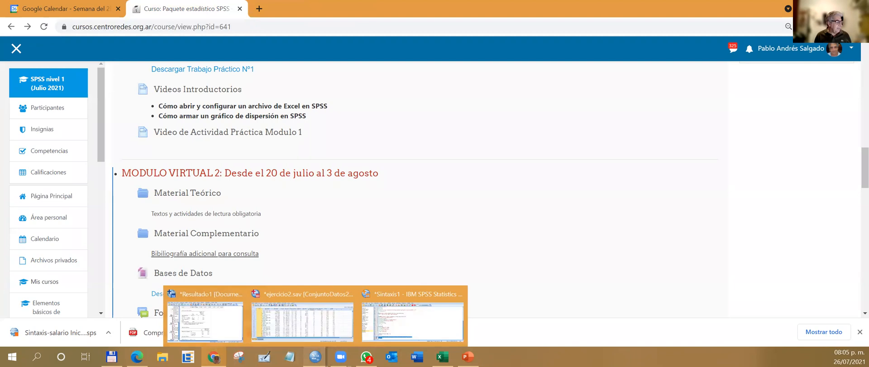
left_click(389, 326)
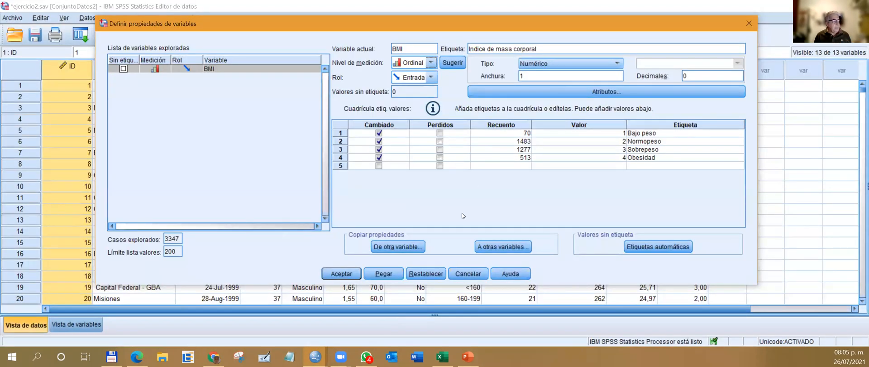
Paste the BMI property definitions as syntax and bring up the Sintaxis1 syntax file.
left_click(383, 274)
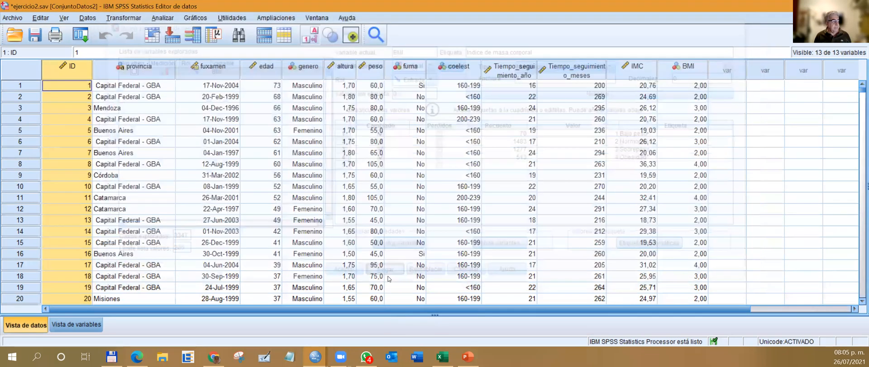
mouse_move(315, 357)
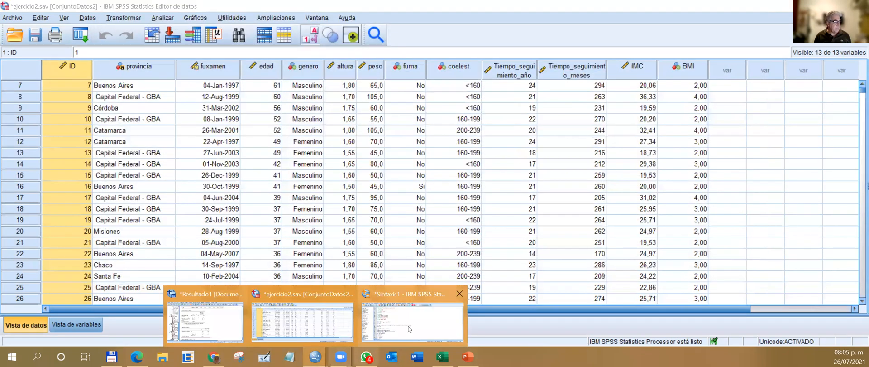
left_click(408, 327)
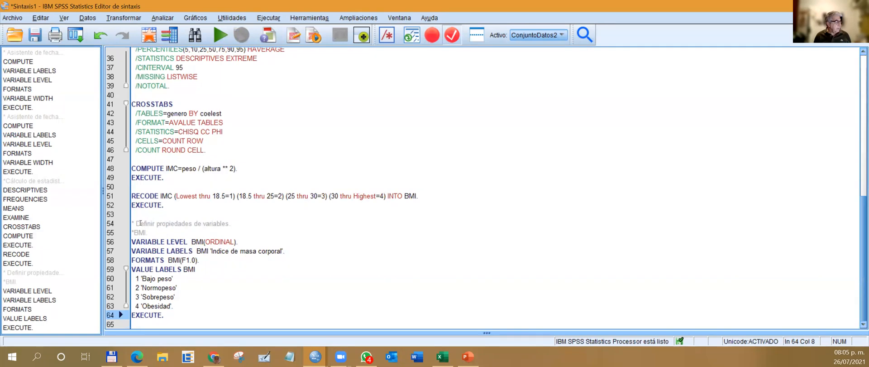
Run the syntax block that defines the BMI variable properties, and return to the ejercicio2.sav data.
left_click_drag(133, 215, 217, 313)
left_click(222, 38)
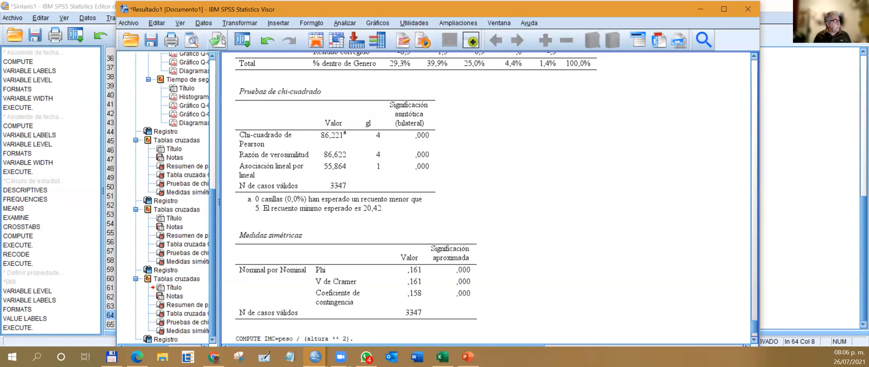
left_click(96, 5)
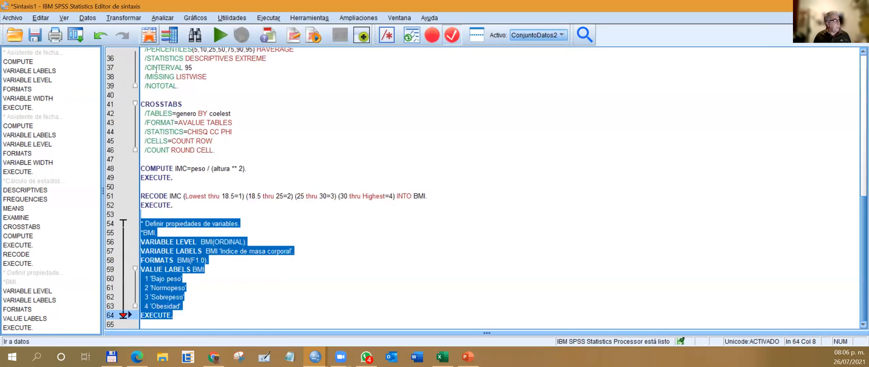
left_click(316, 357)
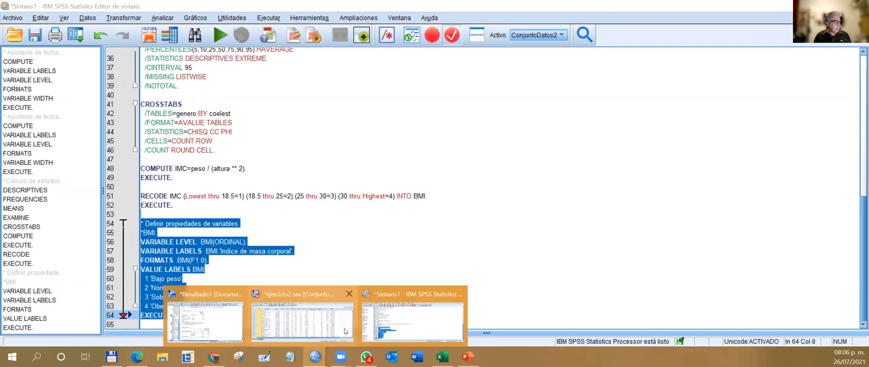
left_click(345, 330)
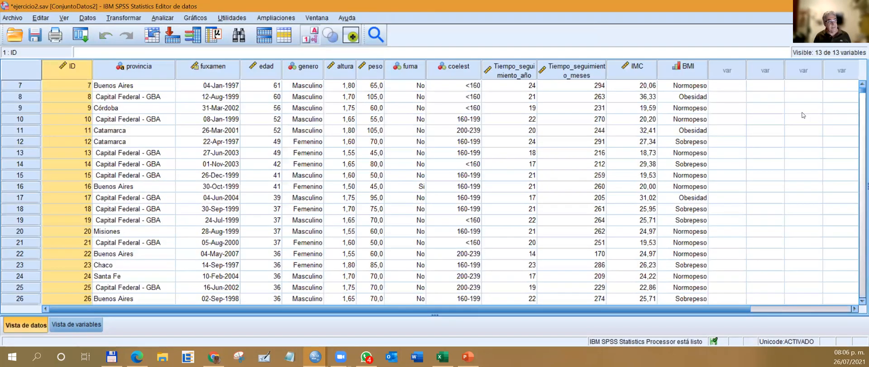
Sort the cases by IMC in descending order and inspect the exact IMC values where BMI changes from Obesidad to Sobrepeso.
right_click(639, 71)
left_click(672, 179)
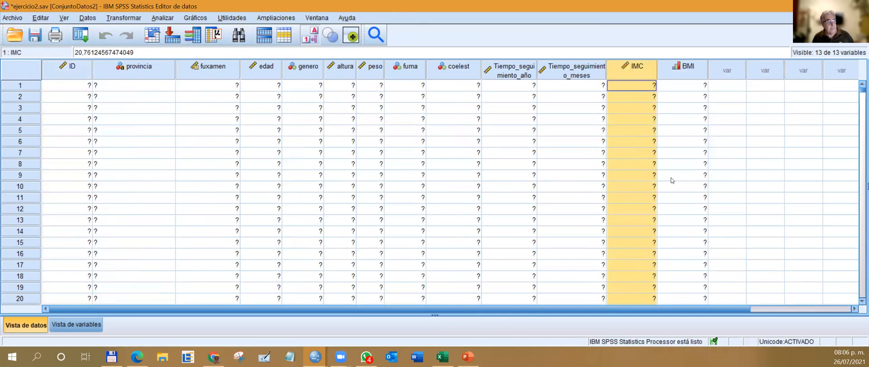
scroll(686, 96, "down", 20)
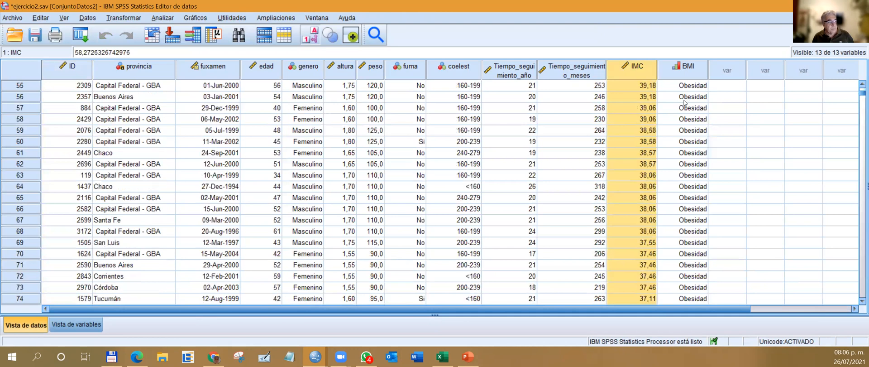
scroll(692, 135, "down", 20)
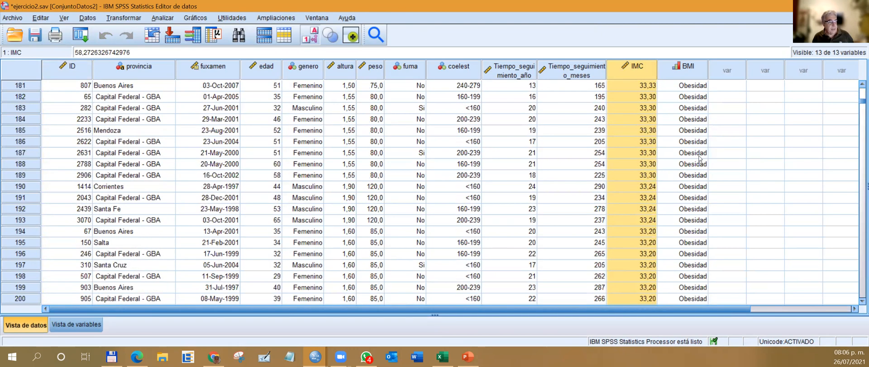
scroll(701, 157, "down", 20)
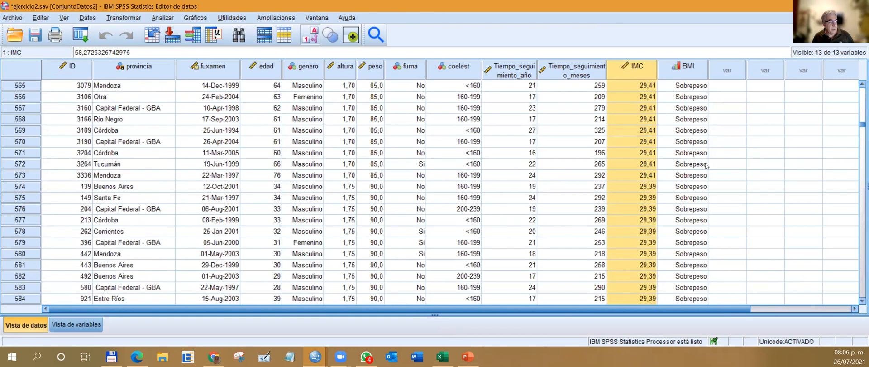
scroll(706, 166, "up", 6)
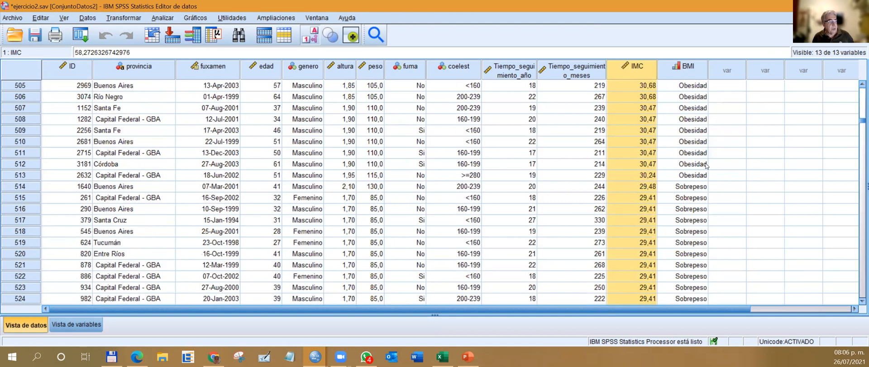
left_click(654, 176)
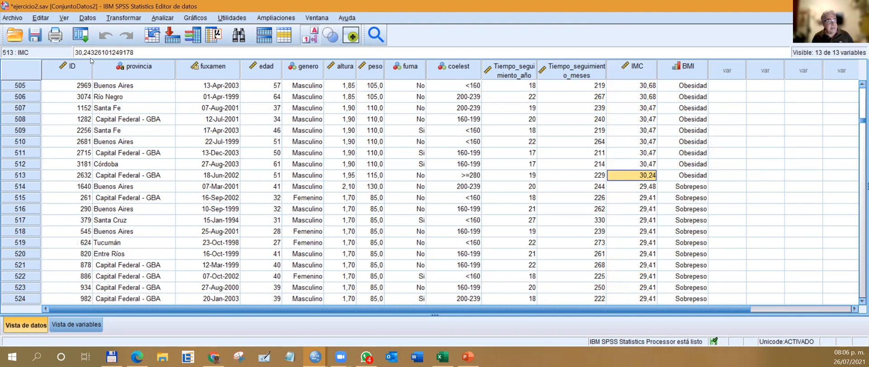
left_click(647, 188)
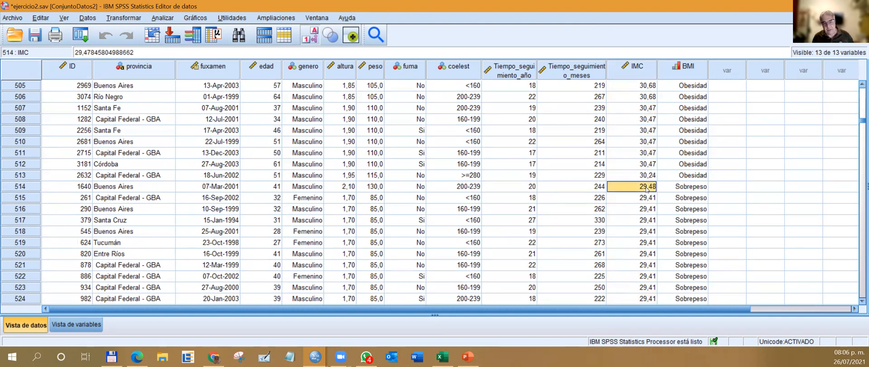
Look through the sorted Sobrepeso cases to compare IMC with BMI, and return to the boundary between Obesidad and Sobrepeso.
scroll(647, 190, "down", 2)
scroll(647, 190, "down", 9)
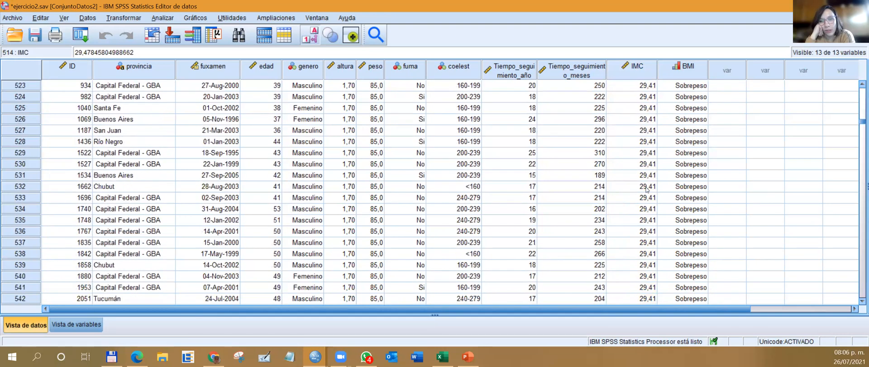
scroll(647, 190, "down", 17)
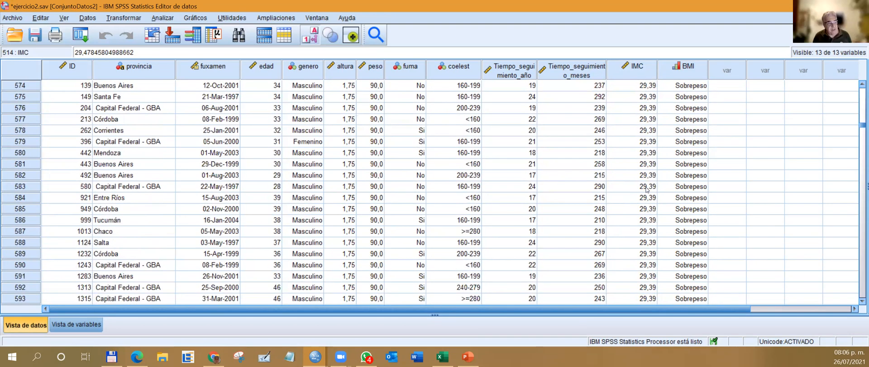
scroll(647, 189, "down", 20)
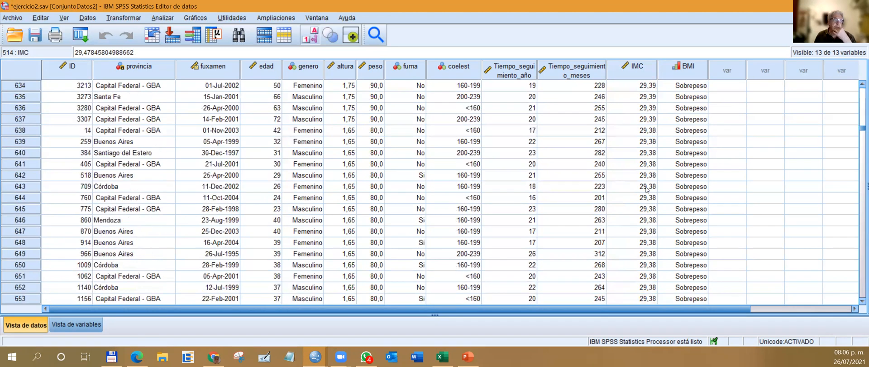
scroll(647, 190, "down", 20)
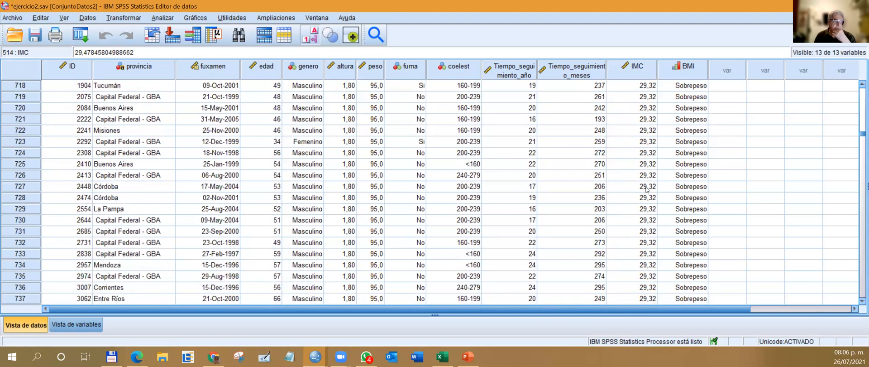
scroll(647, 189, "down", 20)
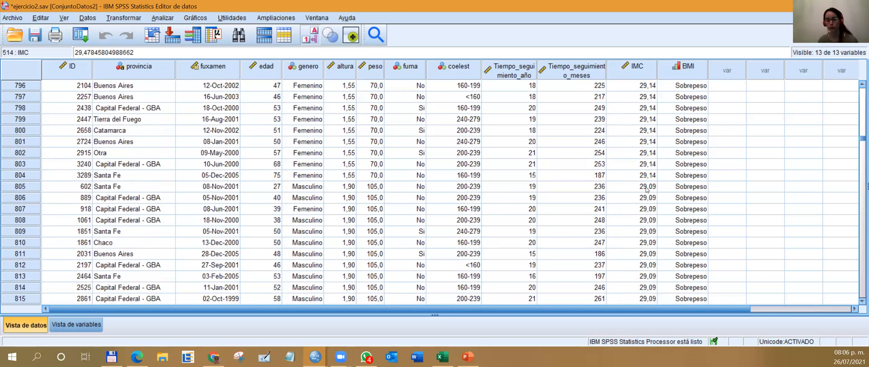
scroll(648, 190, "up", 13)
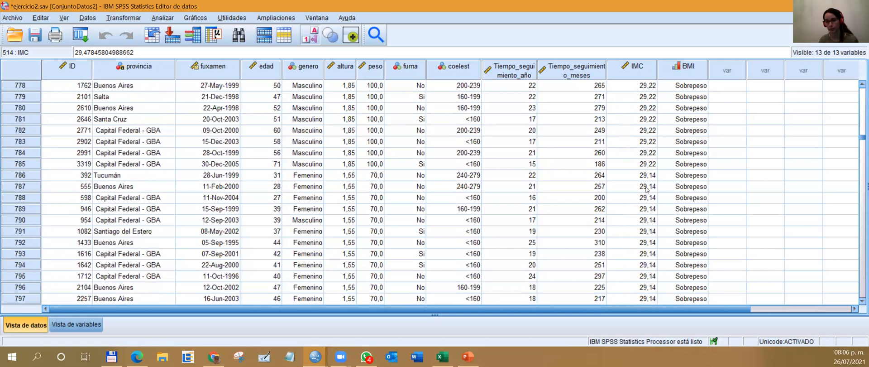
scroll(736, 109, "up", 12)
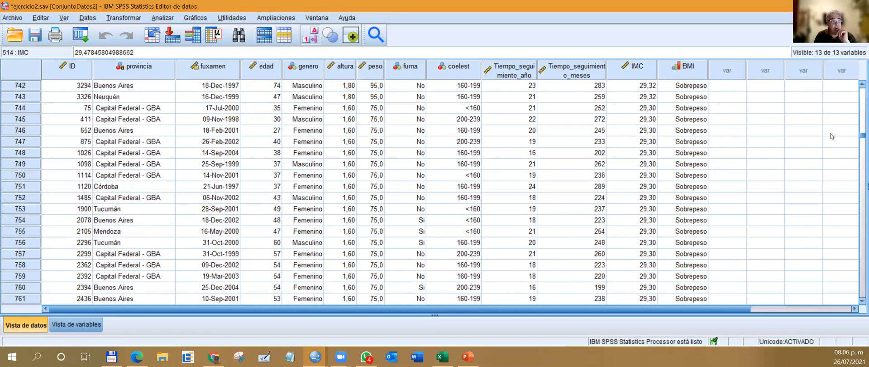
scroll(859, 85, "up", 9)
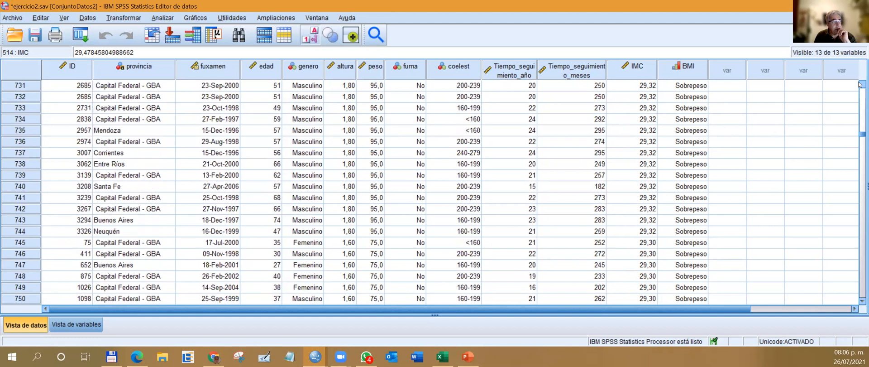
scroll(859, 84, "up", 10)
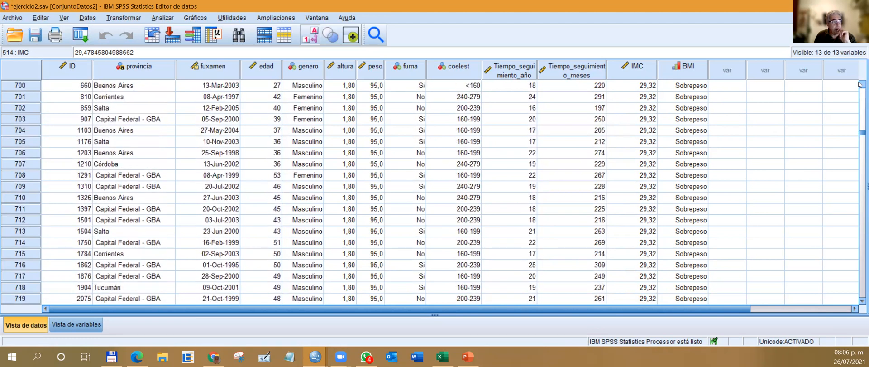
scroll(859, 84, "up", 10)
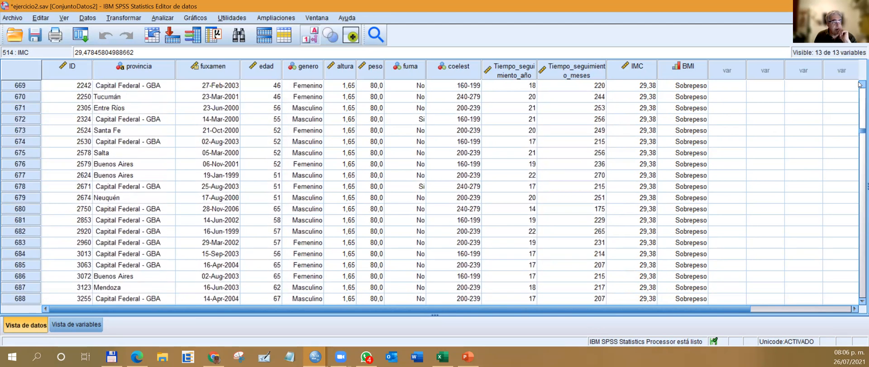
scroll(860, 104, "up", 1)
mouse_move(860, 132)
left_mouse_down()
mouse_move(860, 107)
mouse_move(860, 122)
left_mouse_up()
scroll(681, 112, "up", 3)
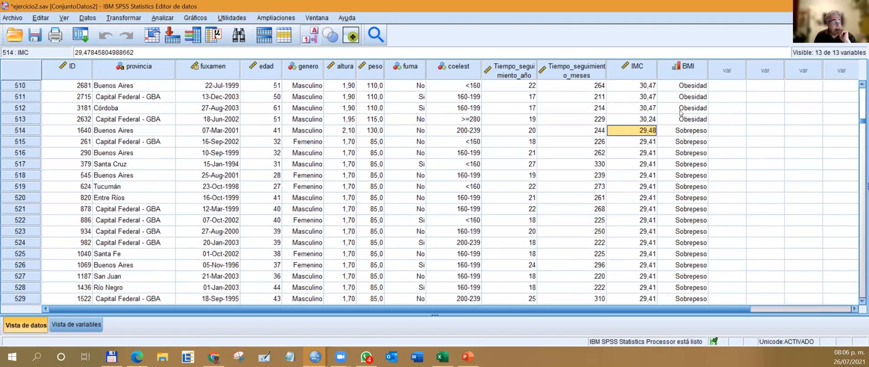
Set the IMC value to 30,000001 in row 513 and to 29,99999999 in row 514.
left_click(636, 122)
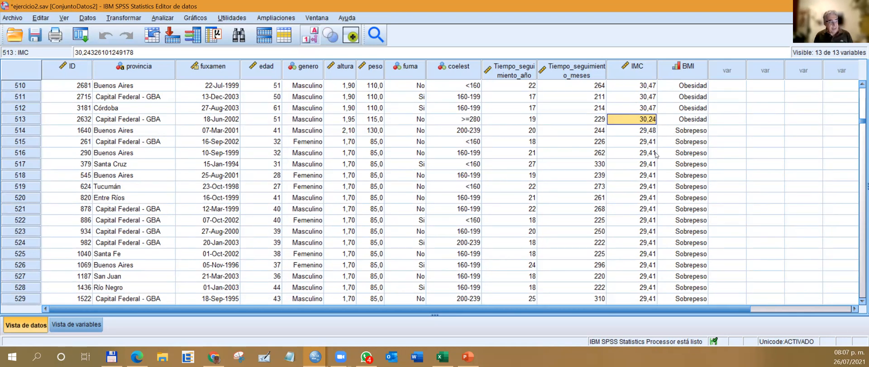
type("30,")
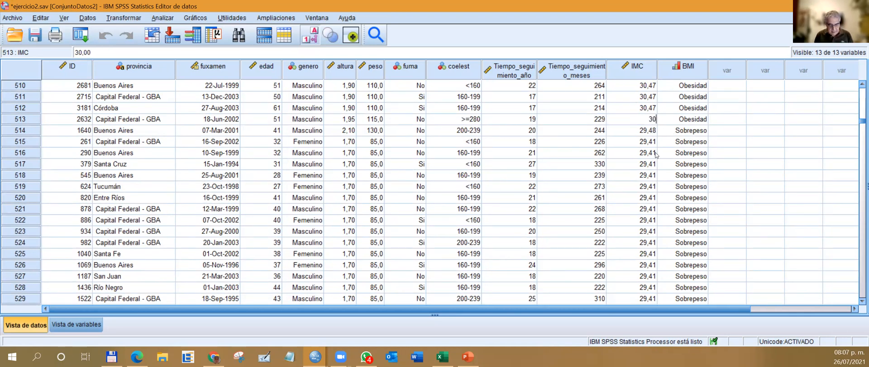
type("000001")
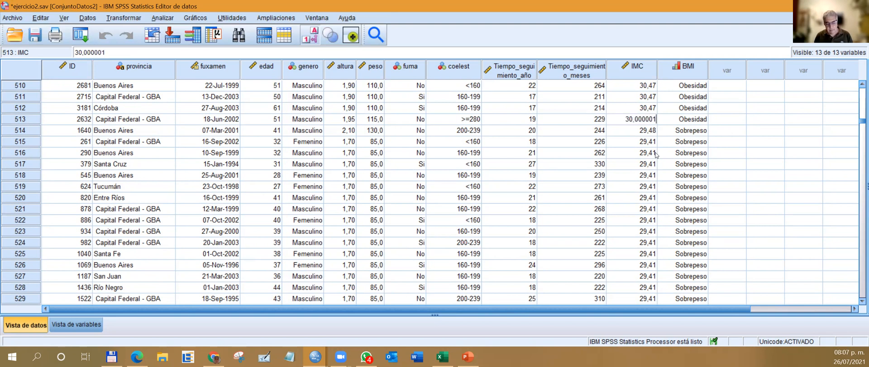
key("Return")
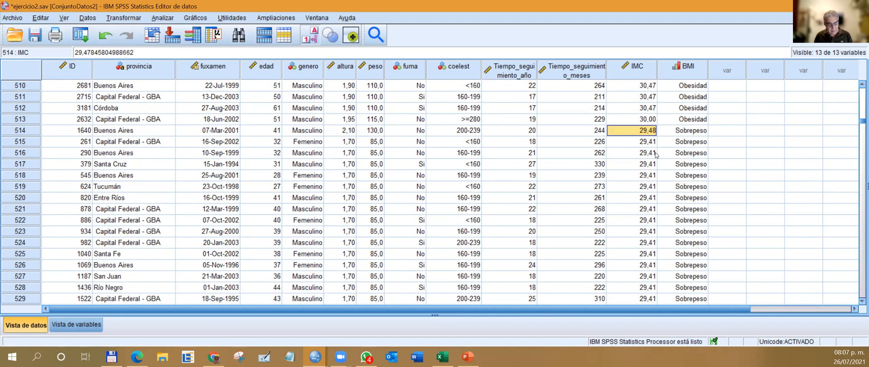
type("29,909999999")
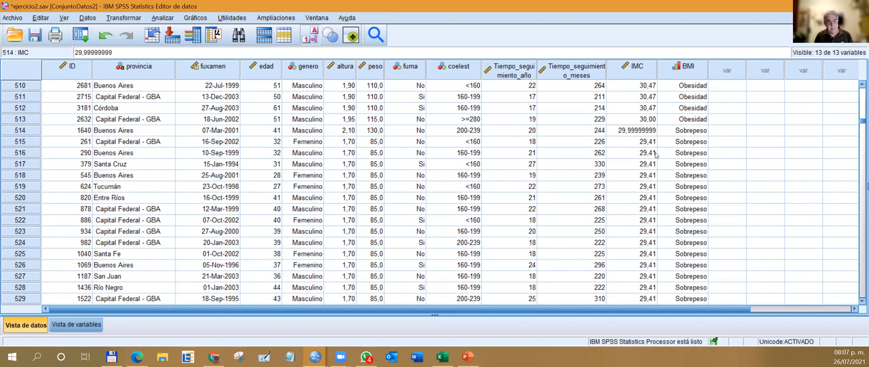
key("Return")
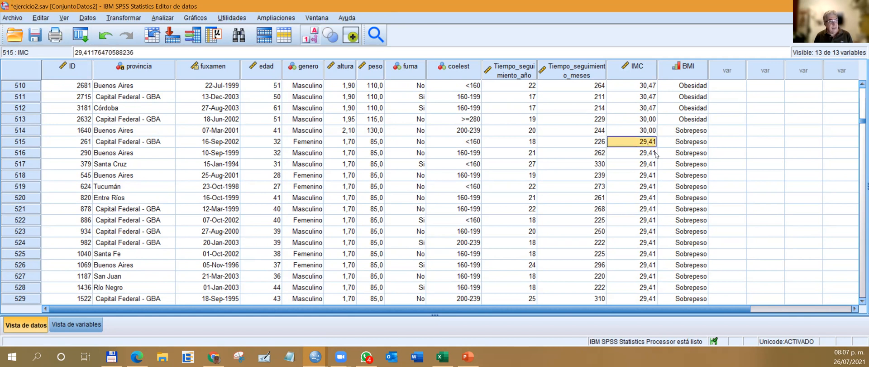
Delete the BMI variable from the data set.
left_click(683, 74)
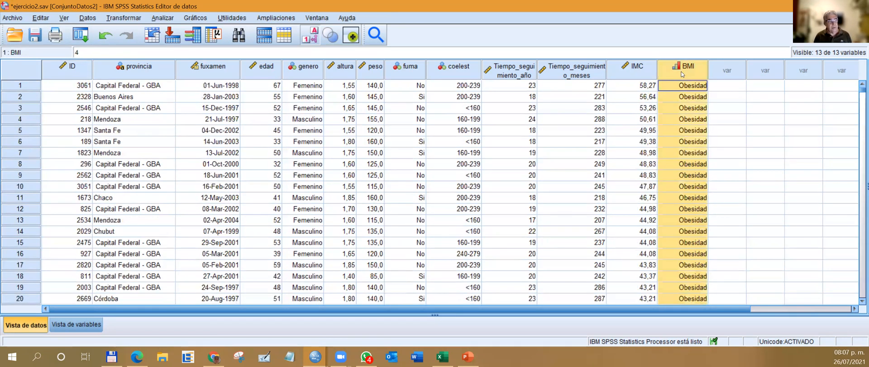
right_click(685, 75)
left_click(714, 141)
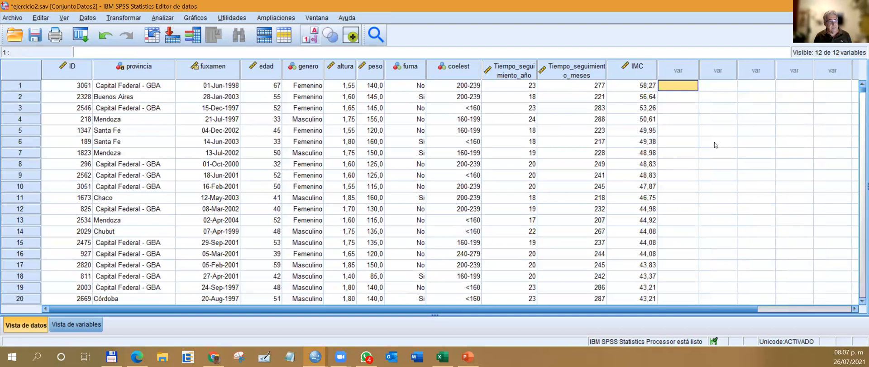
Run the RECODE of IMC into BMI together with the BMI property definitions from the Sintaxis1 file, and return to the syntax.
left_click(316, 356)
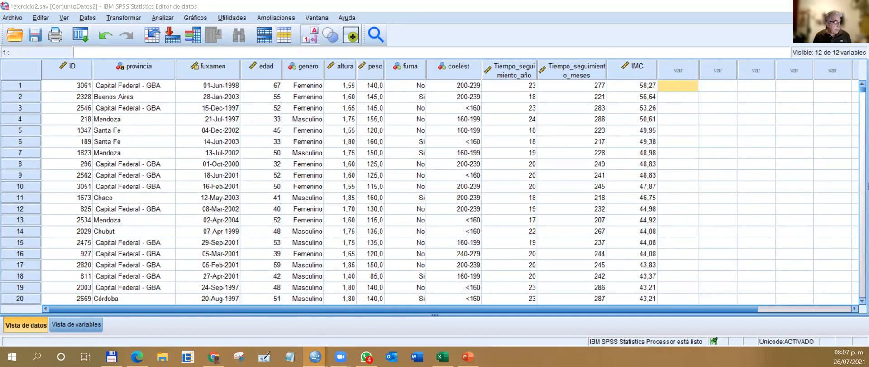
left_click(399, 317)
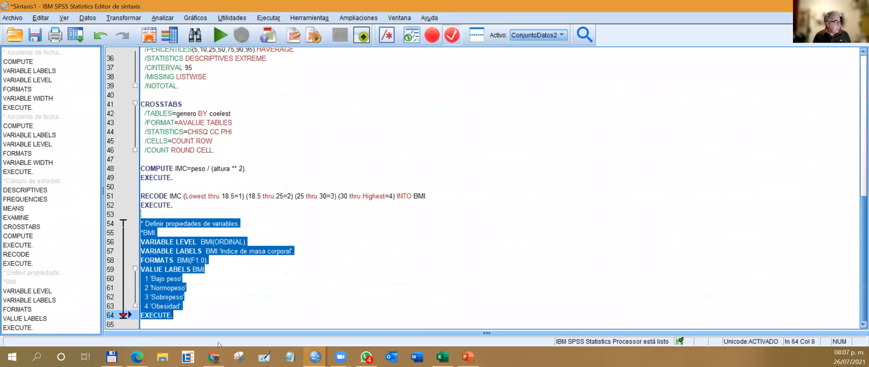
left_click_drag(146, 186, 224, 315)
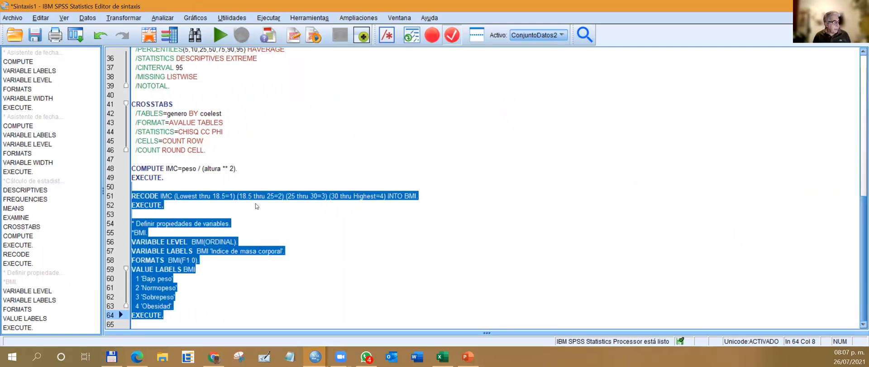
left_click(220, 35)
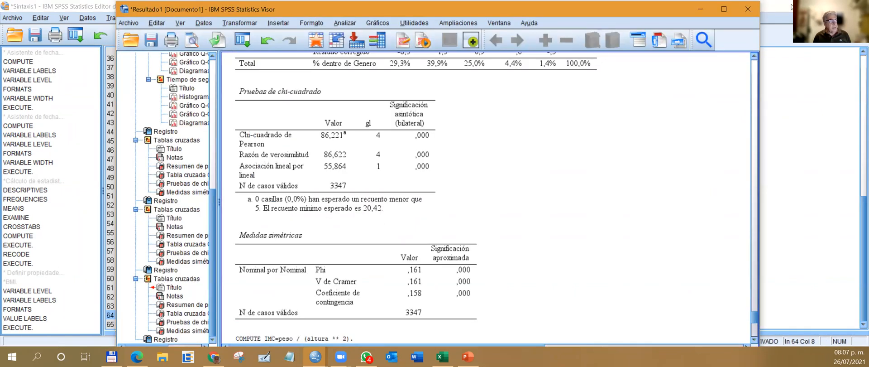
left_click(791, 5)
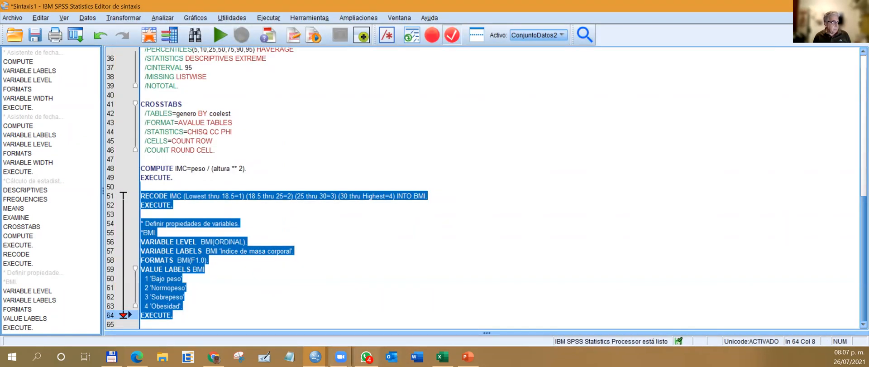
Find the boundary between Obesidad and Sobrepeso in the recoded data and inspect the exact IMC value in row 514.
mouse_move(331, 353)
left_click(333, 313)
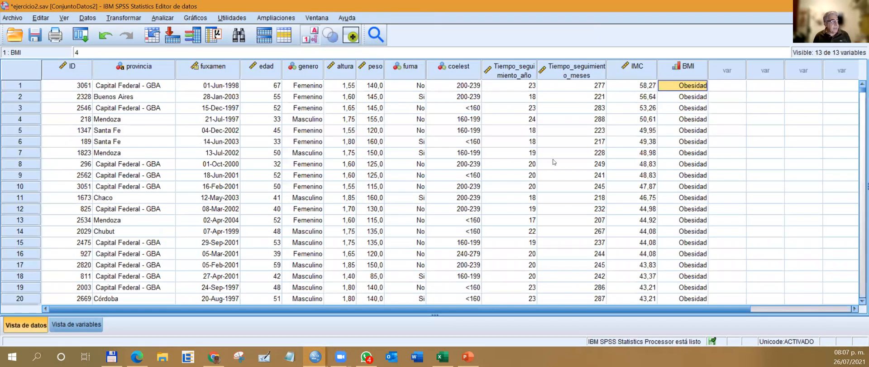
scroll(718, 123, "down", 20)
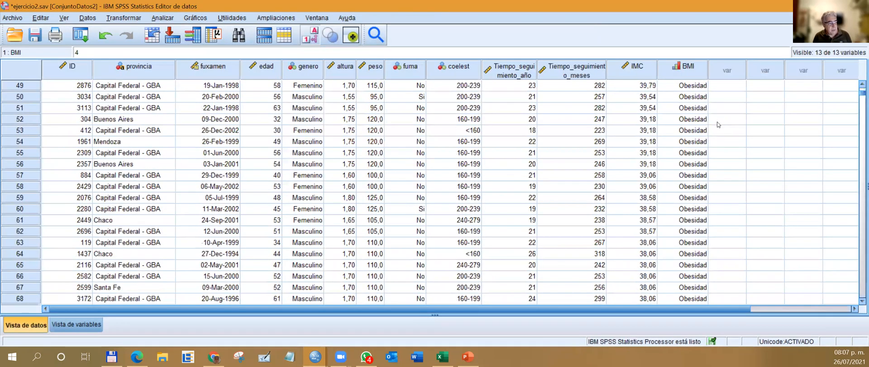
scroll(717, 123, "down", 20)
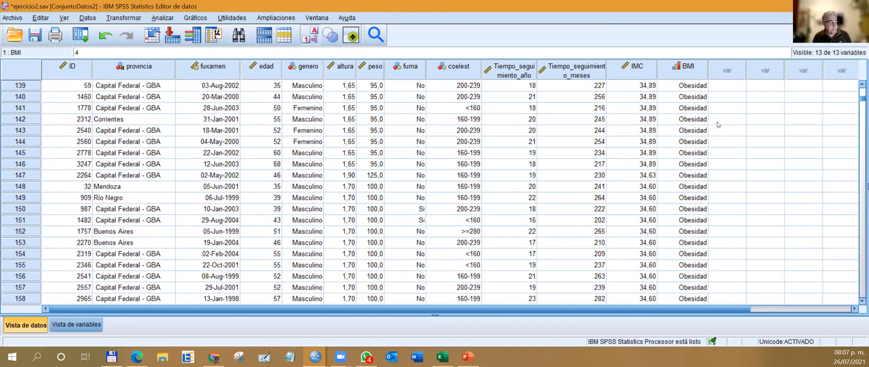
scroll(718, 123, "down", 20)
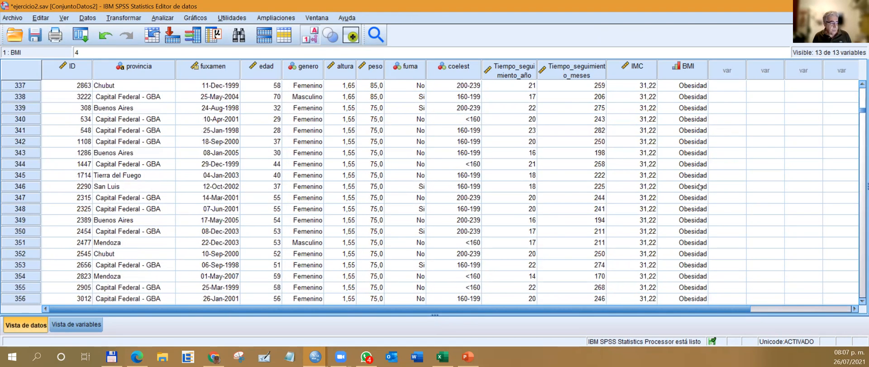
scroll(696, 194, "down", 15)
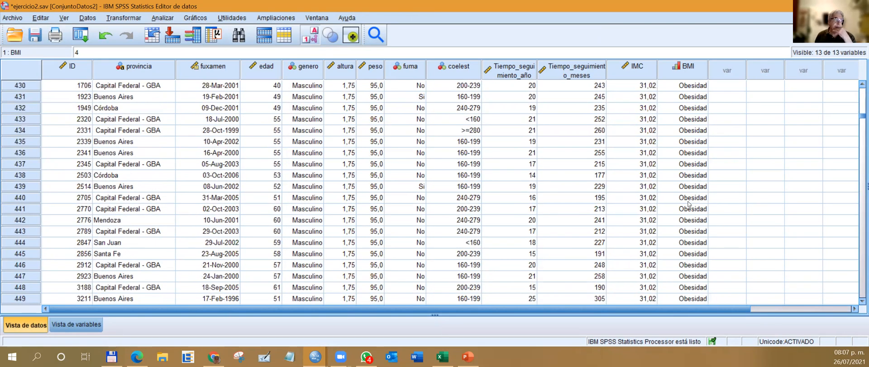
scroll(689, 204, "down", 20)
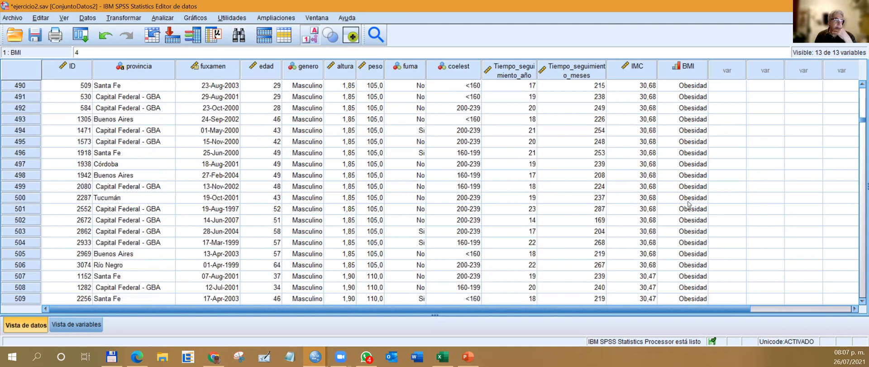
scroll(684, 212, "up", 12)
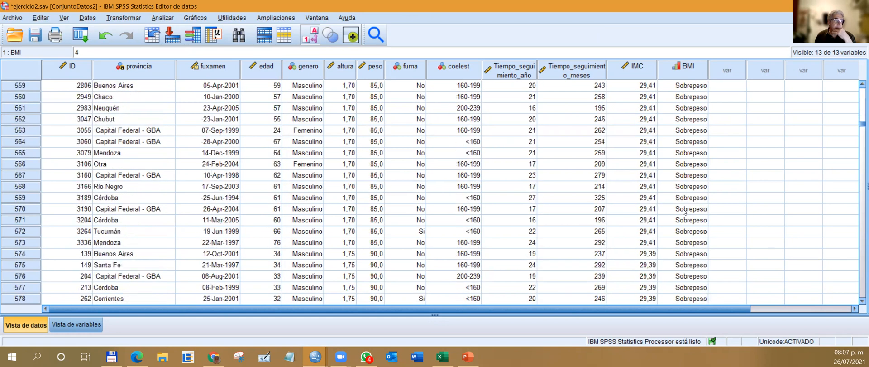
scroll(684, 212, "up", 7)
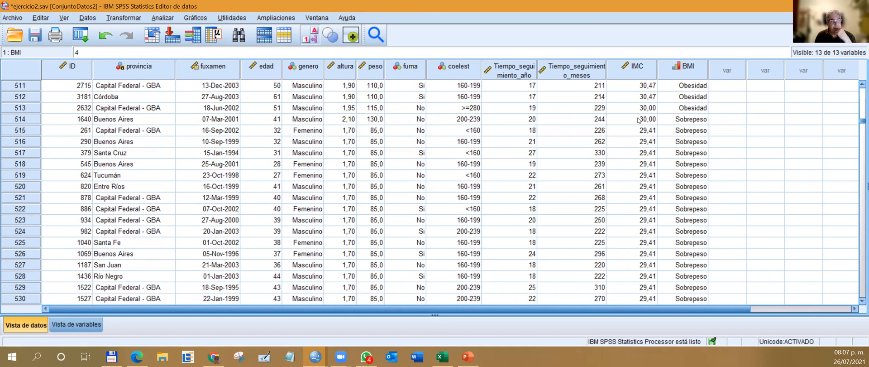
left_click(653, 120)
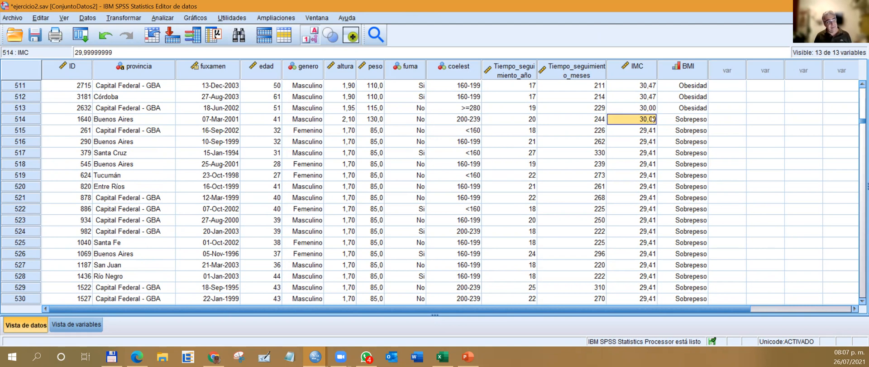
Set the IMC value in row 513 to exactly 30,00.
left_click(651, 110)
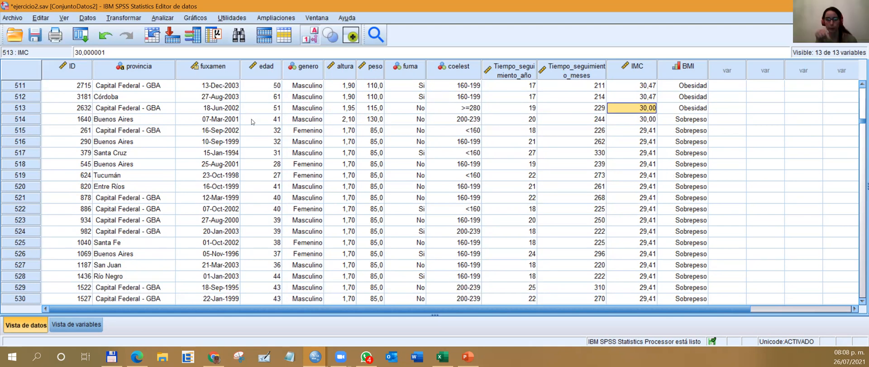
left_click(129, 50)
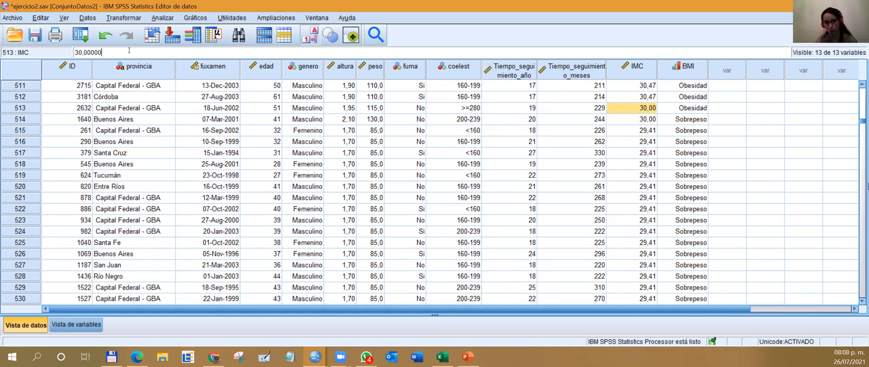
key("Return")
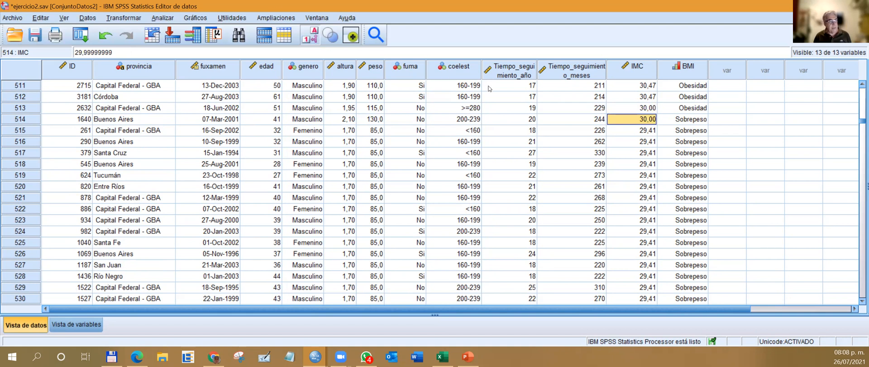
Delete the BMI variable so that it can be recoded from the edited IMC values.
left_click(695, 72)
right_click(695, 73)
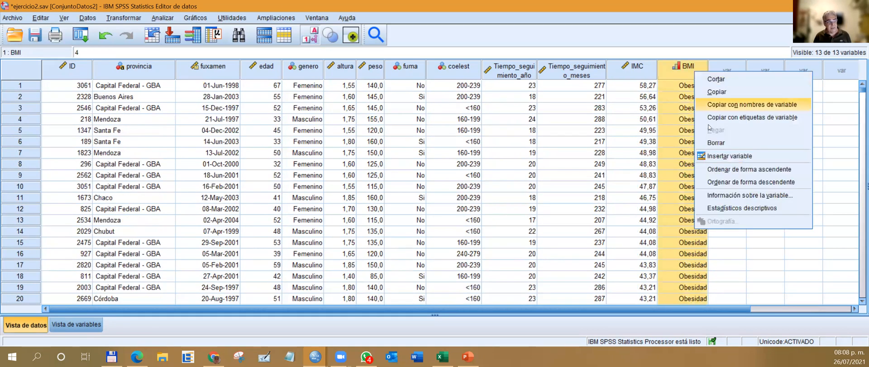
left_click(713, 143)
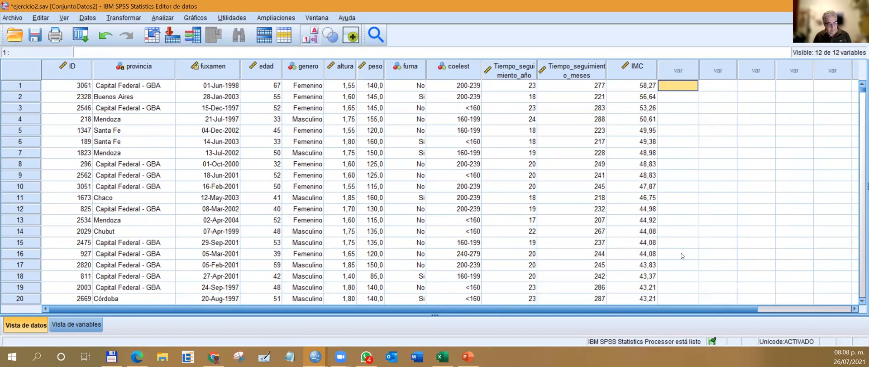
Run the selected RECODE and BMI property definitions in Sintaxis1, and return to the ejercicio2 data.
key("super+Tab")
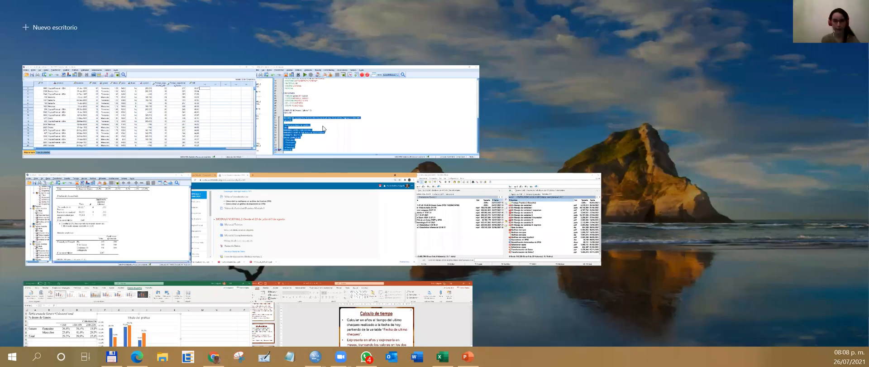
left_click(368, 102)
key("ctrl+r")
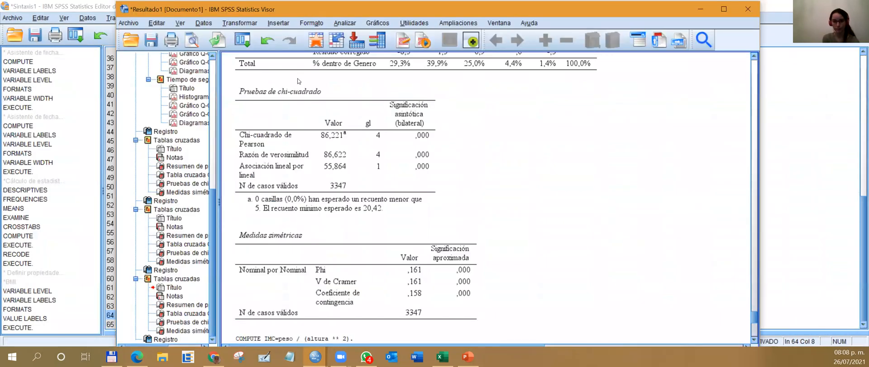
key("super+Tab")
left_click(610, 134)
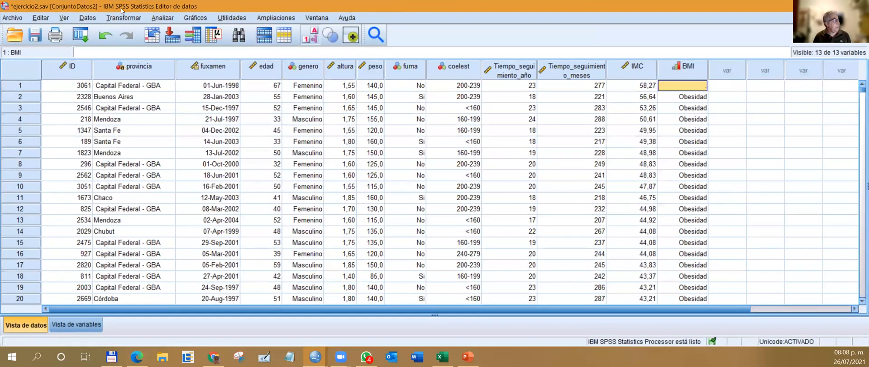
Try to undo the latest changes to the BMI variable in the data set.
left_click(105, 36)
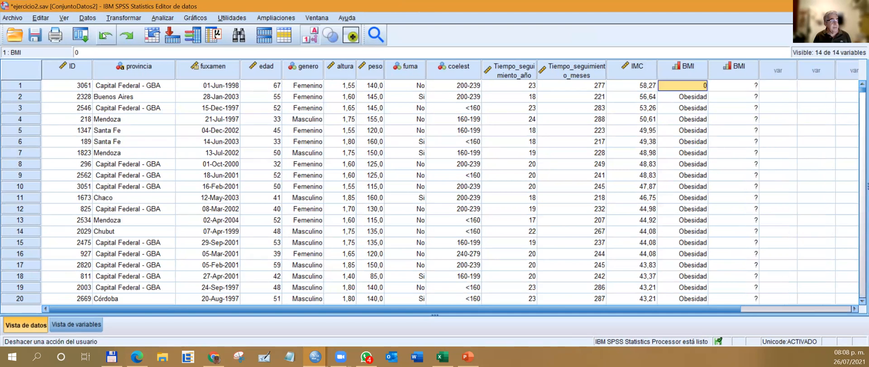
left_click(105, 35)
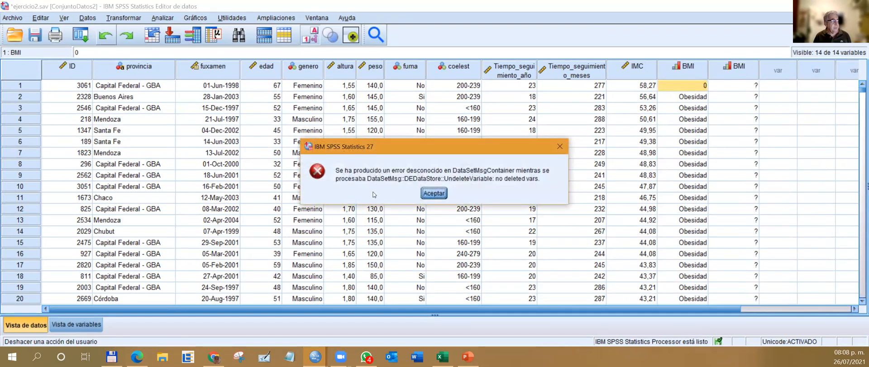
left_click(433, 193)
Delete both BMI variables from the data set.
left_click(688, 70)
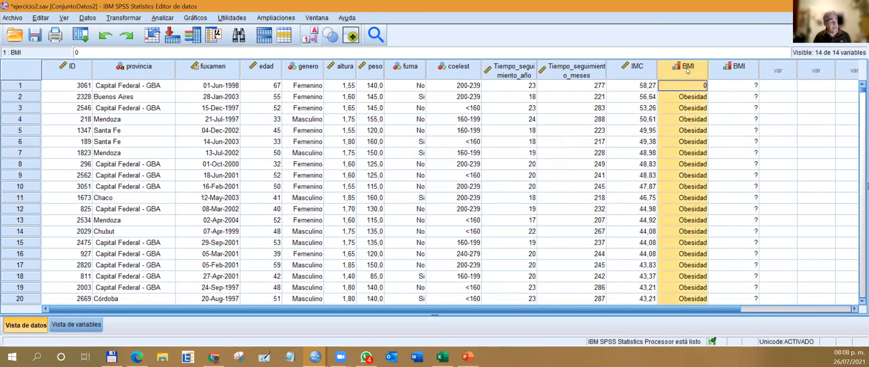
right_click(687, 70)
left_click(701, 141)
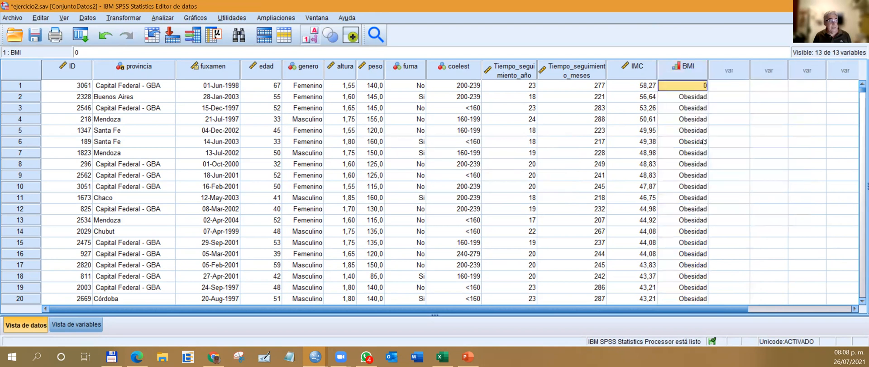
right_click(695, 76)
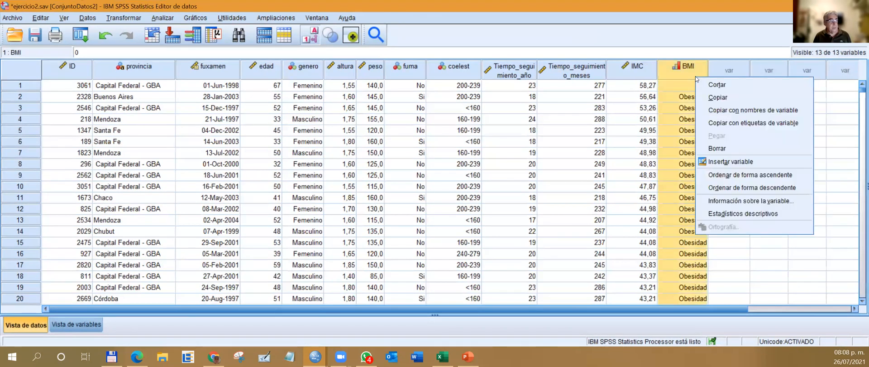
left_click(720, 148)
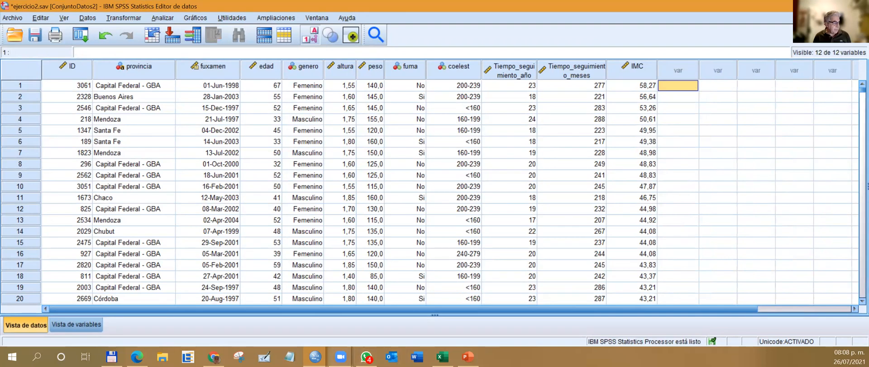
Run the selected RECODE of IMC into BMI with its property definitions from Sintaxis1, and bring the ejercicio2 data back into view.
mouse_move(315, 356)
left_click(382, 327)
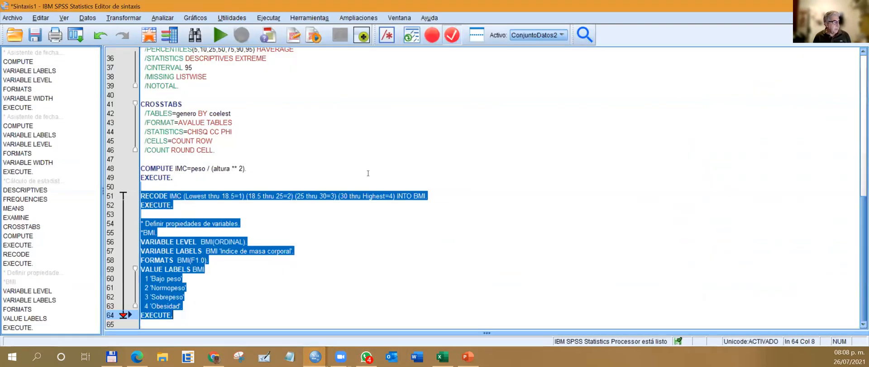
left_click(220, 35)
left_click(781, 7)
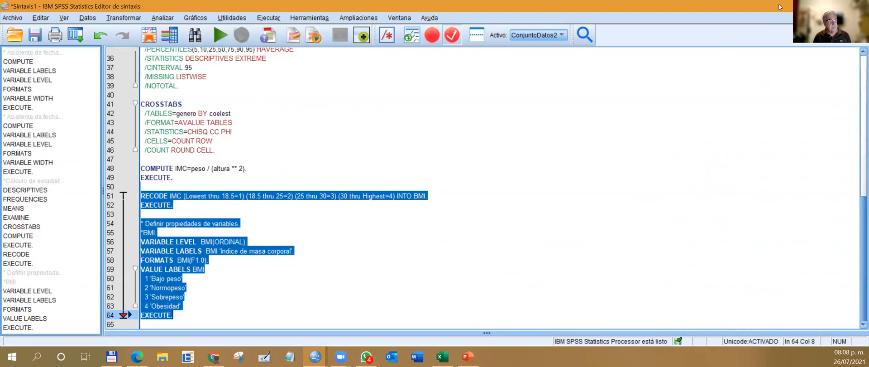
left_click(810, 6)
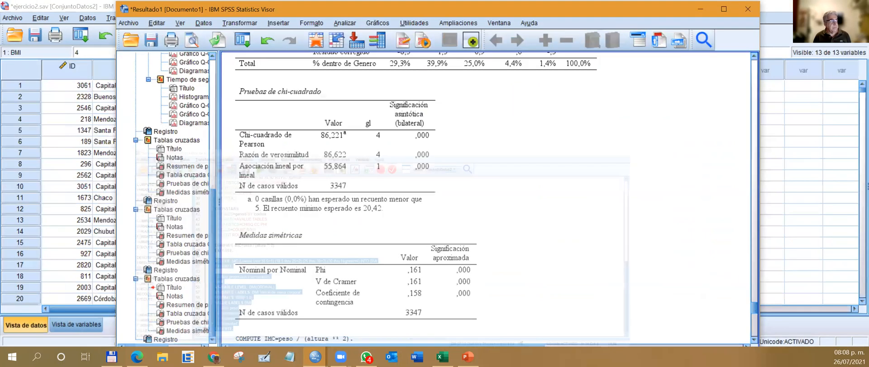
left_click(783, 13)
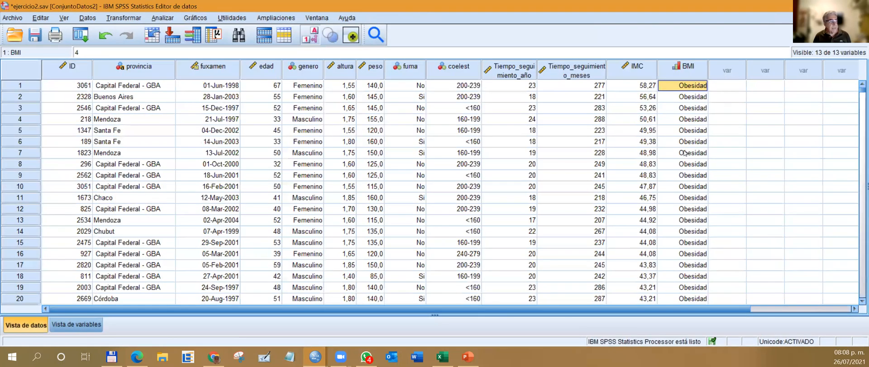
Examine how BMI classifies the cases around IMC 30, inspecting the exact IMC values in rows 513 and 512.
scroll(657, 249, "down", 20)
scroll(654, 246, "down", 20)
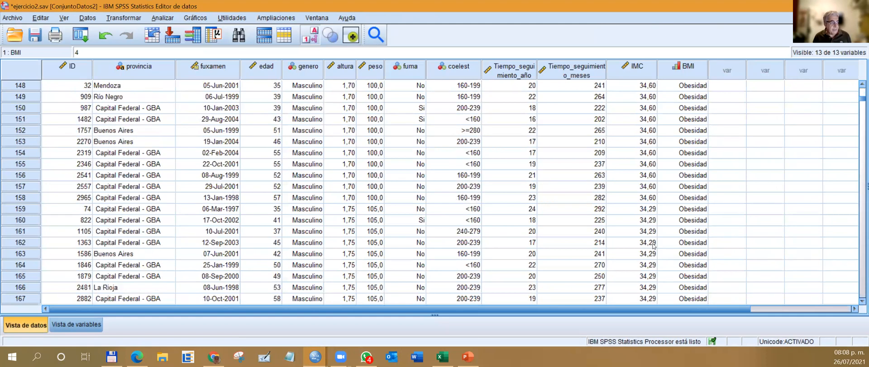
scroll(654, 246, "down", 20)
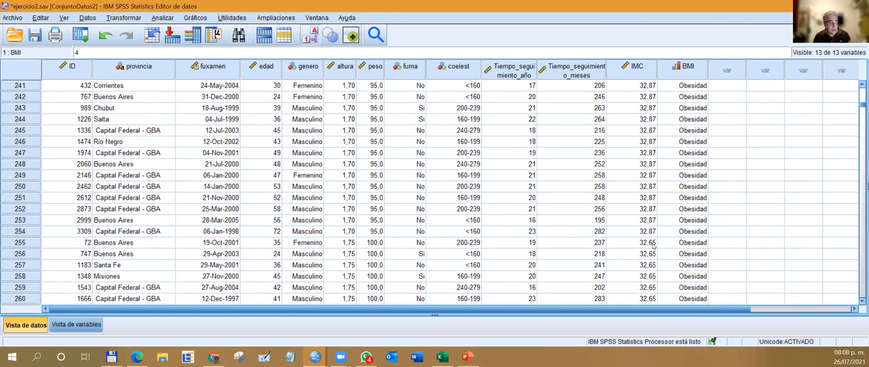
scroll(654, 246, "down", 20)
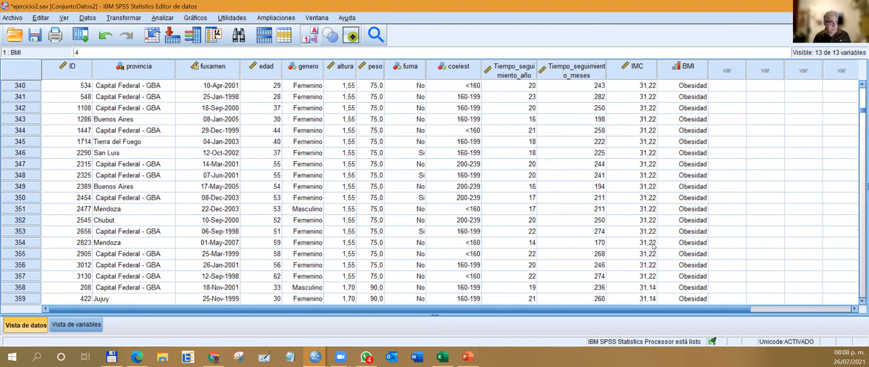
scroll(654, 244, "down", 19)
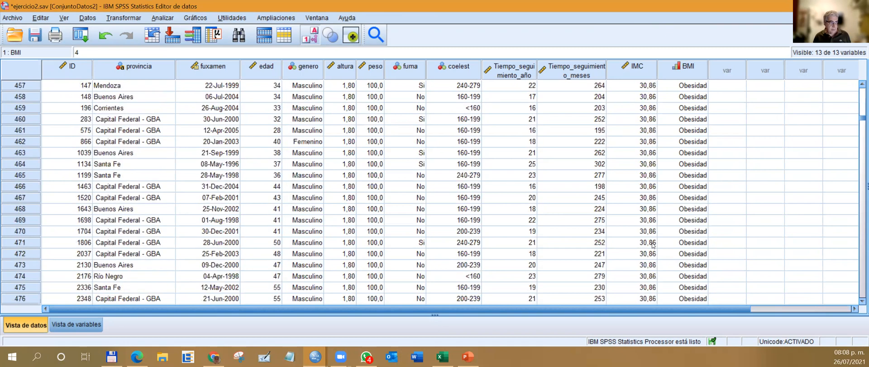
scroll(658, 202, "up", 5)
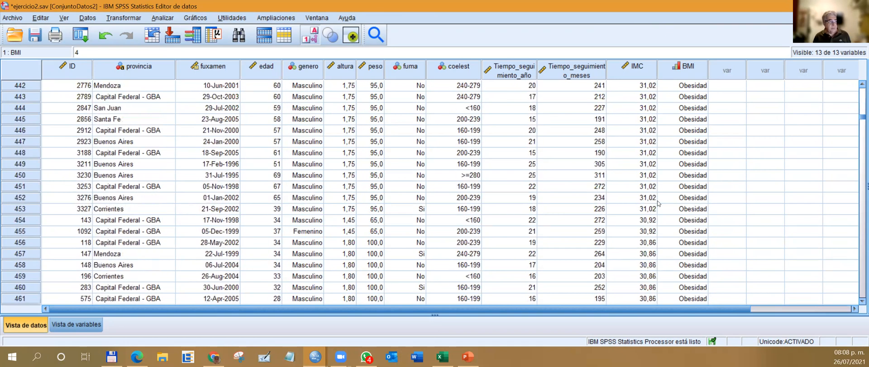
scroll(658, 203, "down", 10)
scroll(658, 203, "down", 9)
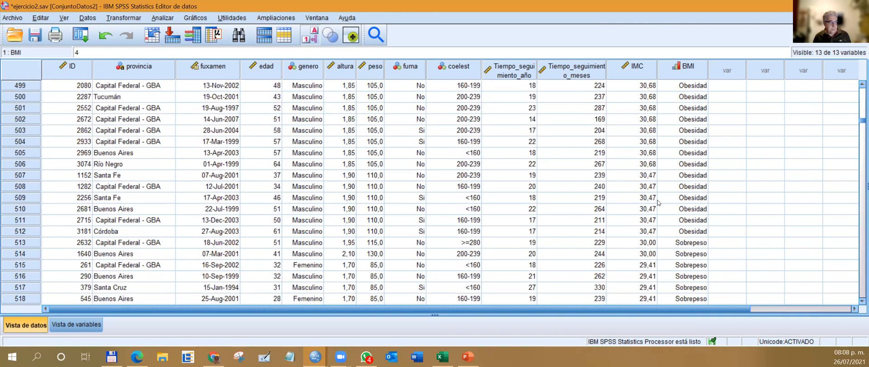
left_click(647, 246)
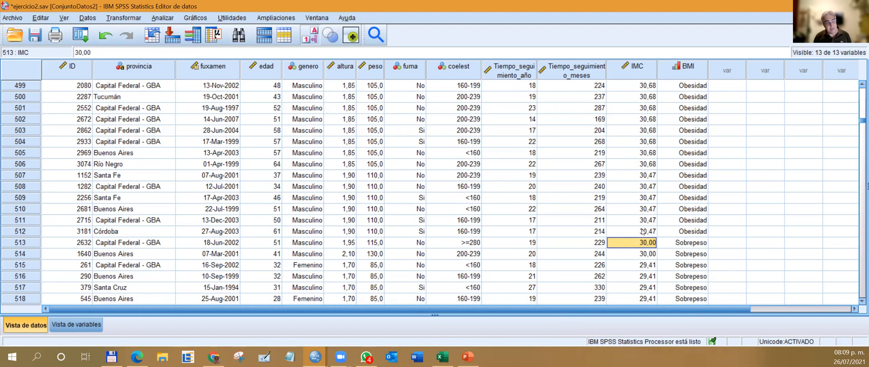
left_click(644, 231)
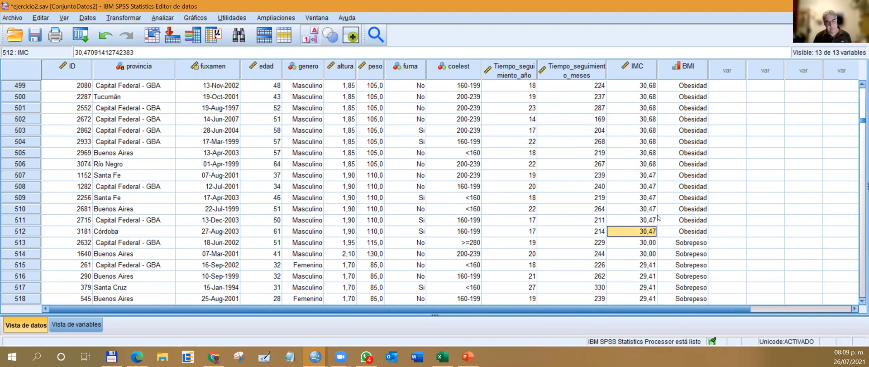
Delete the IMC and BMI variables from the ejercicio2 data set.
scroll(655, 212, "down", 2)
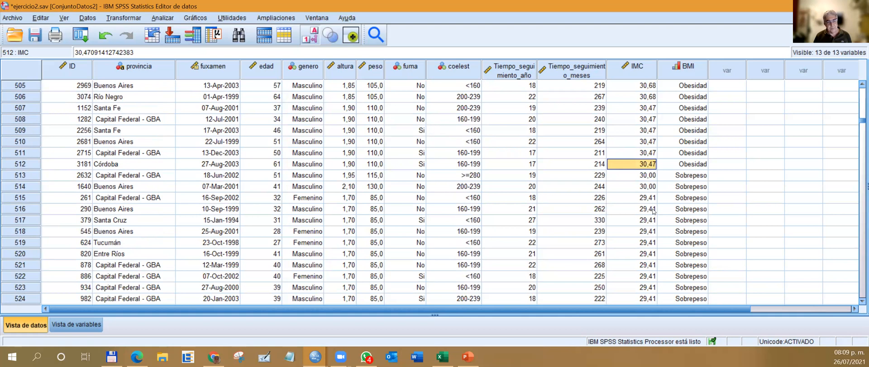
scroll(684, 190, "up", 4)
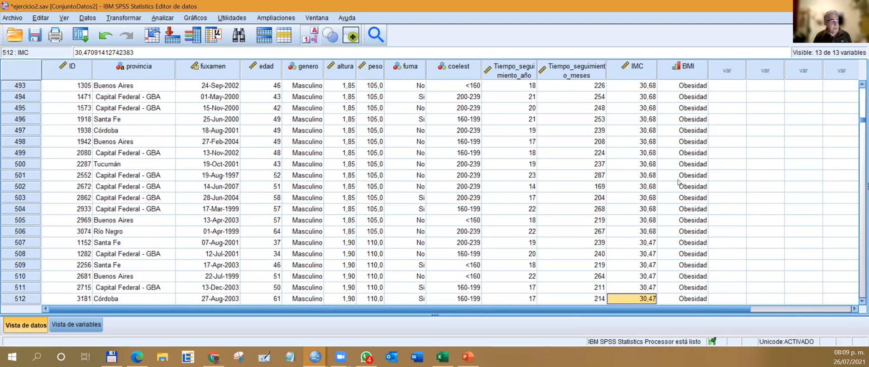
scroll(679, 182, "down", 3)
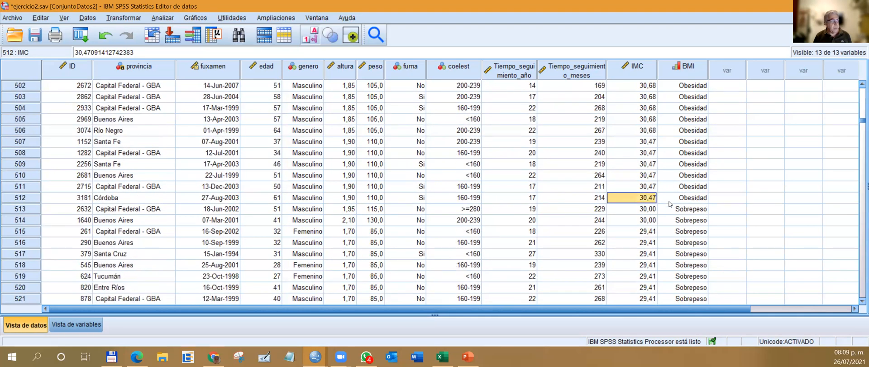
left_click(640, 69)
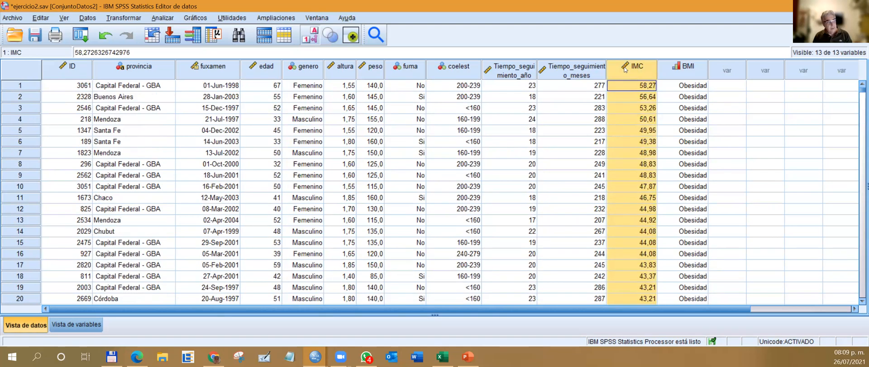
right_click(641, 70)
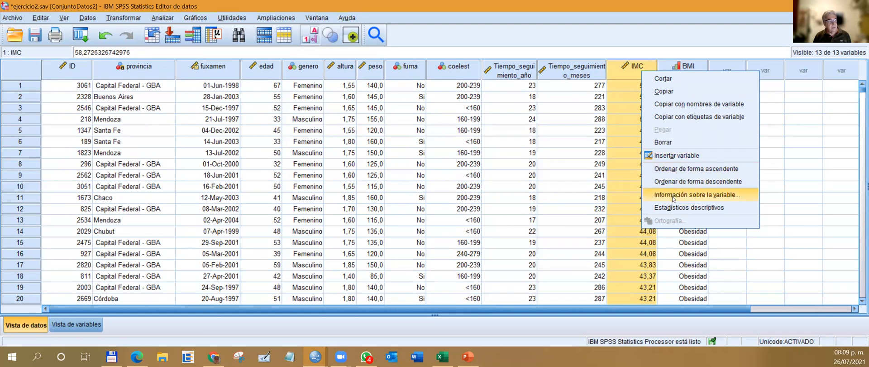
left_click(675, 141)
right_click(629, 72)
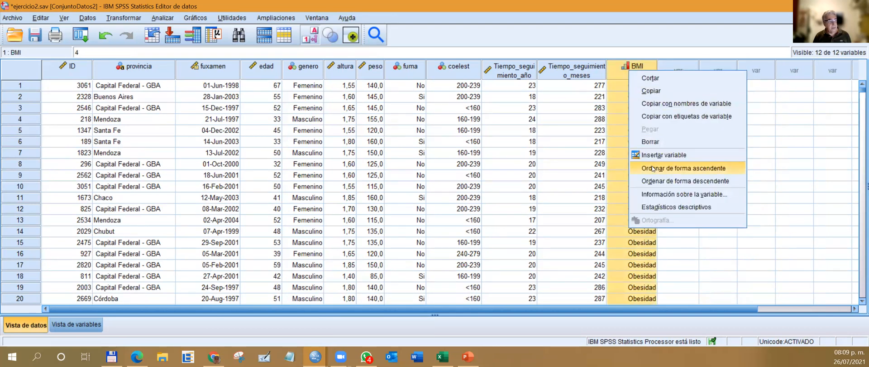
left_click(656, 142)
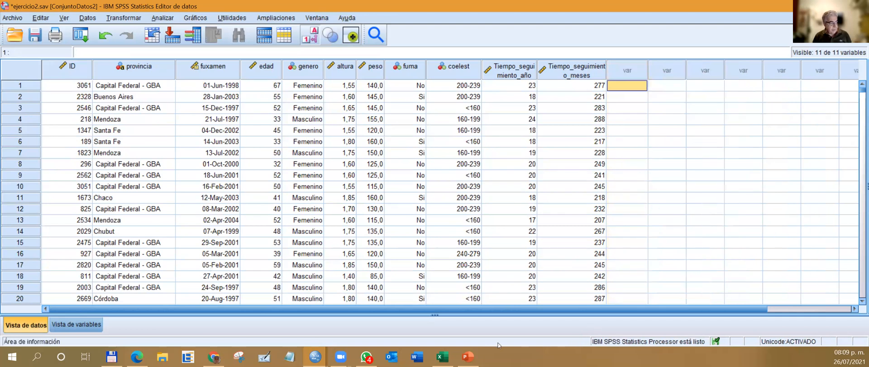
Run the Sintaxis1 block from COMPUTE IMC through the BMI value labels, and check the IMC and BMI columns in the ejercicio2 data.
left_click(316, 357)
left_click(403, 317)
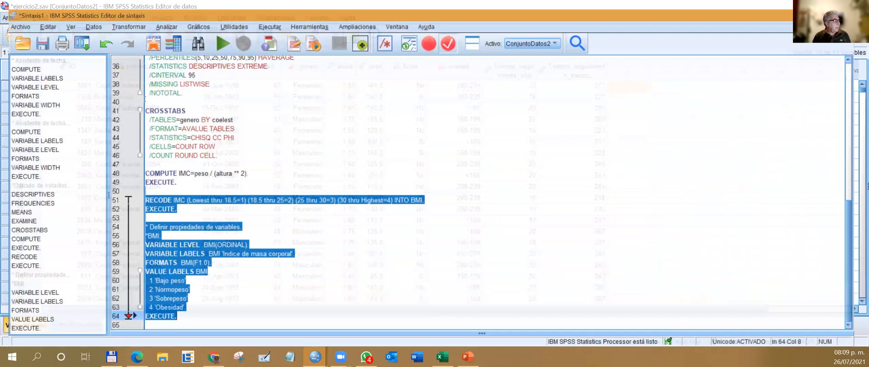
left_click_drag(148, 158, 277, 332)
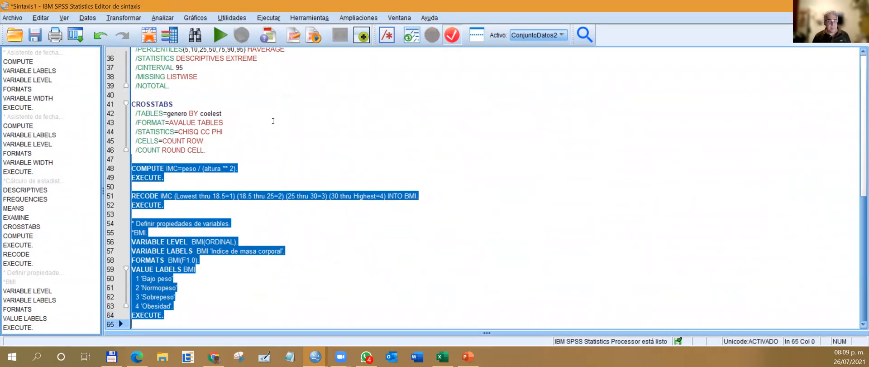
left_click(221, 37)
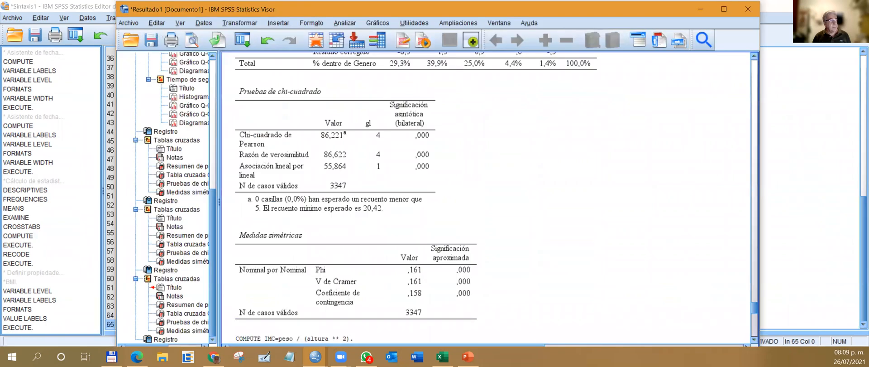
left_click(770, 12)
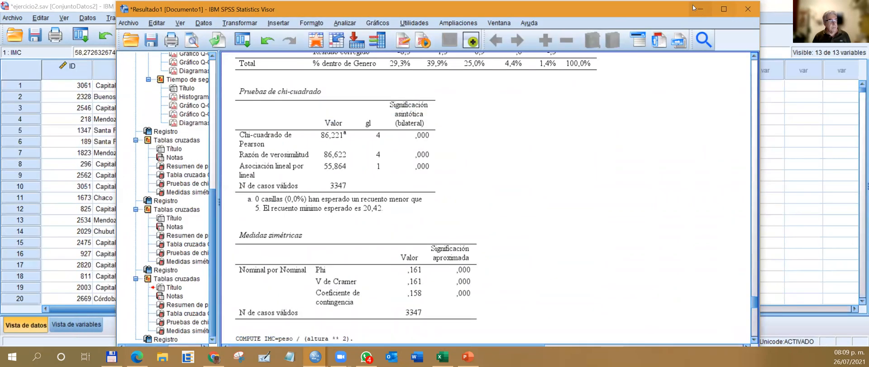
left_click(704, 9)
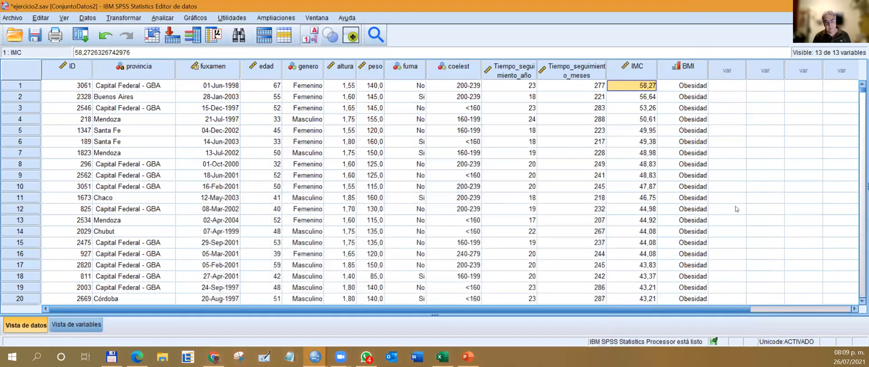
scroll(744, 206, "down", 14)
scroll(743, 210, "down", 6)
scroll(743, 210, "up", 12)
scroll(743, 210, "up", 8)
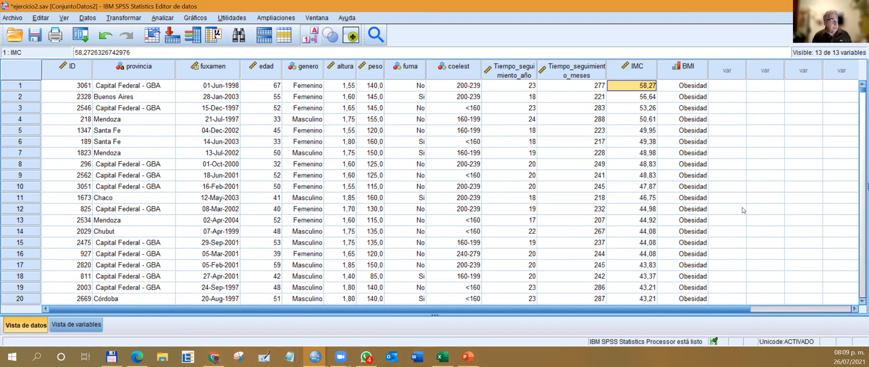
Reset the Frequencies analysis to its defaults and select Indice de masa corporal [BMI] as its only variable.
left_click(163, 20)
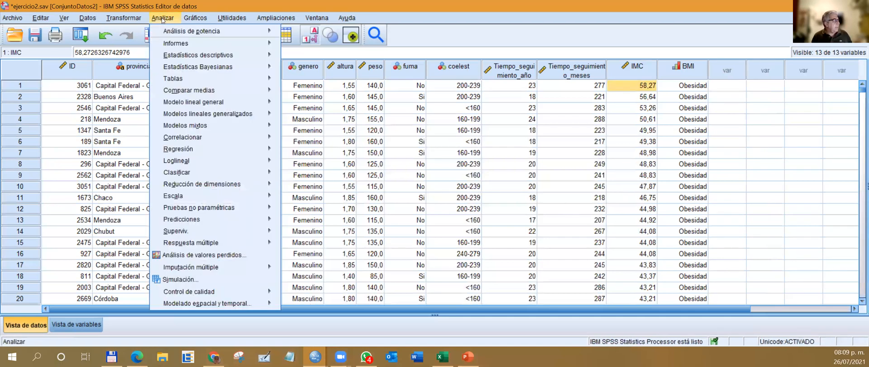
mouse_move(183, 57)
left_click(306, 57)
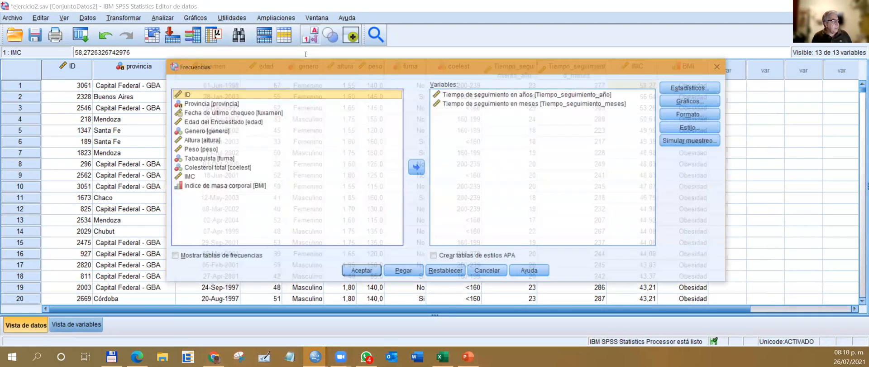
left_click(490, 95)
left_click(417, 168)
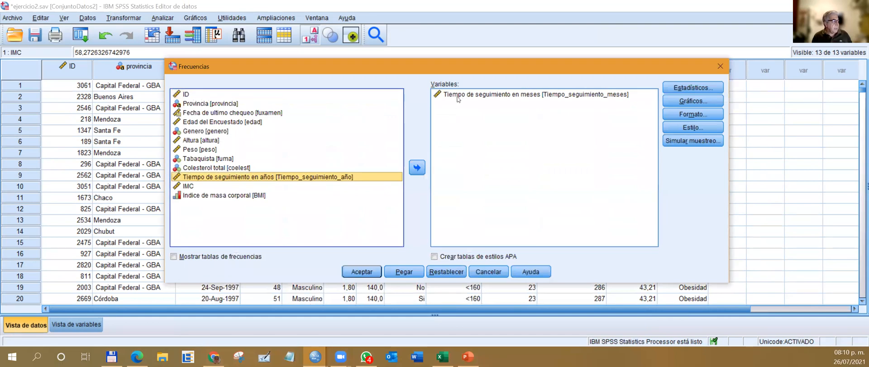
left_click(440, 272)
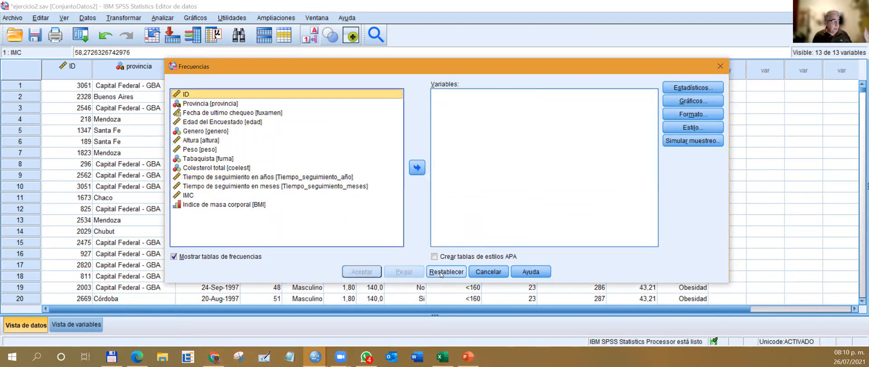
left_click(208, 206)
left_click(417, 168)
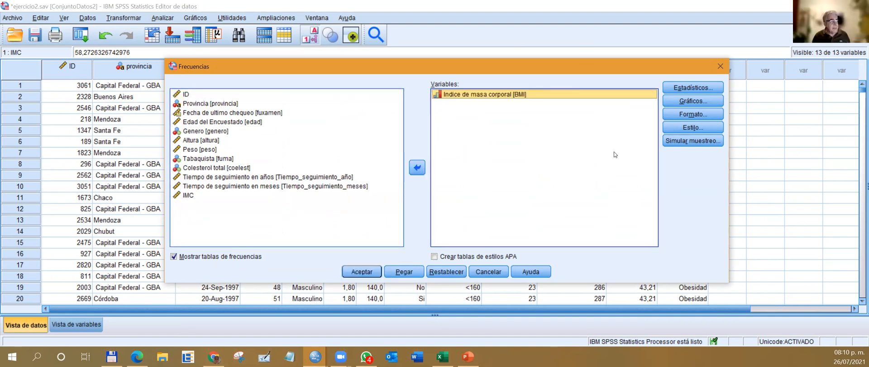
Add a bar chart showing percentages to the BMI frequencies, run the analysis, and review the frequency table and chart.
left_click(693, 101)
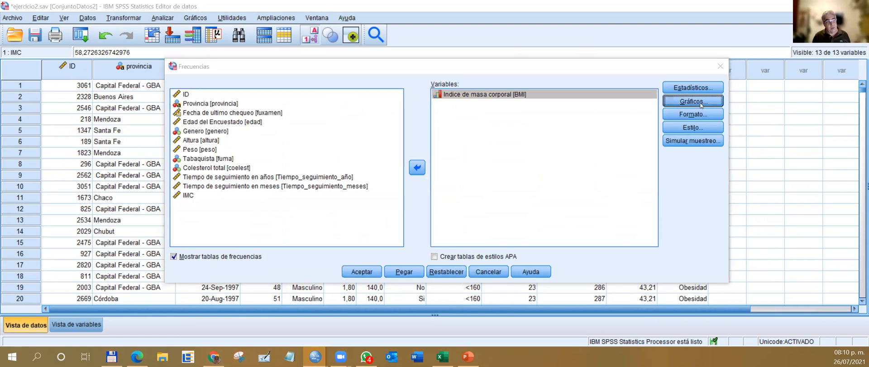
left_click(299, 115)
left_click(350, 177)
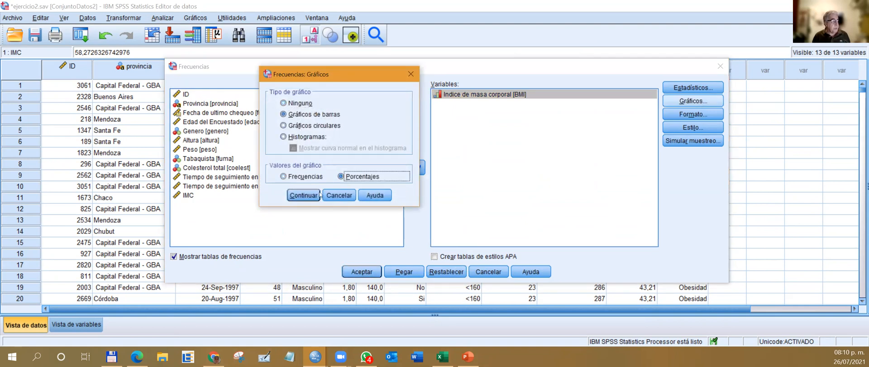
left_click(317, 194)
left_click(369, 271)
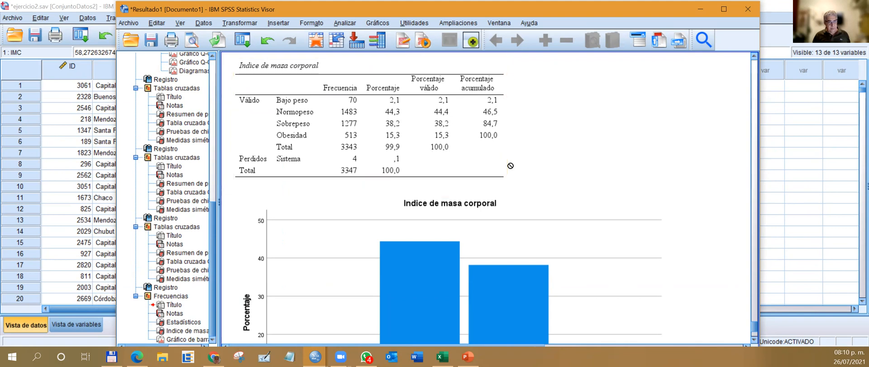
scroll(511, 166, "down", 4)
scroll(517, 167, "up", 3)
scroll(516, 167, "up", 2)
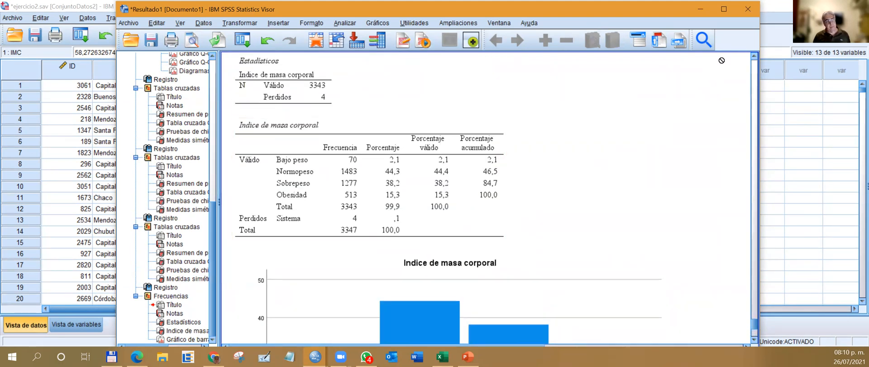
Return to the ejercicio2 data and sort the cases by altura in ascending order.
left_click(765, 9)
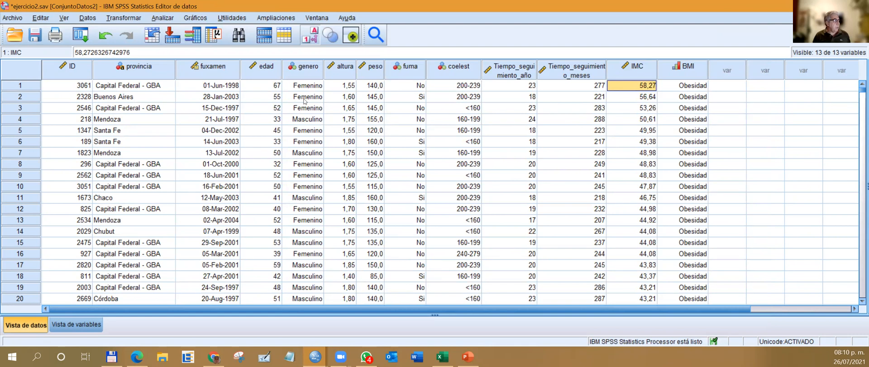
scroll(383, 99, "down", 6)
scroll(382, 99, "down", 20)
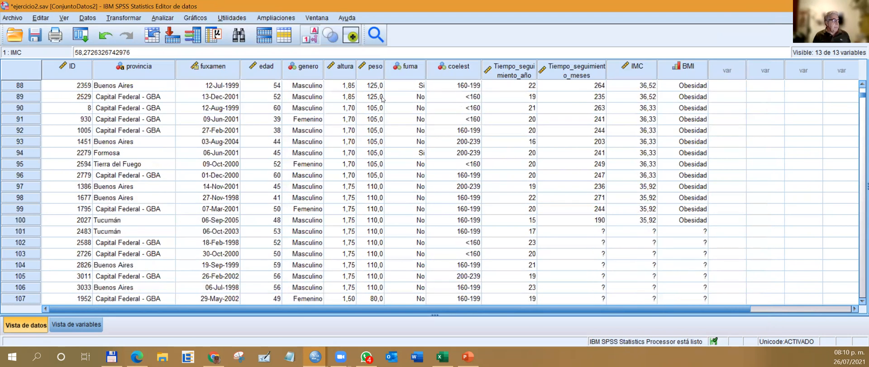
left_click(331, 69)
right_click(331, 69)
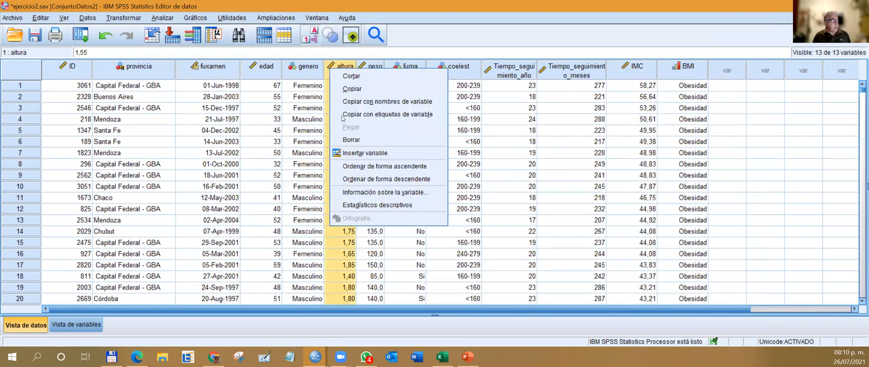
left_click(374, 164)
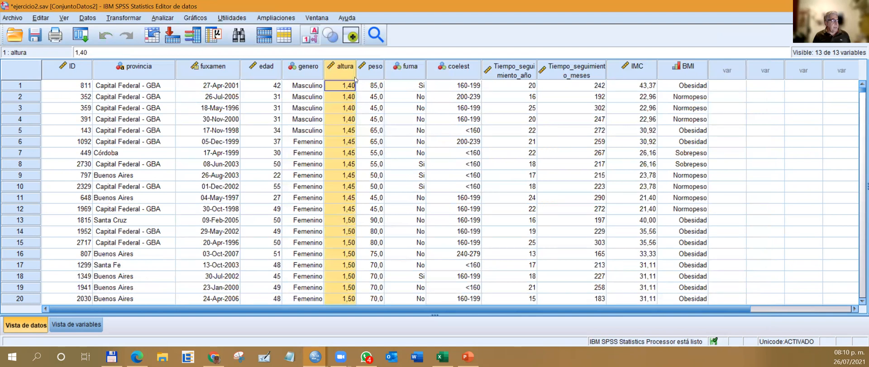
Sort the cases by peso in ascending order and widen the peso column slightly.
left_click(367, 71)
right_click(366, 71)
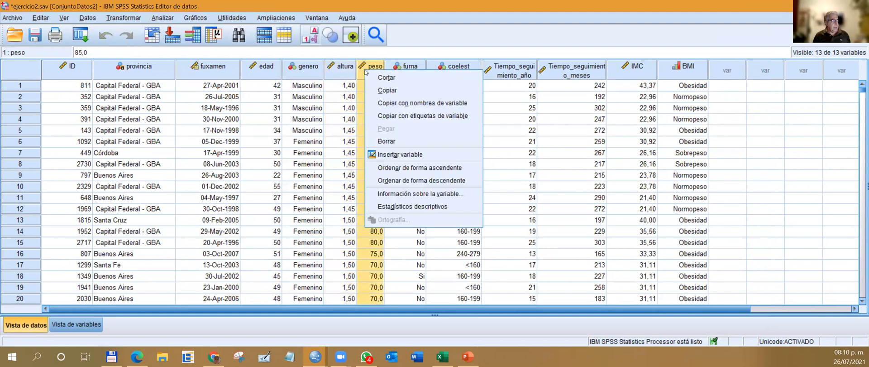
left_click(385, 168)
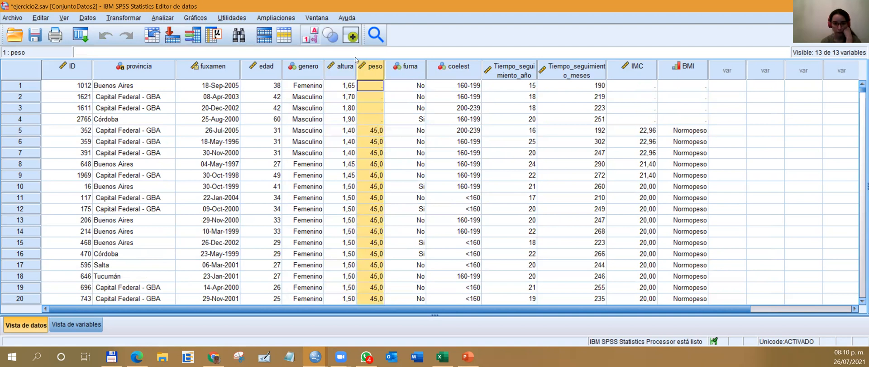
left_click_drag(383, 74, 392, 74)
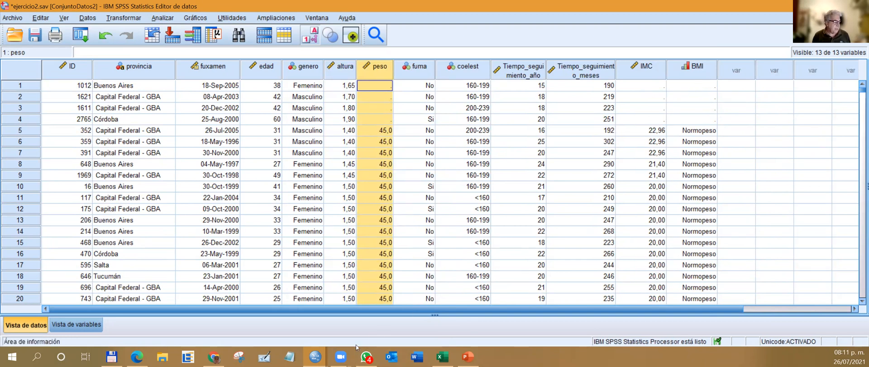
Return to the Resultado1 output, add percentage data labels to the bars of the BMI bar chart, and close the chart editor.
left_click(315, 357)
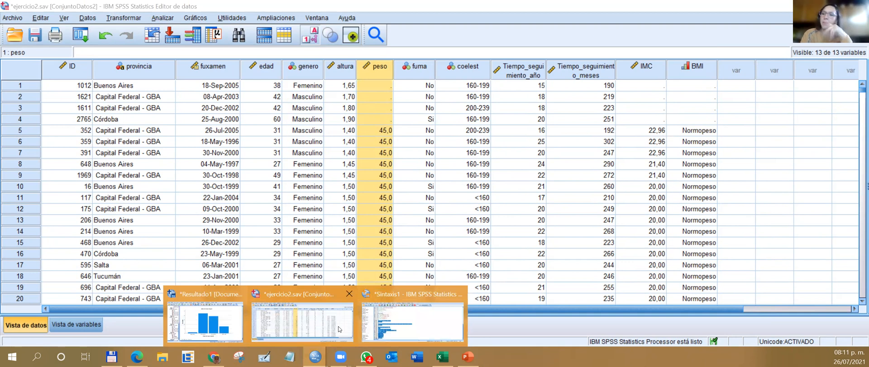
left_click(205, 321)
scroll(401, 226, "up", 3)
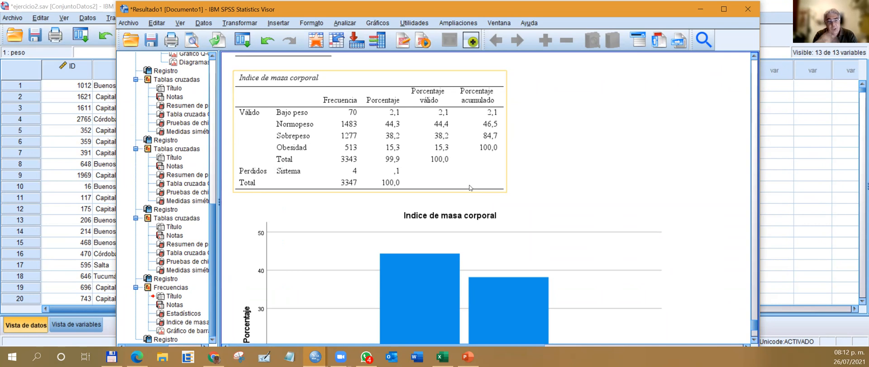
scroll(460, 204, "down", 5)
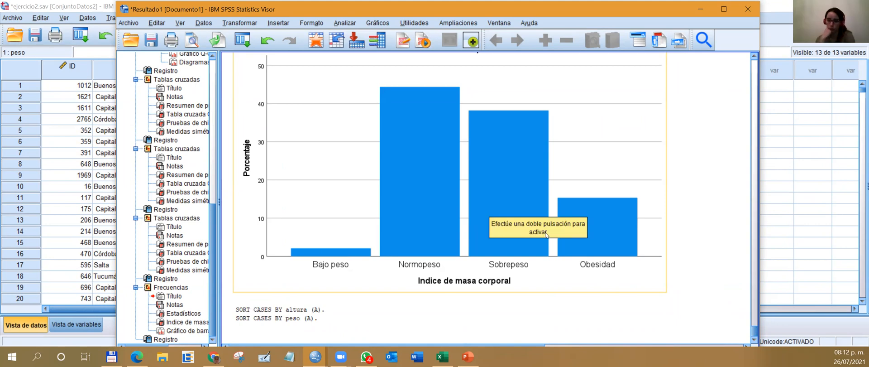
right_click(425, 142)
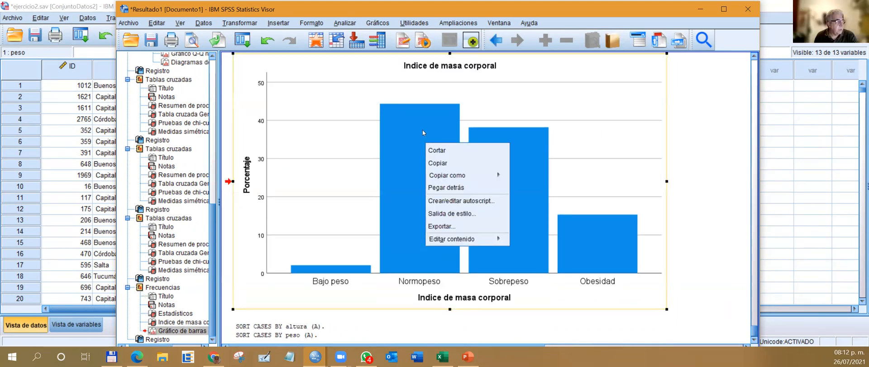
double_click(423, 129)
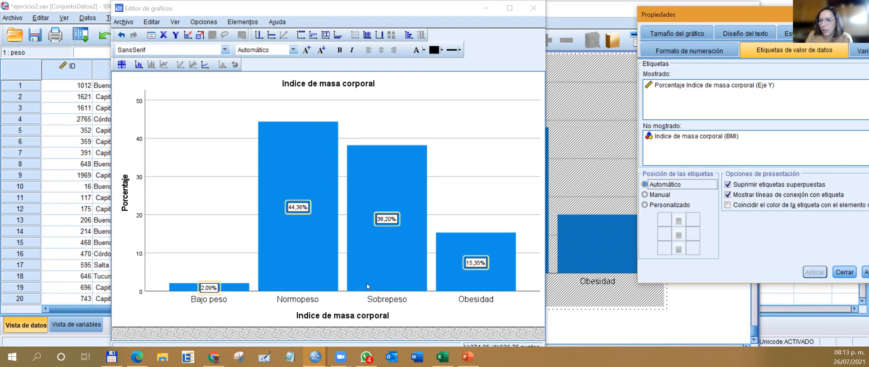
left_click(535, 8)
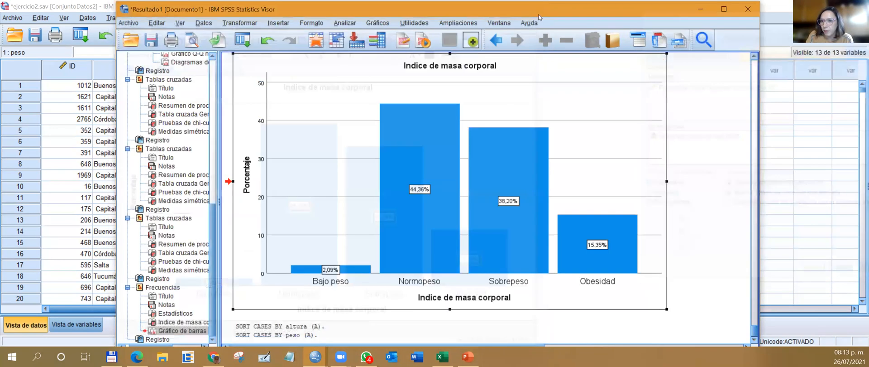
Keep the Resultado1 output open and review the BMI frequency table above the bar chart.
left_click(747, 9)
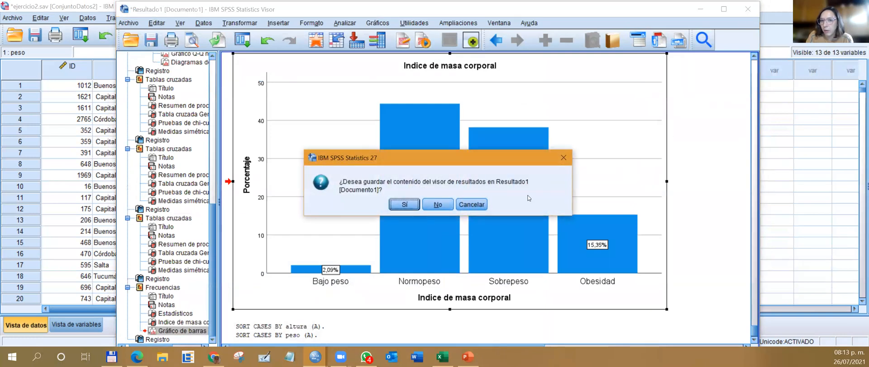
left_click(471, 206)
left_click(663, 105)
scroll(699, 128, "up", 3)
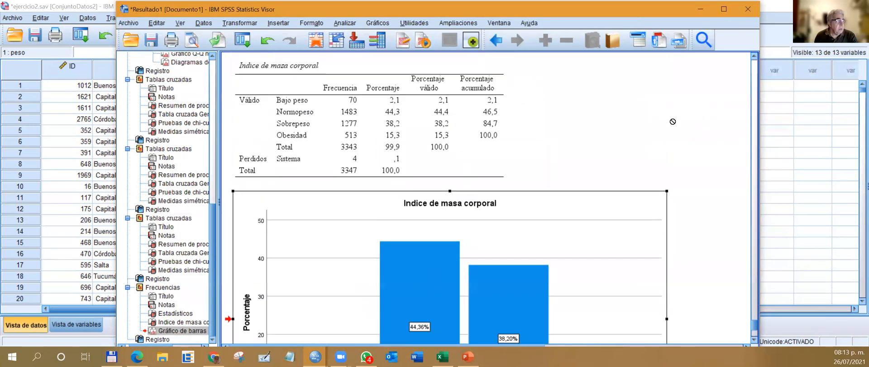
scroll(597, 133, "up", 2)
left_click(490, 159)
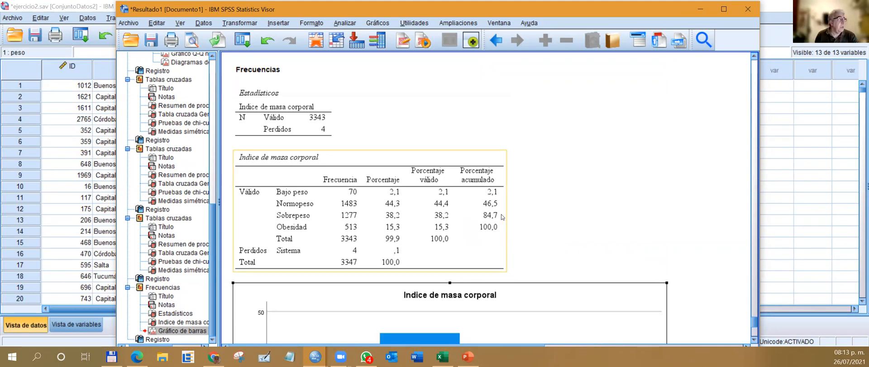
Set up a one-way ANOVA with Edad del Encuestado as the dependent variable and Colesterol total as the factor.
left_click(344, 24)
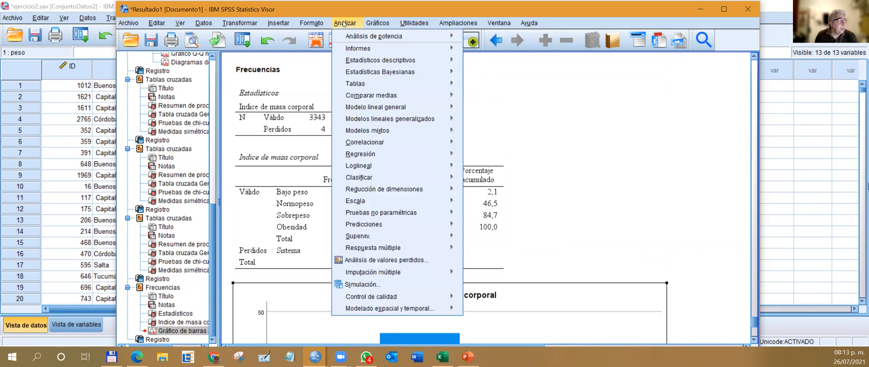
mouse_move(380, 94)
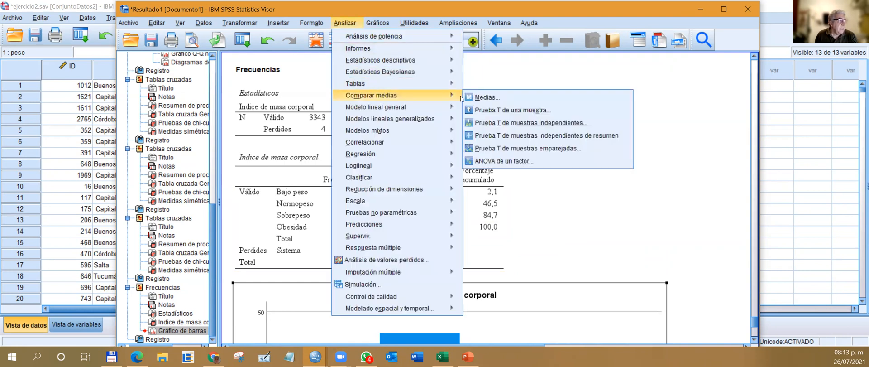
left_click(500, 162)
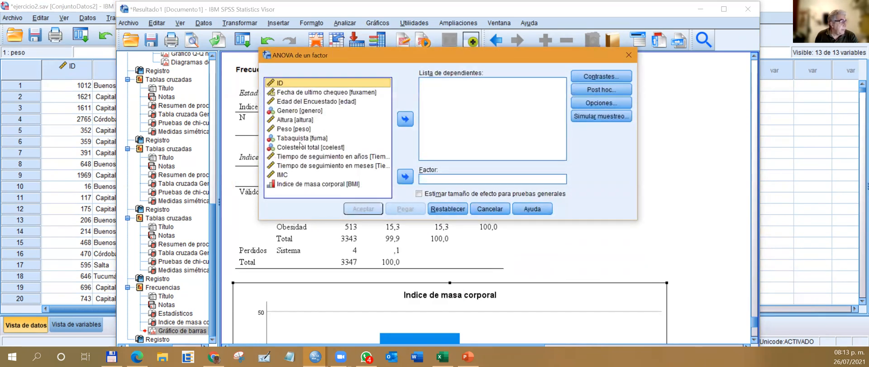
left_click(300, 147)
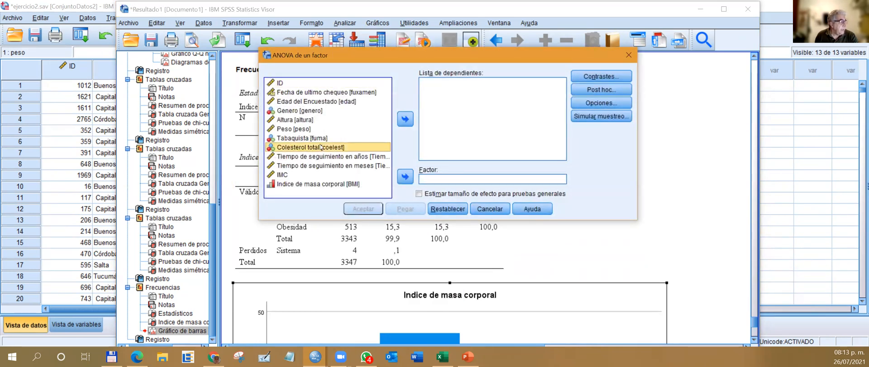
left_click(406, 121)
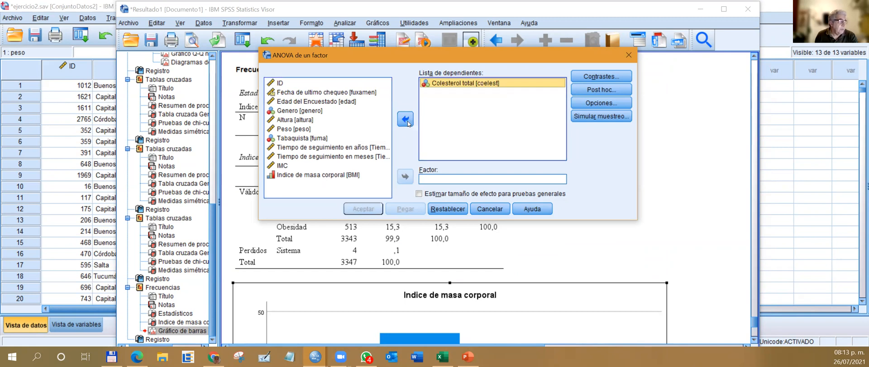
left_click(315, 101)
left_click(425, 83)
left_click(406, 119)
left_click(404, 177)
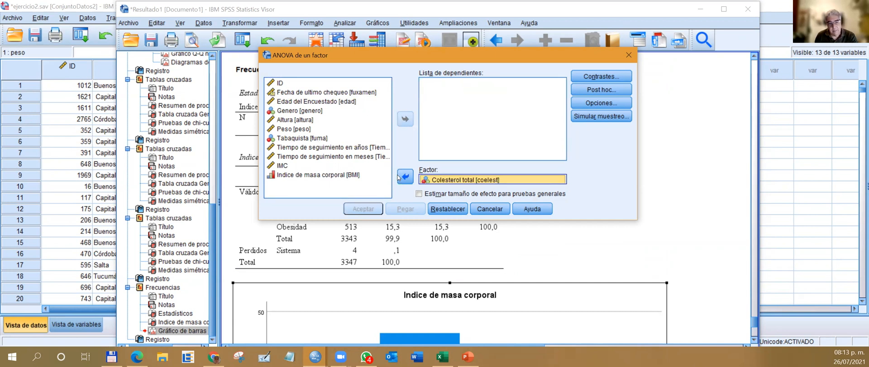
left_click(296, 102)
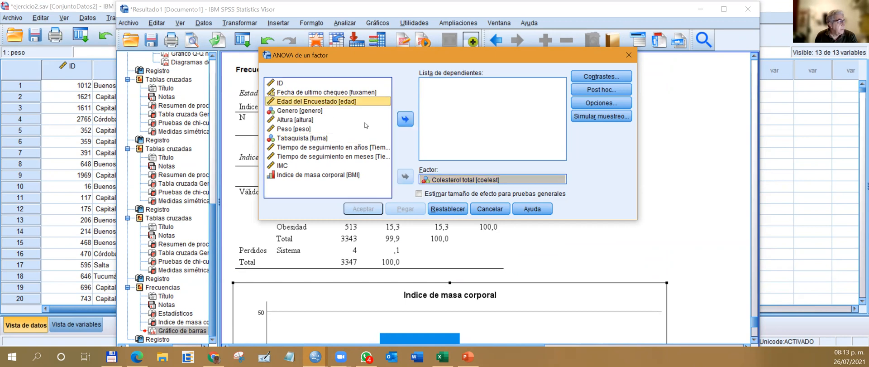
left_click(405, 119)
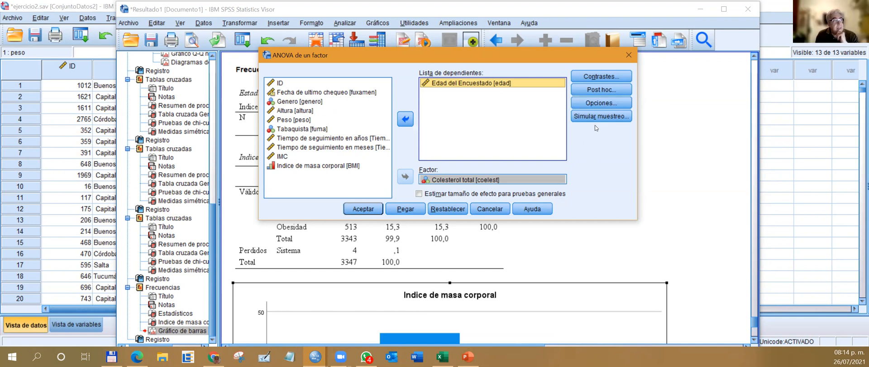
Include descriptives, the homogeneity of variance test, Brown-Forsythe and Welch in the ANOVA, and run the analysis.
left_click(602, 103)
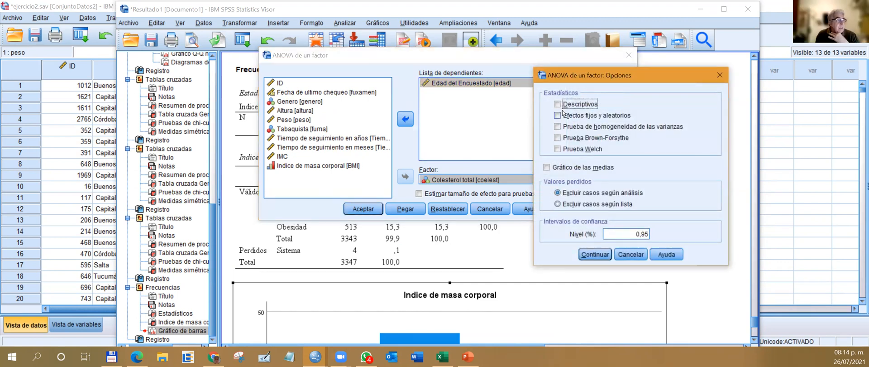
left_click(557, 104)
left_click(558, 127)
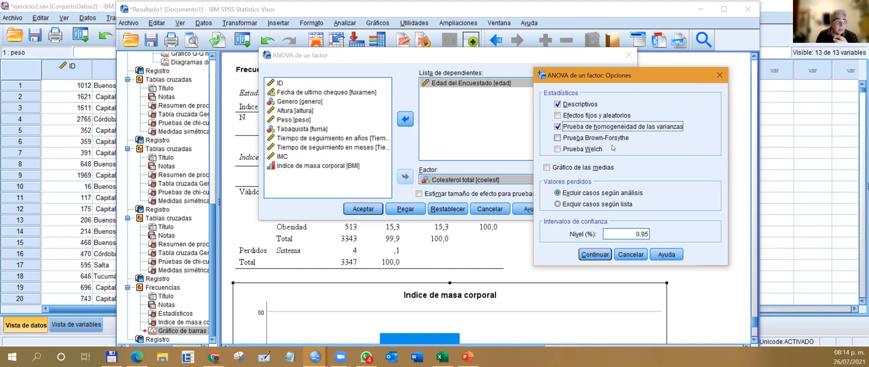
left_click(558, 138)
left_click(558, 148)
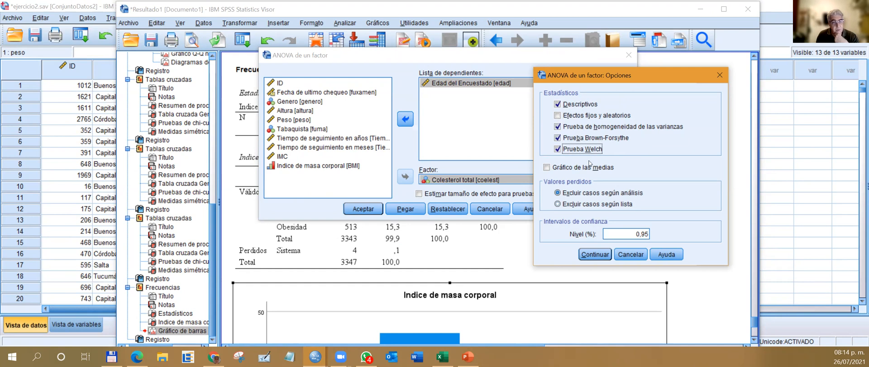
left_click(596, 254)
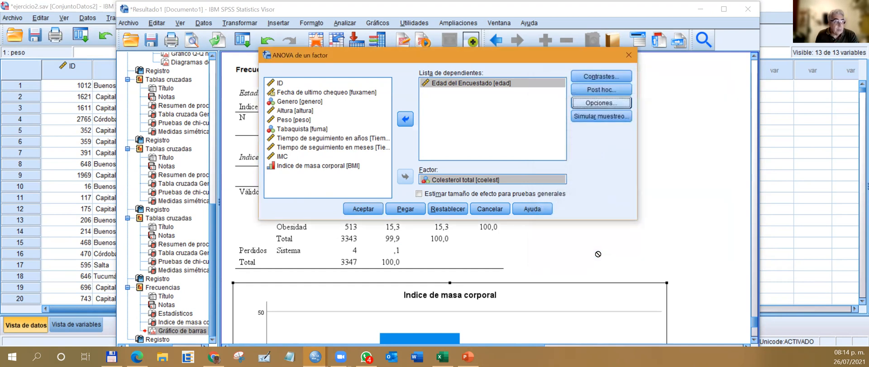
left_click(365, 209)
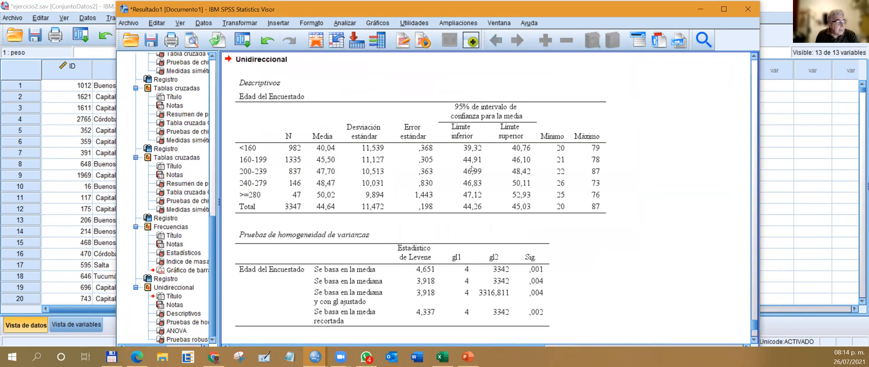
Examine the descriptives by cholesterol group, the Levene homogeneity tests, the ANOVA table and the robust tests of equality of means.
scroll(286, 119, "down", 2)
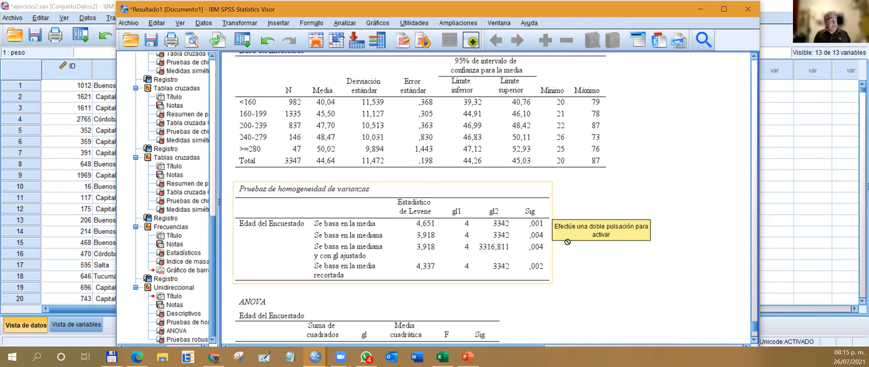
scroll(509, 251, "down", 5)
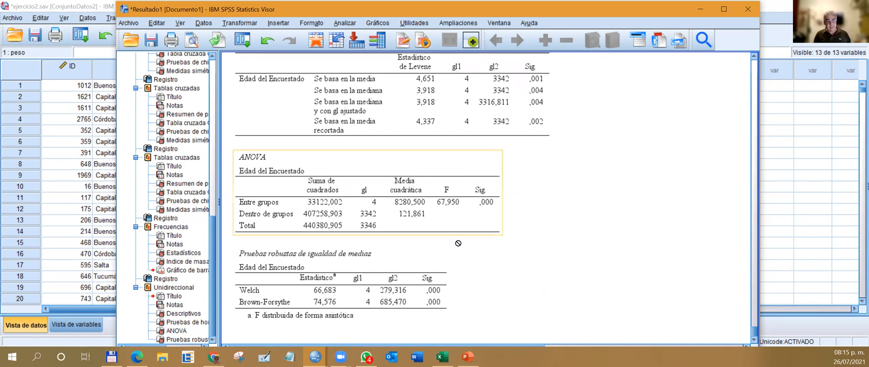
scroll(471, 185, "up", 2)
scroll(471, 184, "up", 3)
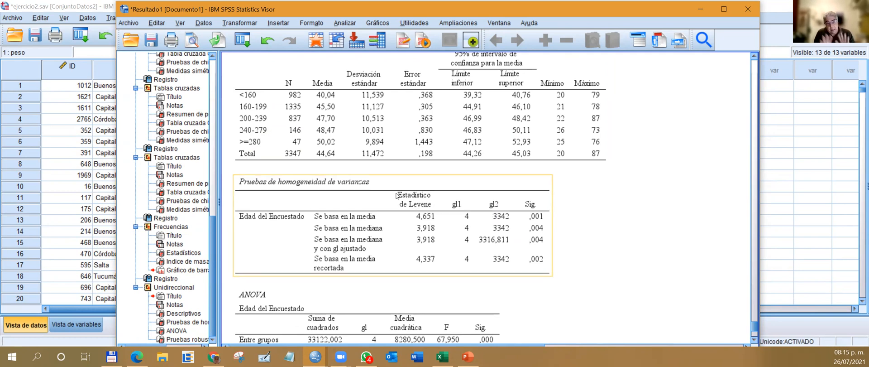
left_click(259, 116)
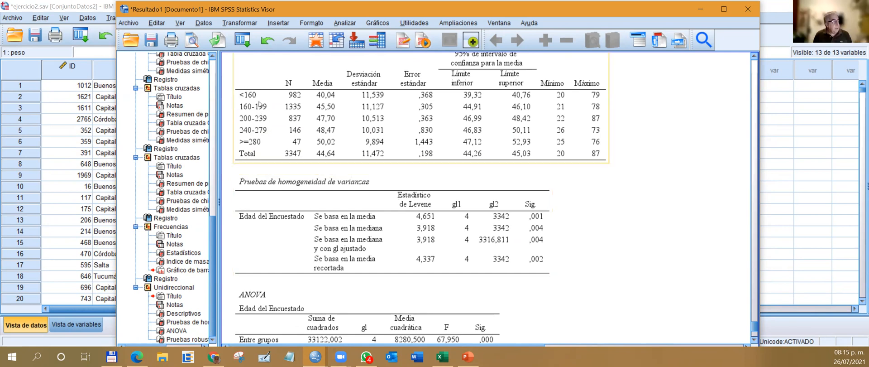
left_click(248, 96)
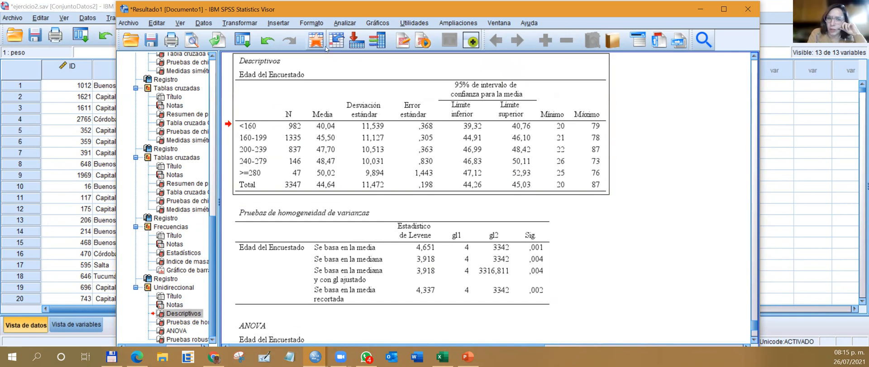
left_click(344, 22)
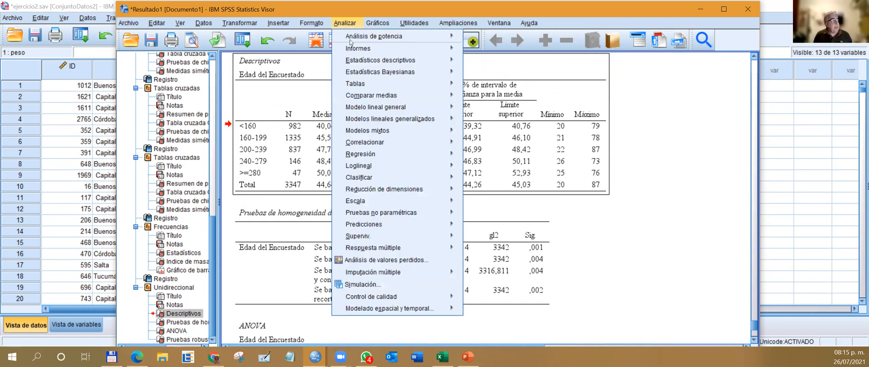
mouse_move(375, 97)
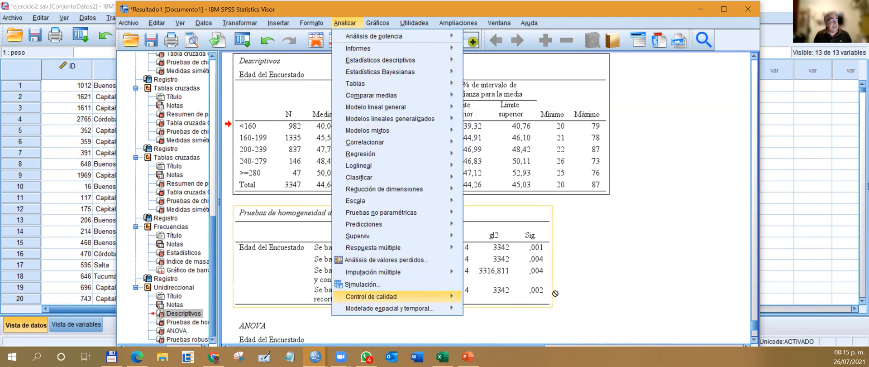
scroll(554, 282, "down", 3)
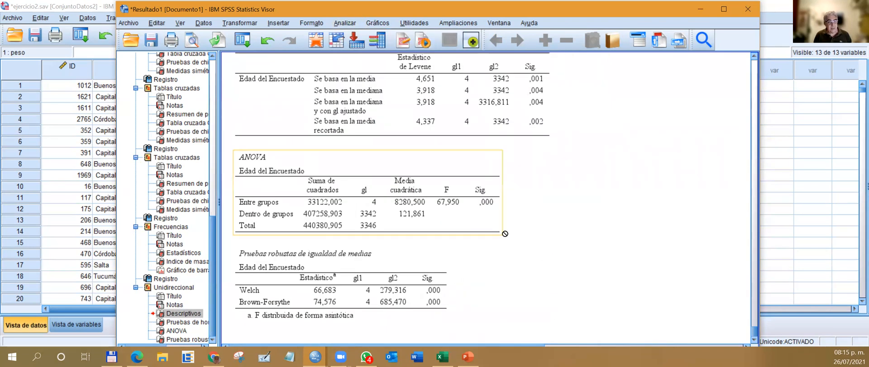
Rerun the one-way ANOVA with Tukey and Scheffe post hoc tests at a specified significance level of 0,05, and review the comparisons and homogeneous subsets.
left_click(348, 22)
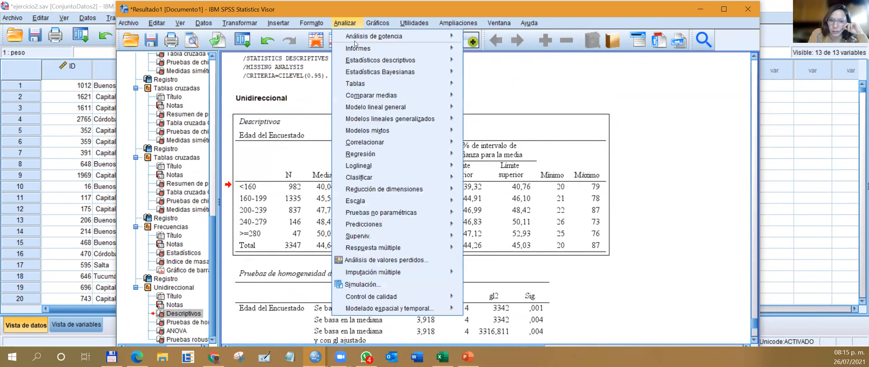
mouse_move(404, 93)
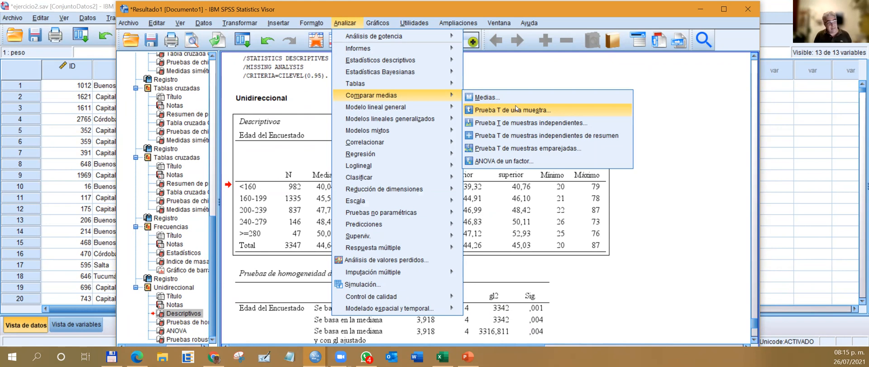
left_click(511, 160)
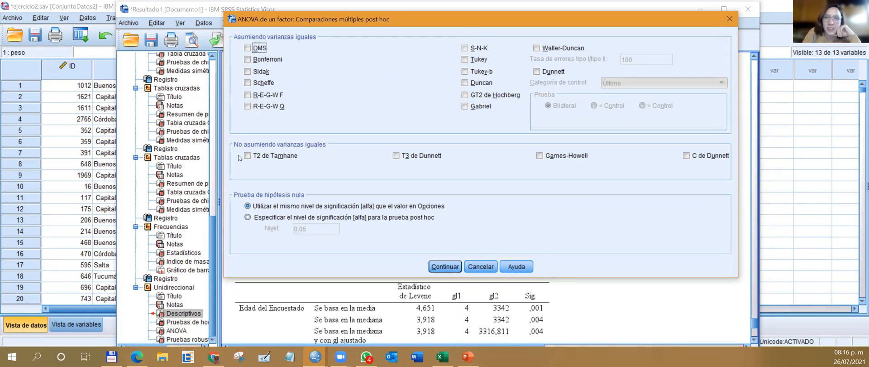
left_click(476, 60)
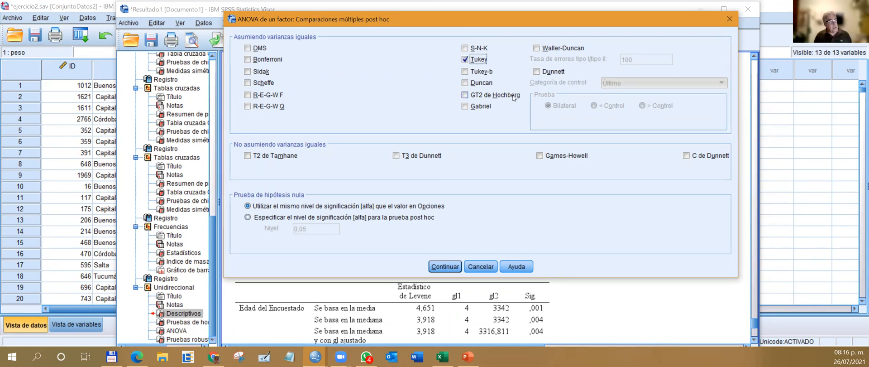
left_click(247, 83)
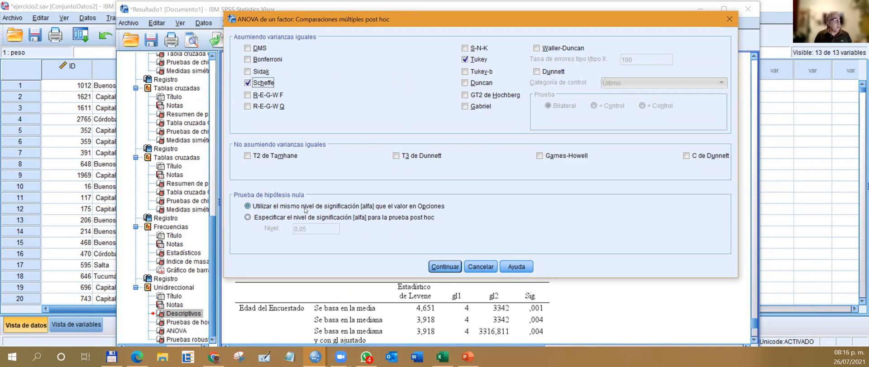
left_click(294, 218)
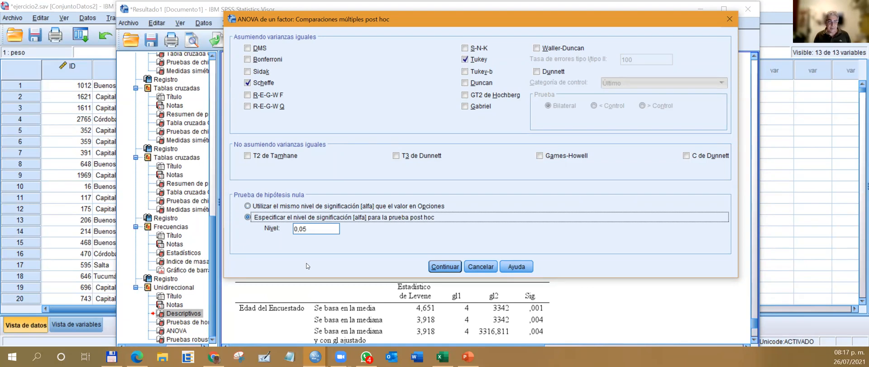
left_click(448, 268)
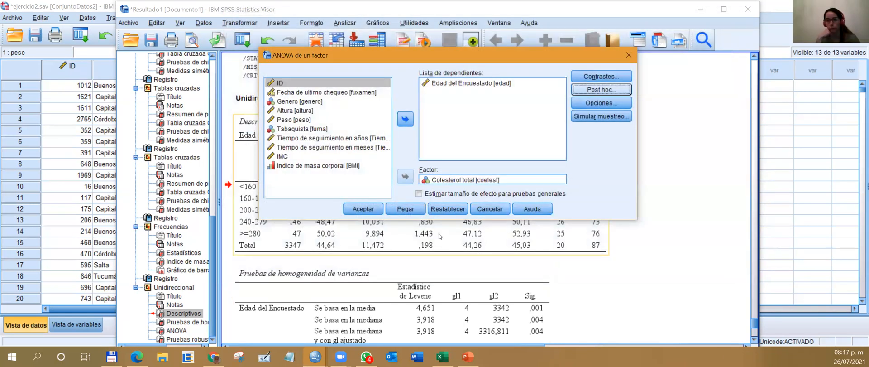
left_click(365, 209)
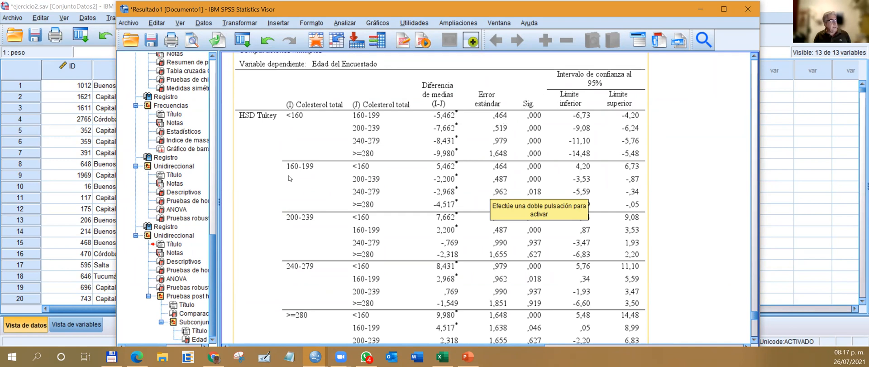
scroll(584, 258, "down", 3)
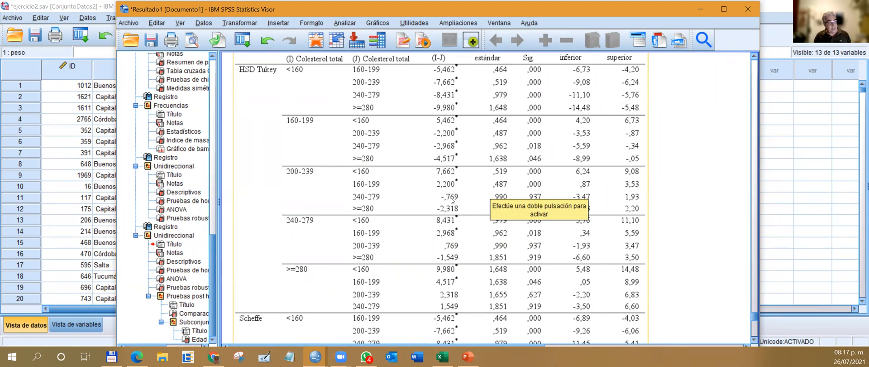
scroll(578, 196, "down", 3)
scroll(504, 226, "down", 6)
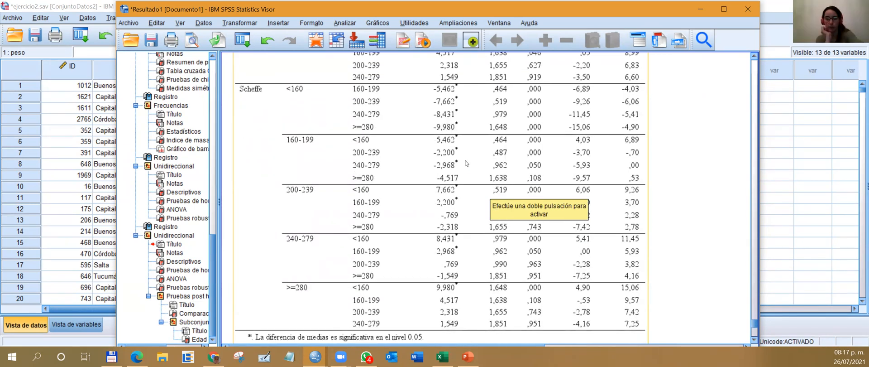
scroll(464, 145, "down", 6)
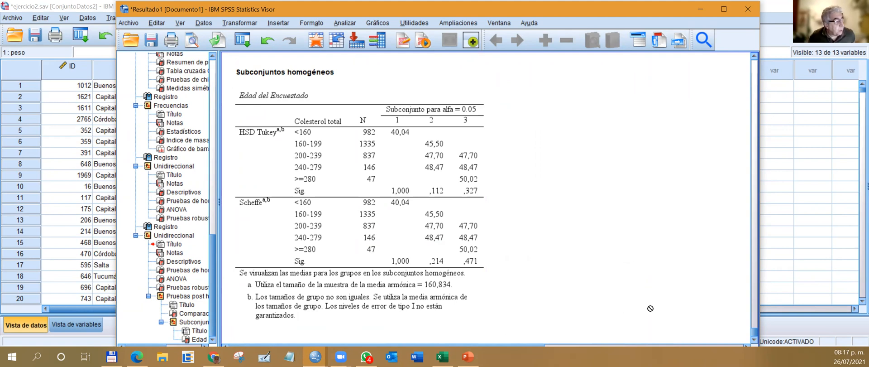
Sort the dataset's cases by ID in ascending order.
left_click(381, 163)
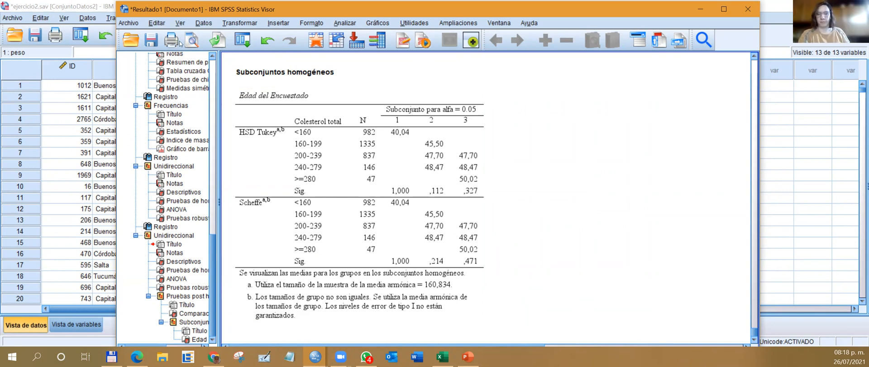
left_click(702, 6)
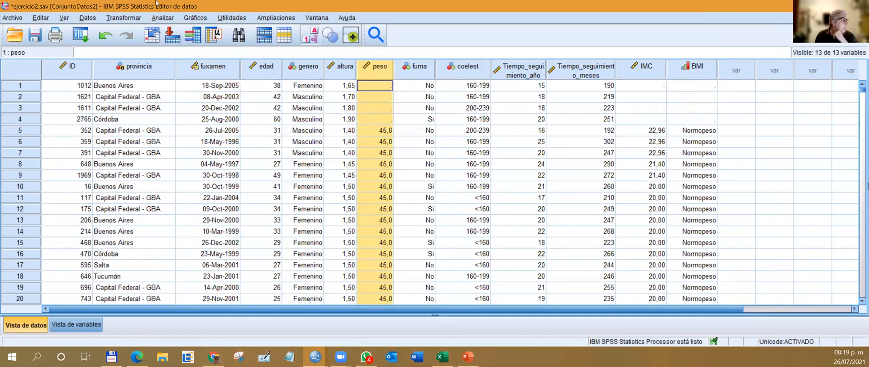
left_click(62, 67)
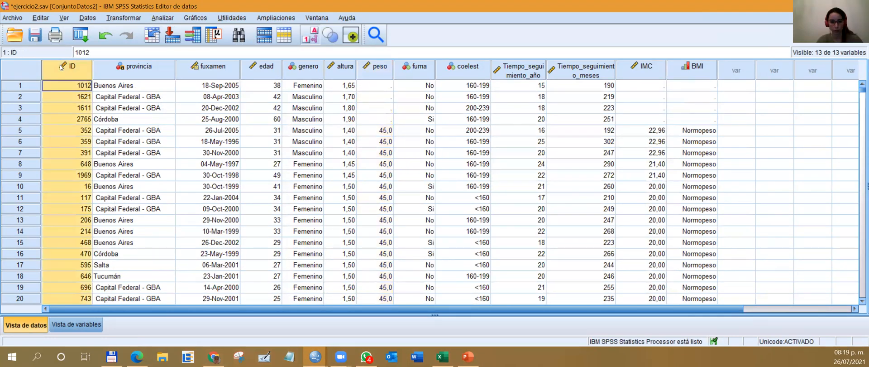
right_click(61, 67)
left_click(96, 163)
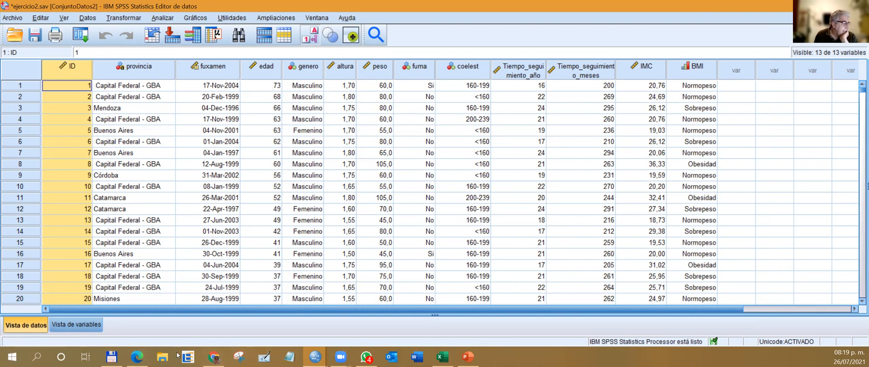
Return to the results and review the homogeneous subsets, ANOVA, robust tests and descriptives of age by cholesterol group.
mouse_move(315, 356)
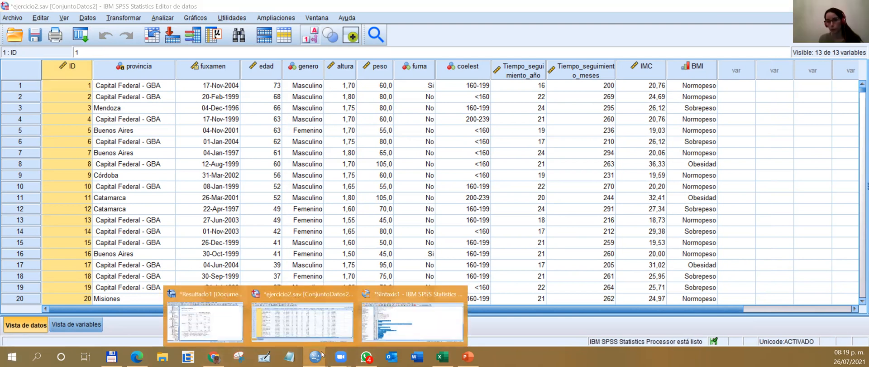
left_click(385, 317)
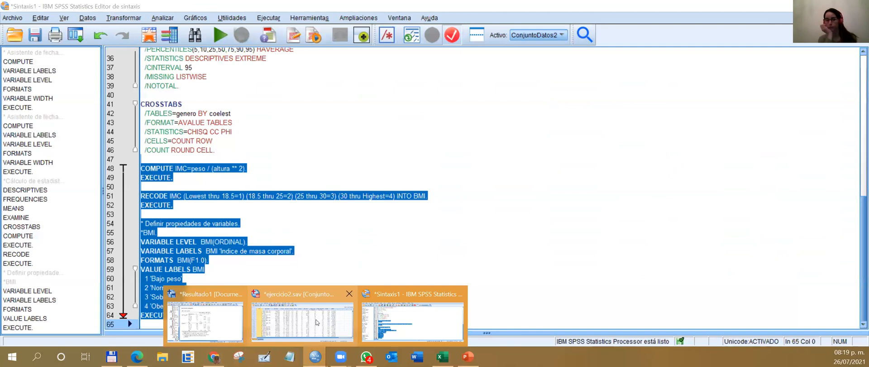
left_click(414, 317)
scroll(335, 174, "up", 10)
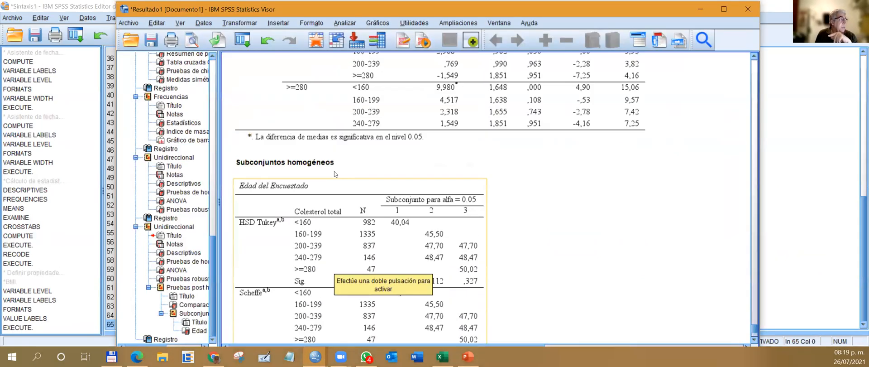
scroll(335, 173, "up", 15)
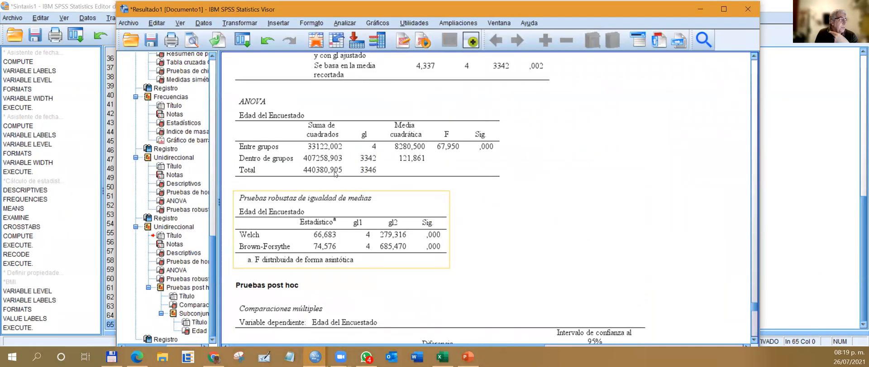
scroll(335, 174, "up", 15)
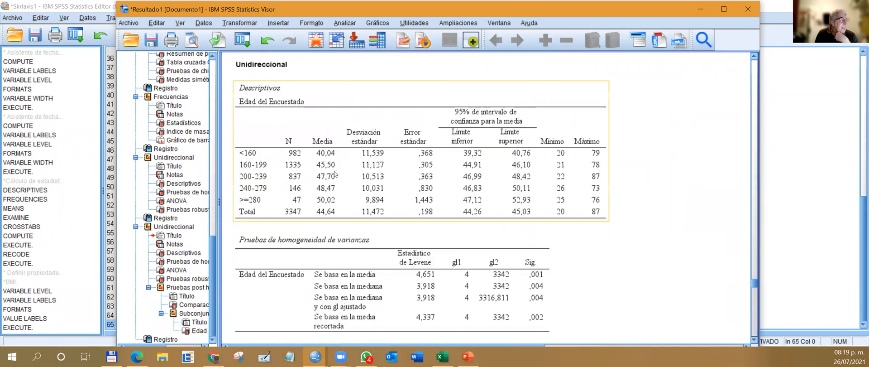
Review the body mass index frequency table and bar chart, then the chi-square tests for gender and total cholesterol.
scroll(335, 174, "up", 10)
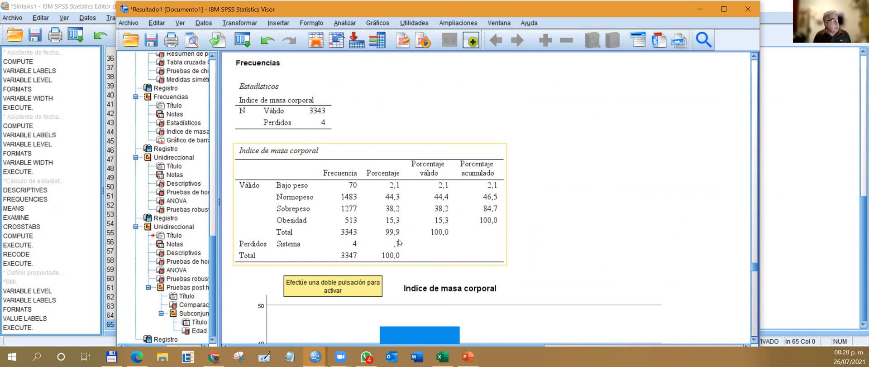
scroll(399, 242, "down", 10)
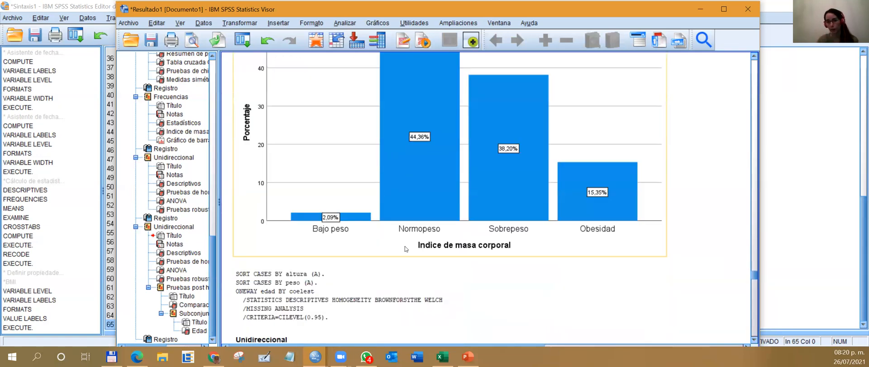
scroll(405, 249, "up", 10)
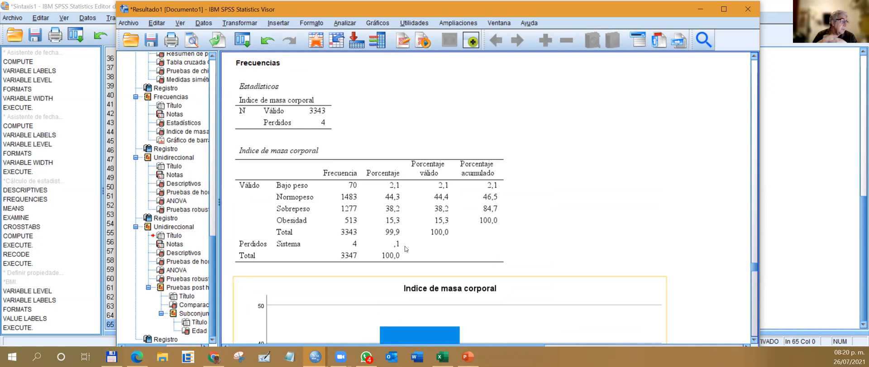
left_click(387, 152)
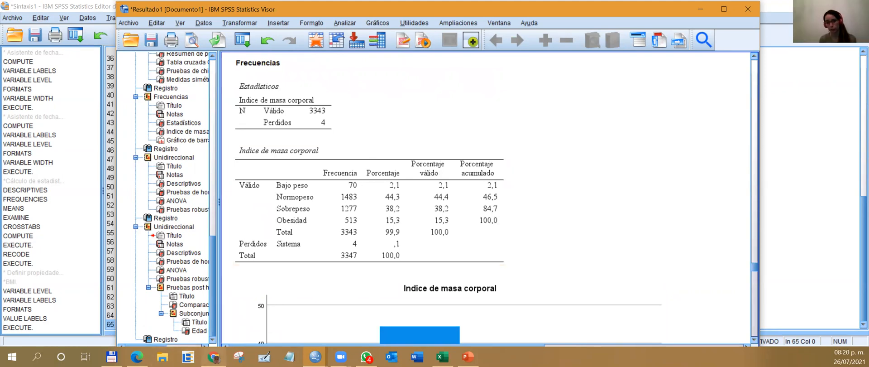
mouse_move(214, 356)
left_click(331, 156)
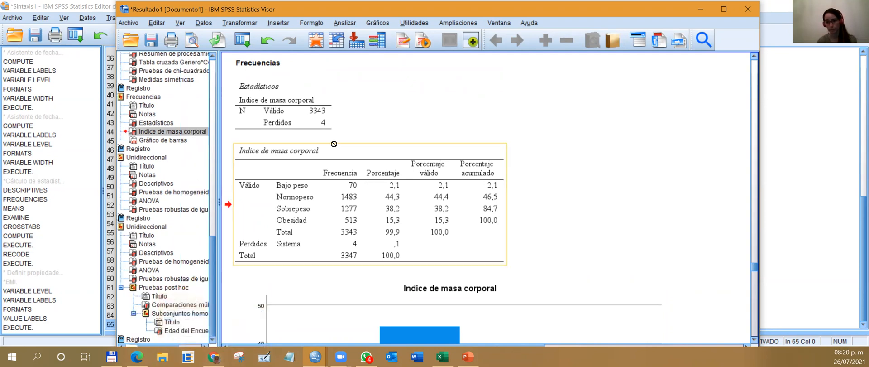
scroll(333, 127, "up", 3)
scroll(333, 127, "up", 5)
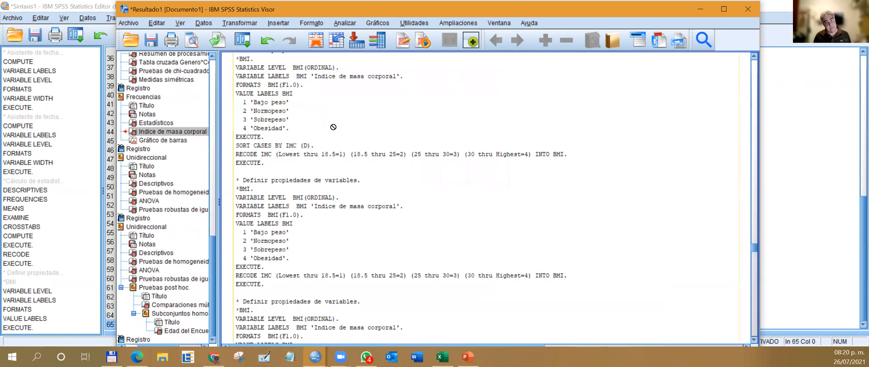
scroll(334, 127, "up", 6)
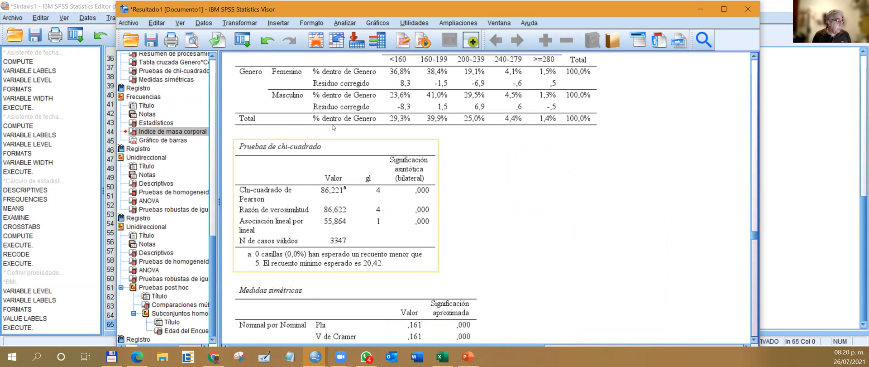
Switch to Excel, move the column chart clear of the Genero*Colesterol total table, and close the workbook.
left_click(442, 356)
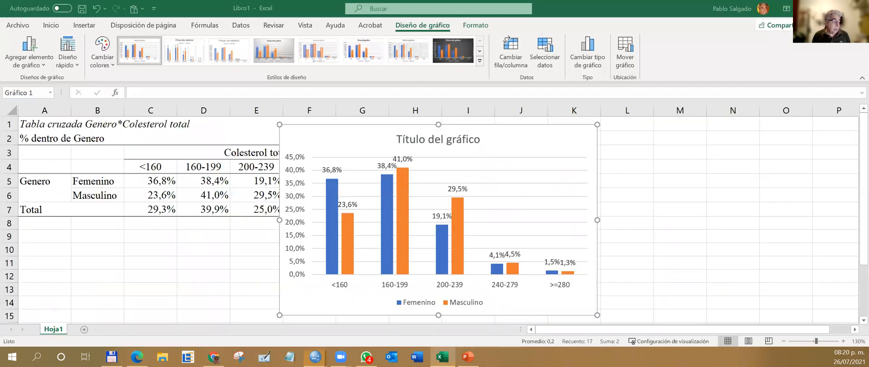
left_click(692, 218)
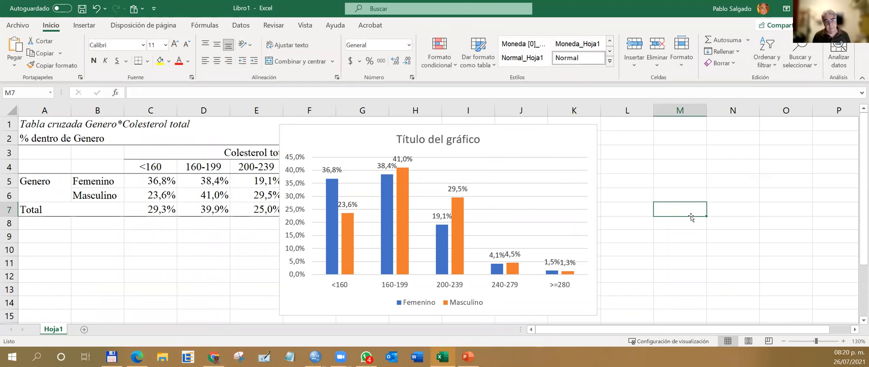
left_click_drag(352, 131, 545, 120)
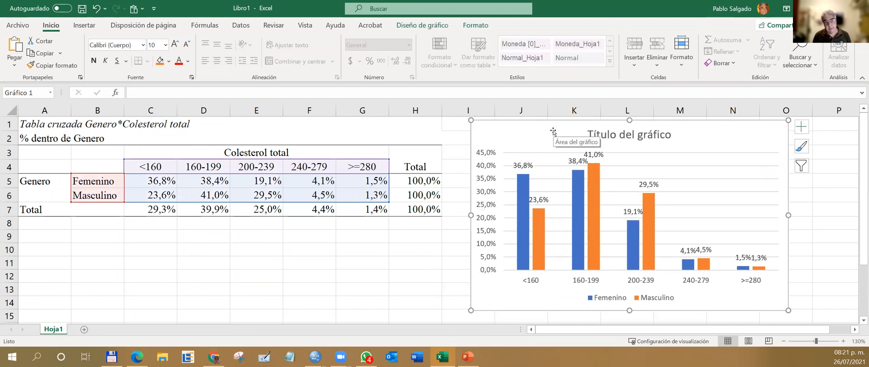
left_click(459, 151)
left_click(458, 141)
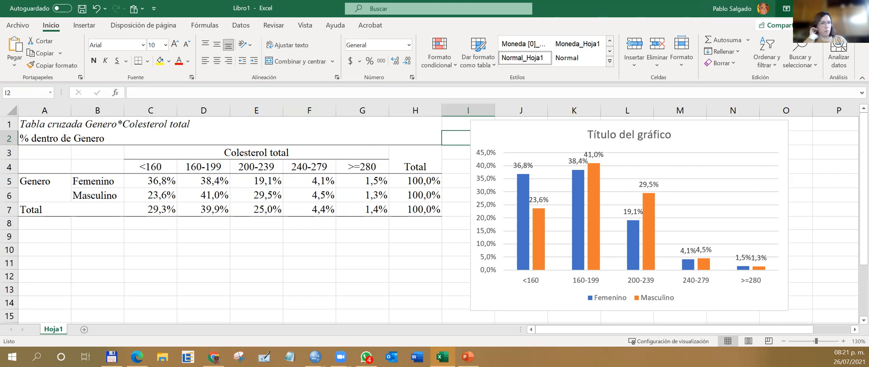
left_click(859, 8)
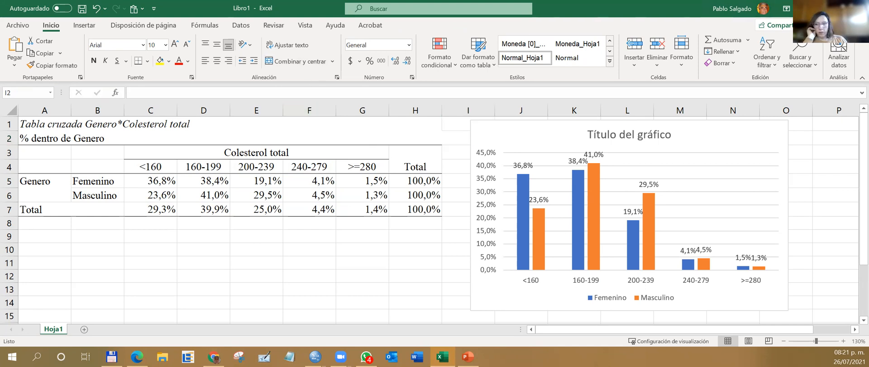
left_click(472, 234)
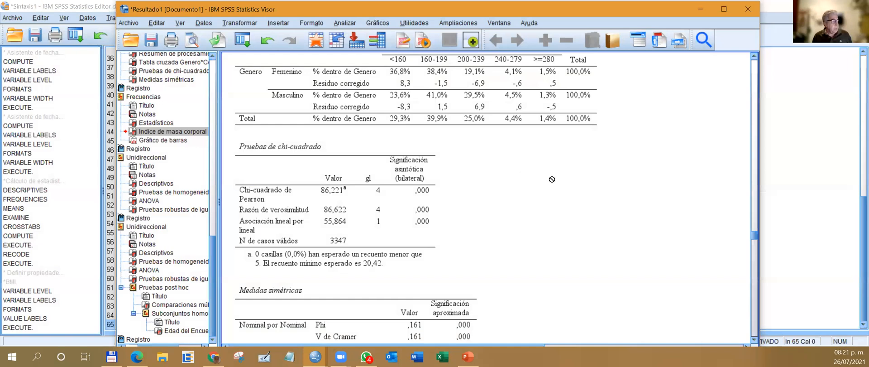
Close the results viewer and the syntax editor without saving their contents.
scroll(593, 149, "up", 4)
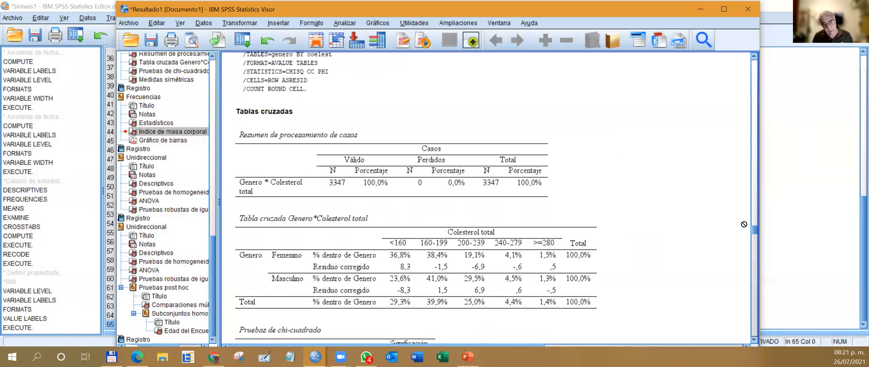
left_click(577, 226)
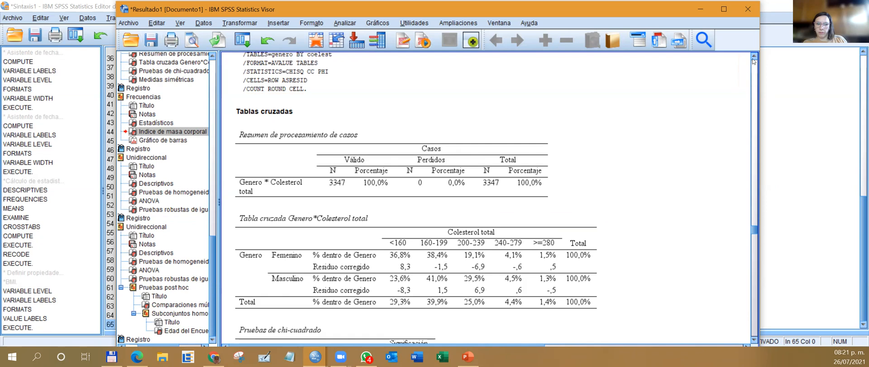
left_click(748, 9)
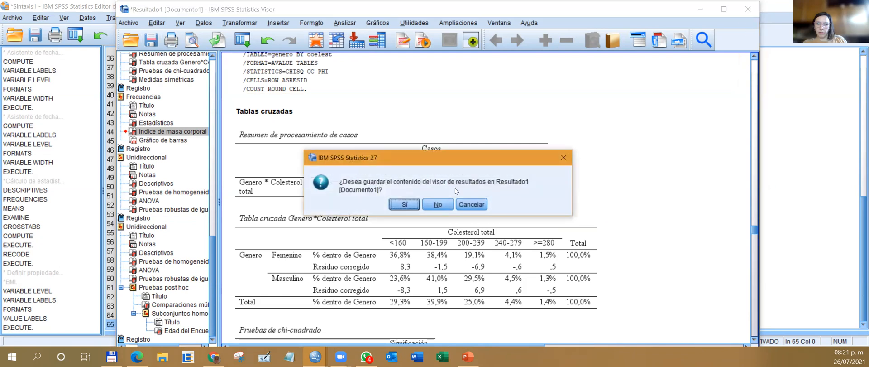
left_click(431, 204)
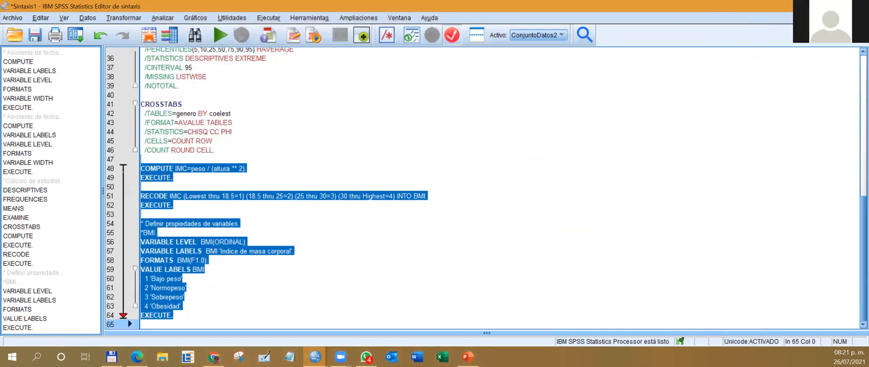
left_click(859, 6)
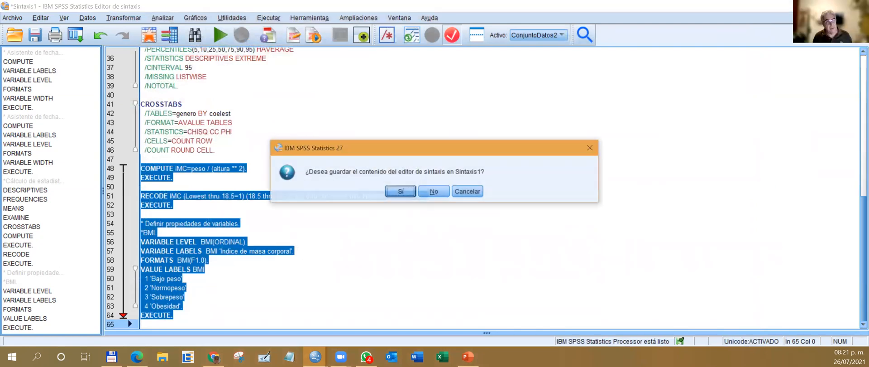
left_click(437, 192)
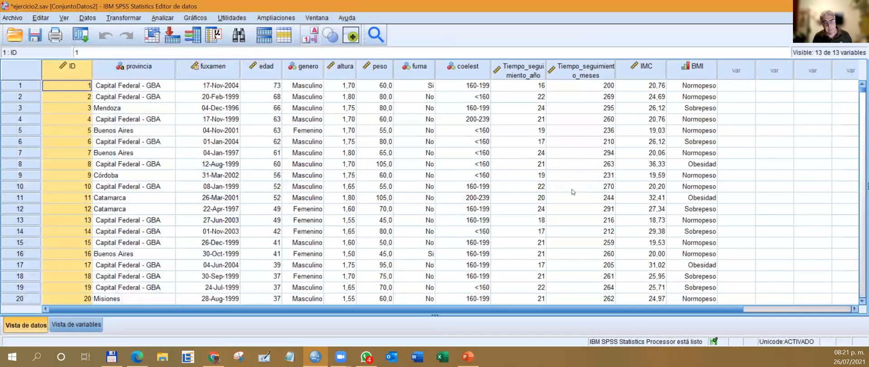